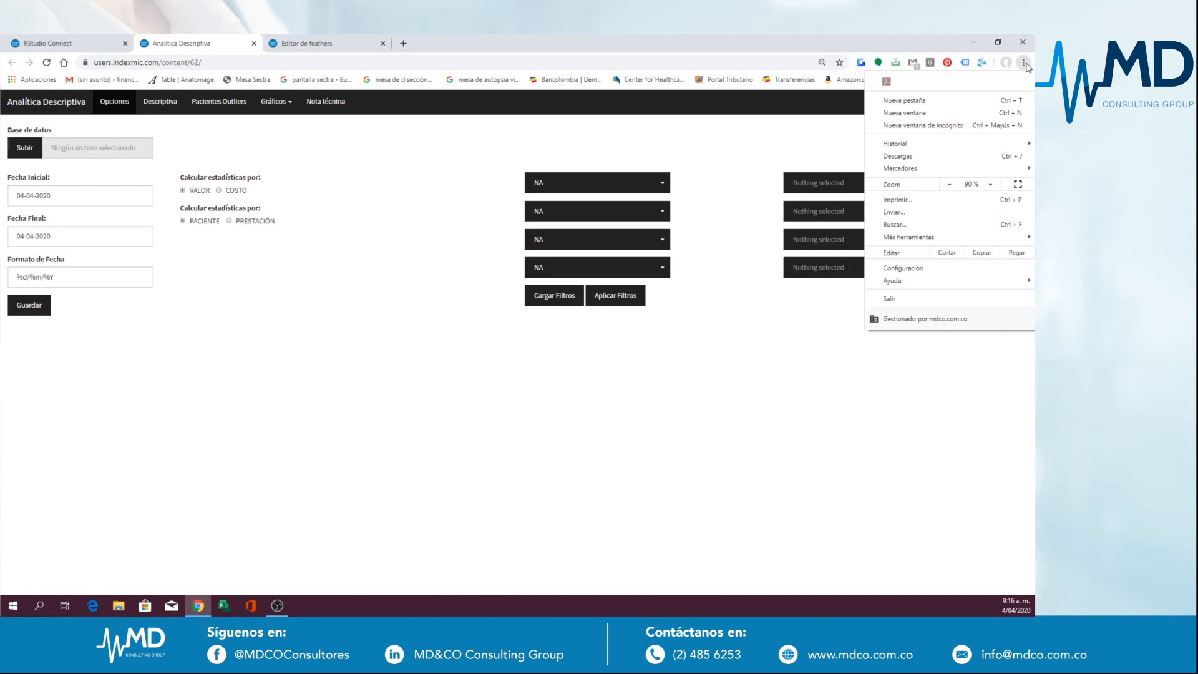
Step: Set the browser page zoom to 100%
click(991, 185)
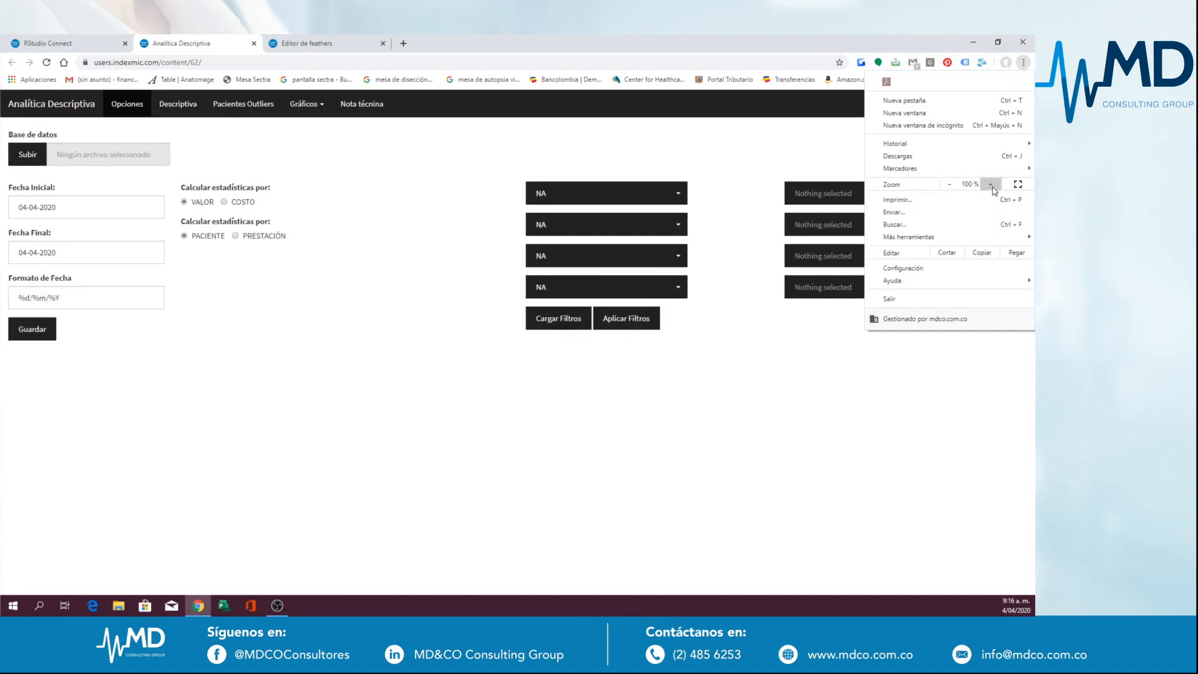
click(788, 388)
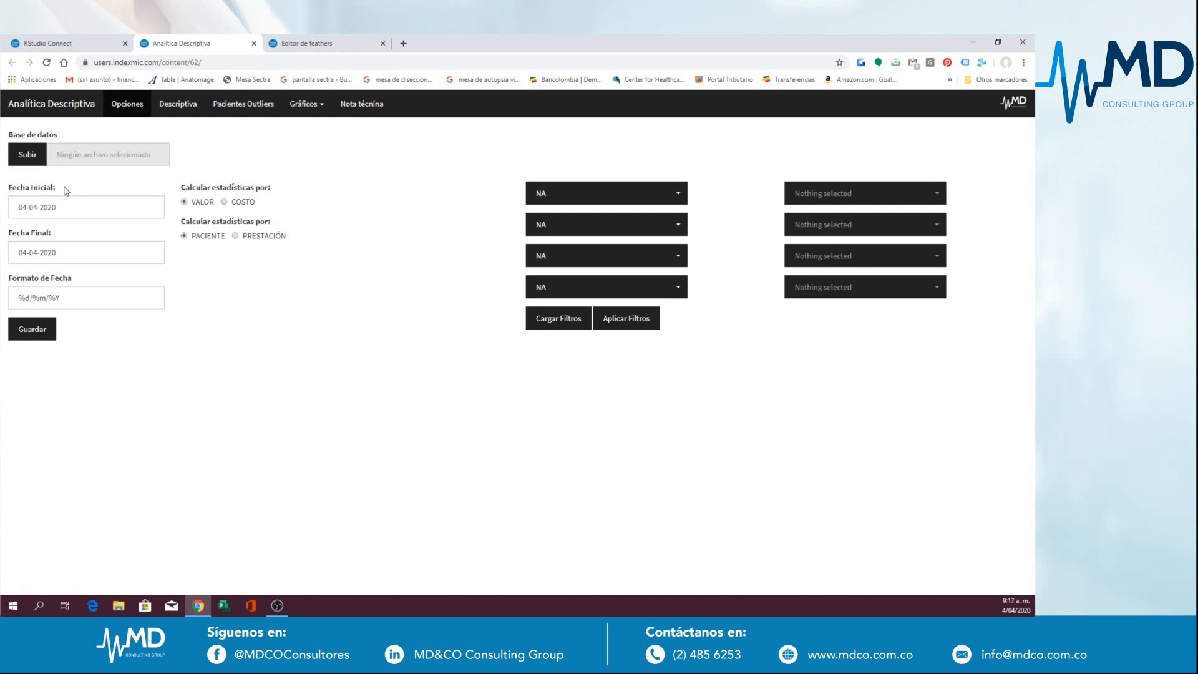
Step: Set the start date (Fecha Inicial) of the analysis period to 01-01-2018
click(48, 206)
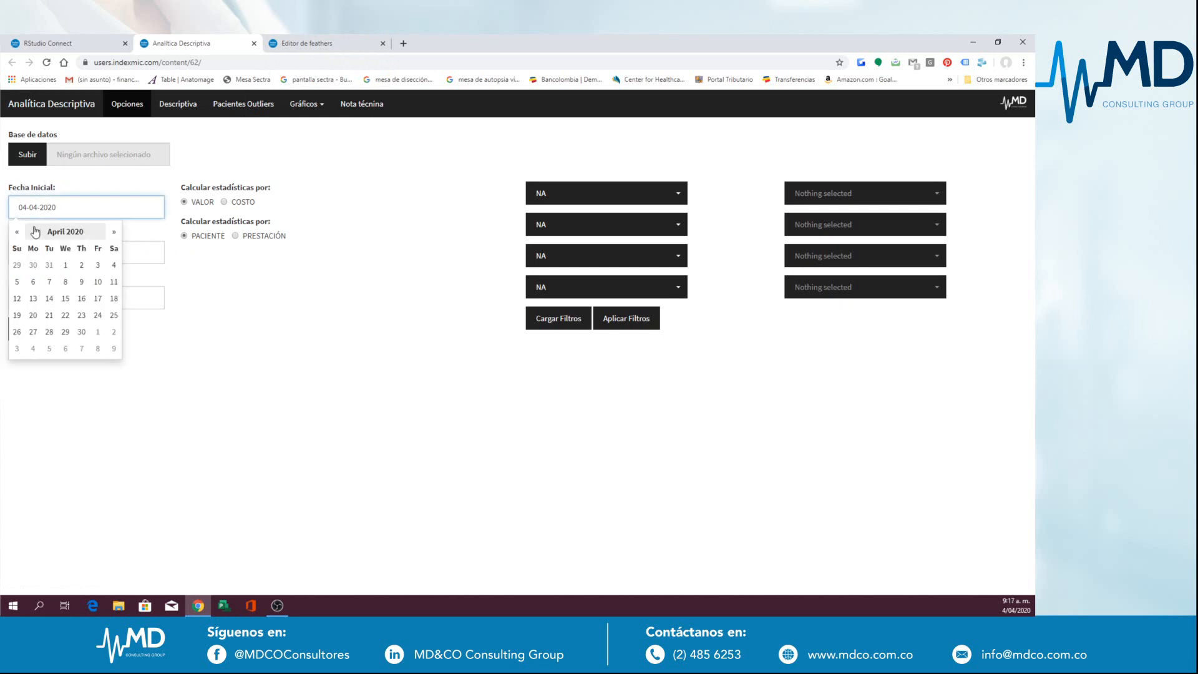
click(49, 235)
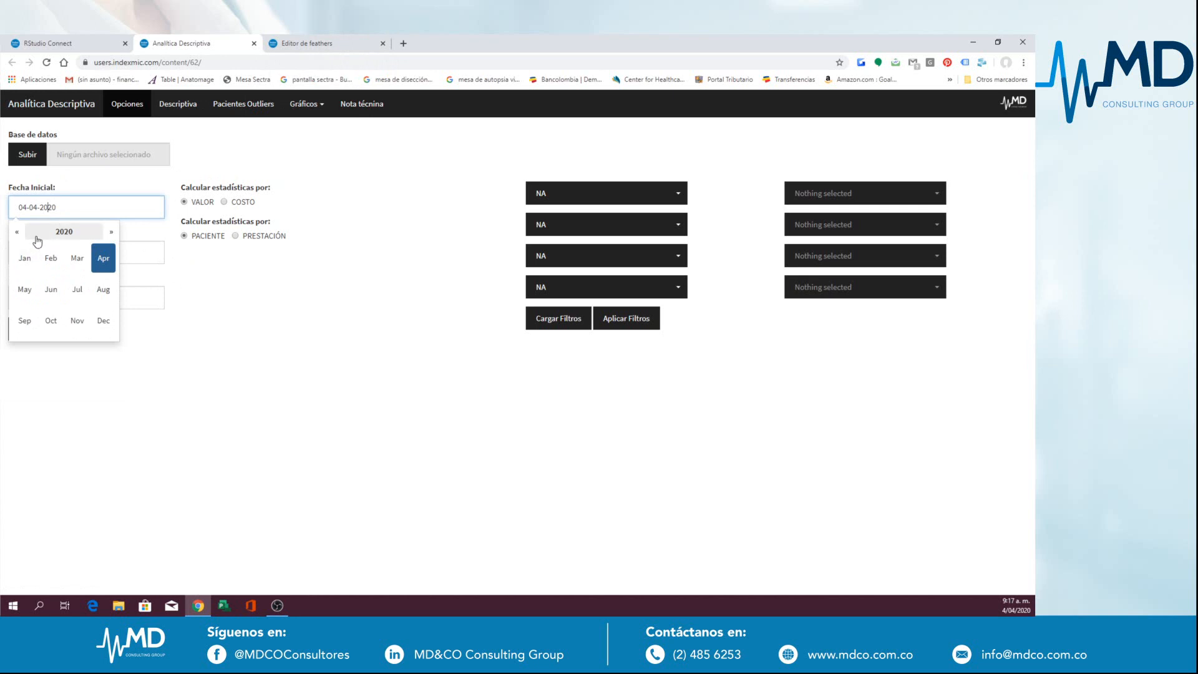
click(49, 234)
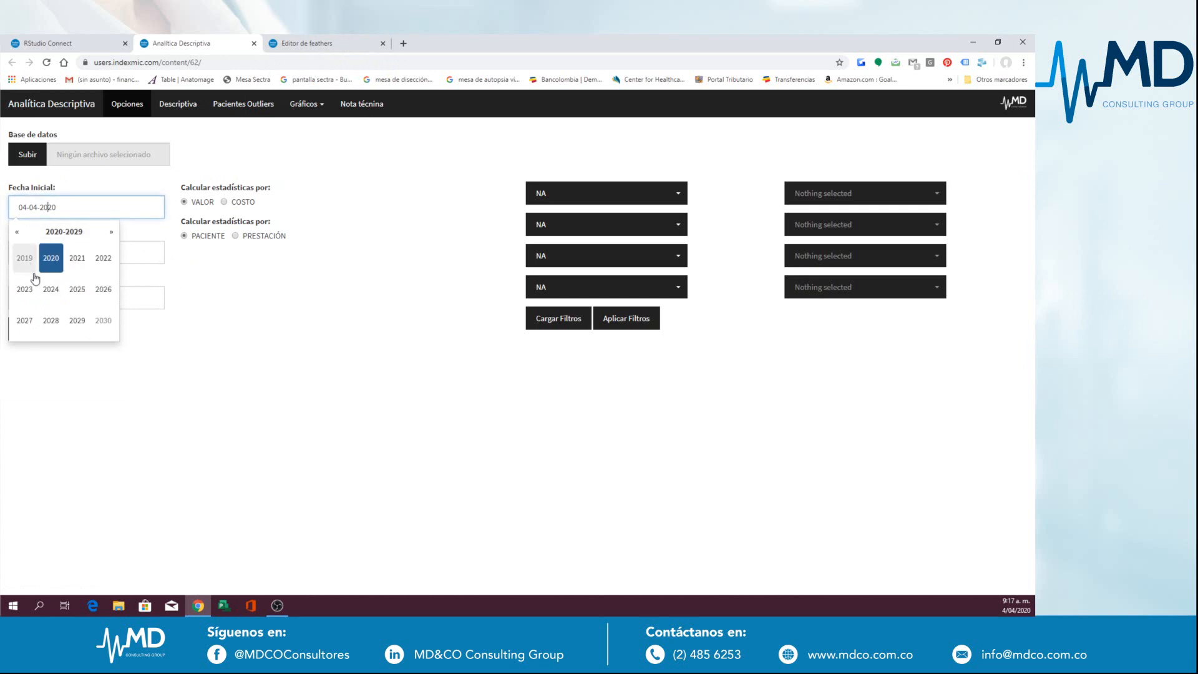
click(50, 232)
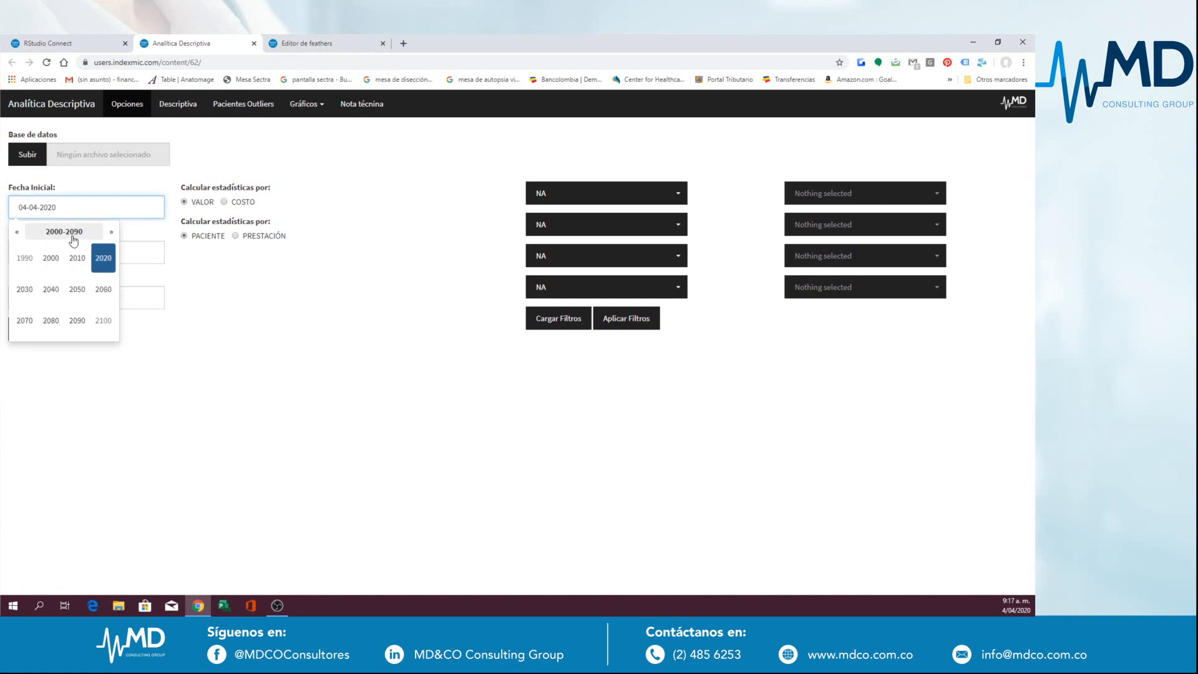
click(72, 237)
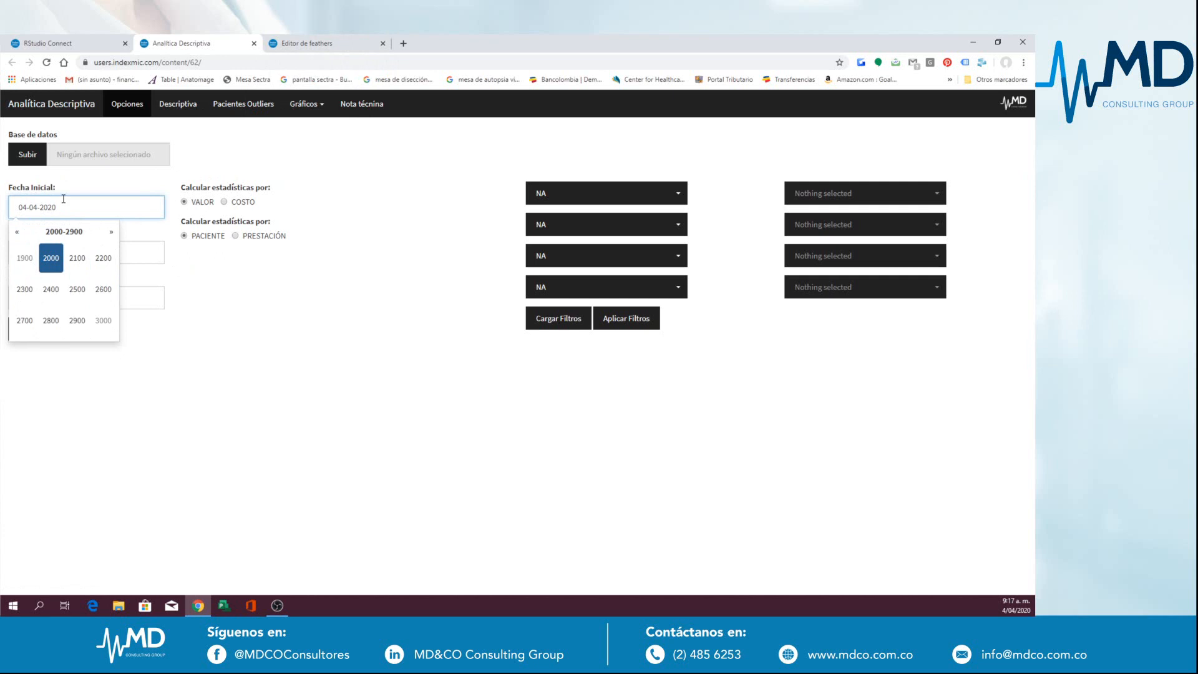
key(BackSpace)
key(BackSpace)
text(18)
key(BackSpace)
text(1)
key(Left)
key(Left)
key(Left)
key(BackSpace)
text(1)
Step: Set the end date (Fecha Final) of the analysis period to 31-01-2020
click(144, 250)
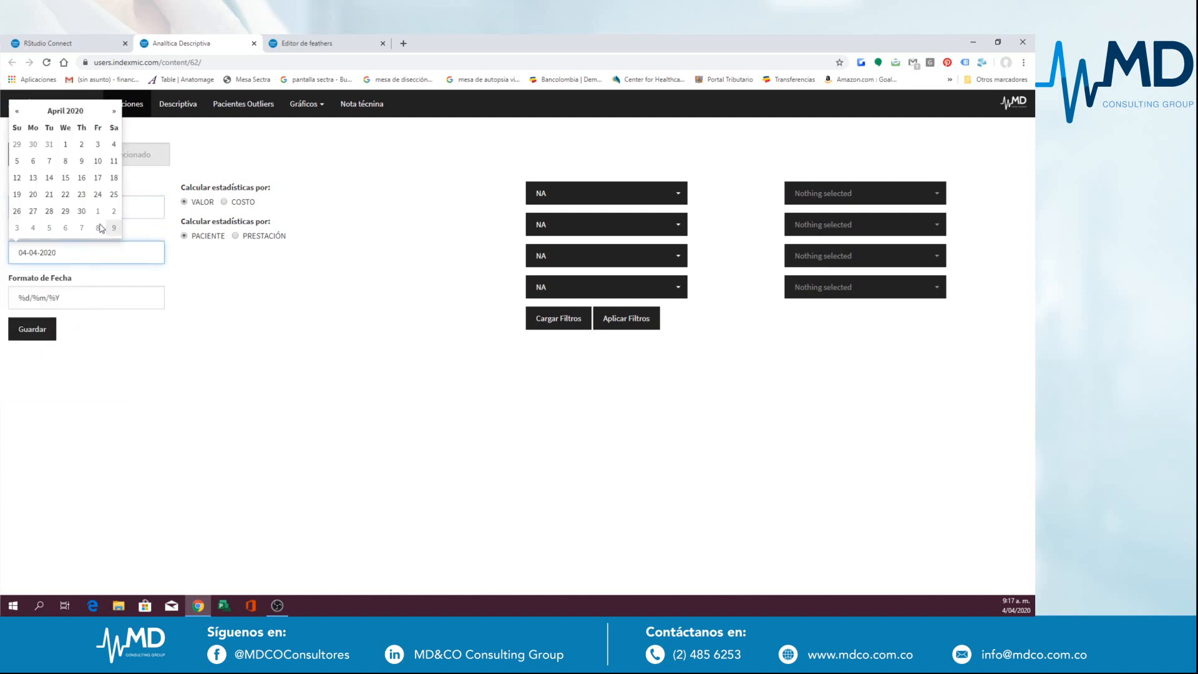
click(64, 110)
click(26, 156)
click(98, 212)
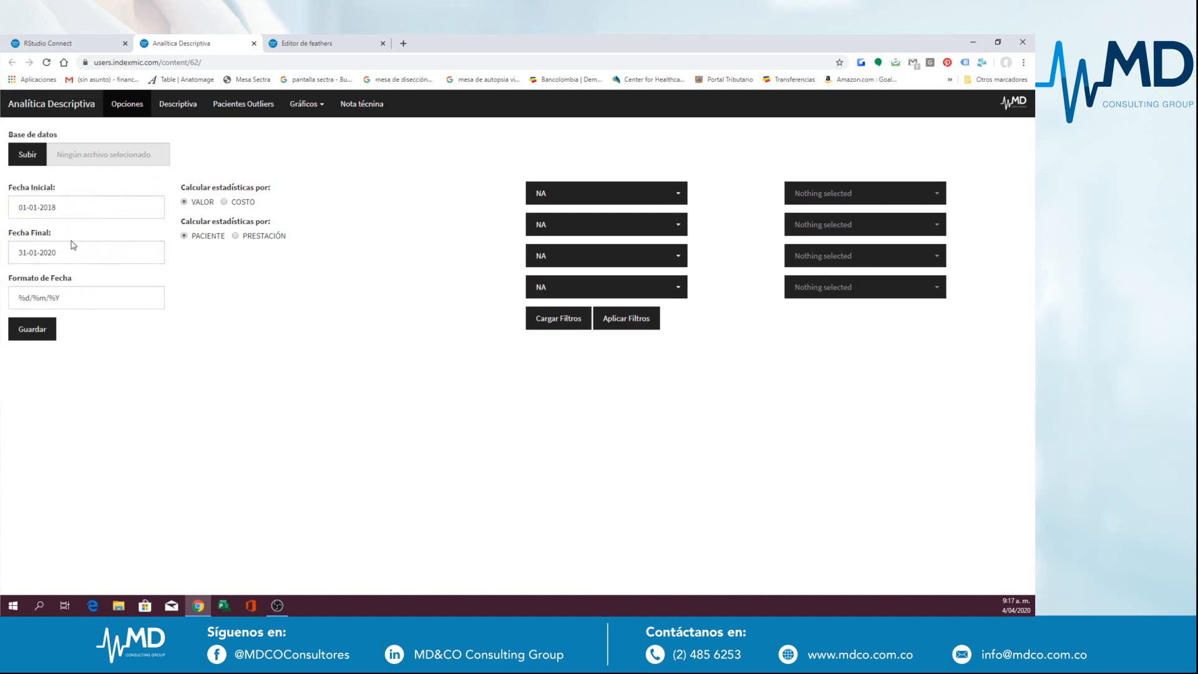
Step: Set the end date (Fecha Final) of the analysis period to 31-12-2019
click(49, 252)
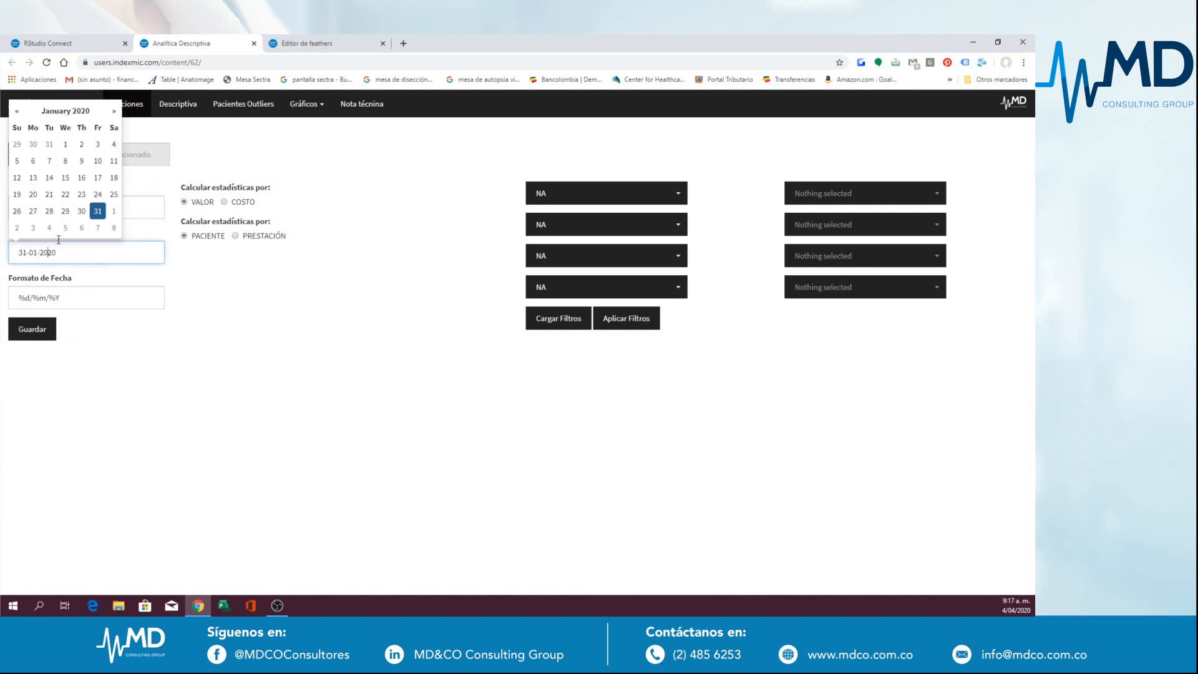
click(55, 123)
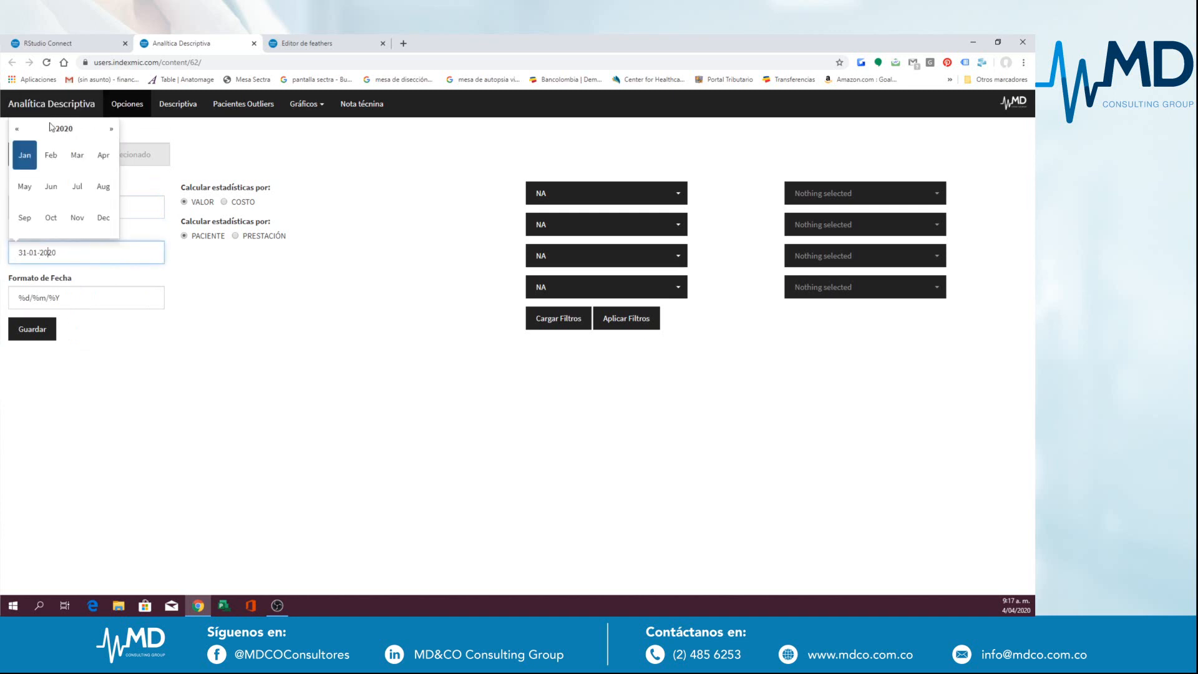
click(17, 129)
click(102, 217)
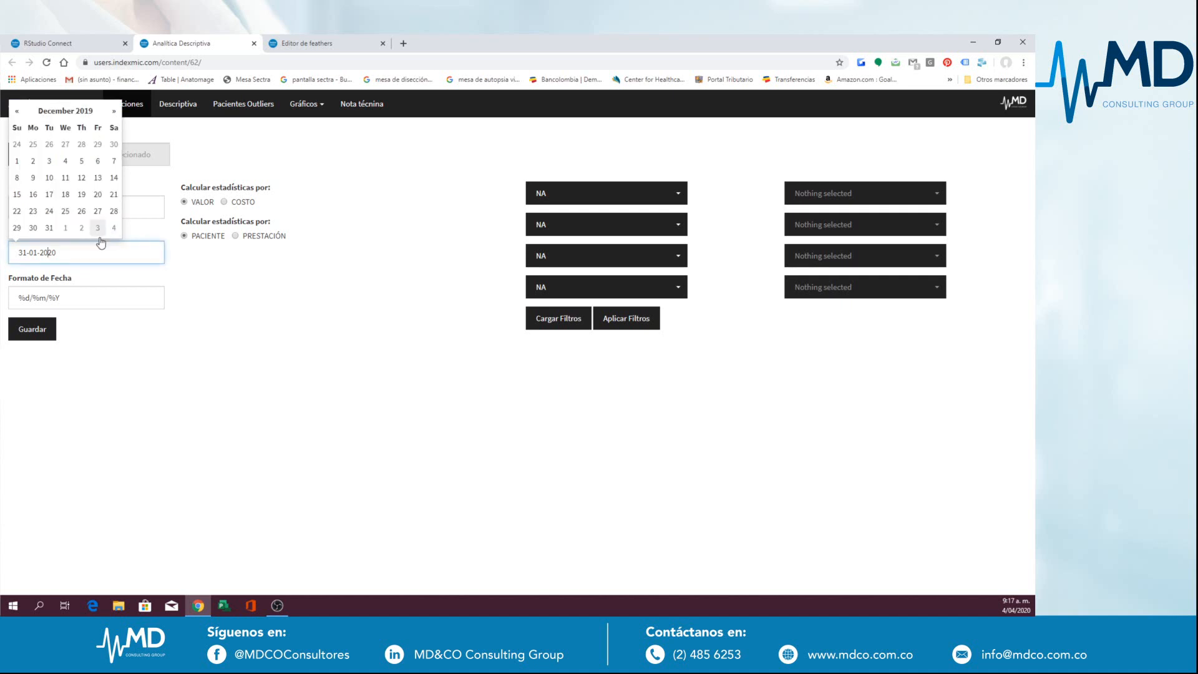
click(49, 228)
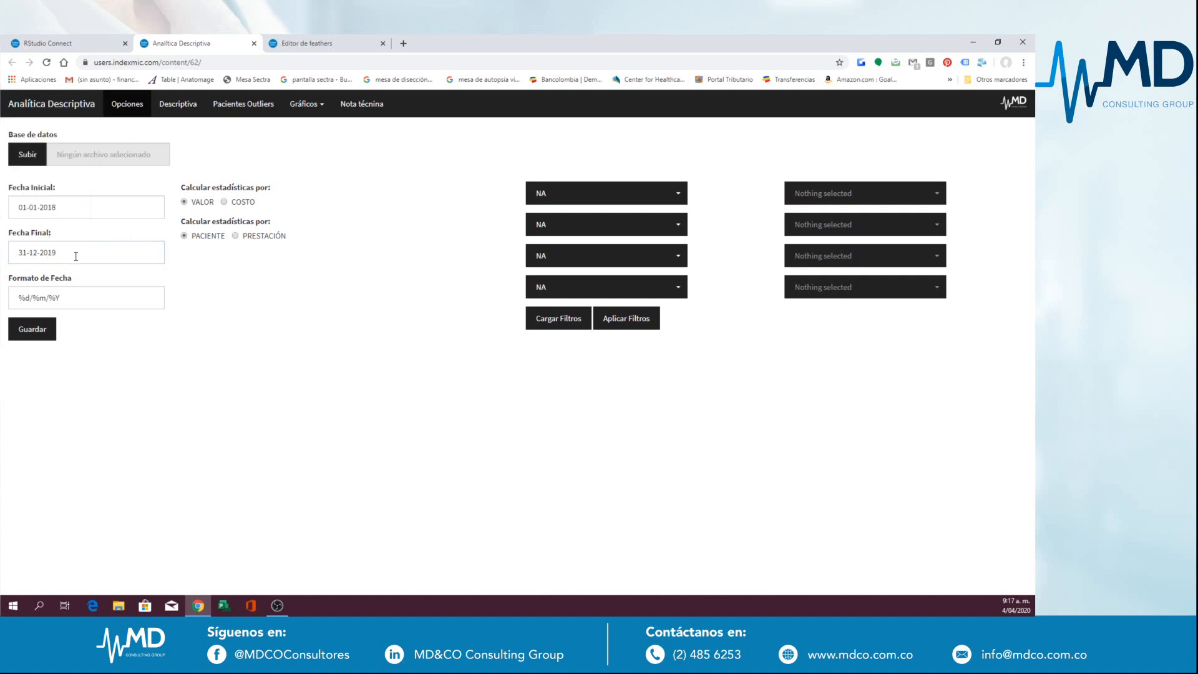
click(115, 249)
click(219, 263)
Step: Upload onocologia.feather as the database and save the options
click(29, 156)
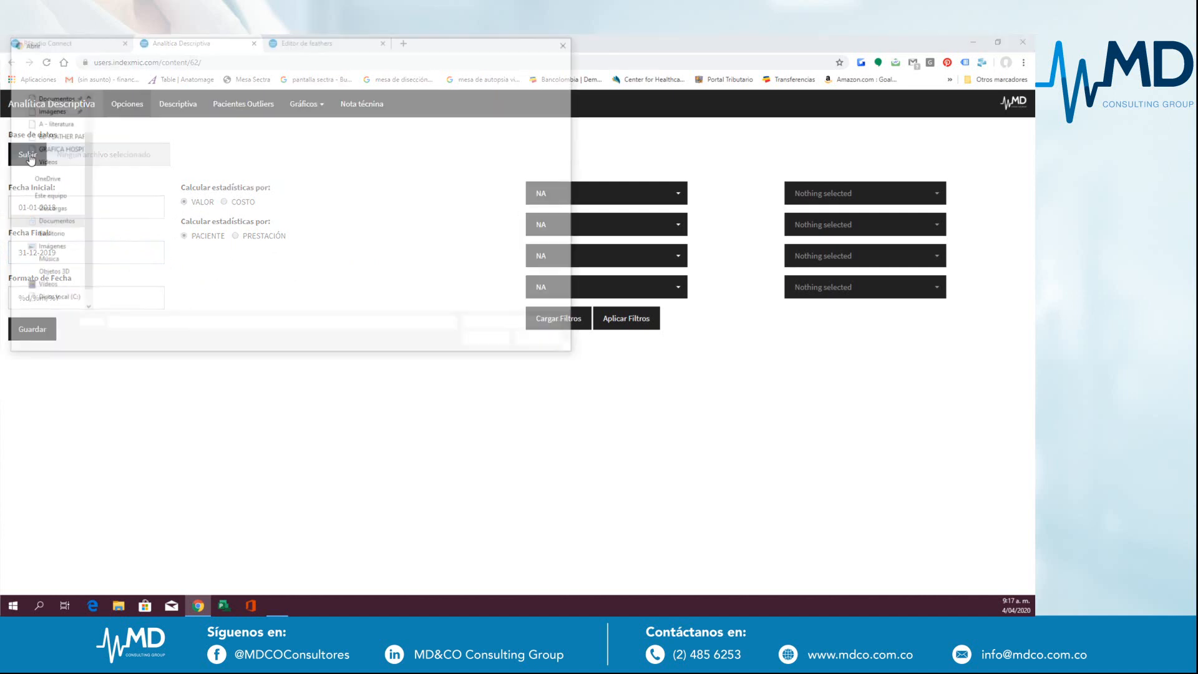
double_click(127, 115)
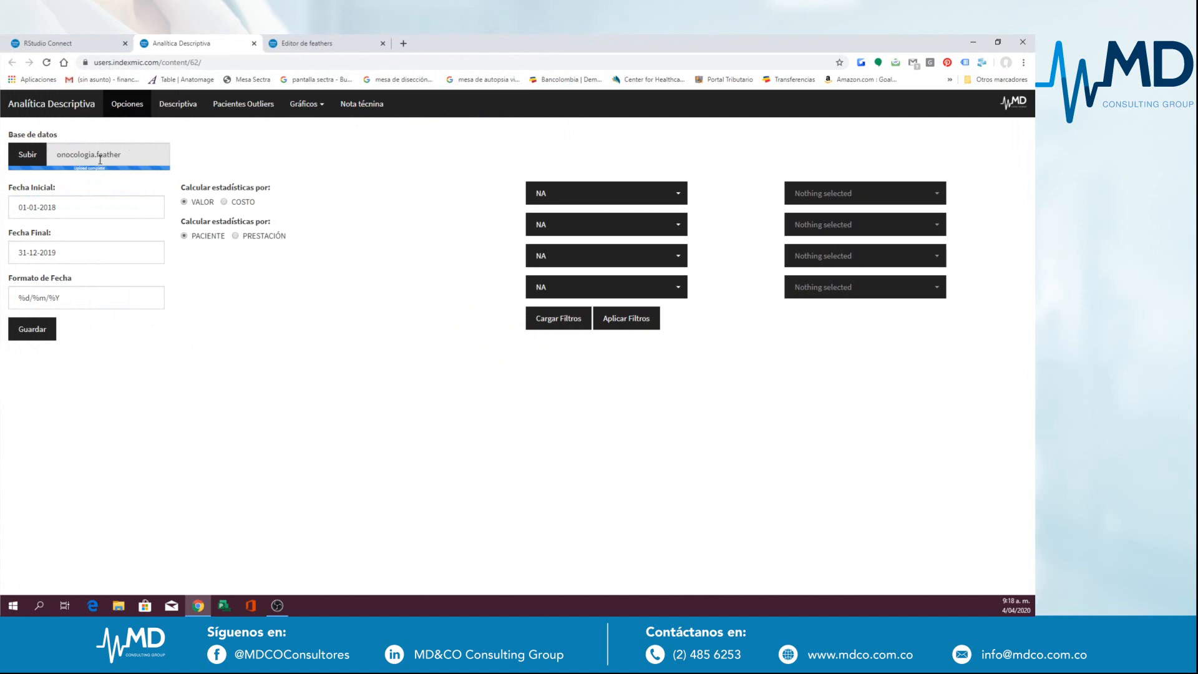
click(28, 331)
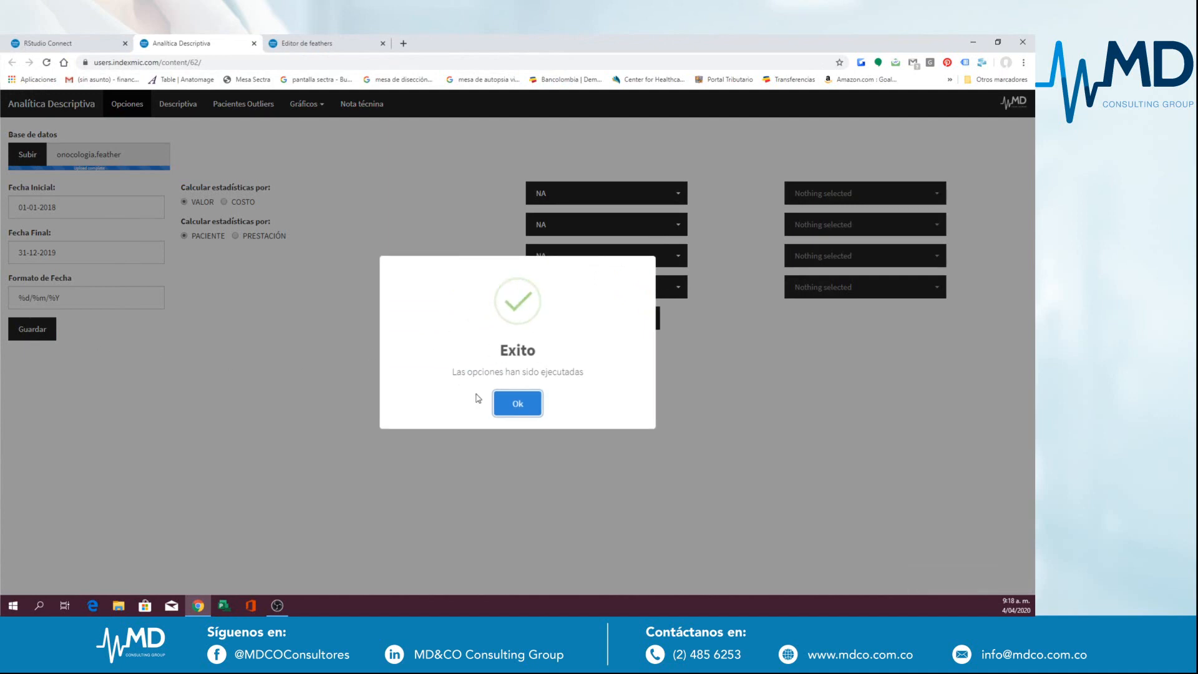
click(512, 406)
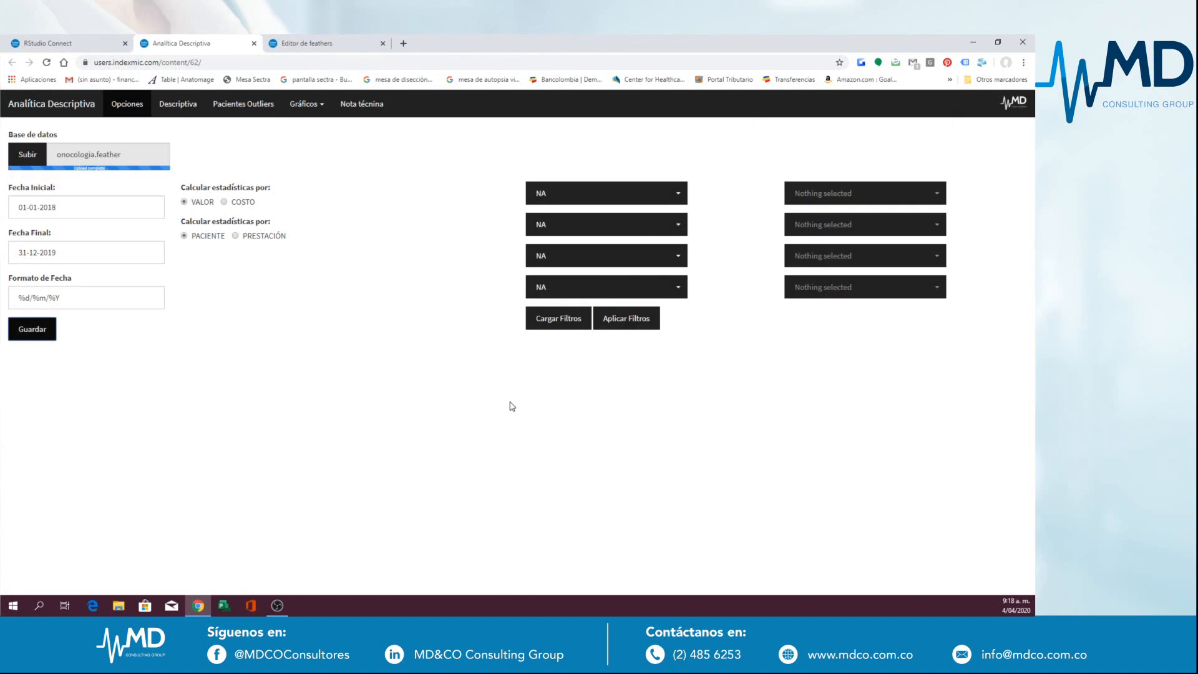
Step: Choose DESCRIP_CDM as the first filter variable and load its filter values
click(584, 197)
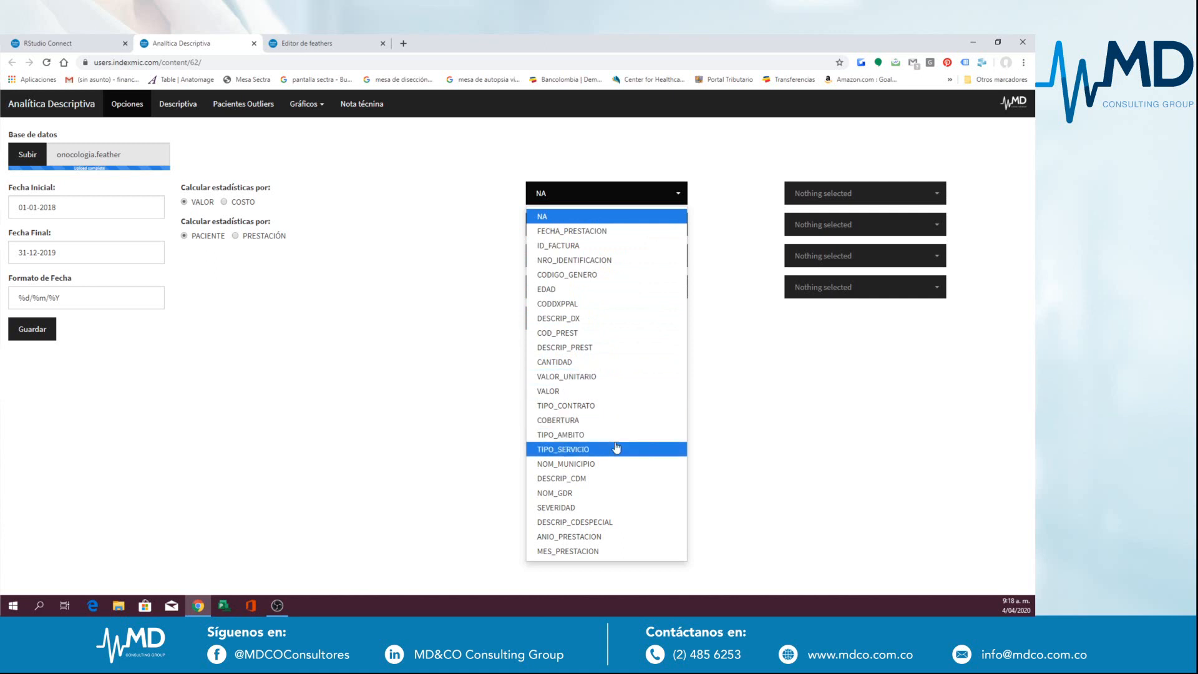
click(595, 484)
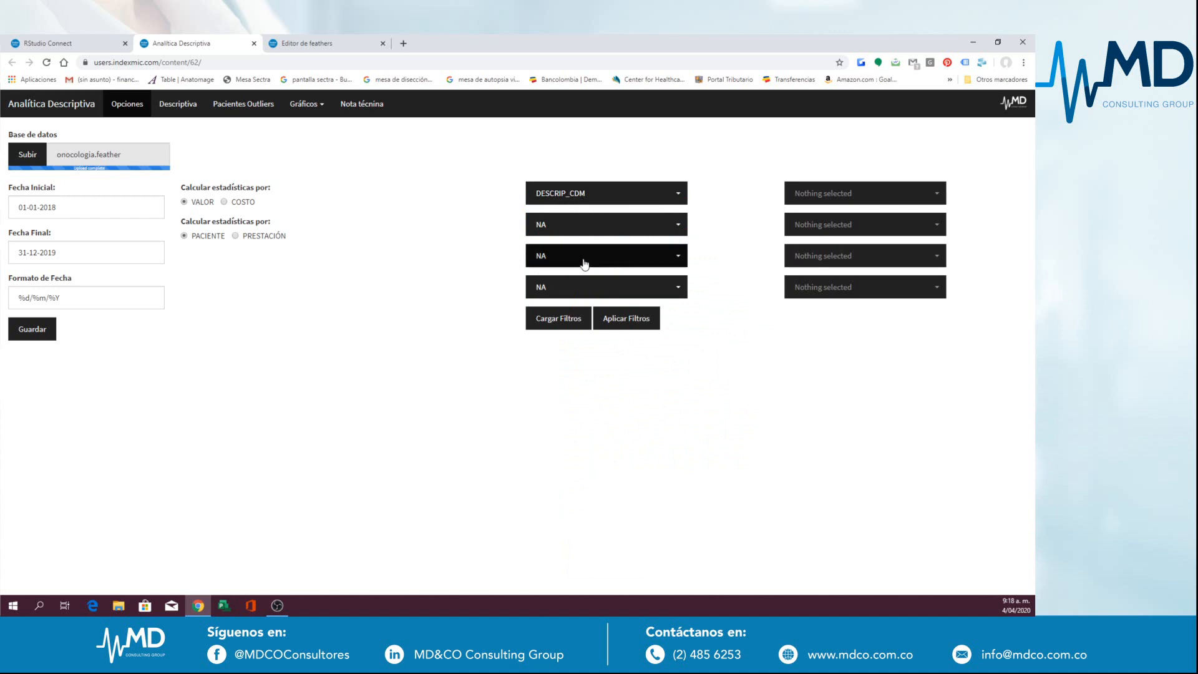
click(567, 321)
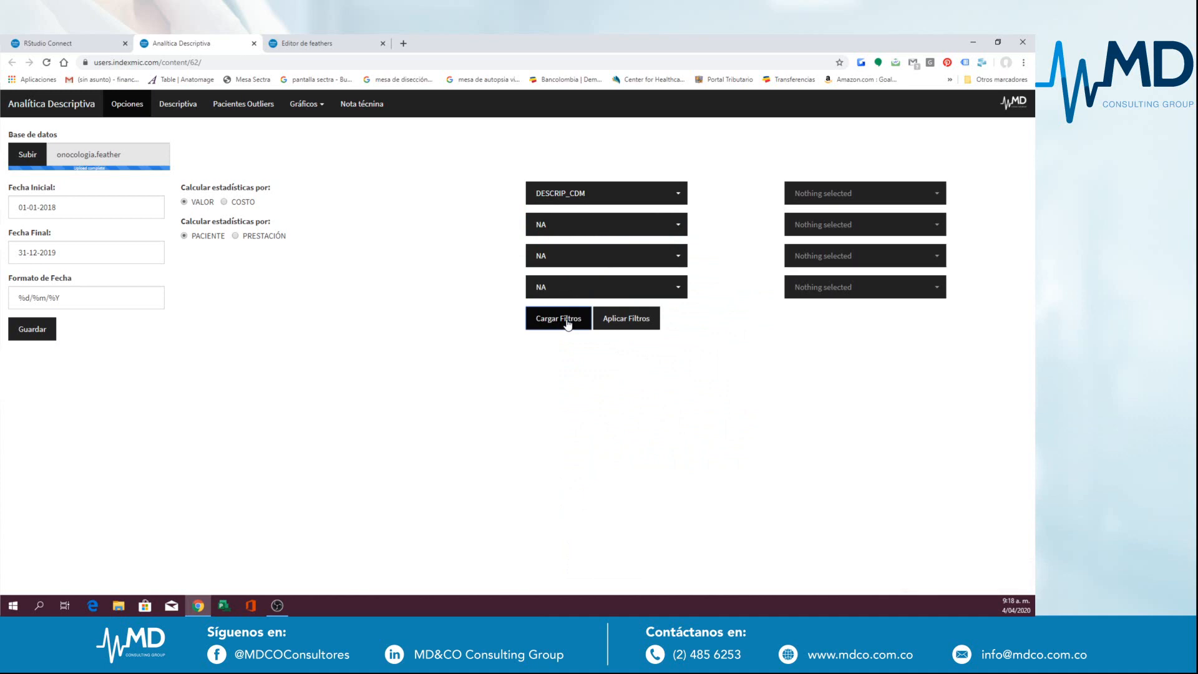
Step: Filter DESCRIP_CDM by category 9, Enfermedades y trastornos de la piel, del tejido subcutaneo y de la mama, and apply the filter
click(799, 195)
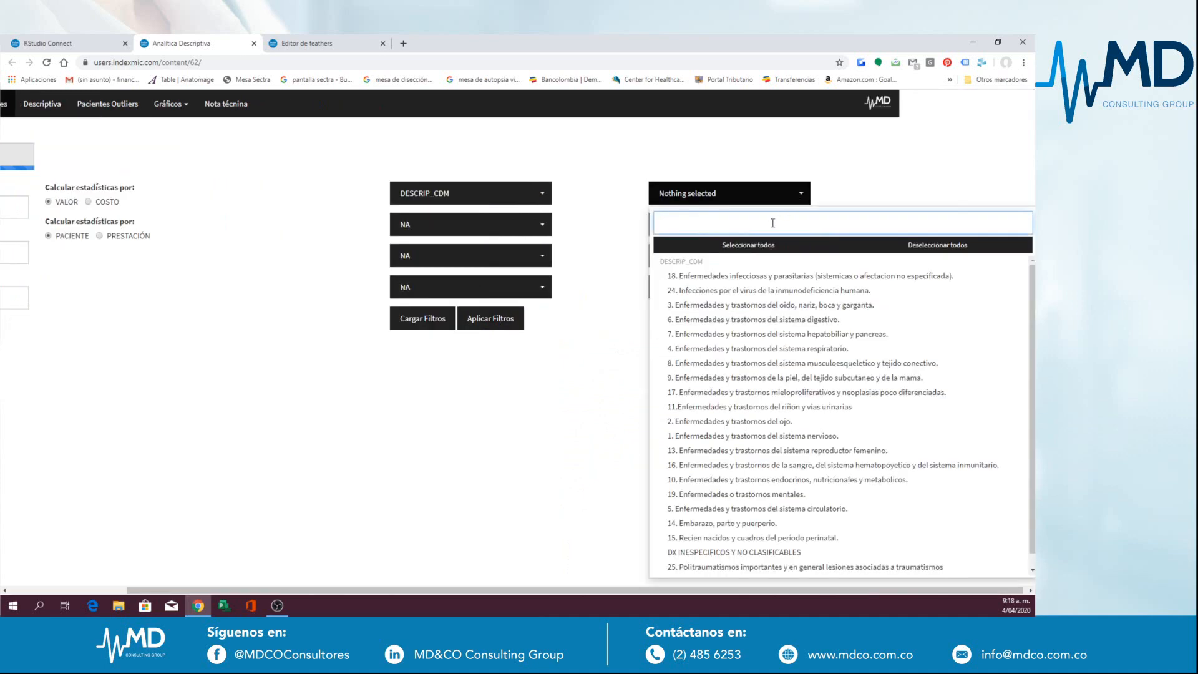
scroll(785, 456, down, 1)
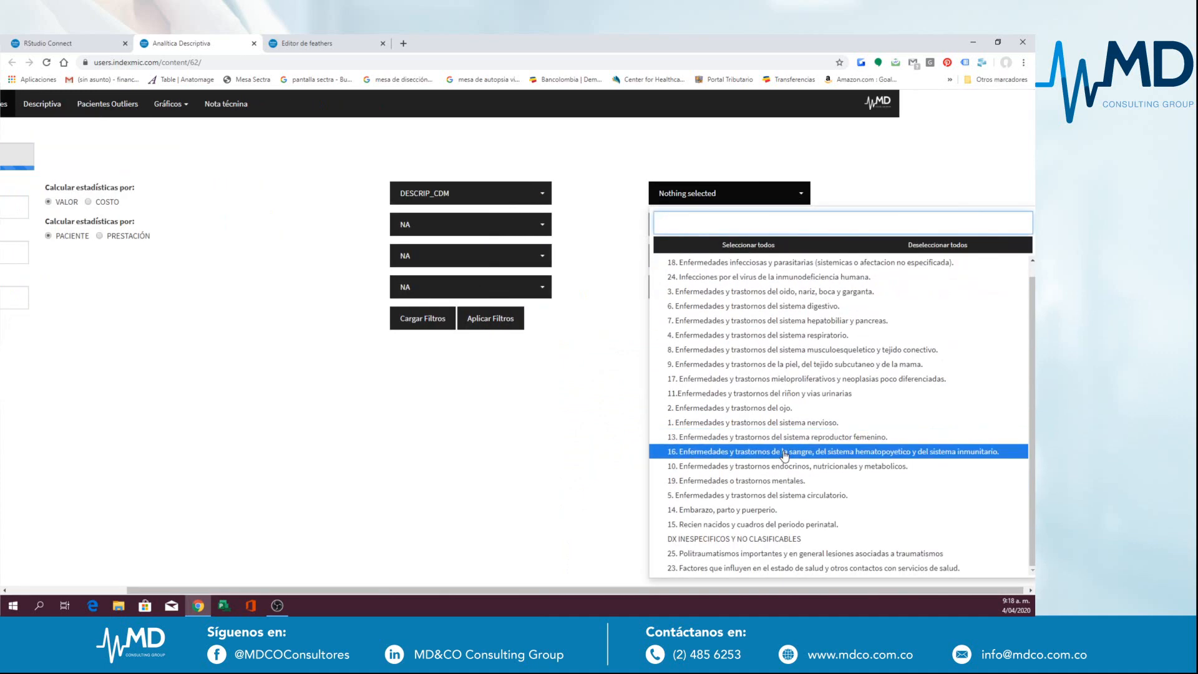
scroll(785, 455, up, 1)
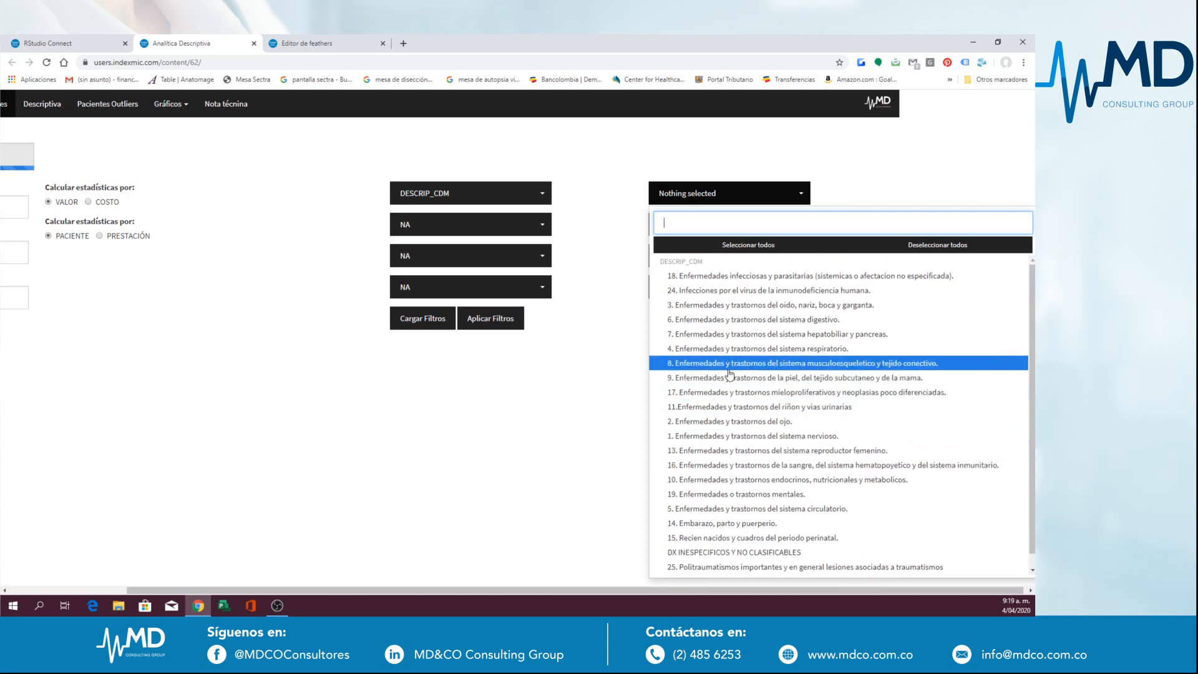
scroll(729, 374, down, 1)
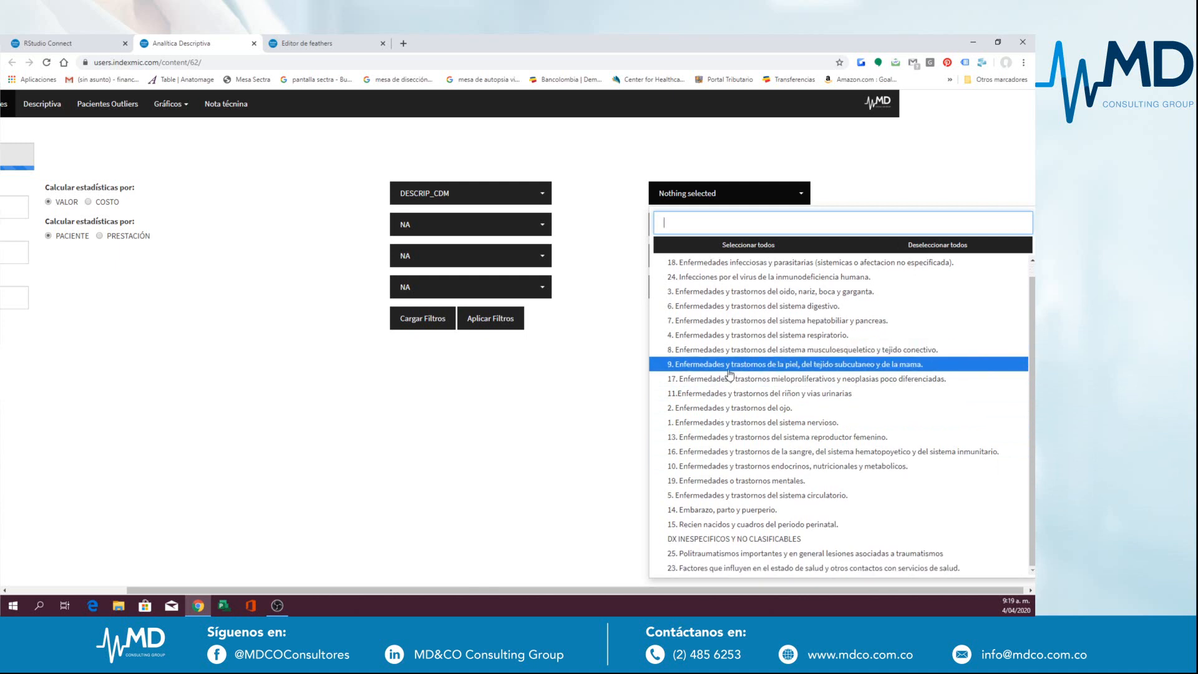
click(730, 373)
click(633, 410)
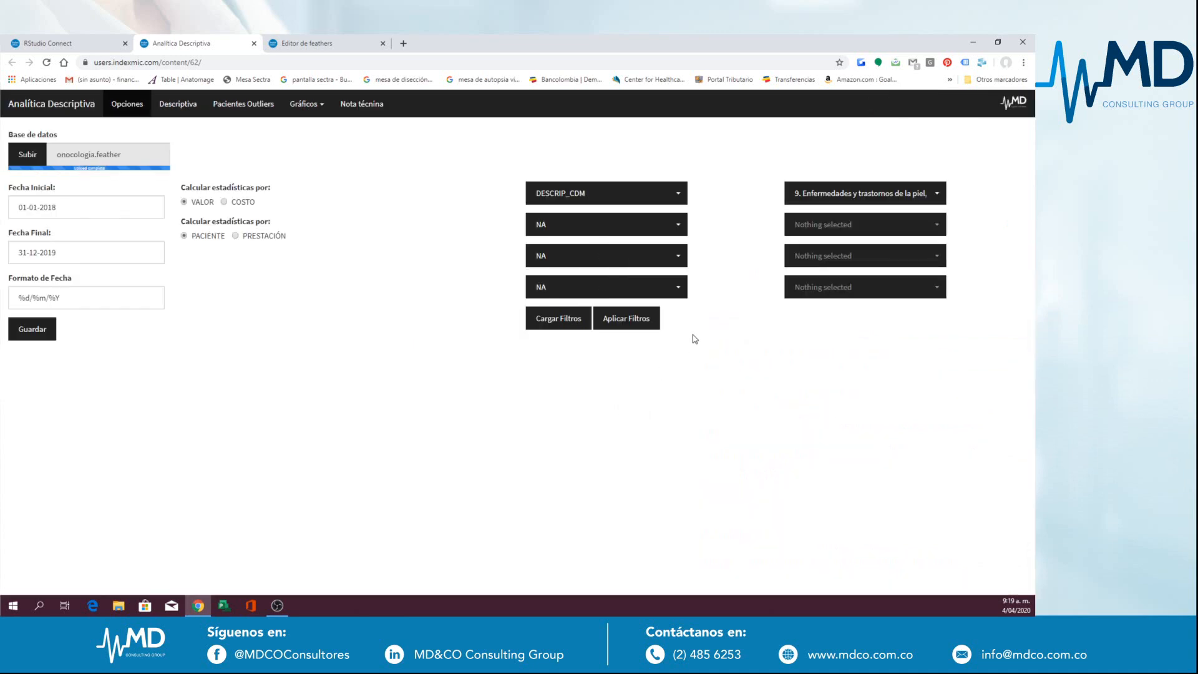
click(630, 329)
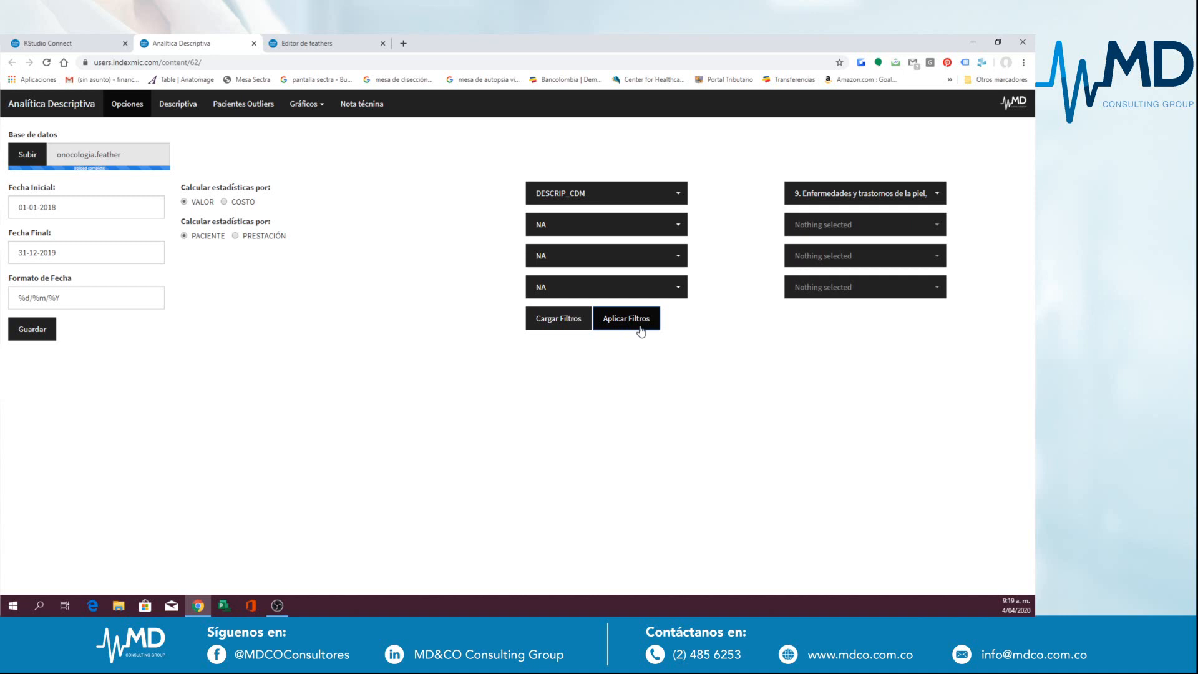
Step: Deselect all DESCRIP_CDM values, then reset the first filter variable to NA and reload the filters
click(825, 200)
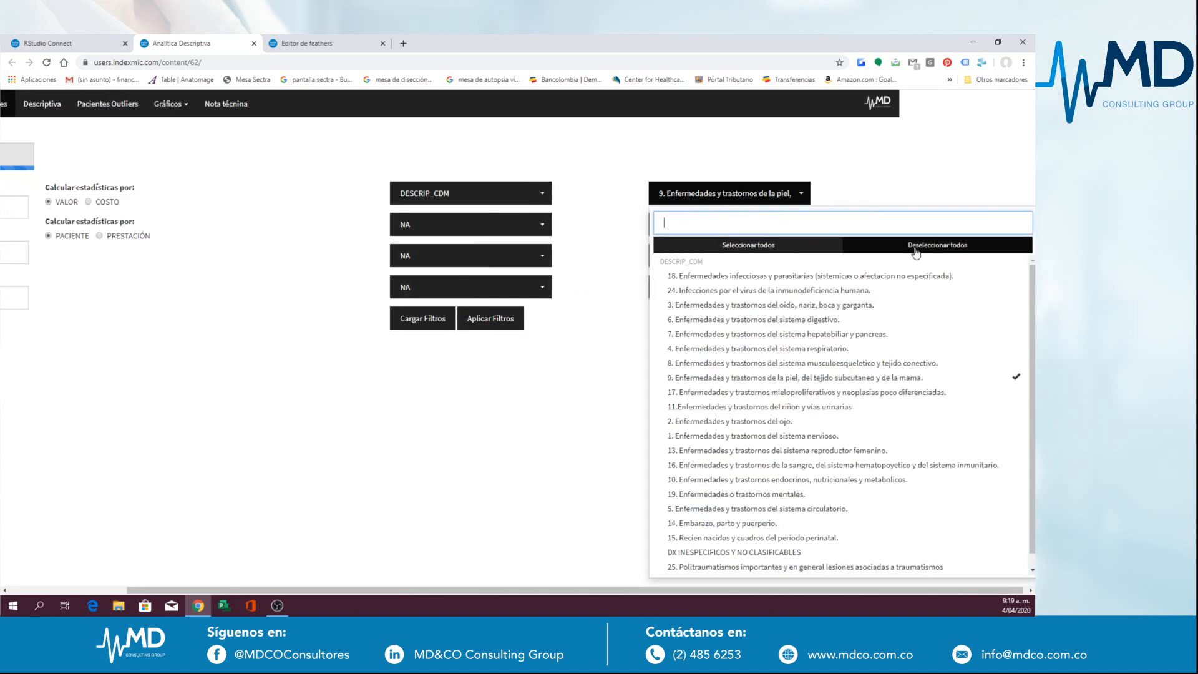
click(766, 248)
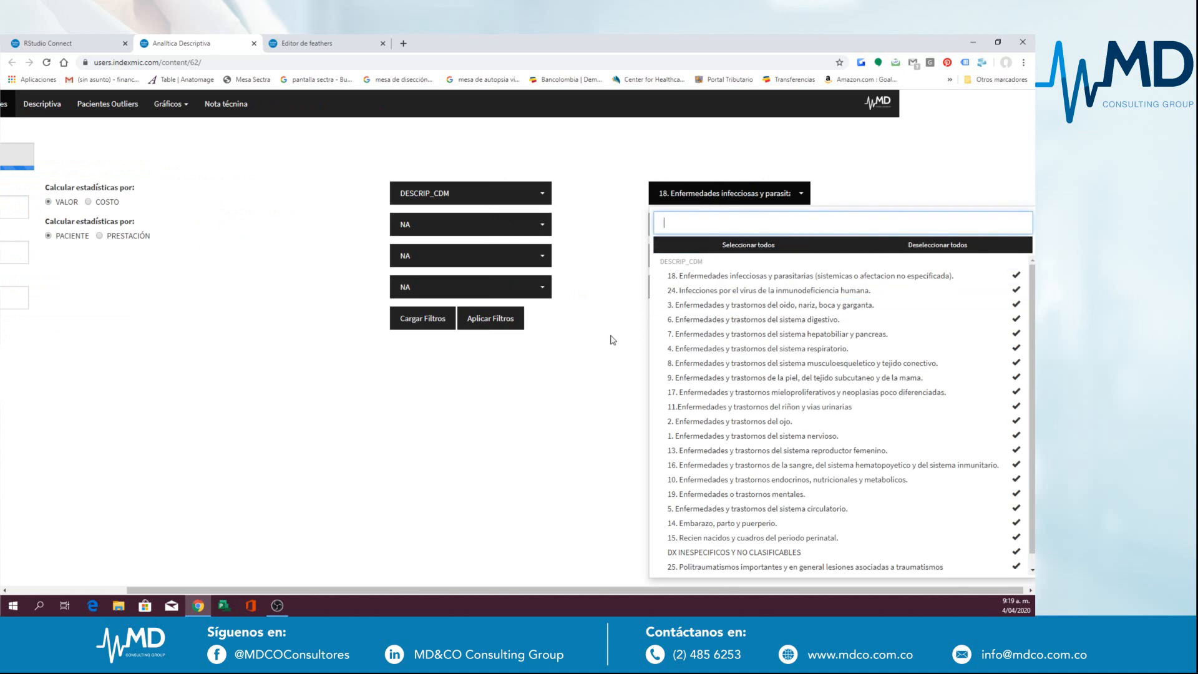
click(898, 247)
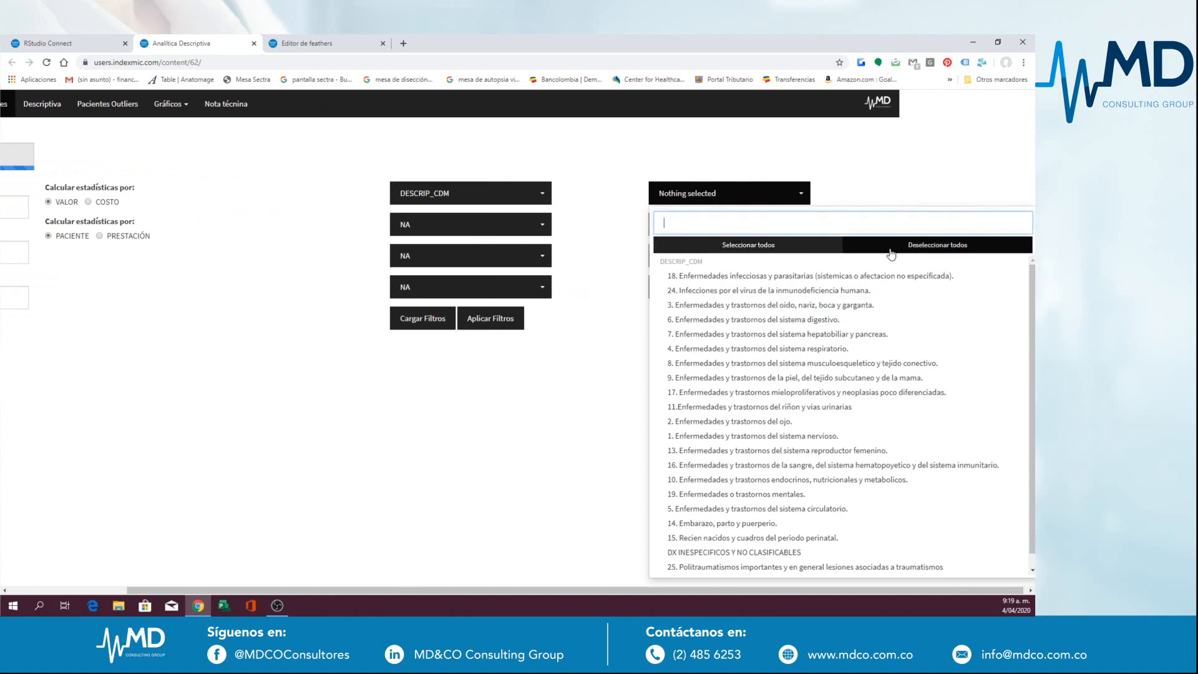
click(485, 244)
click(580, 198)
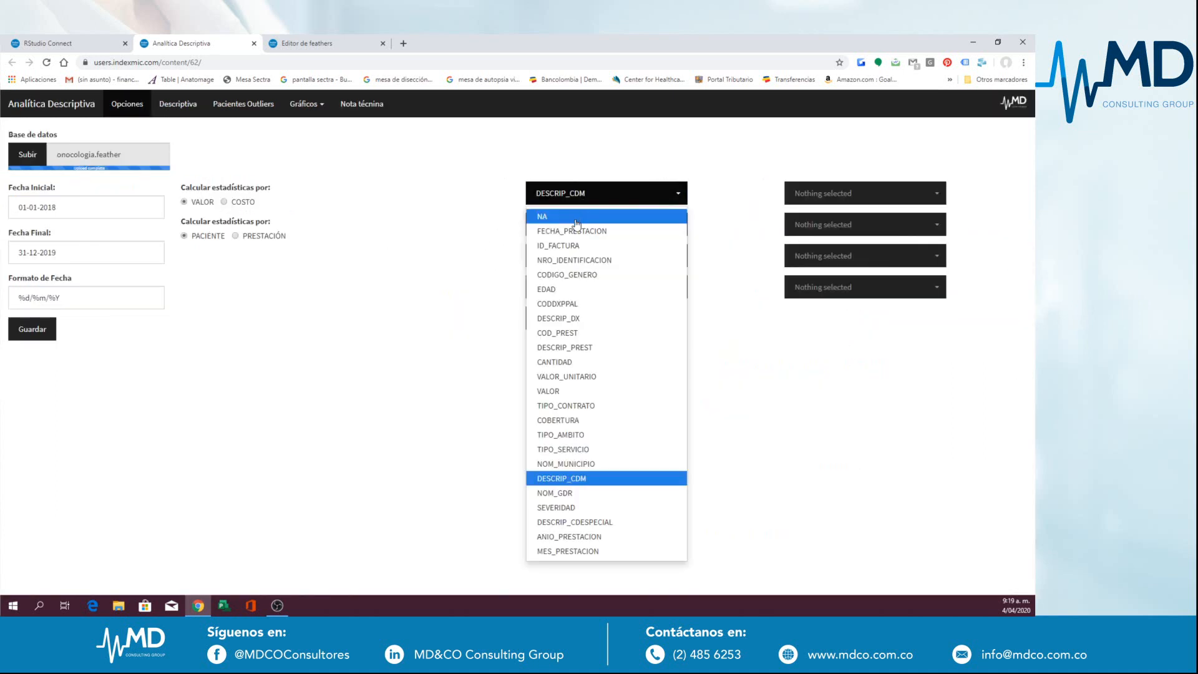
click(599, 215)
click(562, 331)
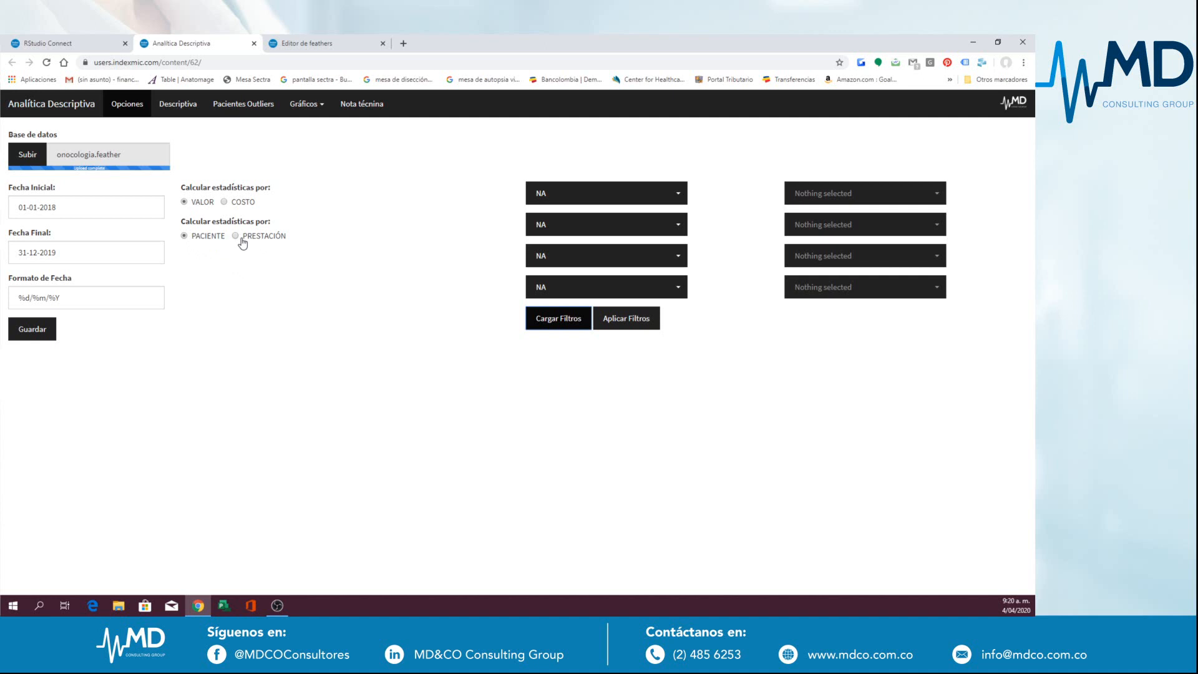
Step: Generate the descriptive statistics table grouped by TIPO_AMBITO with all values shown
click(173, 107)
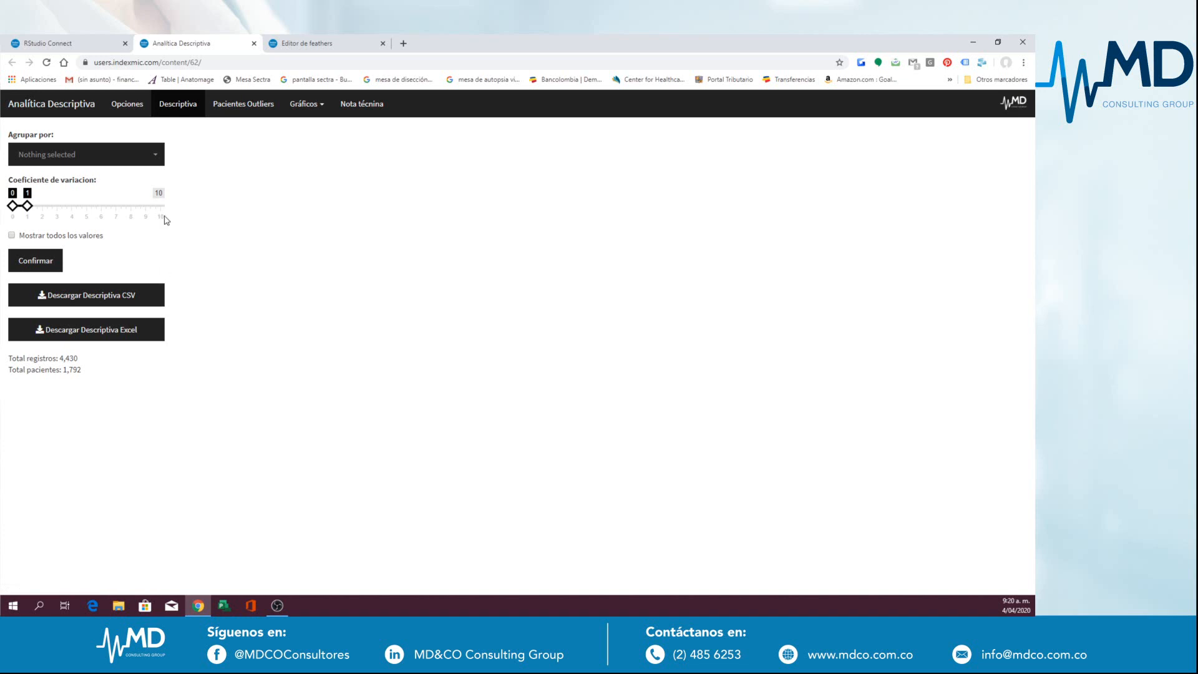
click(128, 161)
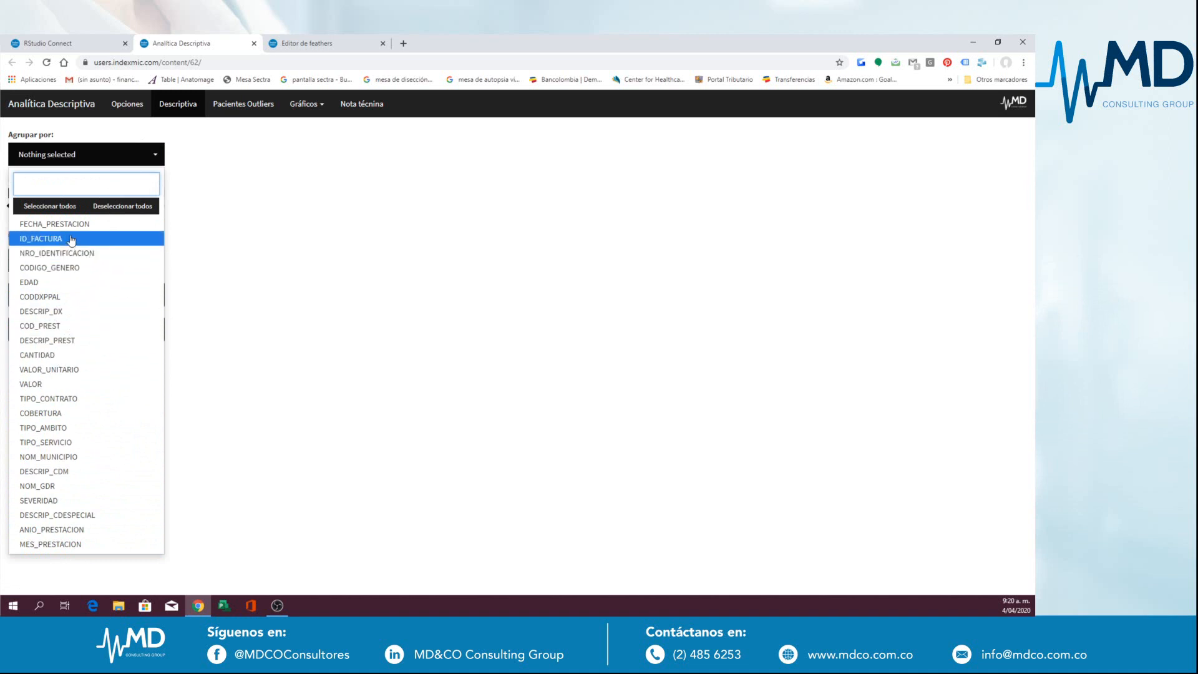
click(28, 432)
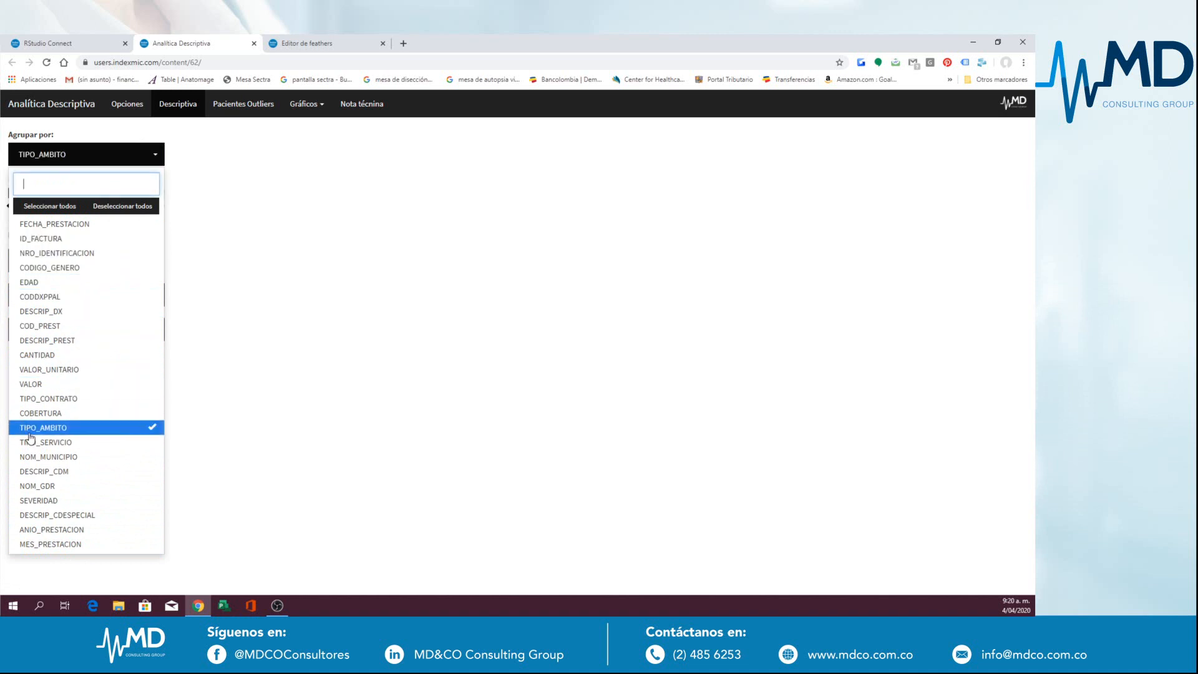
click(234, 408)
click(20, 238)
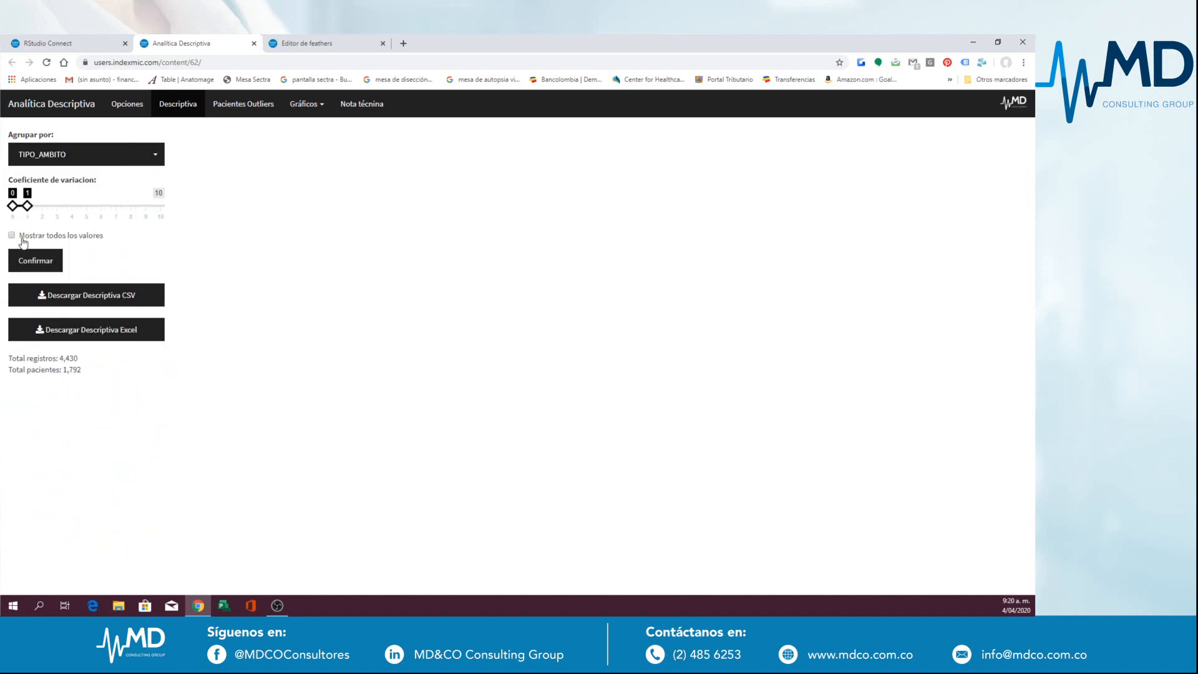
click(35, 262)
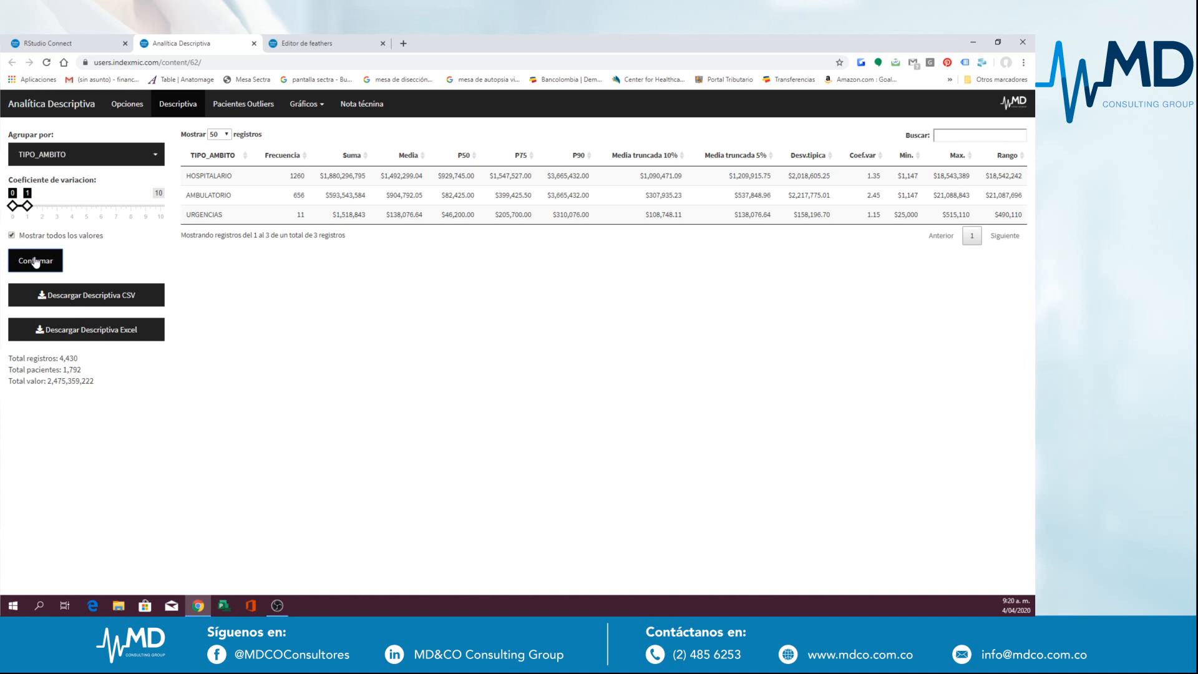
Step: Try limiting the TIPO_AMBITO table to a coefficient of variation of 0 to 5, and restore the 0 to 1 range with all values shown
click(12, 236)
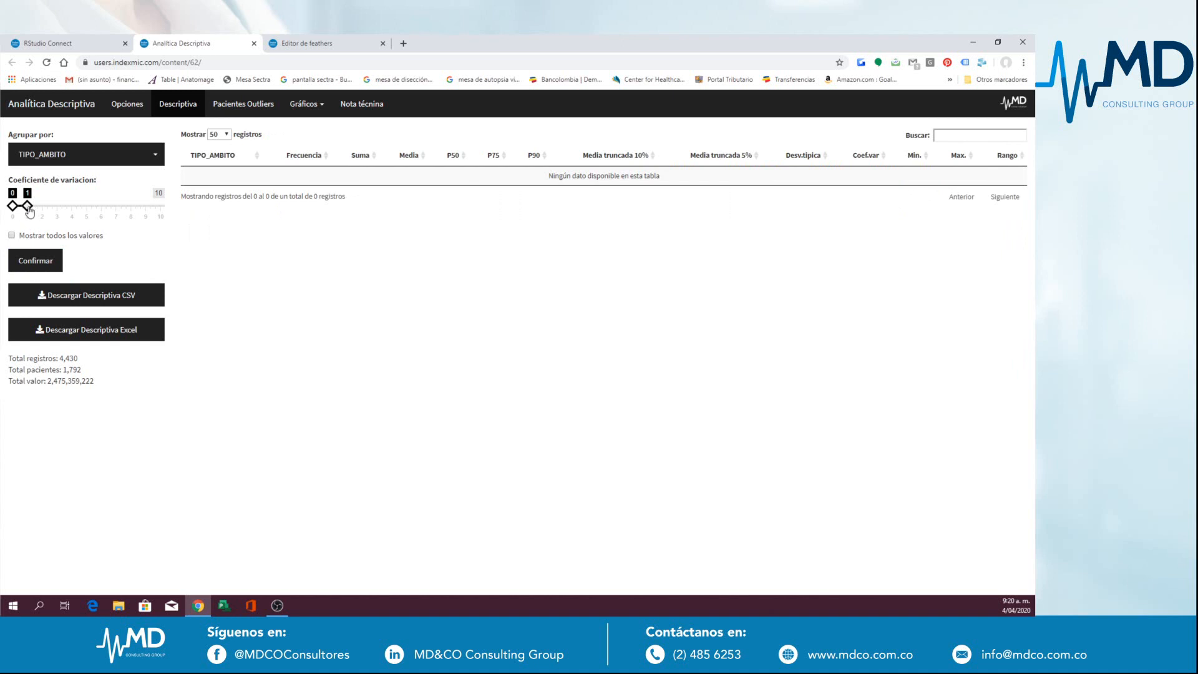
drag(29, 212, 88, 214)
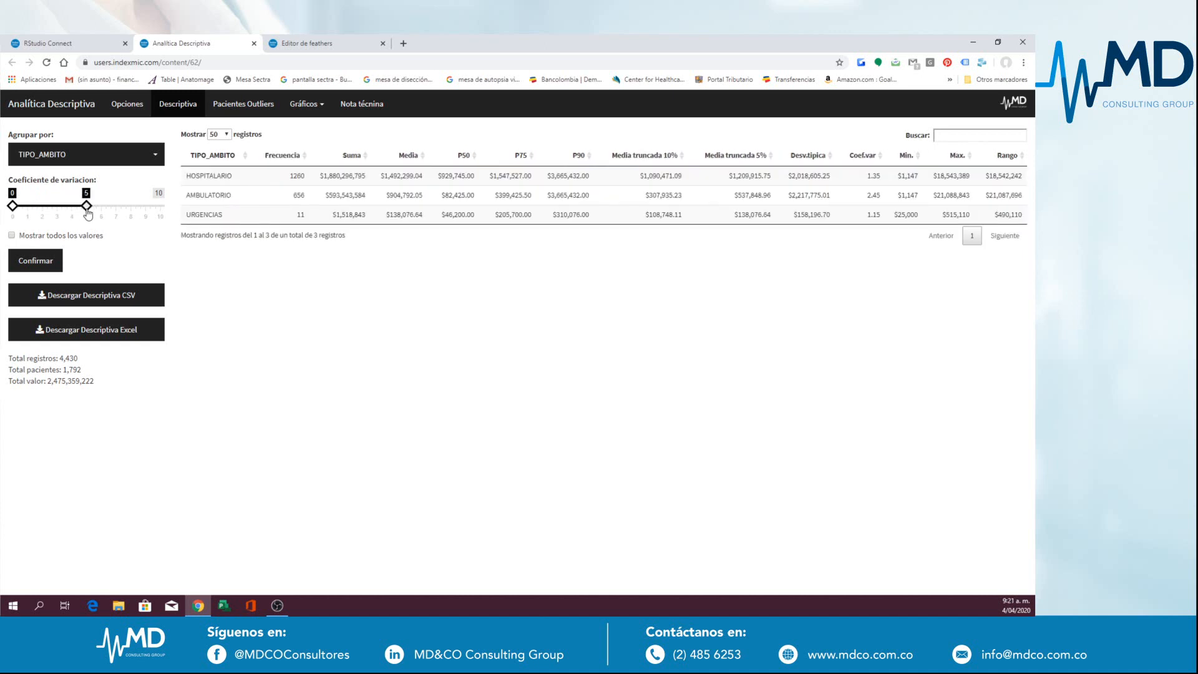
drag(88, 214, 34, 217)
click(11, 235)
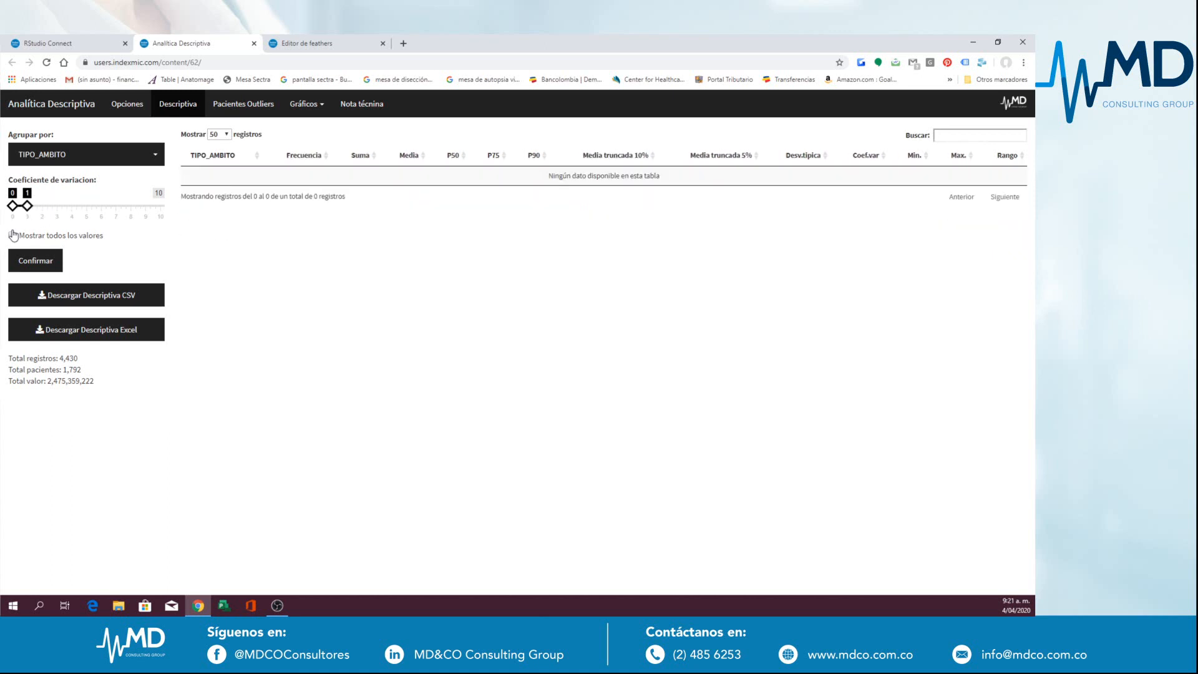
click(35, 262)
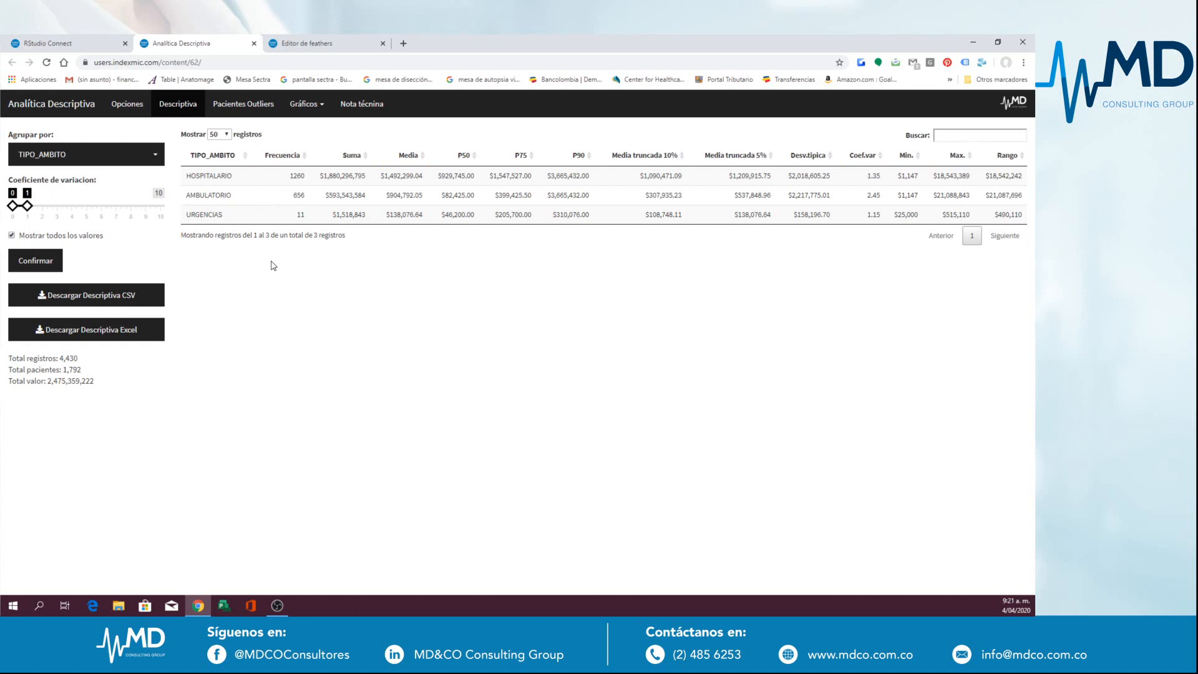
Step: Download the TIPO_AMBITO descriptive table as an Excel workbook into the A - literatura folder and open it in Excel
click(128, 336)
click(83, 336)
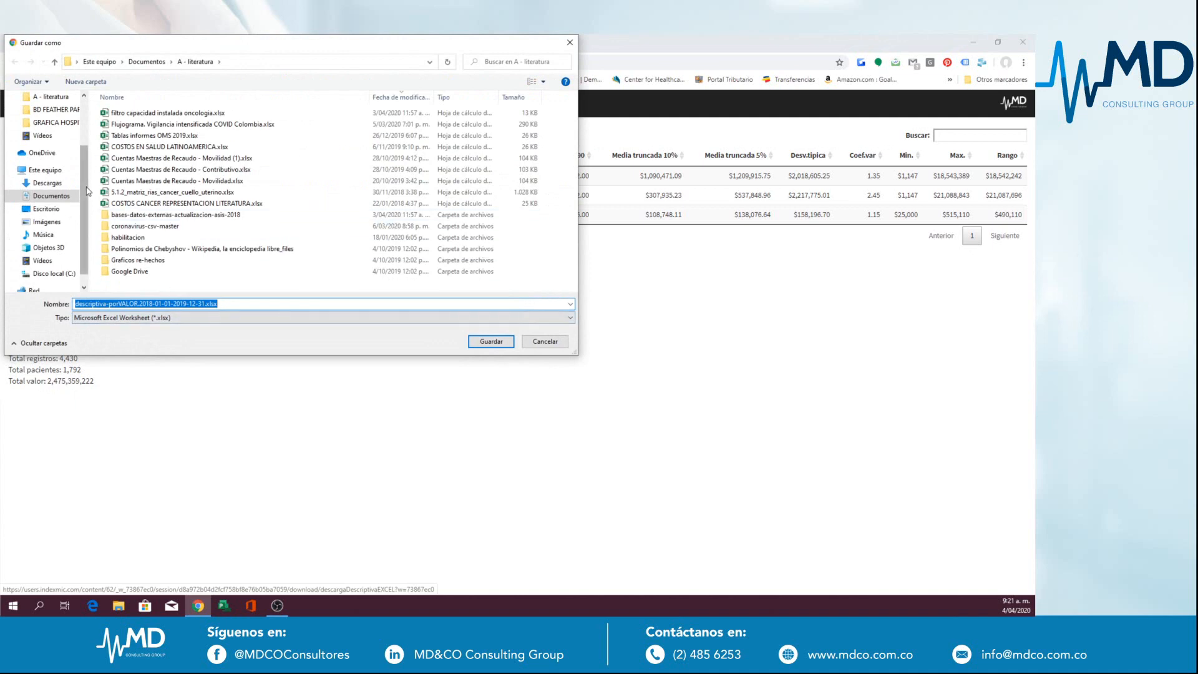
click(476, 343)
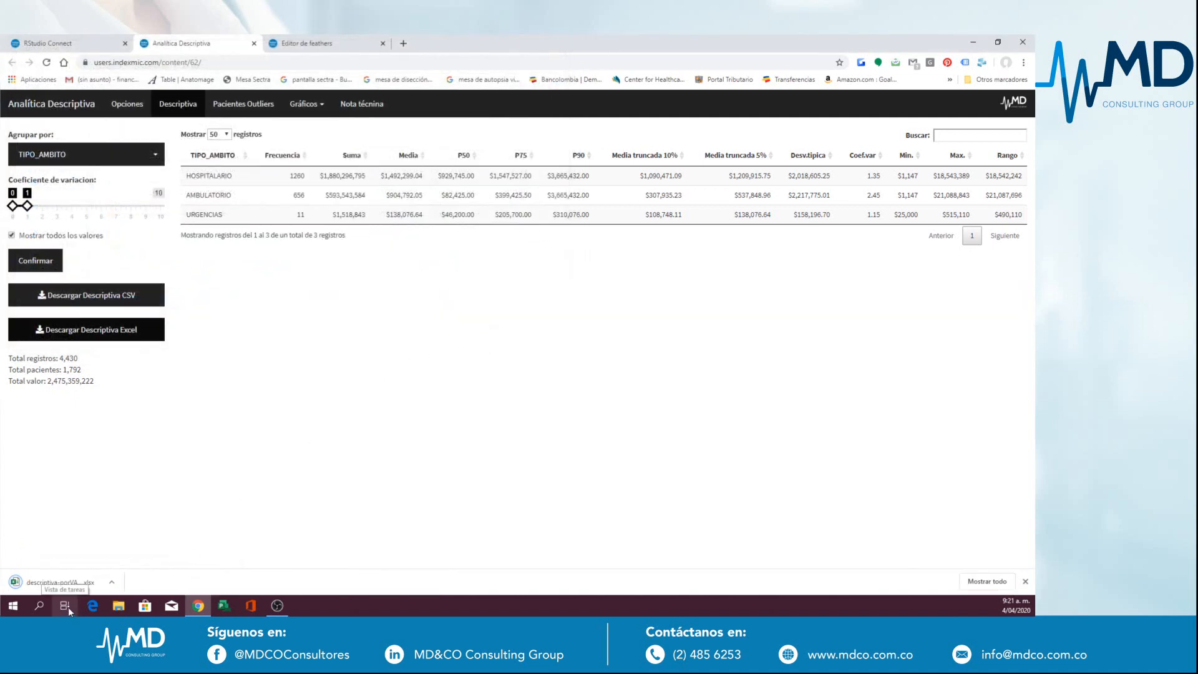
click(54, 589)
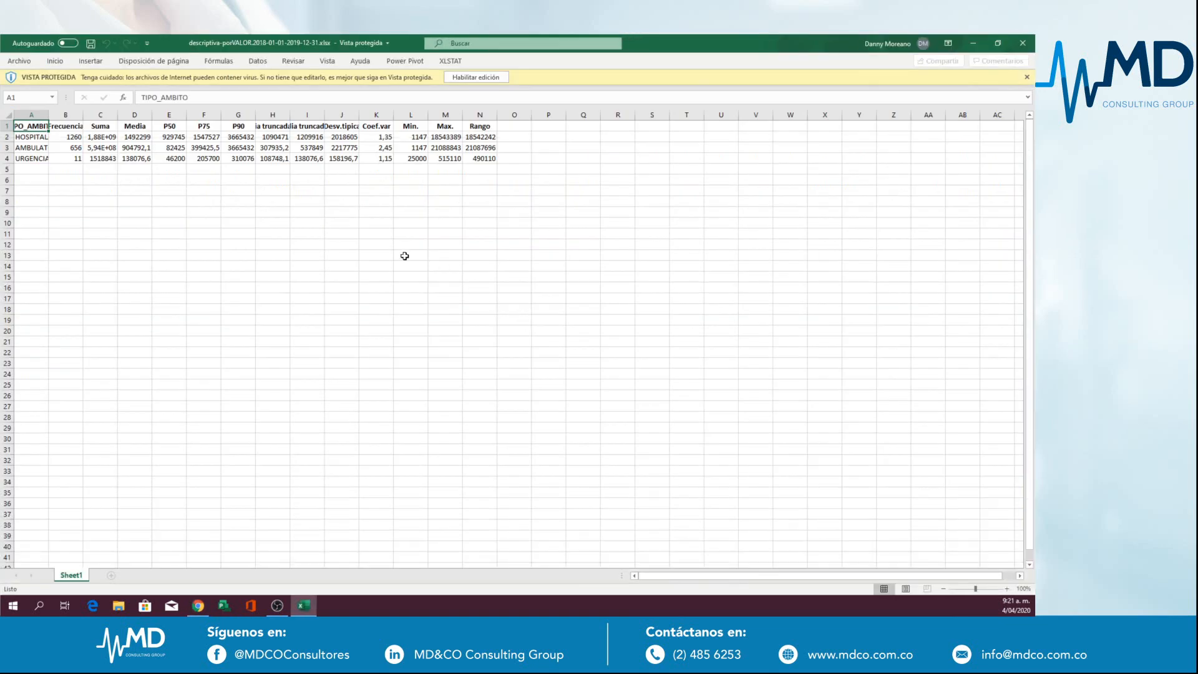
Step: Enable editing and format columns C through O as numbers with thousands separators and no decimals
click(476, 77)
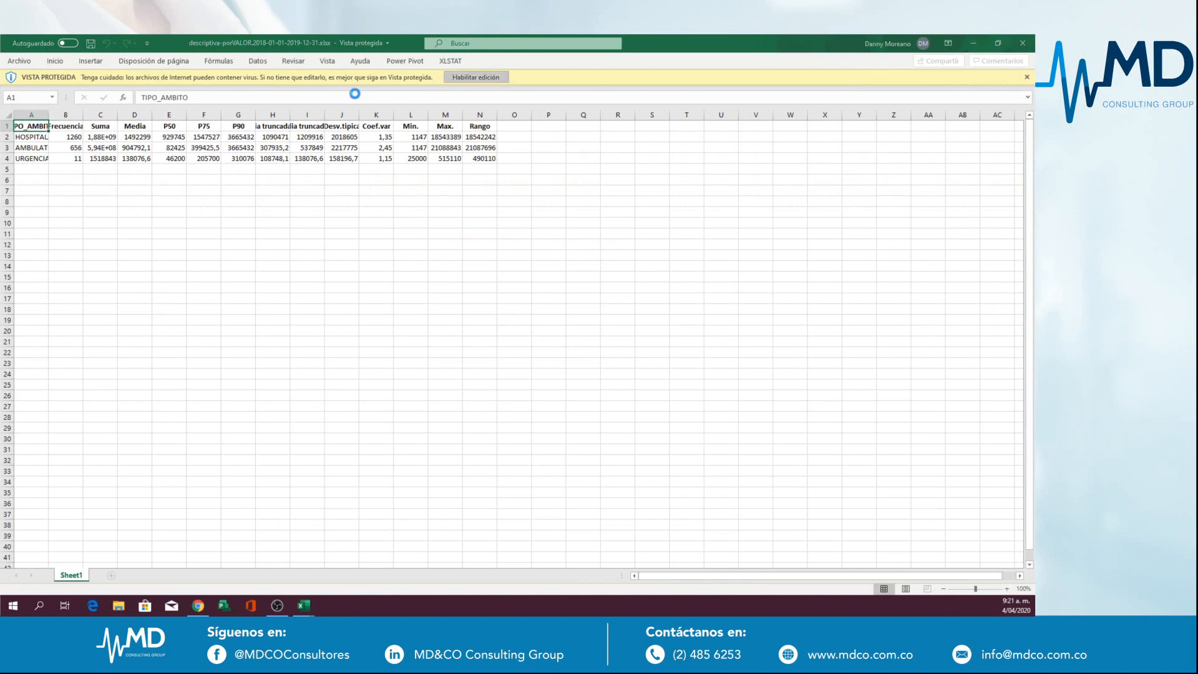
drag(110, 150, 508, 150)
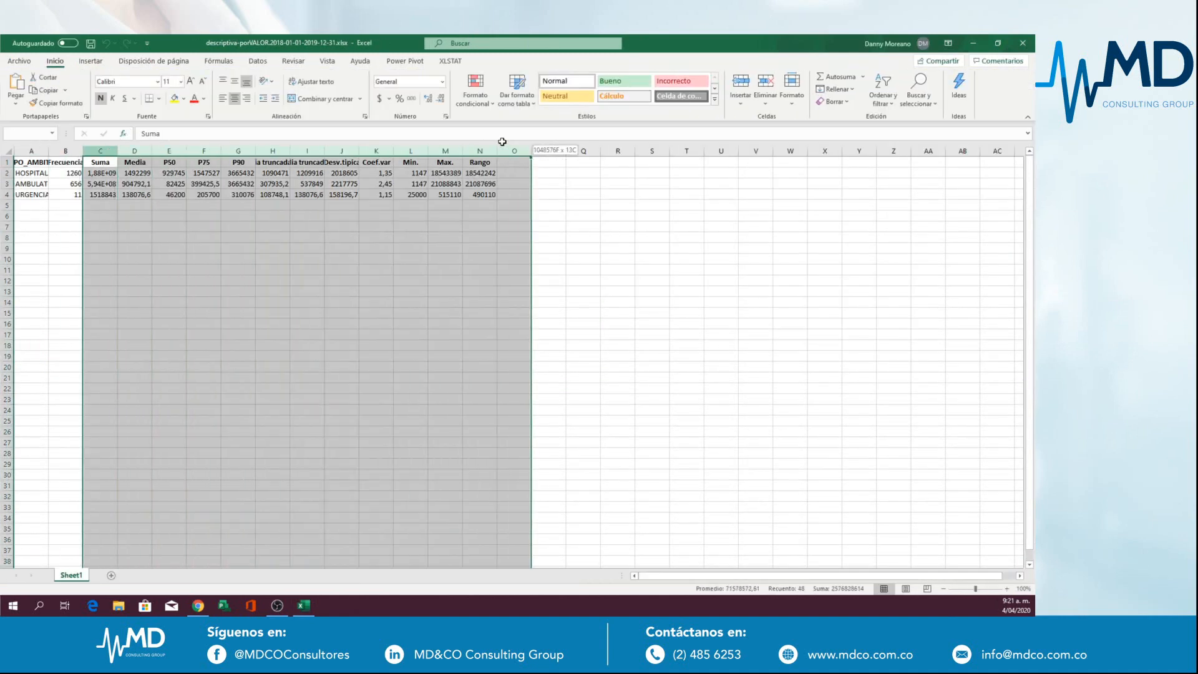
click(442, 81)
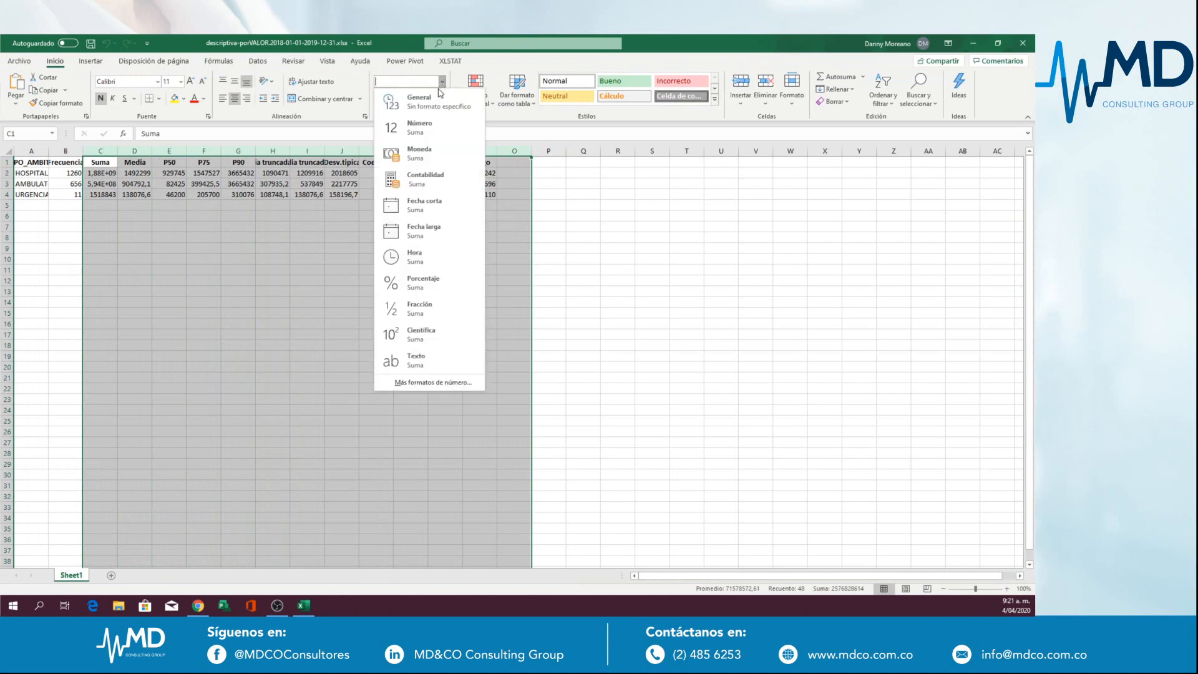
click(440, 126)
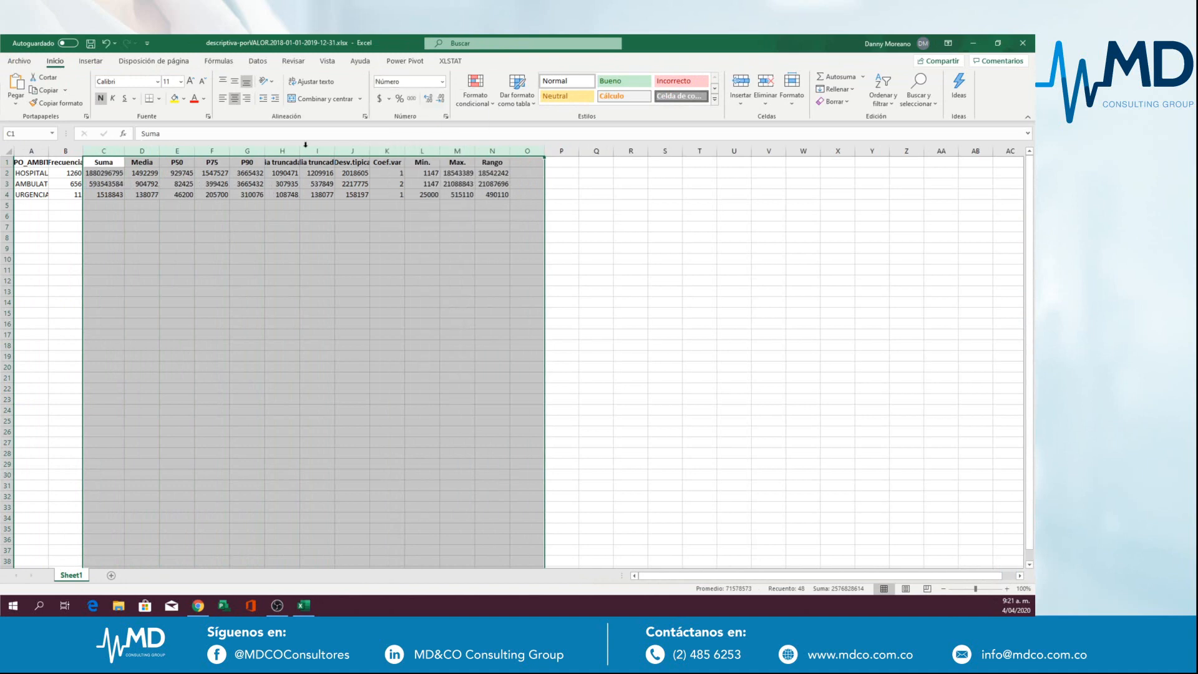
click(411, 97)
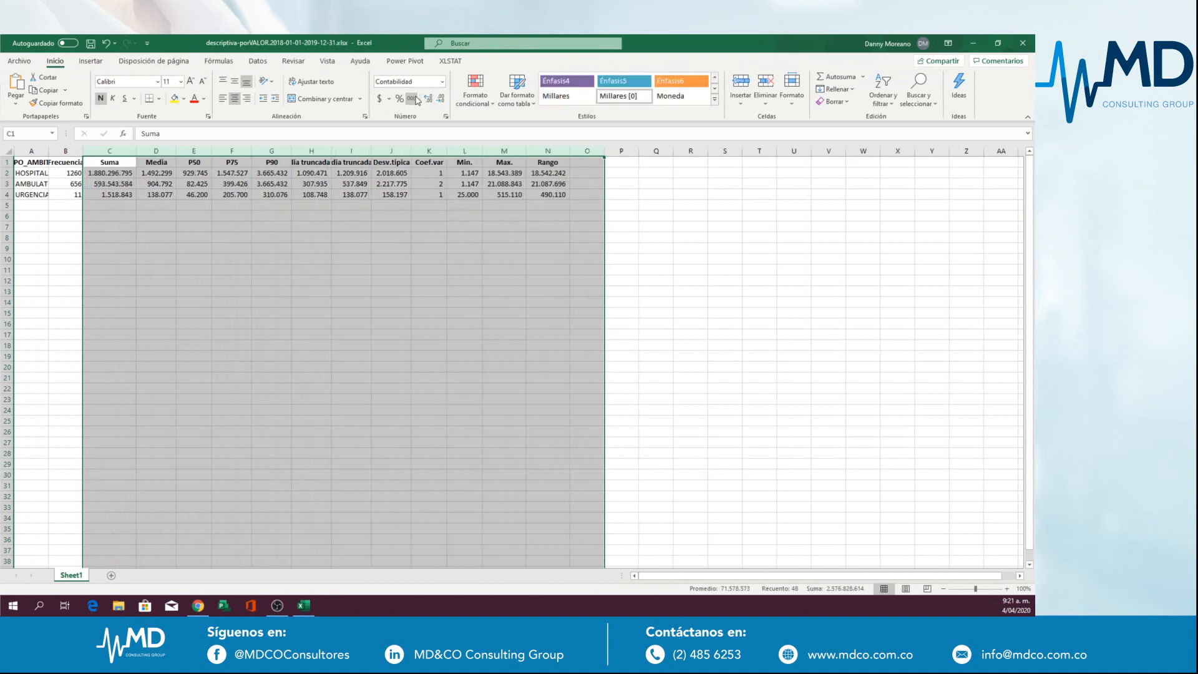
click(338, 189)
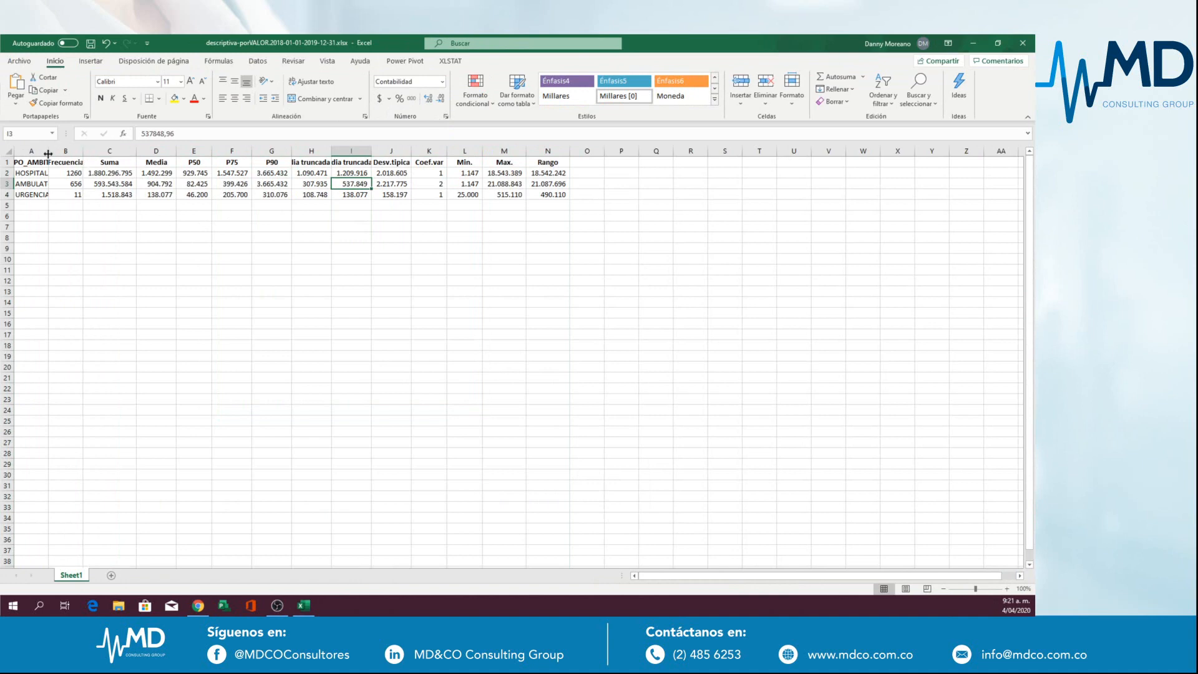
Step: Widen the TIPO_AMBITO and Frecuencia columns so their contents fit
drag(48, 154, 127, 153)
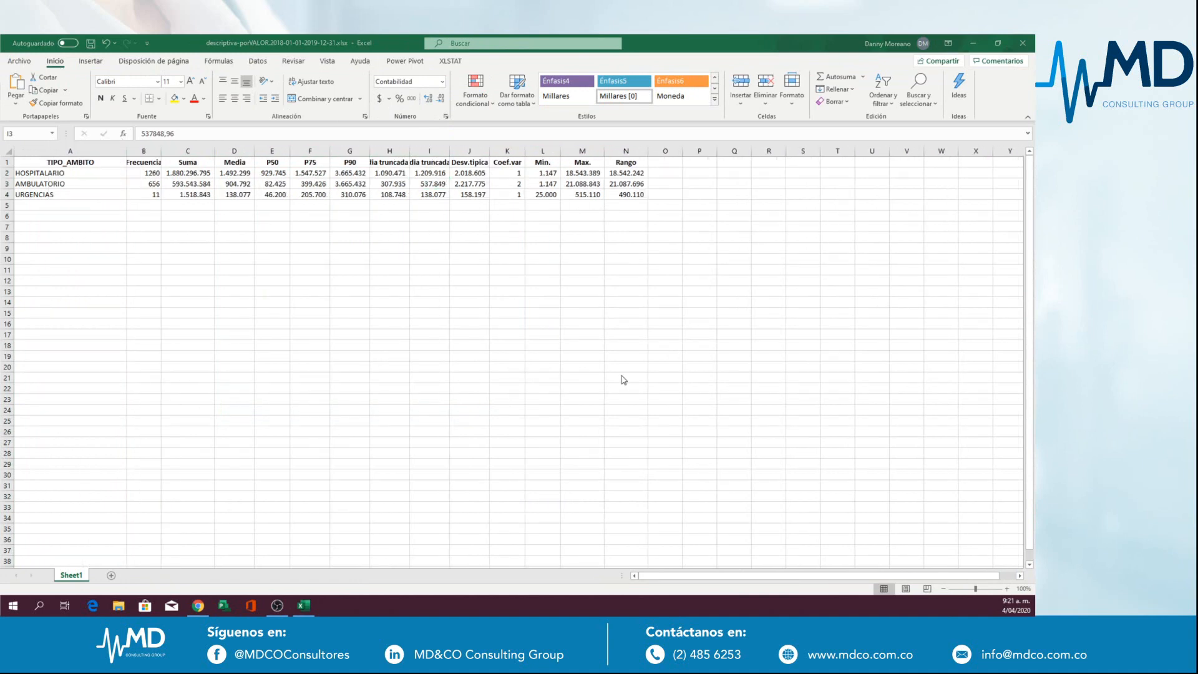
click(161, 153)
drag(161, 153, 228, 169)
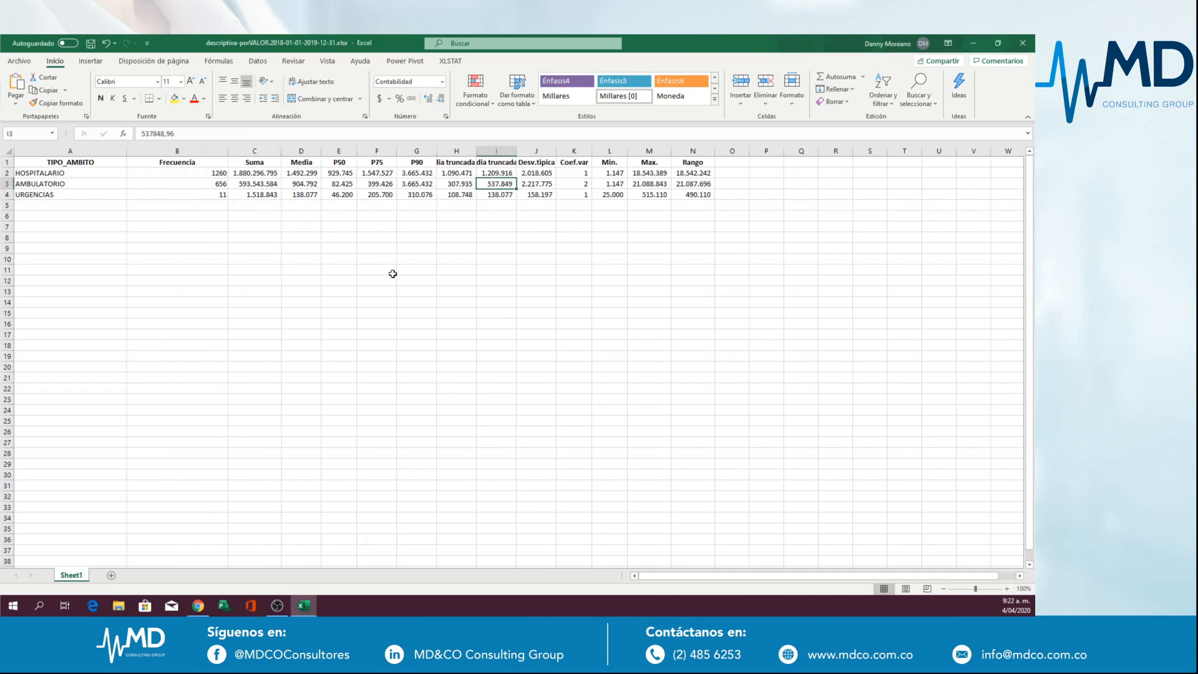
click(392, 274)
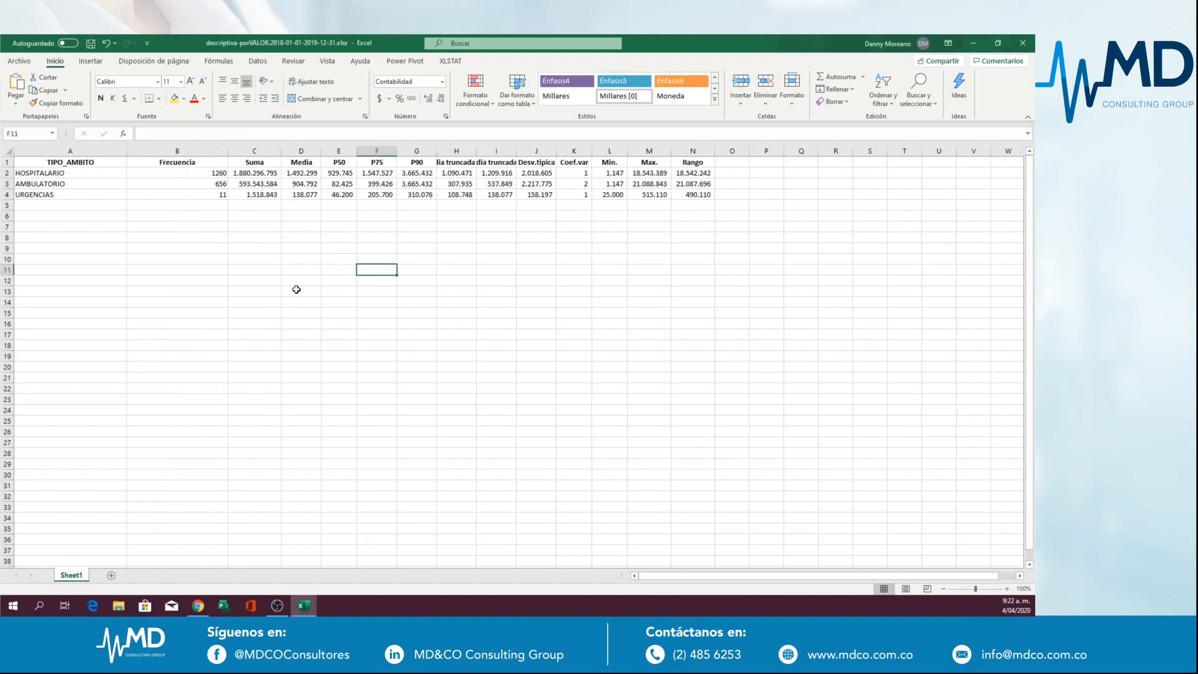
Step: Return to Analítica Descriptiva and regenerate the descriptive statistics grouped by TIPO_SERVICIO instead of TIPO_AMBITO
click(983, 43)
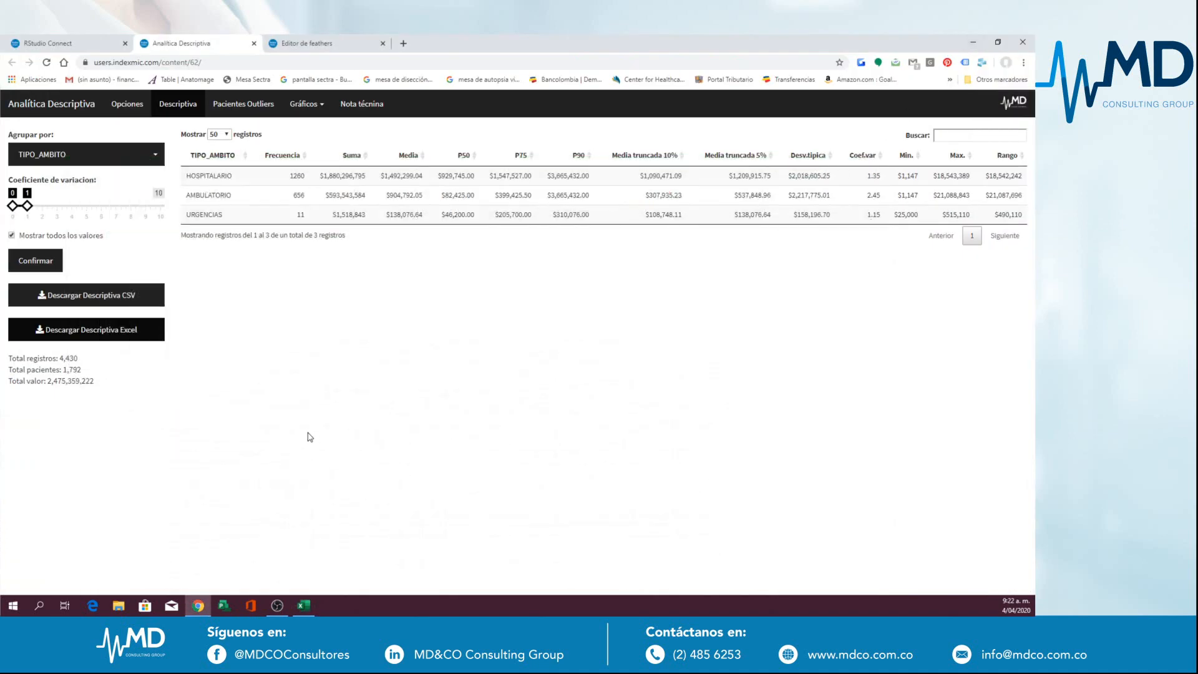
click(155, 156)
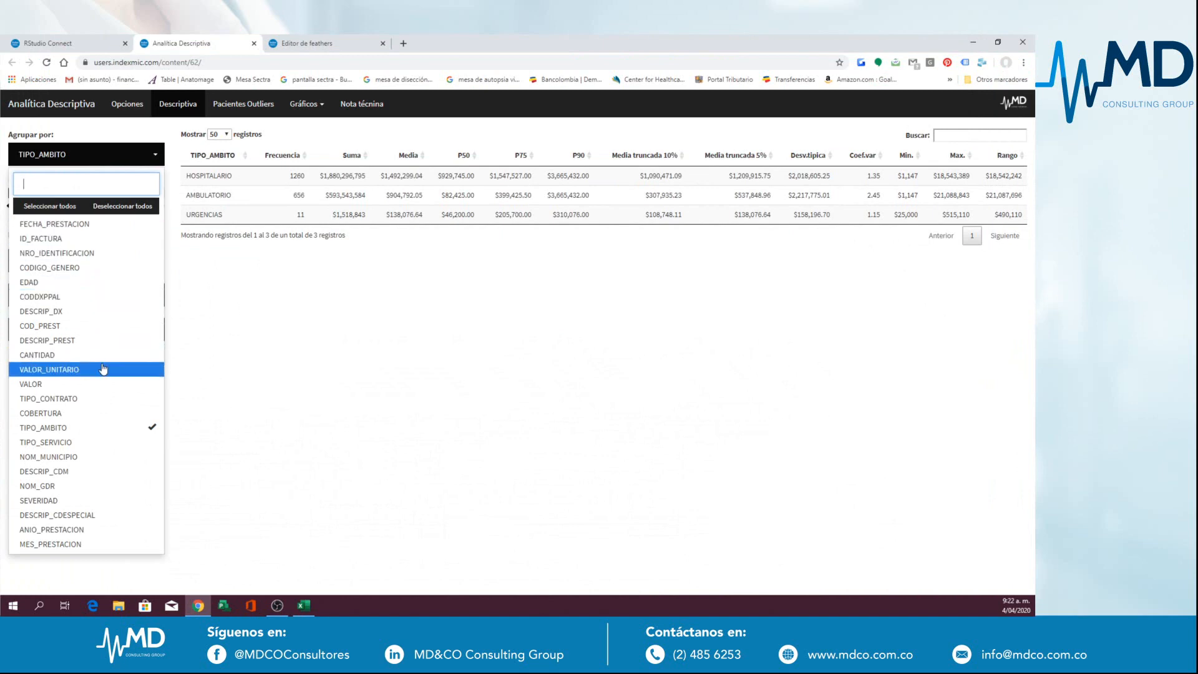
click(108, 428)
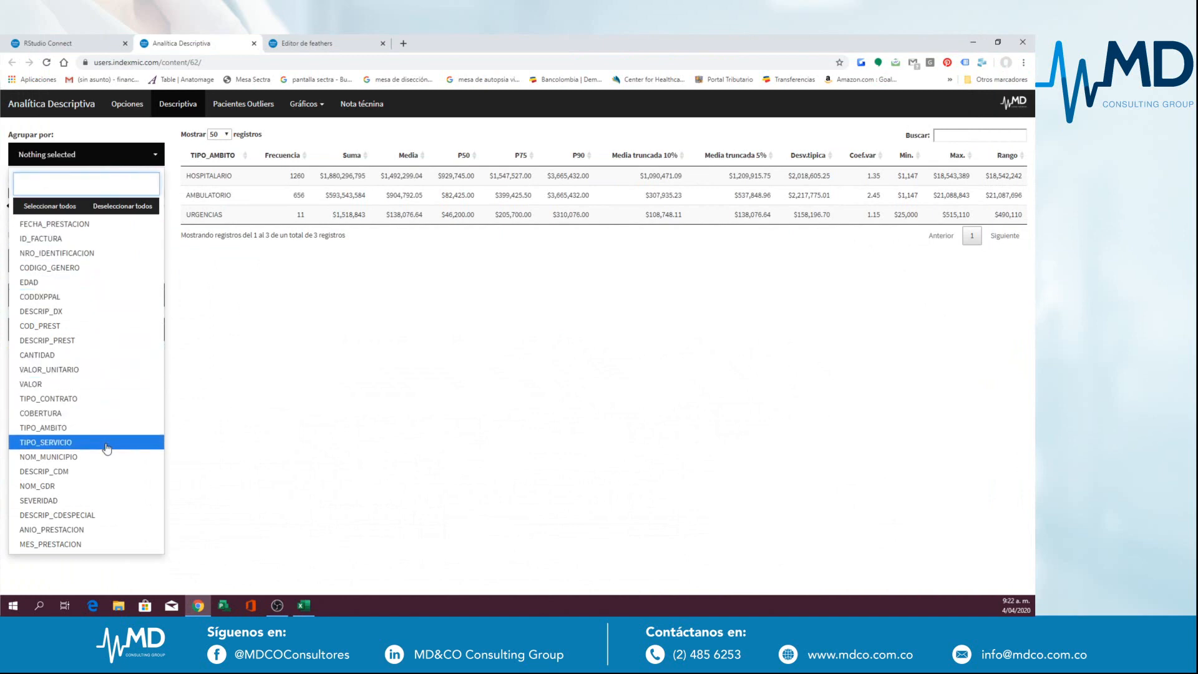
click(108, 443)
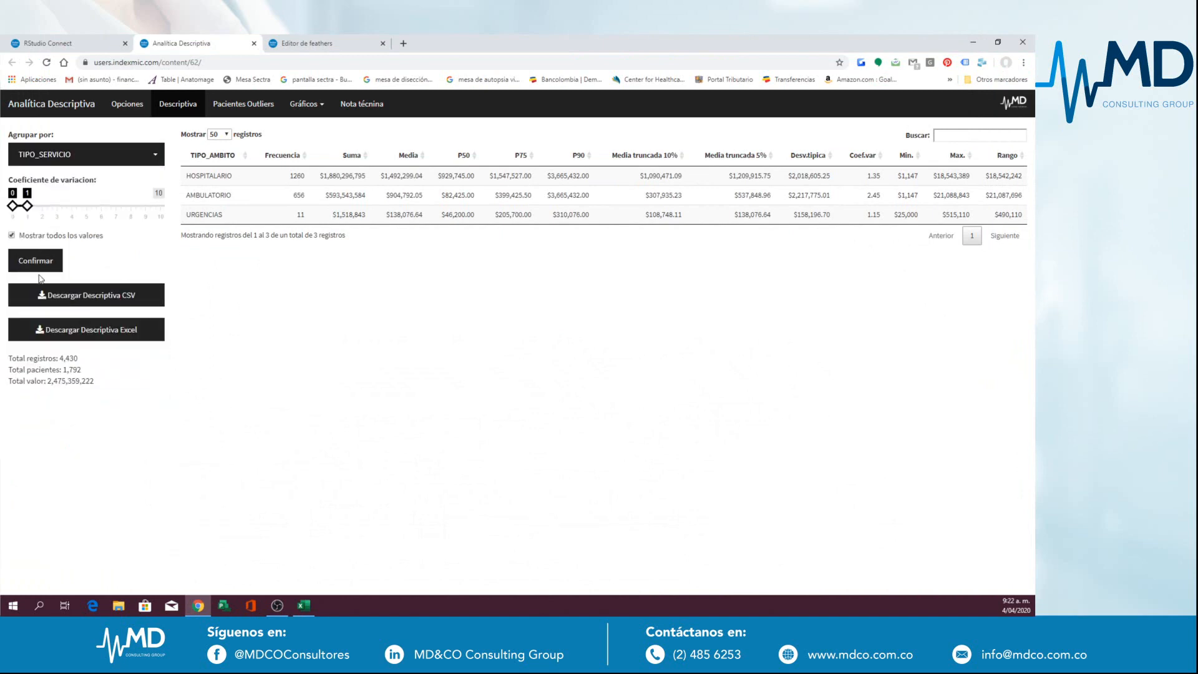
click(38, 265)
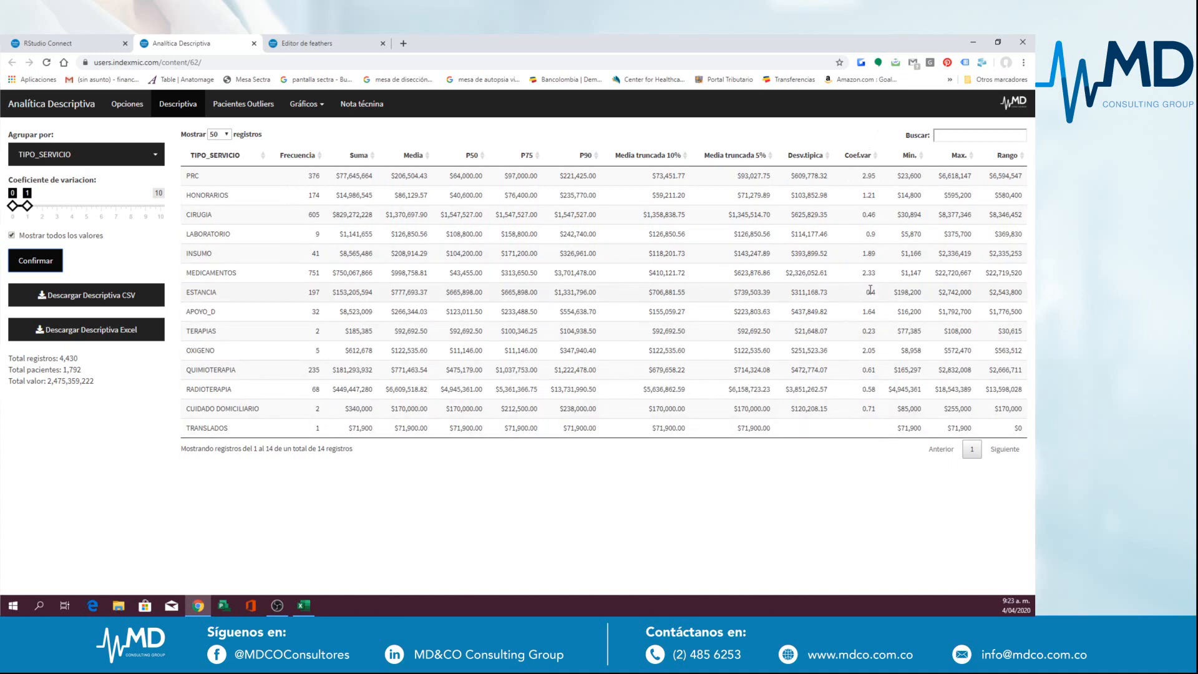
Step: Try restricting the TIPO_SERVICIO table by coefficient of variation, and restore the display of all values
click(24, 238)
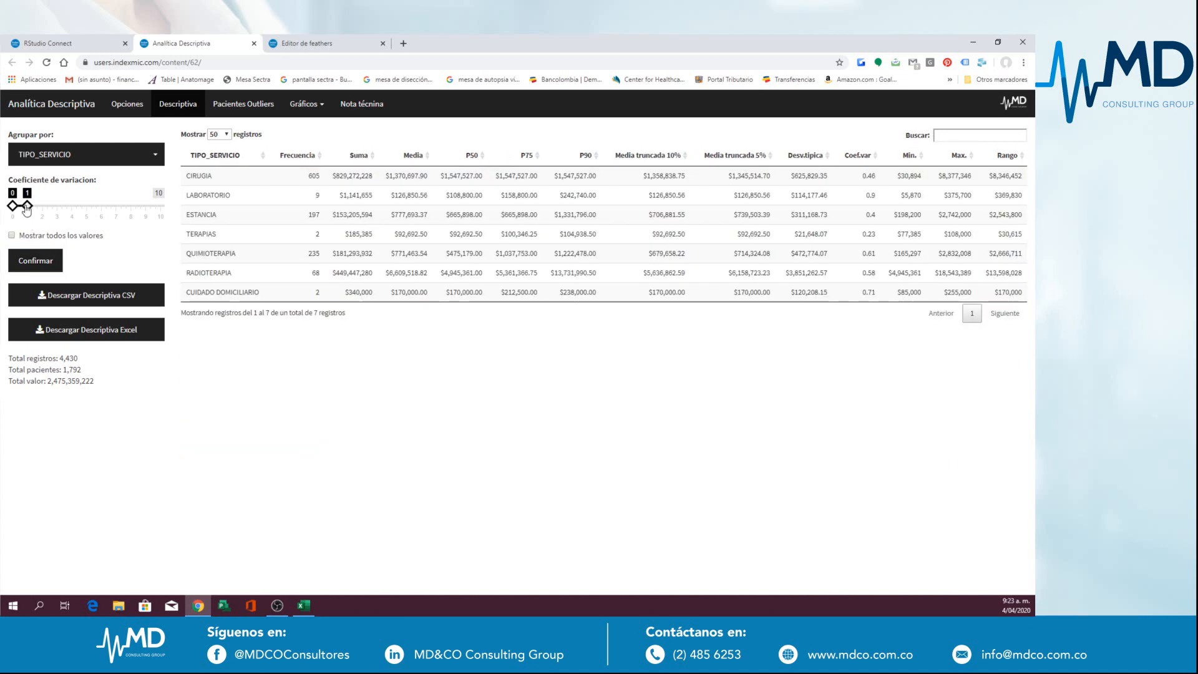
mouse_move(27, 208)
mouse_down()
mouse_move(88, 216)
mouse_move(32, 216)
mouse_up()
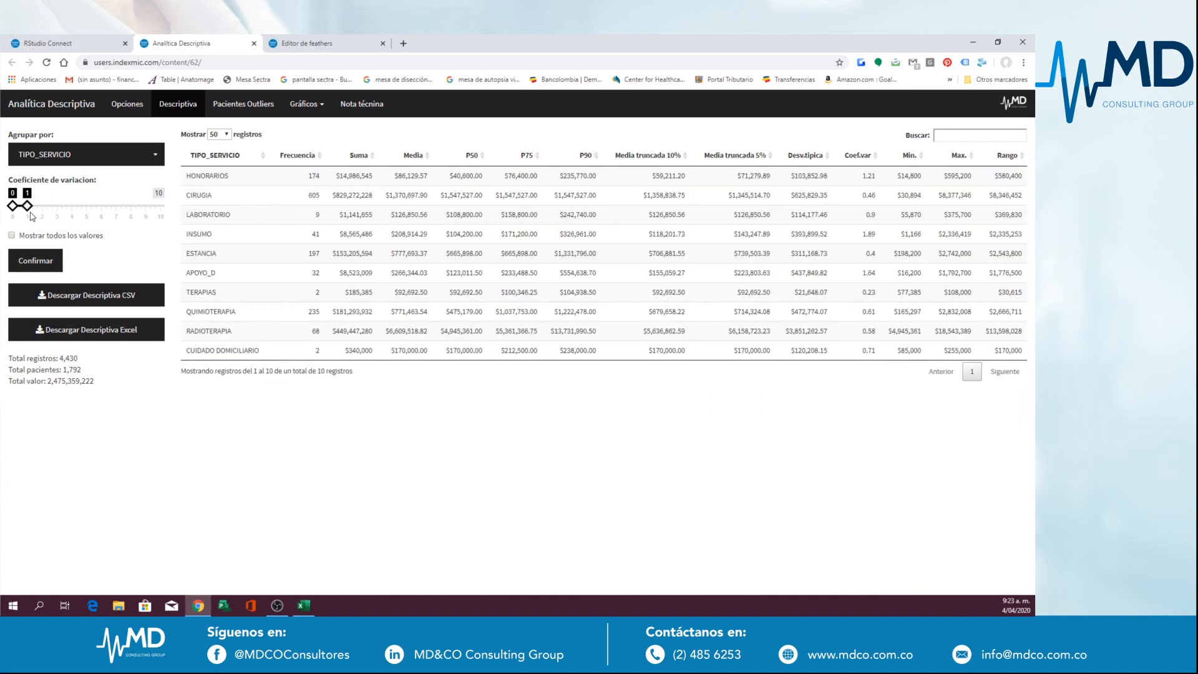
click(12, 235)
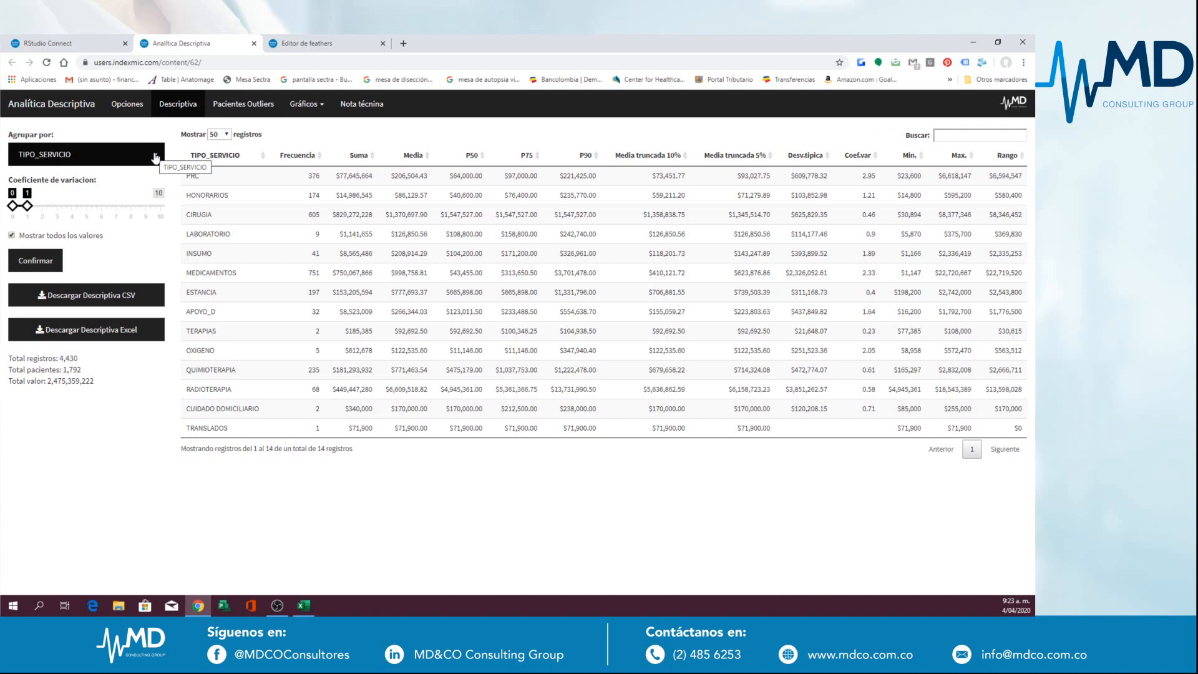
Step: Set DESCRIP_DX as the first filter variable in the options and load its filter values
click(141, 115)
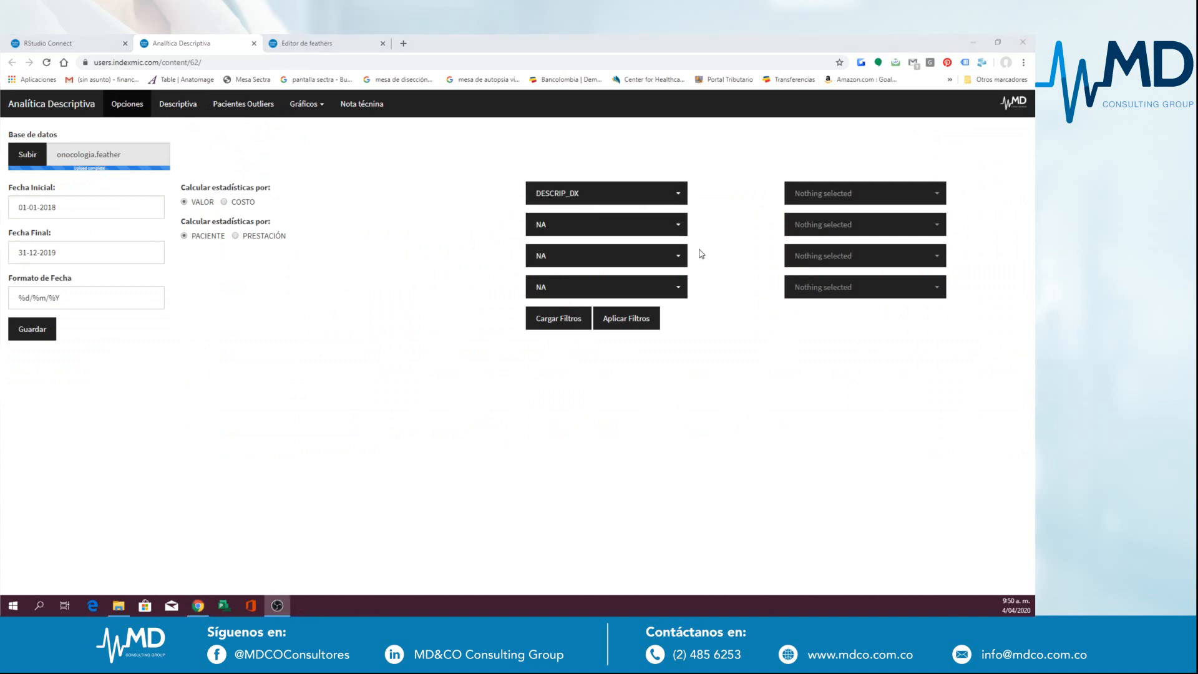
click(657, 201)
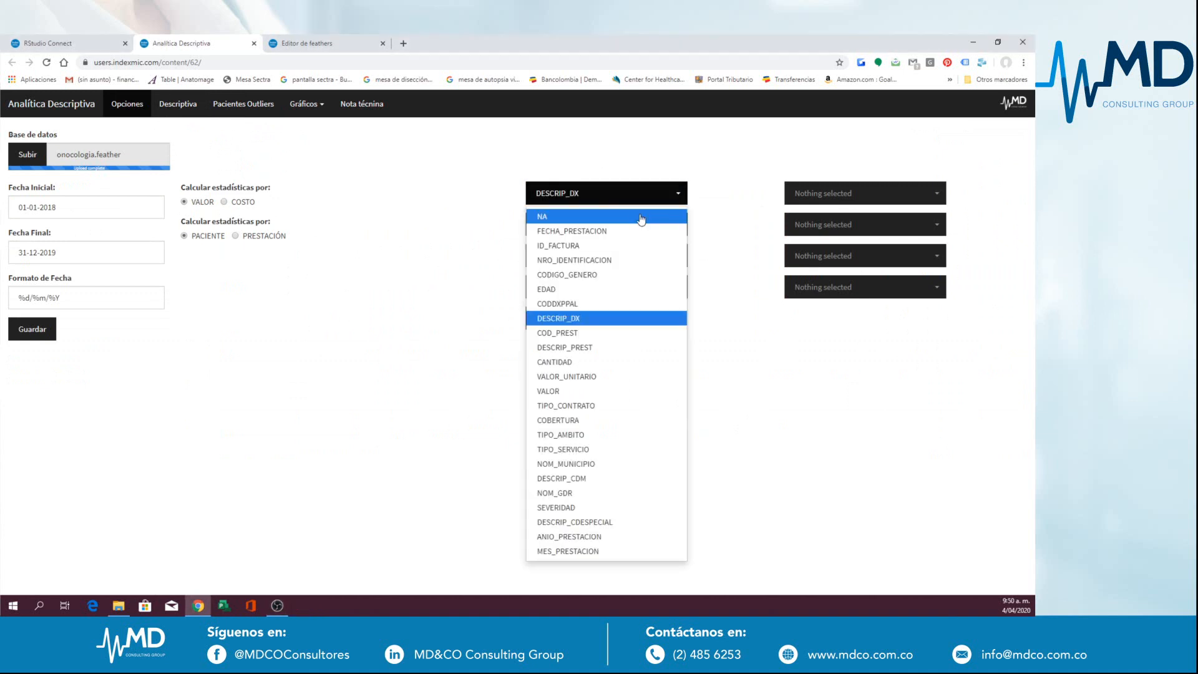
click(586, 319)
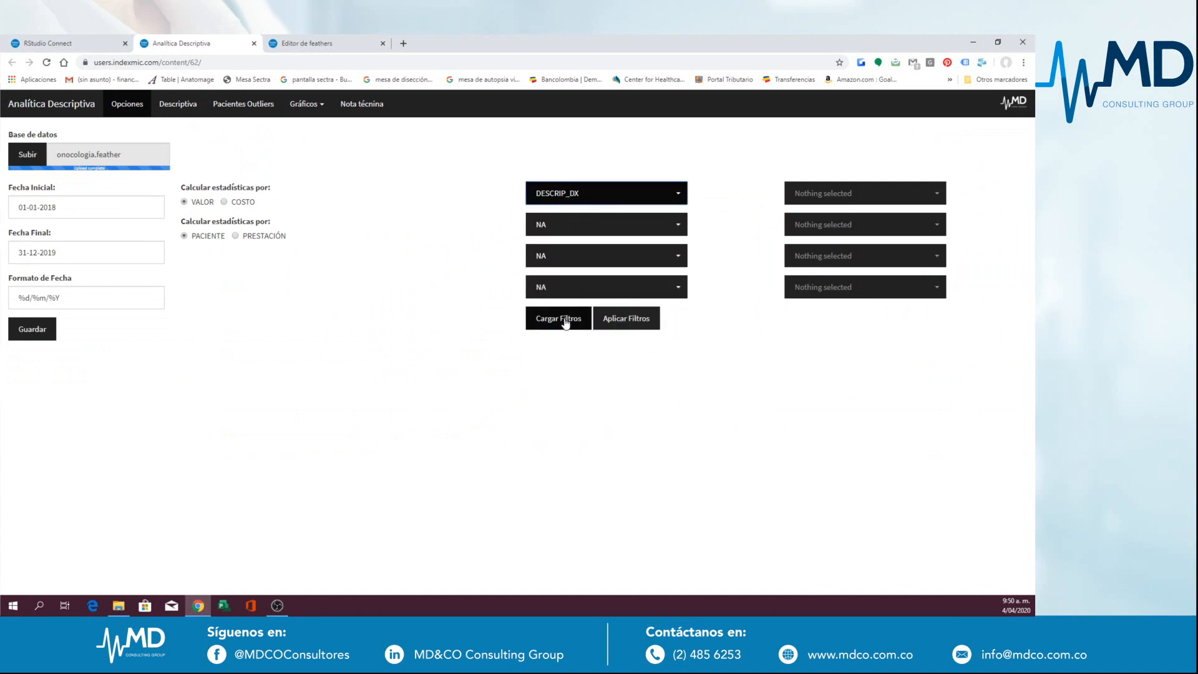
click(565, 321)
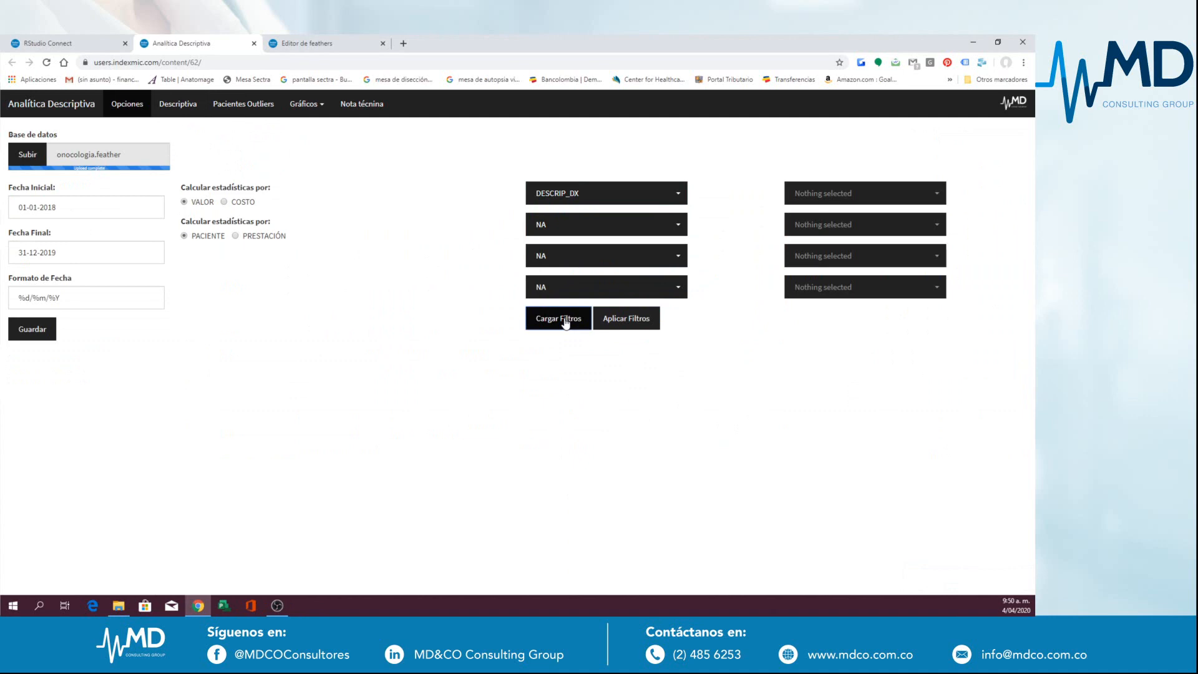
click(830, 194)
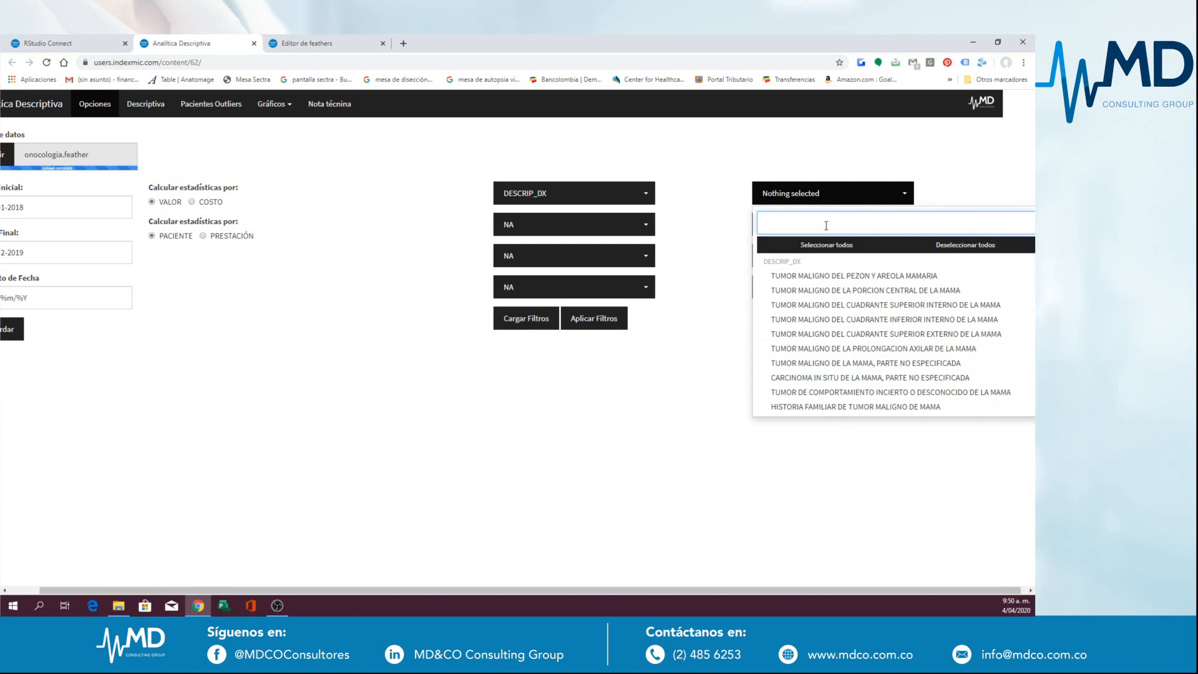
text(MN)
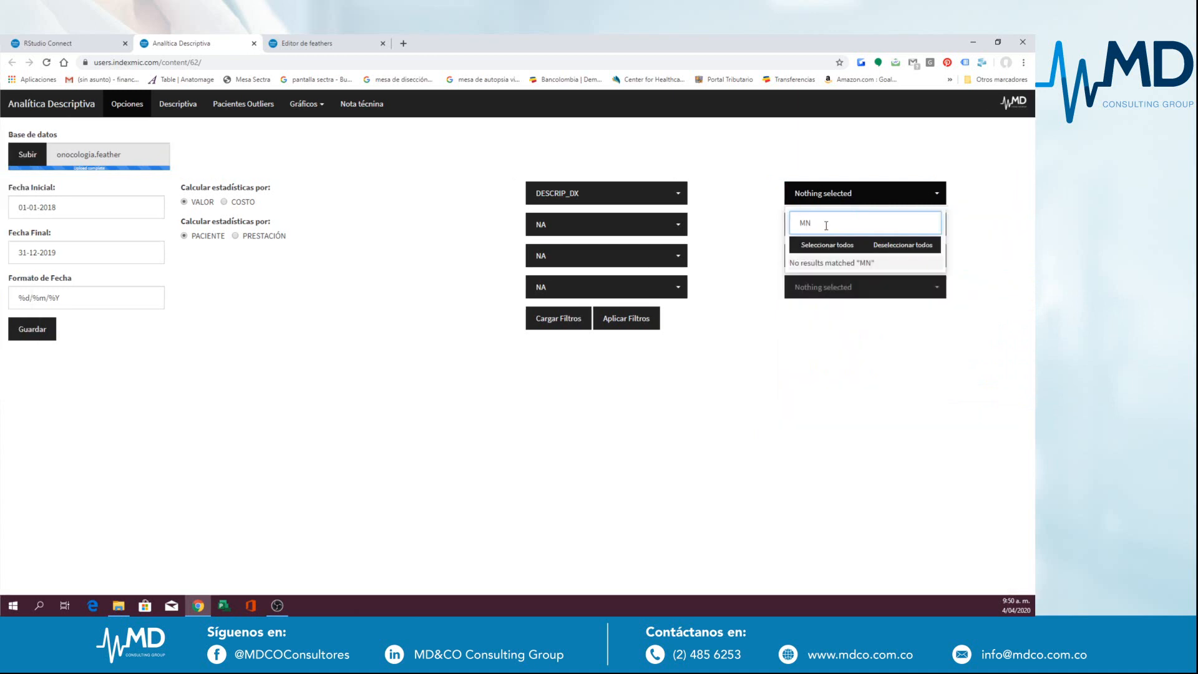
key(BackSpace)
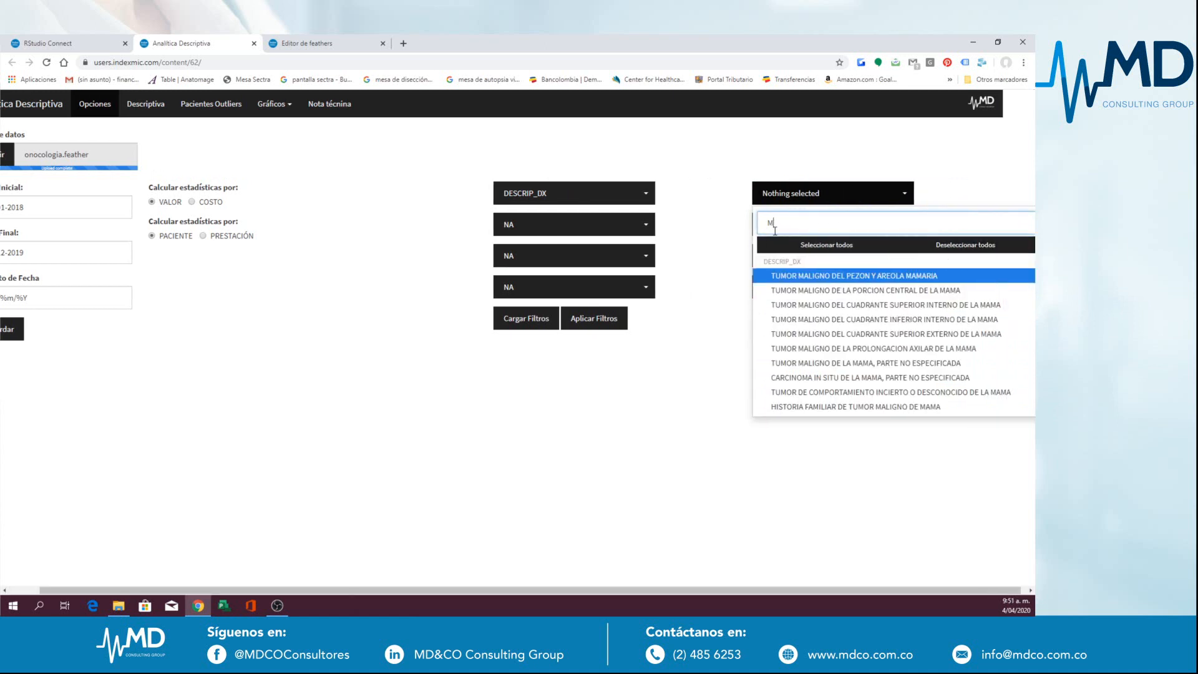
click(751, 230)
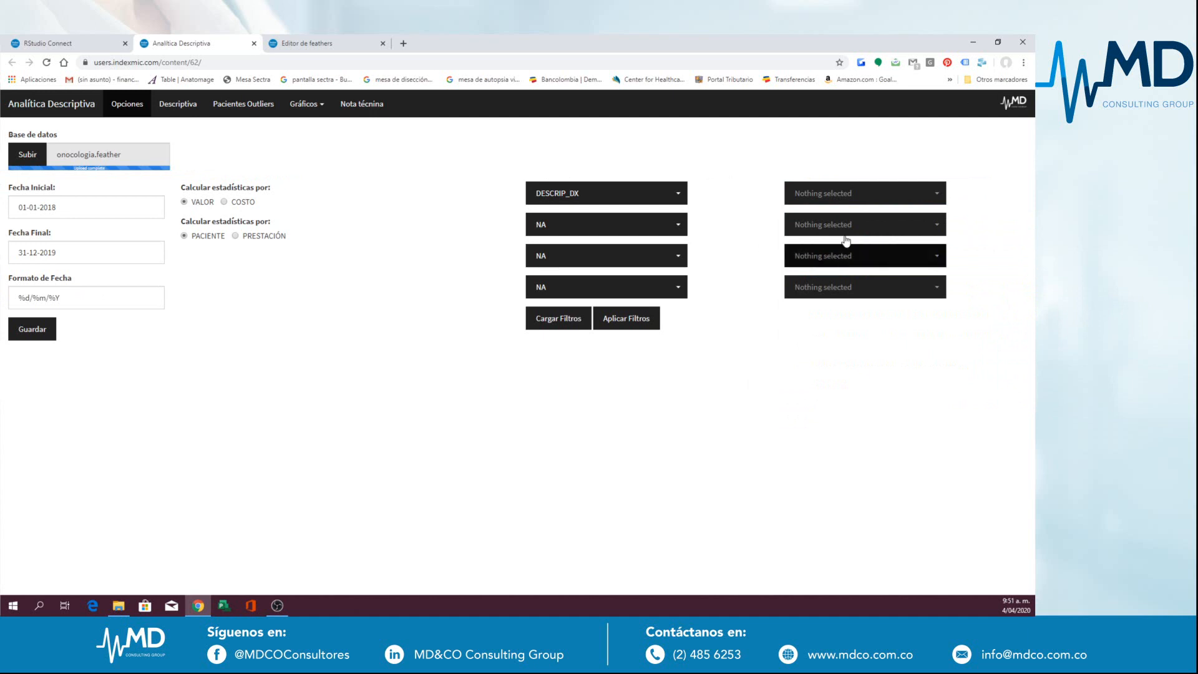
Step: Search the DESCRIP_DX filter values for MAMA, select all matching diagnoses and apply the filter
click(836, 193)
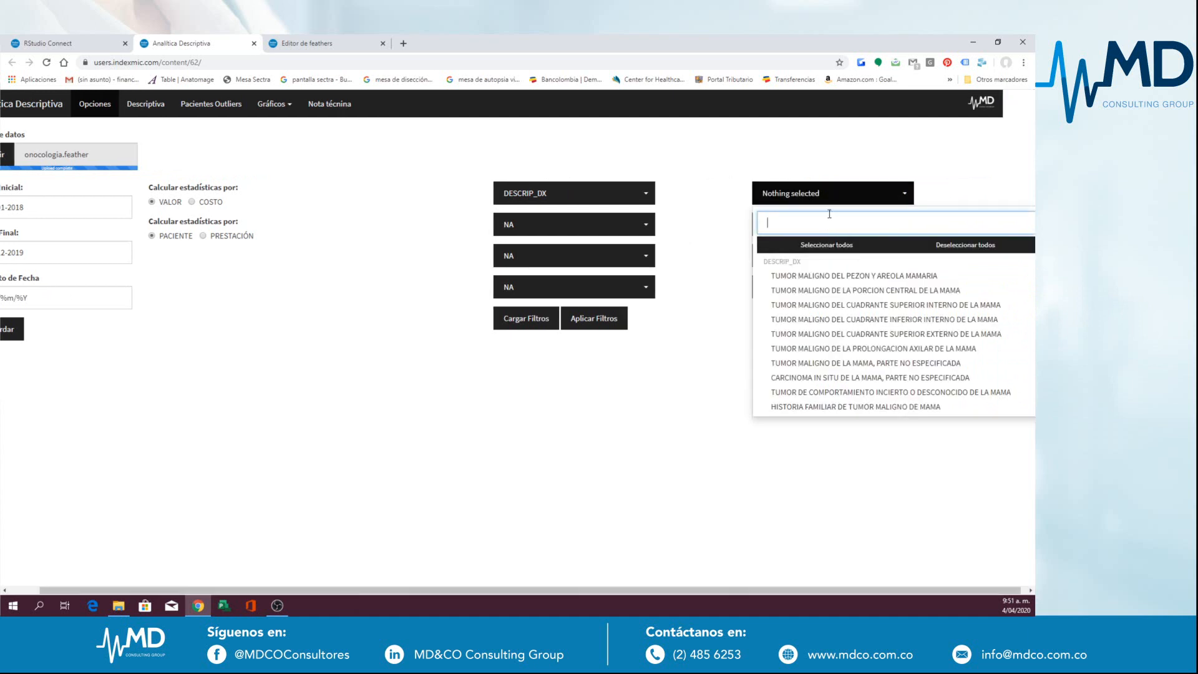
text(MAMA)
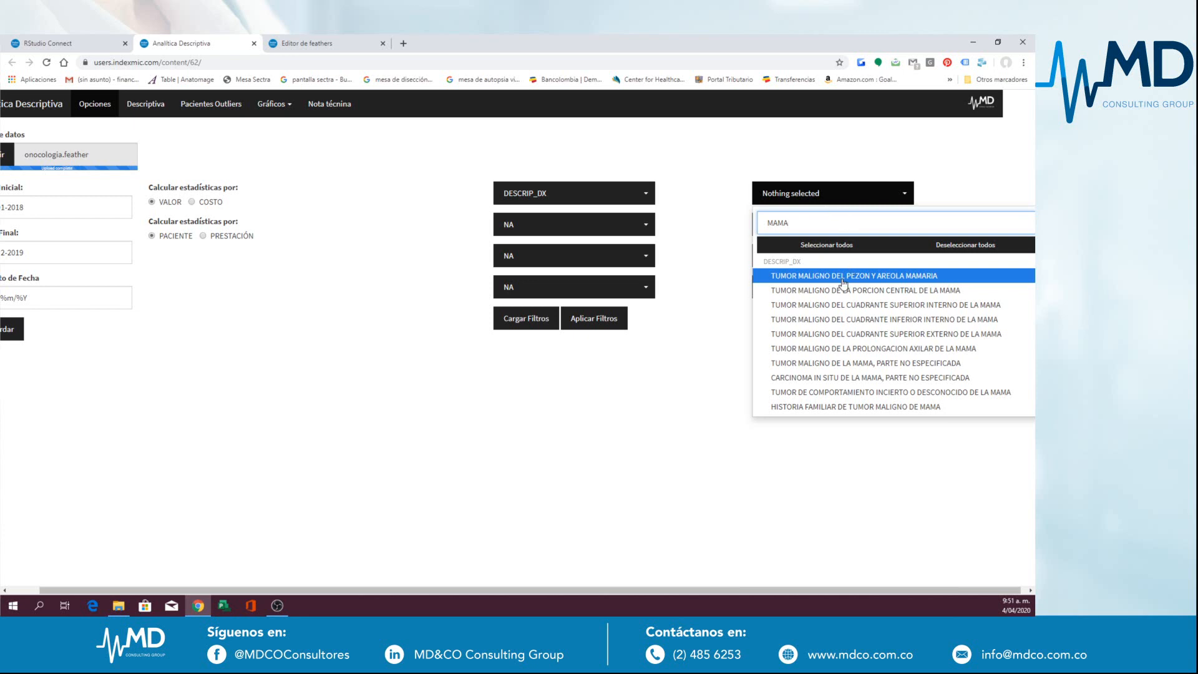
drag(779, 593, 852, 577)
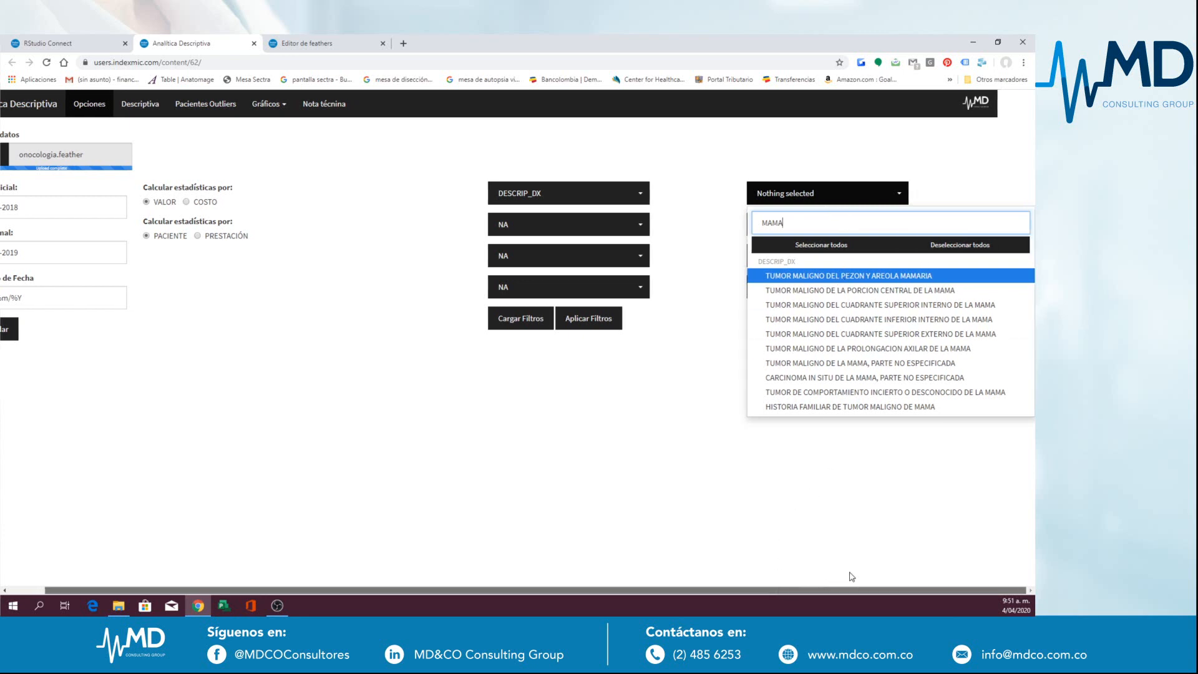
click(839, 245)
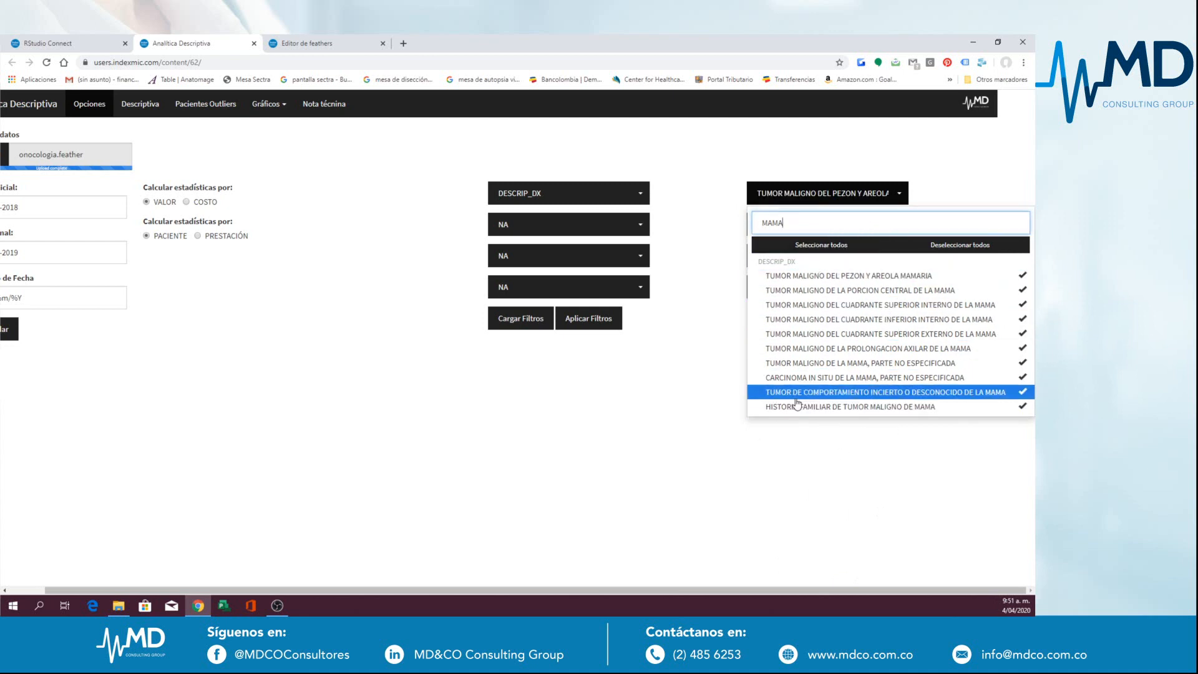
click(668, 430)
click(629, 322)
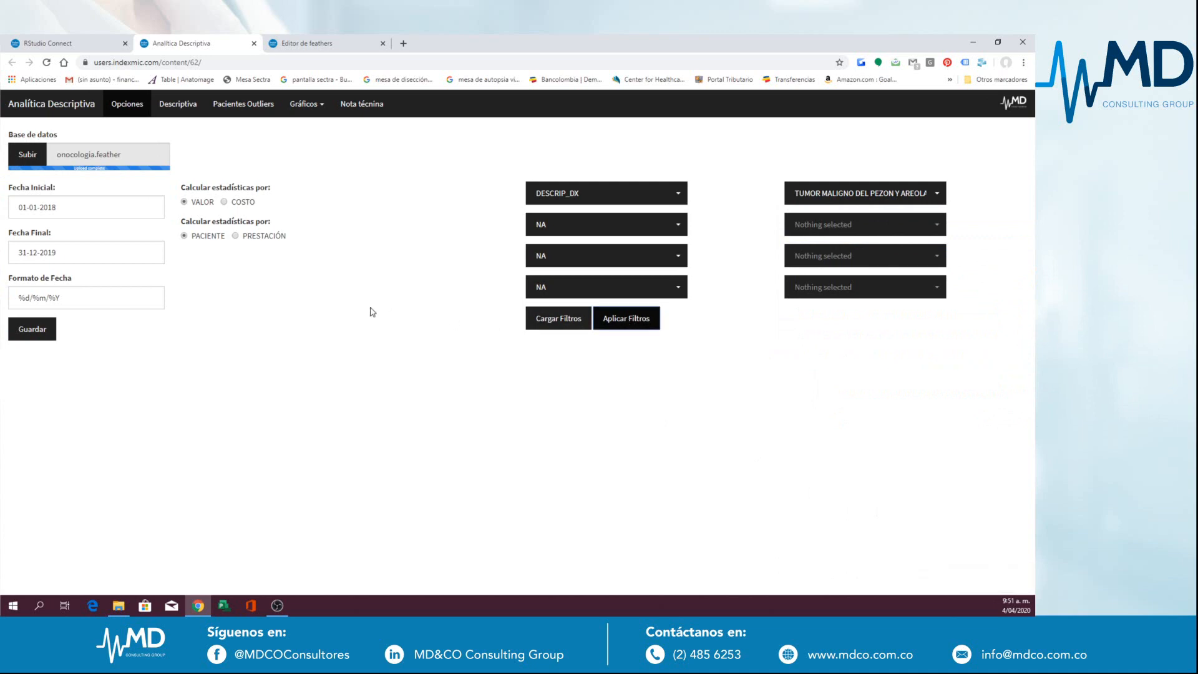
Step: Generate the descriptive statistics grouped by DESCRIP_DX and sort the table by Frecuencia in descending order
click(168, 112)
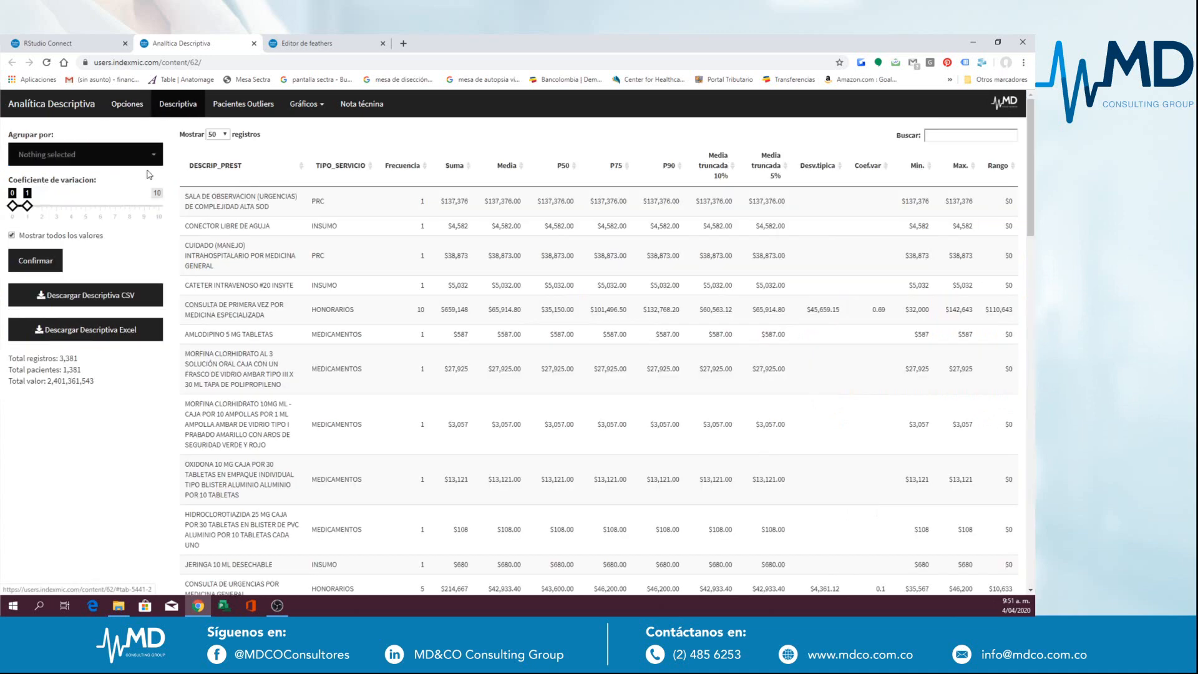
click(86, 161)
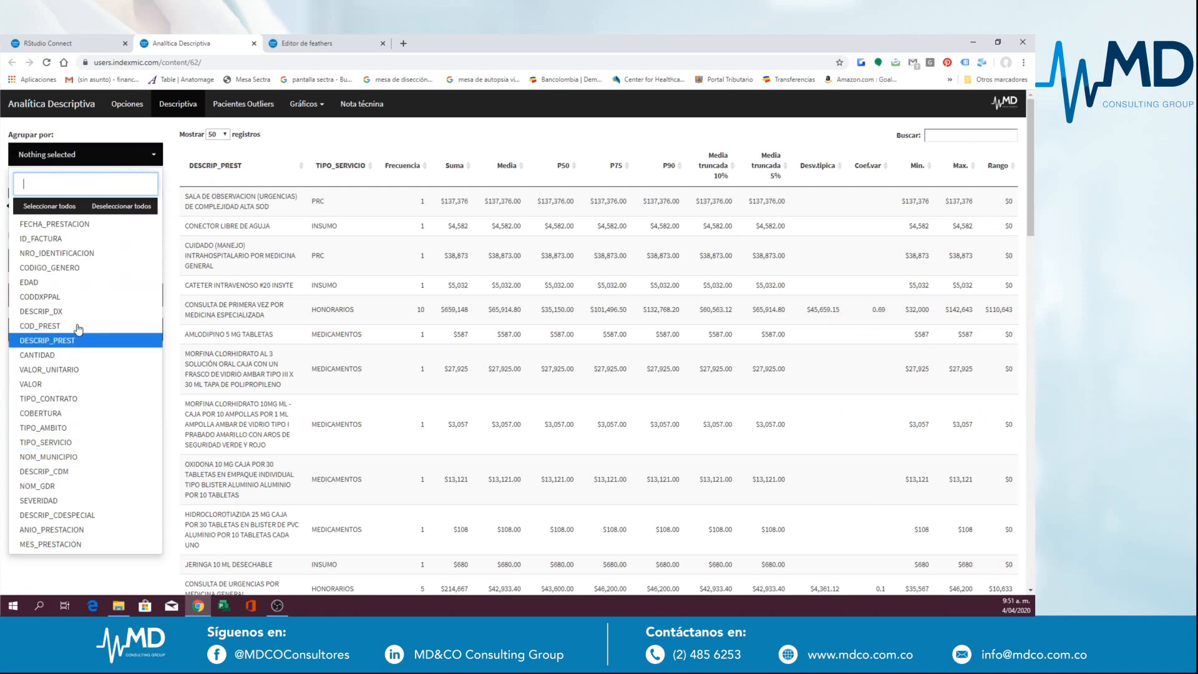
click(43, 311)
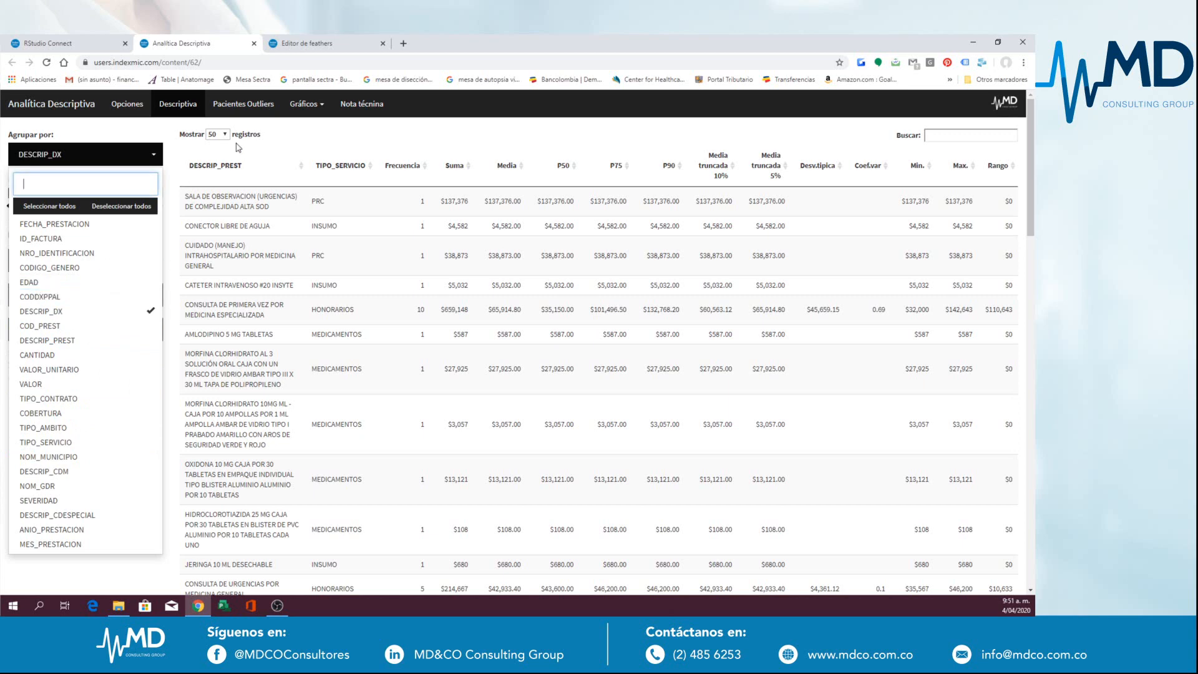
click(271, 153)
click(28, 264)
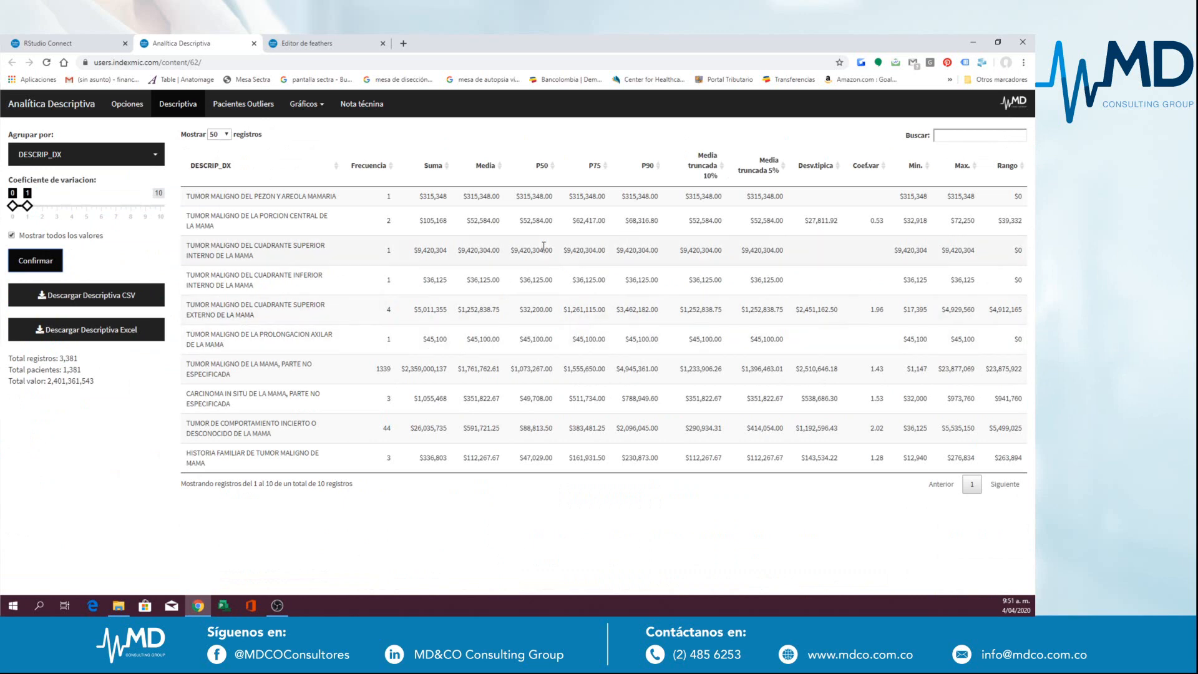
click(392, 165)
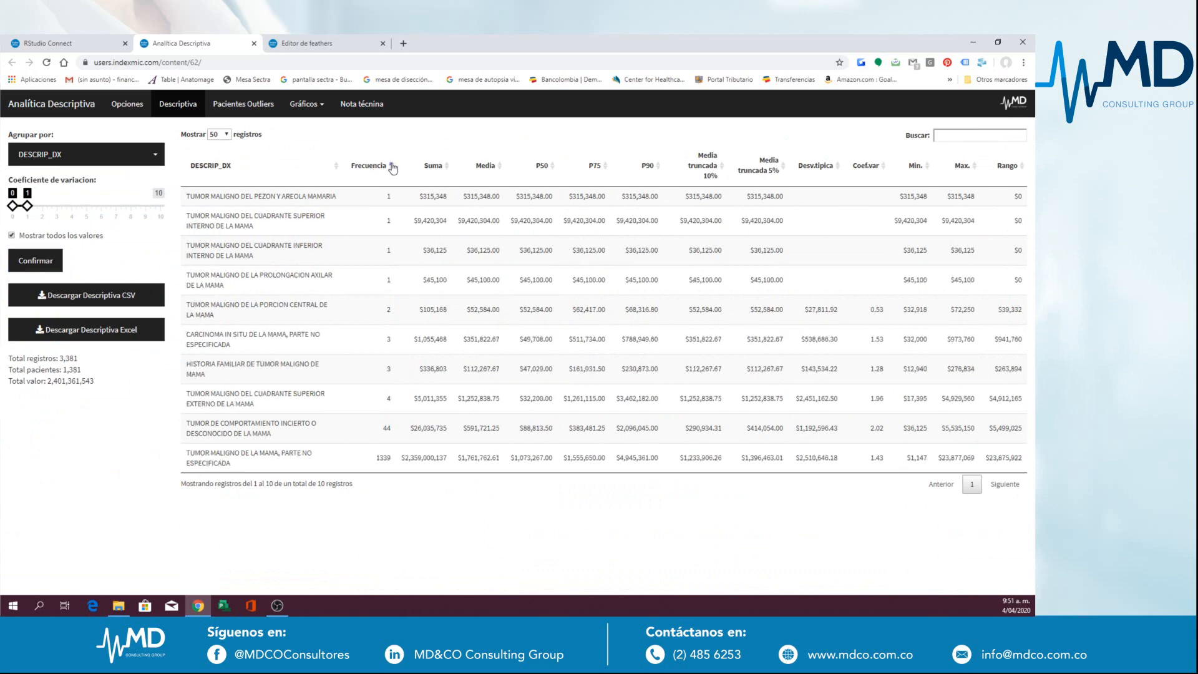
click(391, 173)
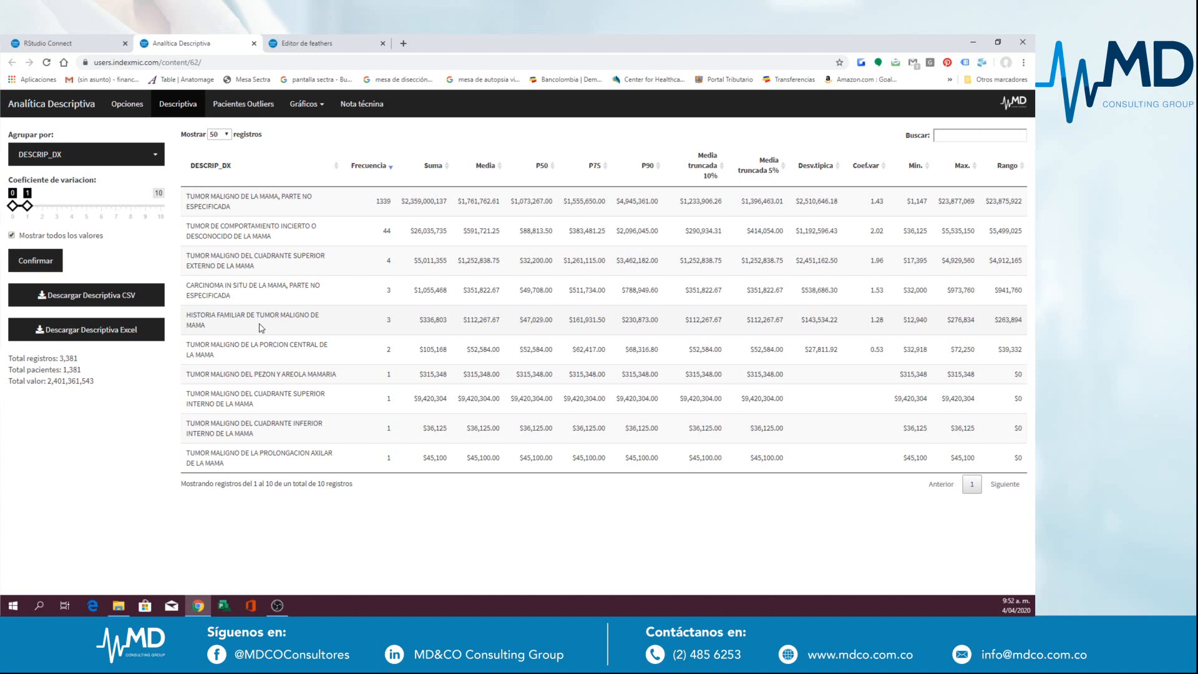
Step: Exclude HISTORIA FAMILIAR DE TUMOR MALIGNO DE MAMA from the DESCRIP_DX filter, reapply it and regenerate the descriptive statistics
click(139, 110)
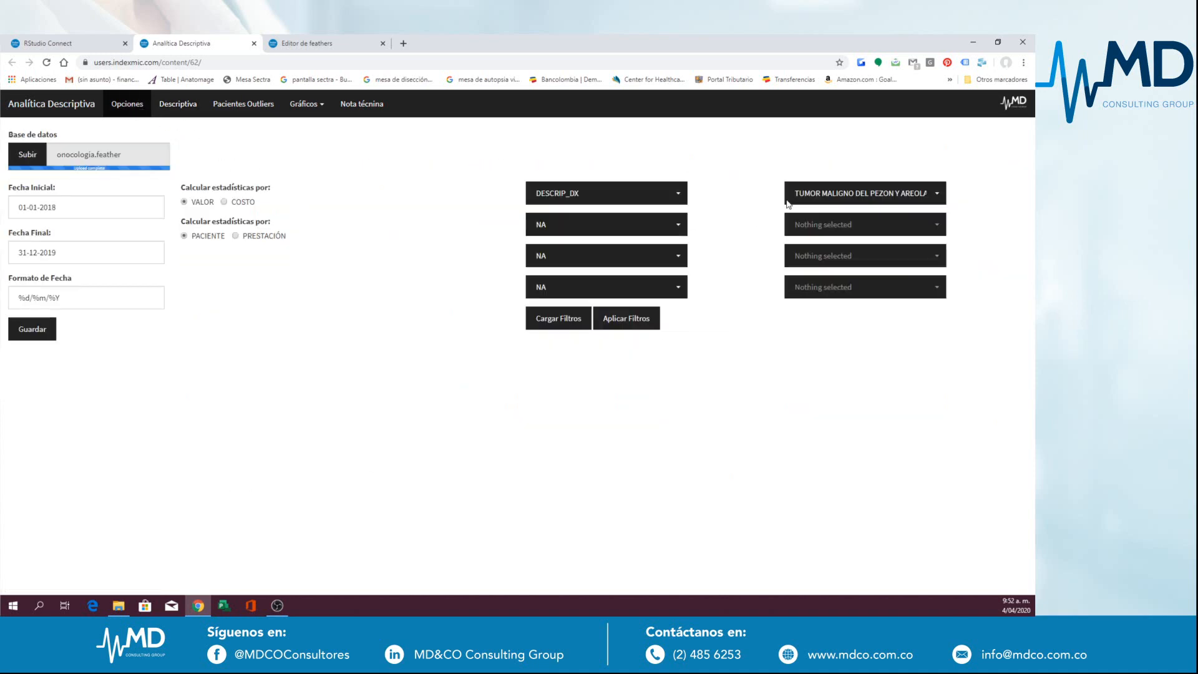
click(837, 199)
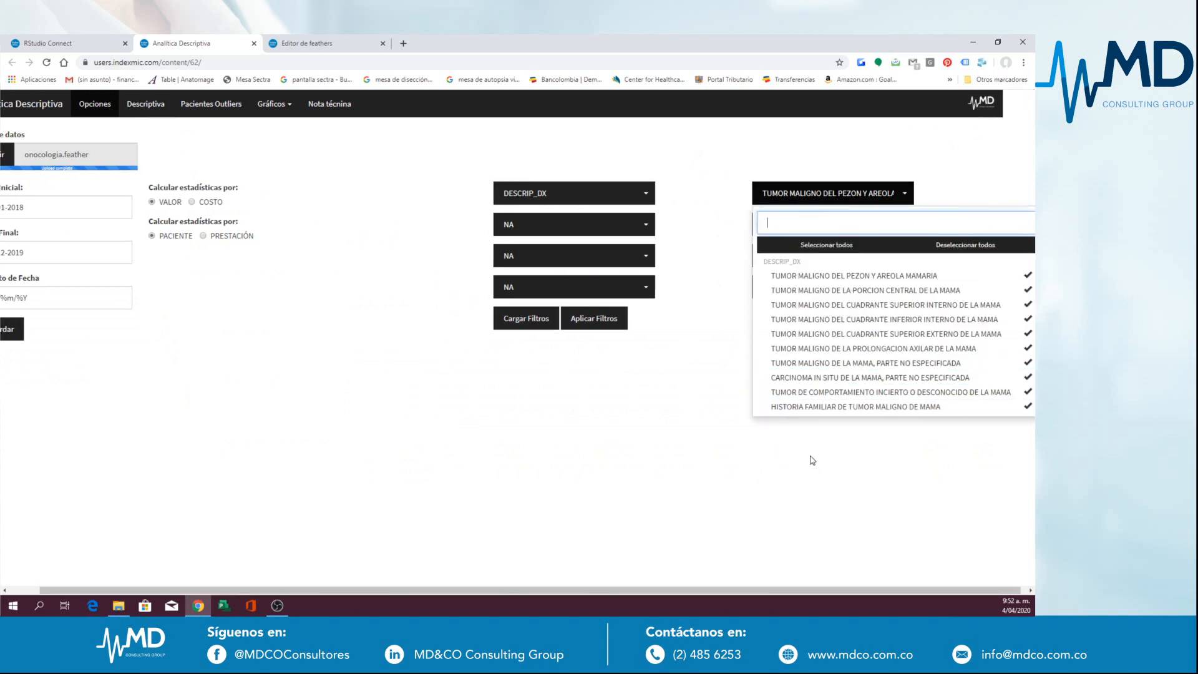
click(850, 407)
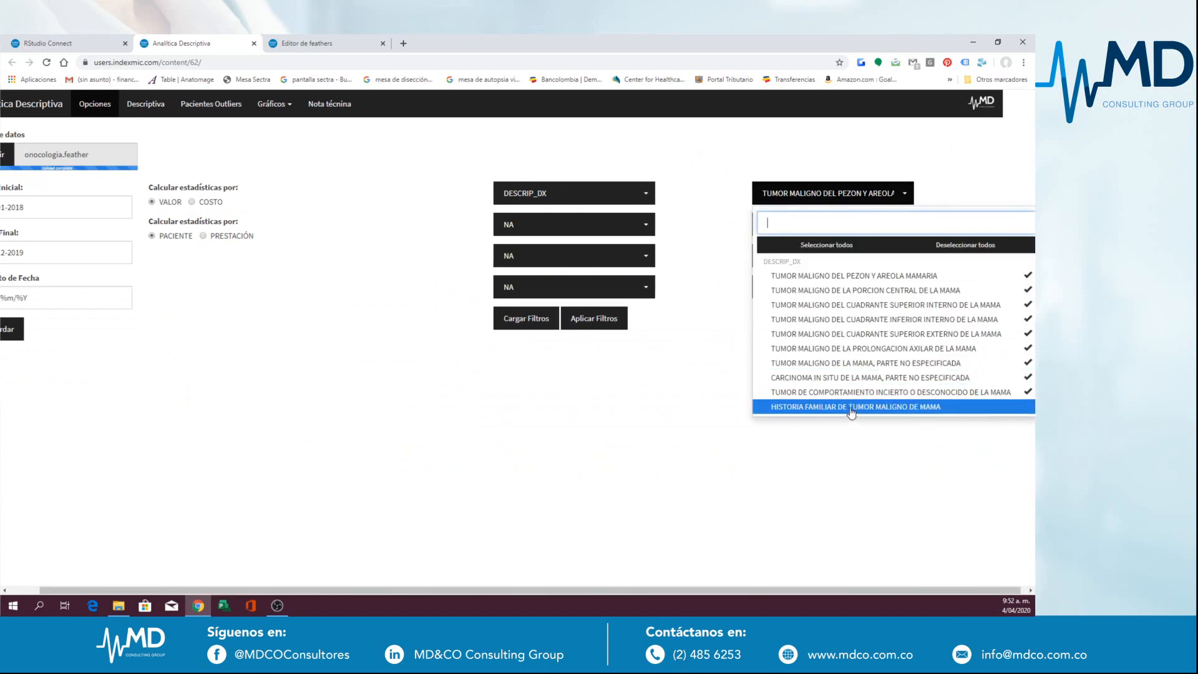
click(716, 460)
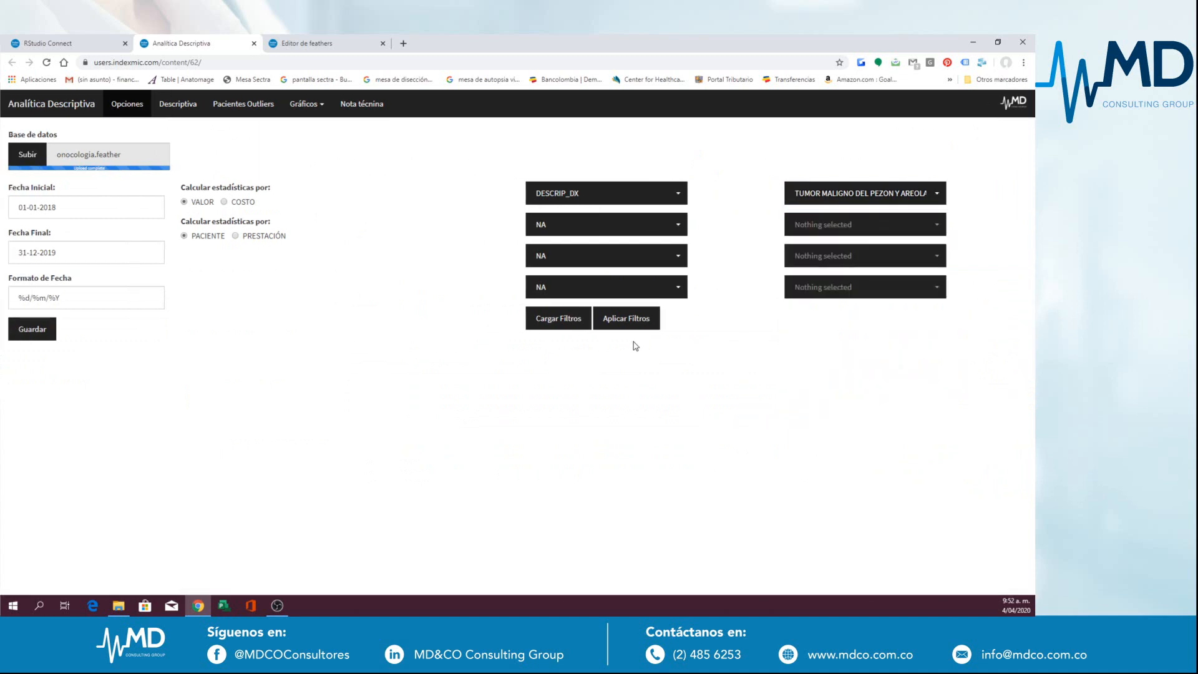
click(625, 321)
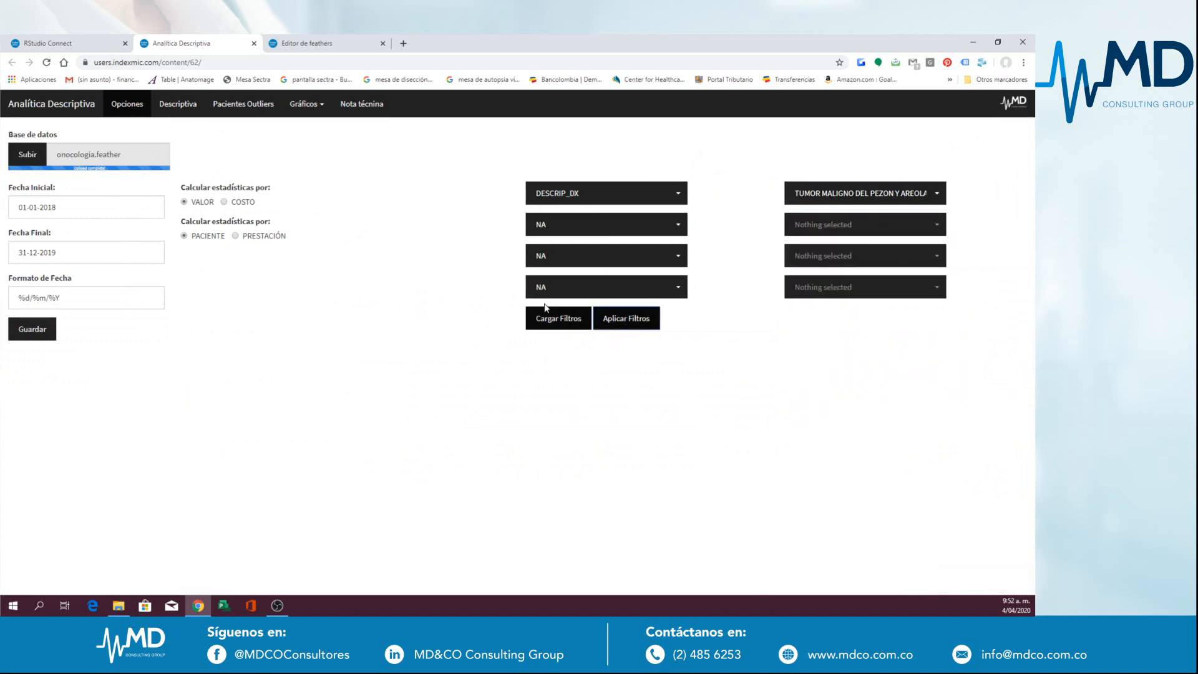
click(179, 106)
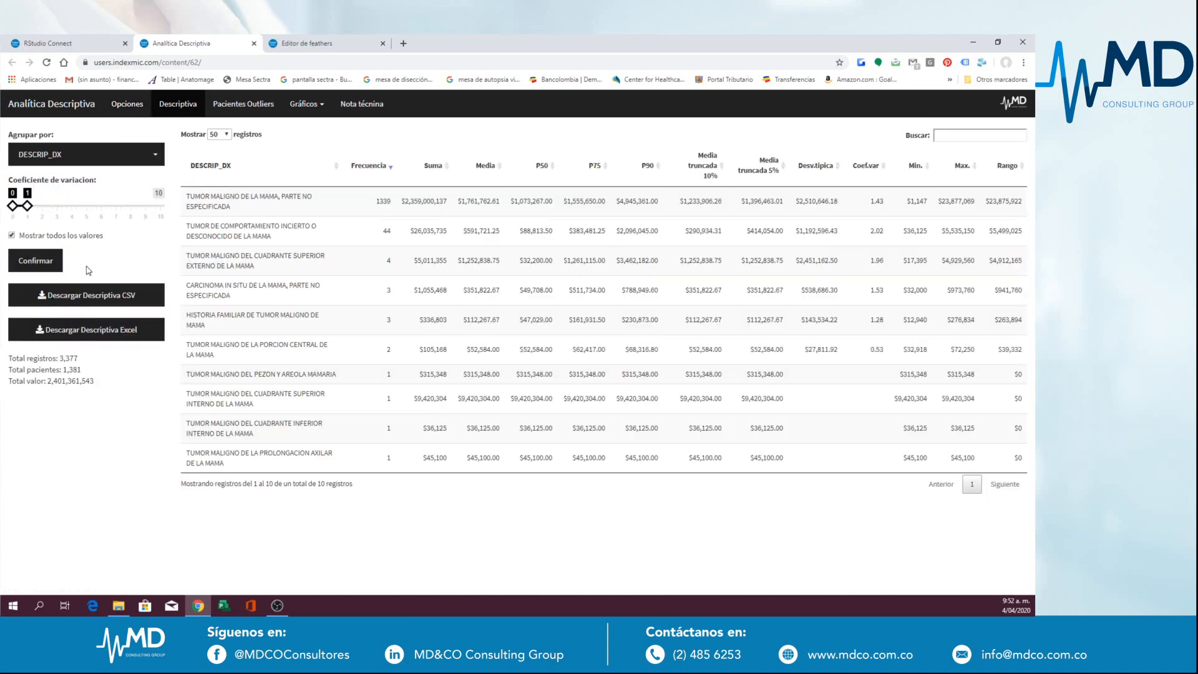
click(37, 265)
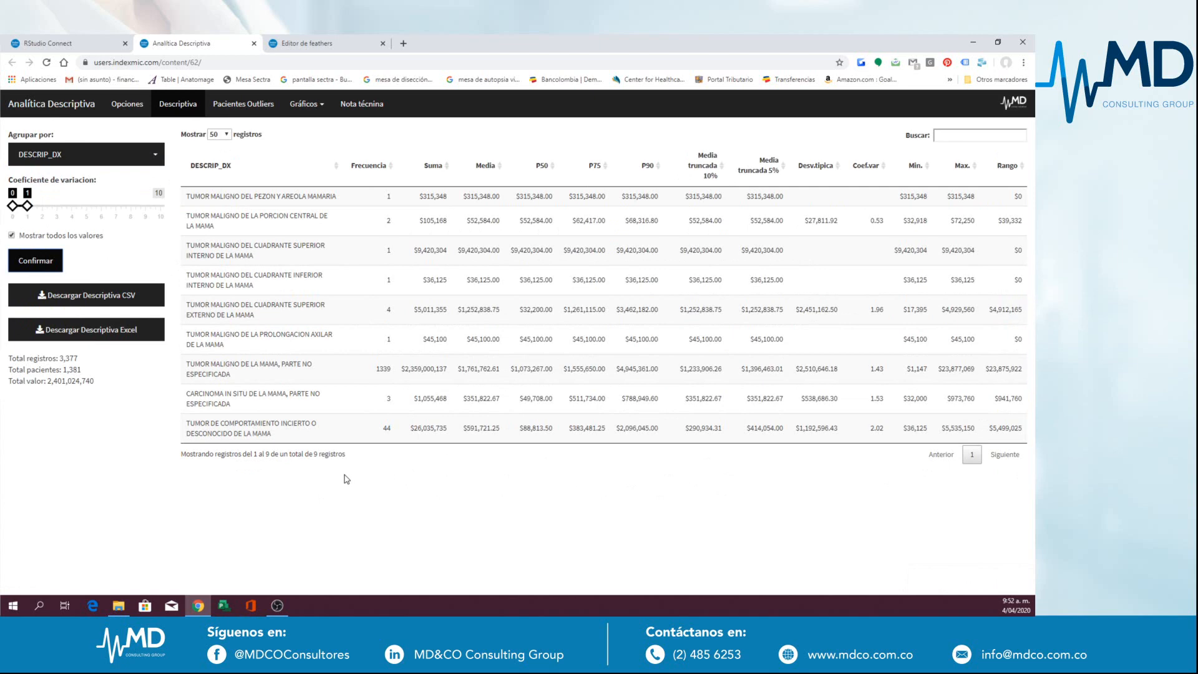
Step: Regenerate the descriptive statistics grouped by TIPO_SERVICIO instead of DESCRIP_DX, sorted by Frecuencia in descending order
click(161, 153)
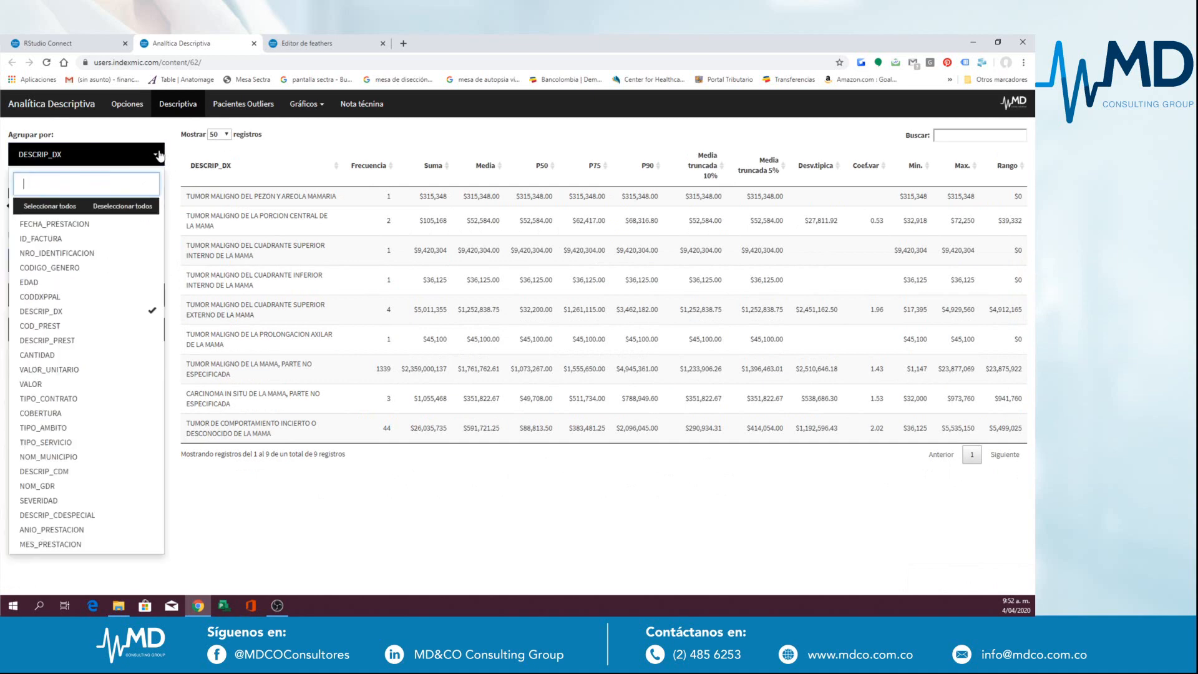
click(85, 318)
click(84, 442)
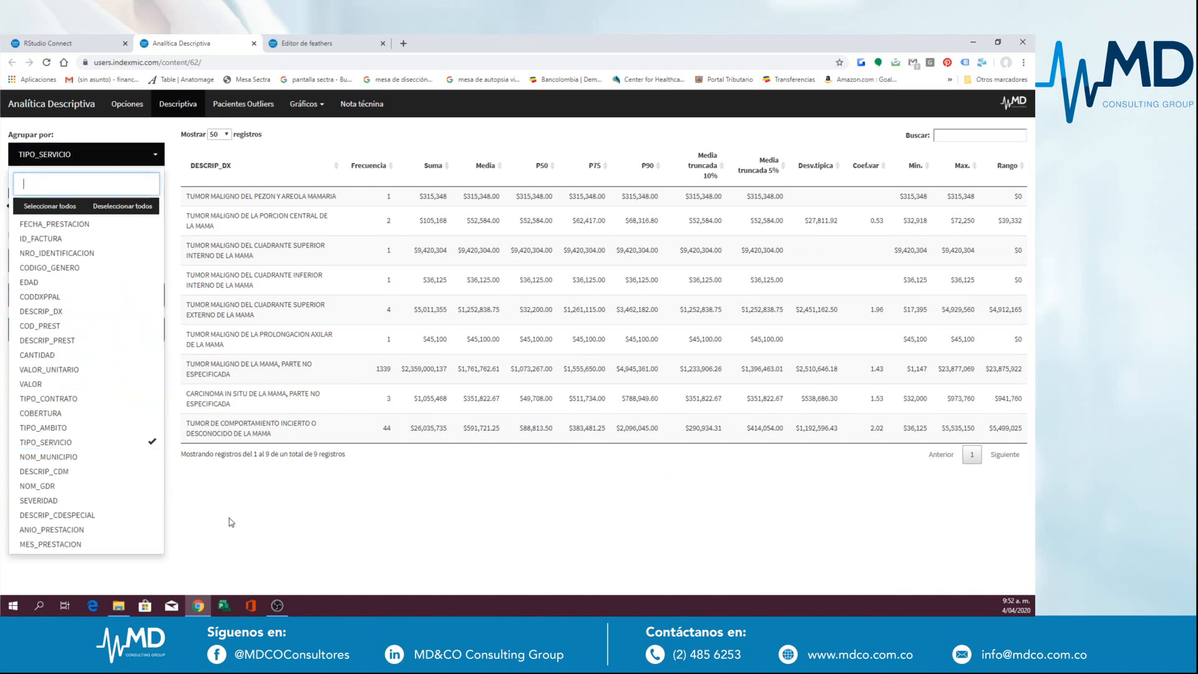
click(210, 475)
click(39, 268)
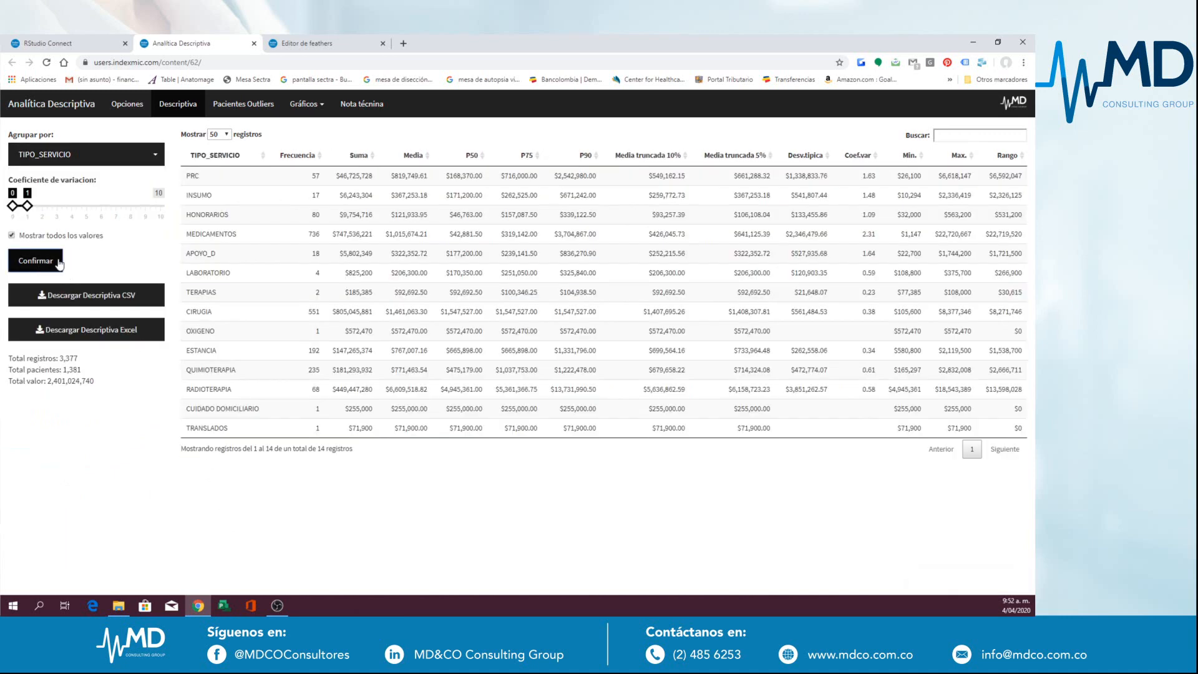
click(320, 156)
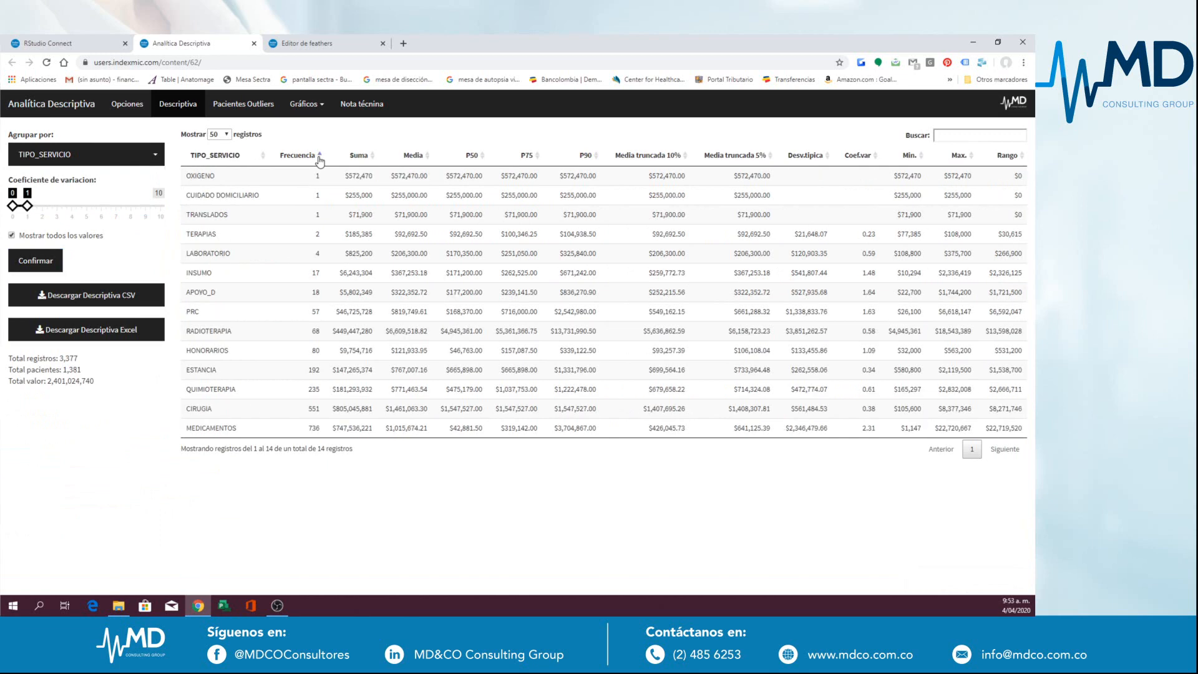
click(320, 158)
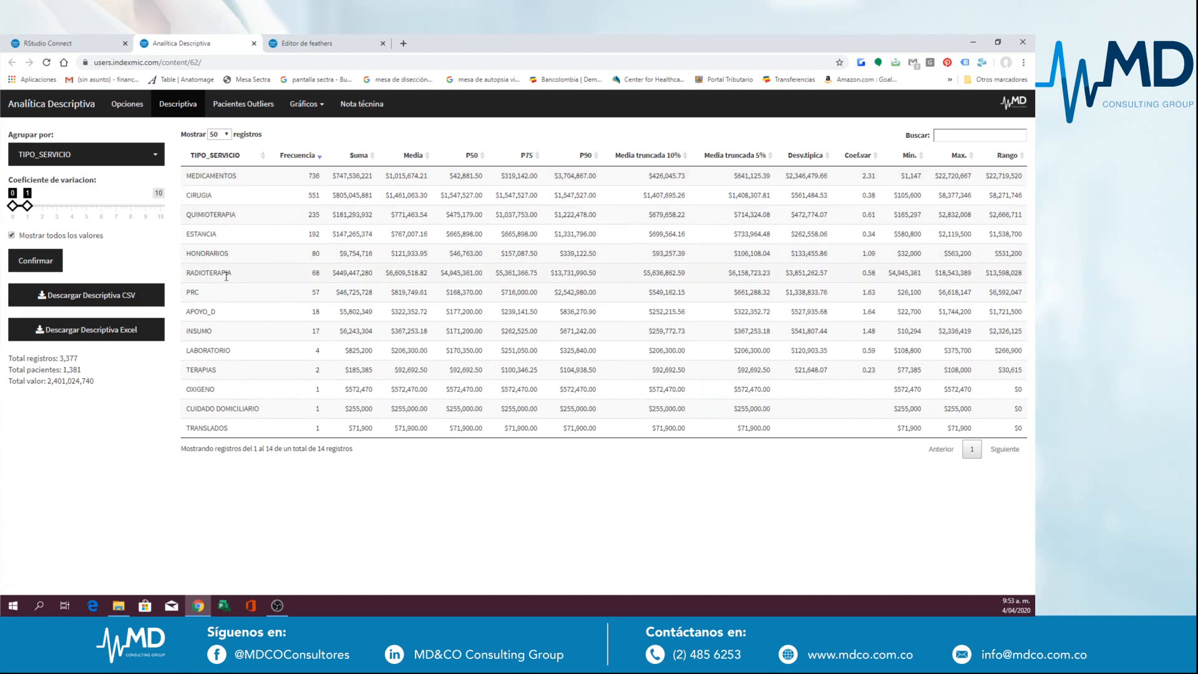
Step: Add SEVERIDAD to the TIPO_SERVICIO grouping, regenerate the descriptive statistics and look through the whole table
click(155, 161)
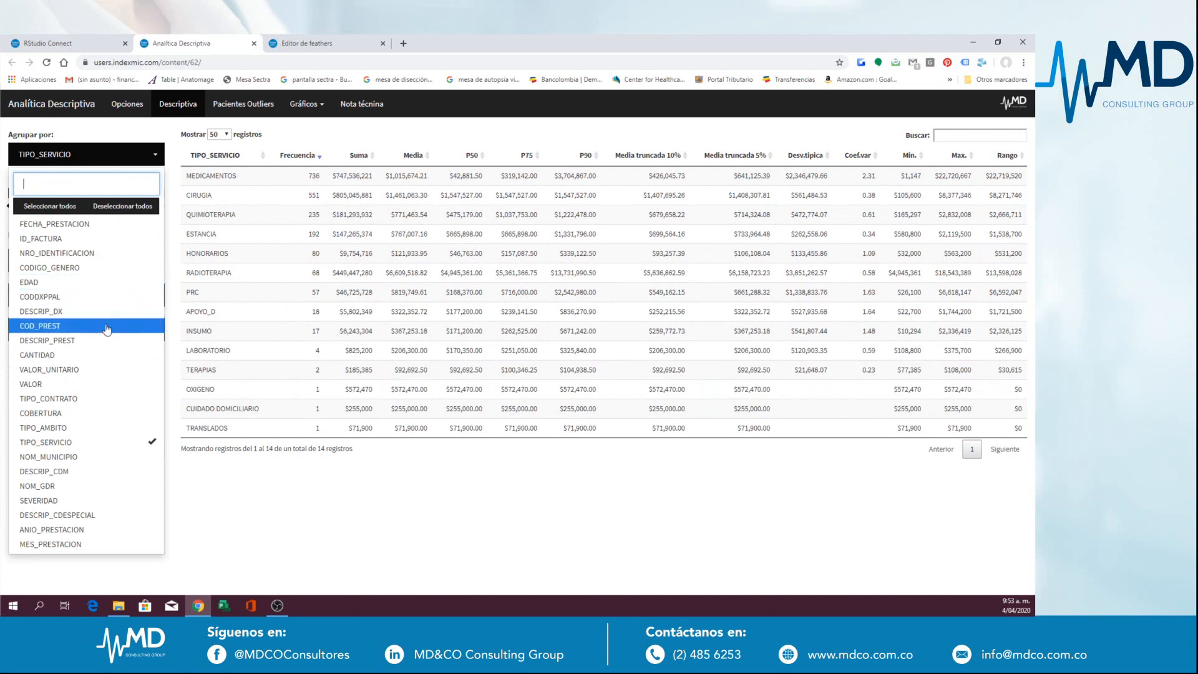
click(99, 504)
click(199, 500)
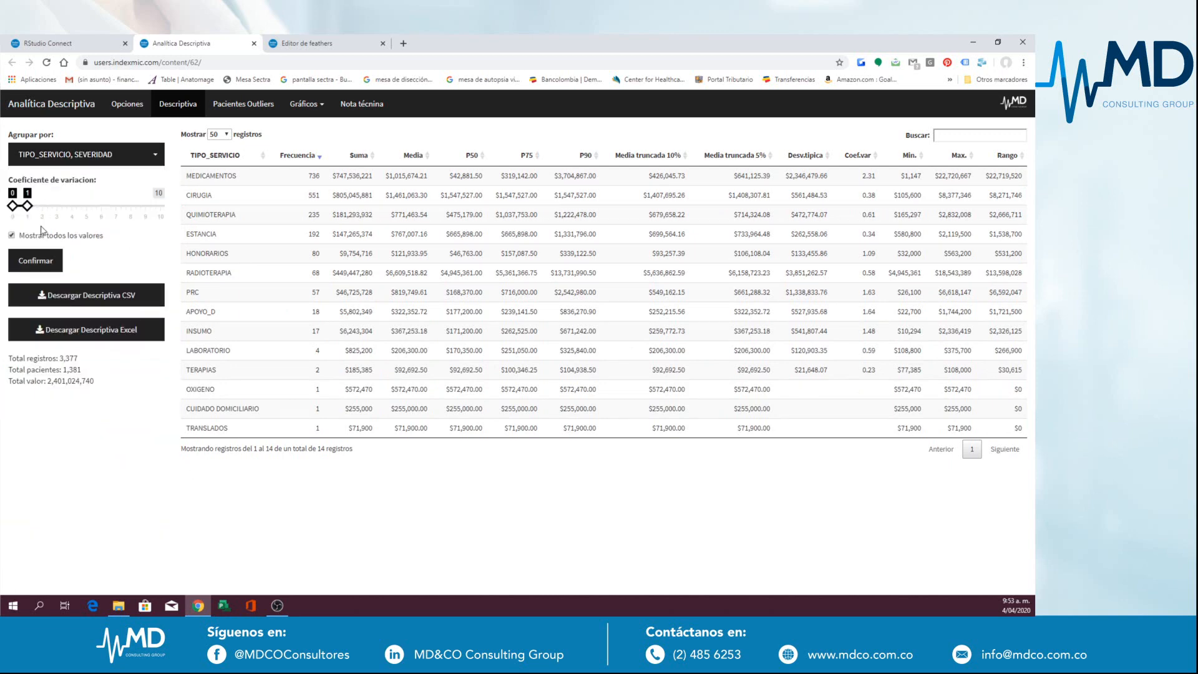
click(29, 262)
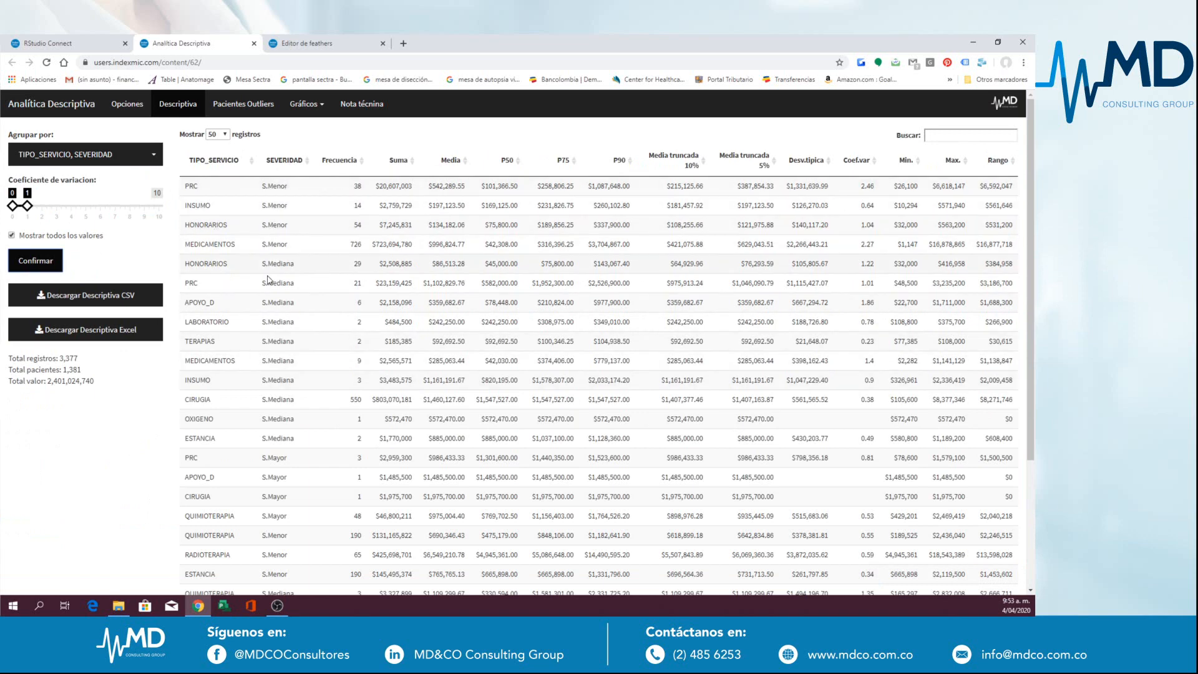
scroll(294, 472, down, 3)
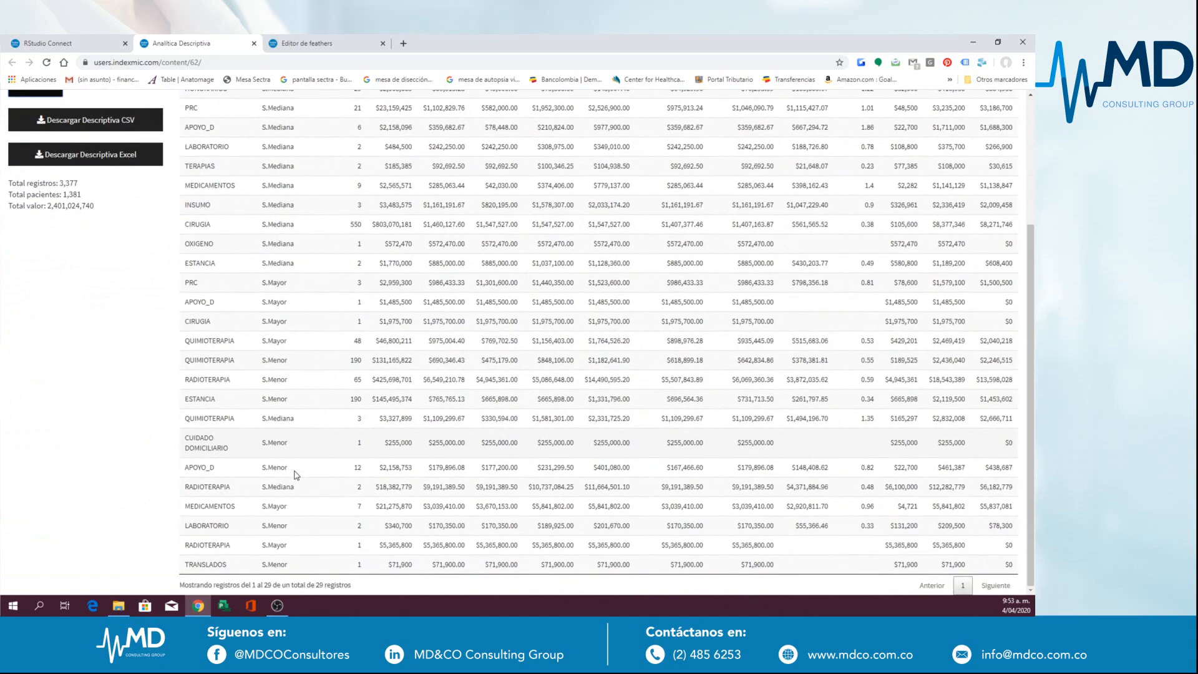
scroll(300, 482, up, 3)
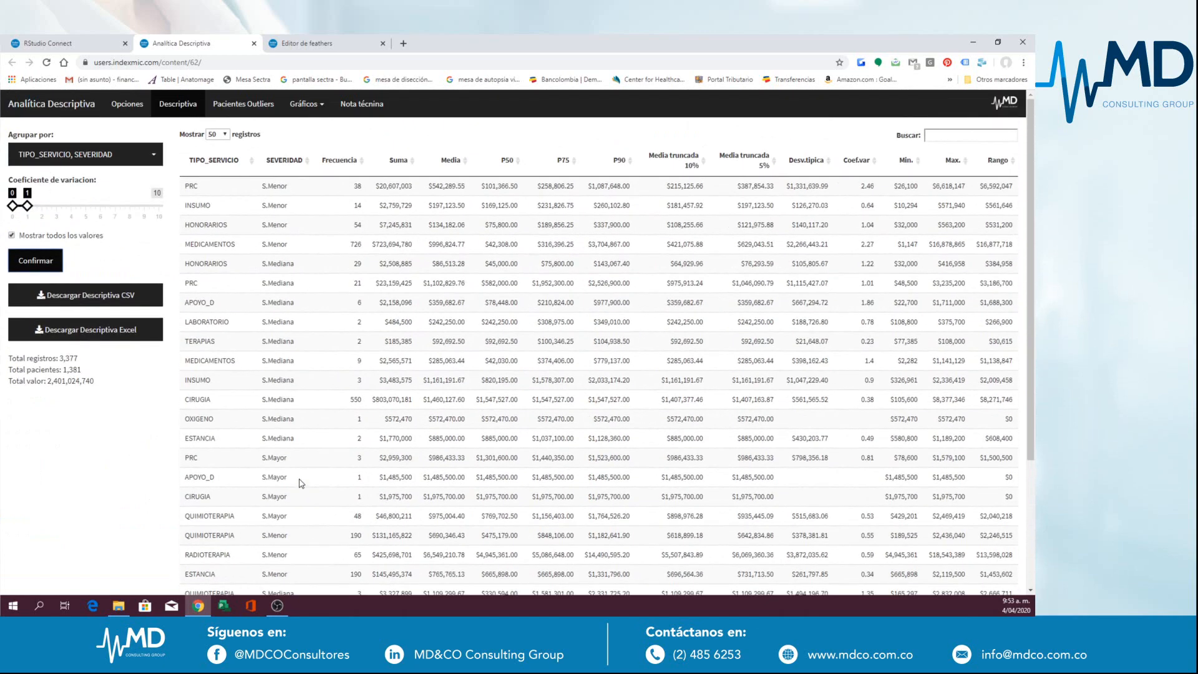
Step: Regenerate the descriptive statistics grouped by DESCRIP_PREST and TIPO_SERVICIO, removing SEVERIDAD from the grouping
click(146, 156)
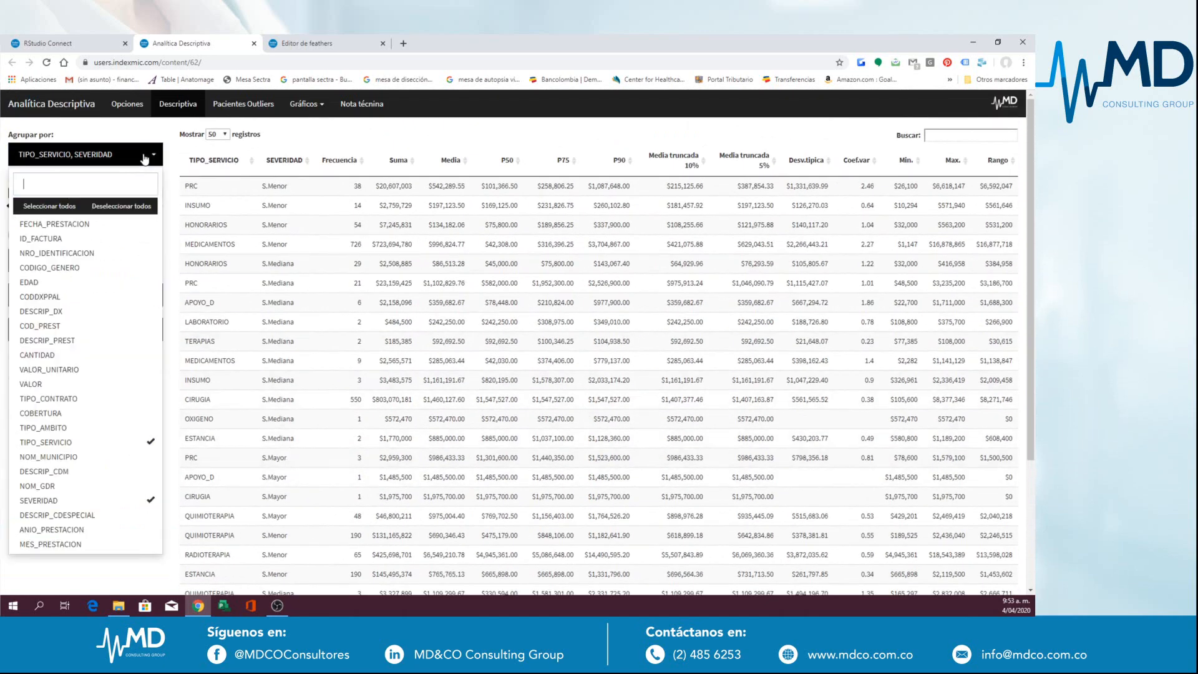
click(102, 500)
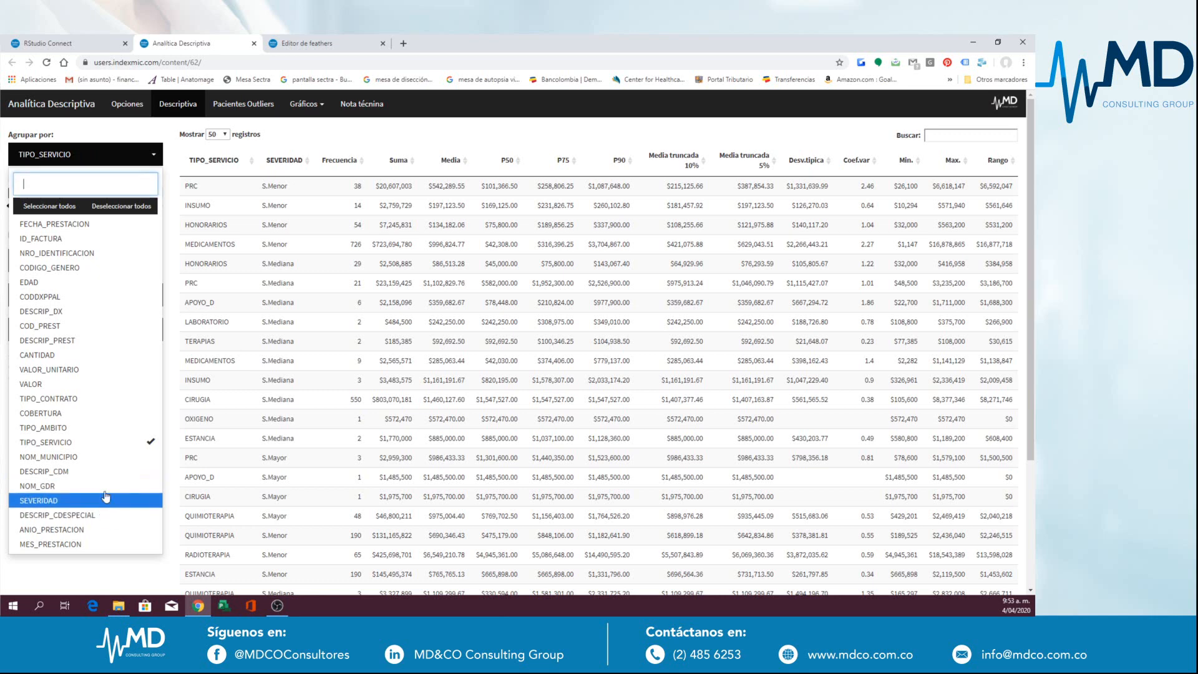
click(109, 340)
click(314, 138)
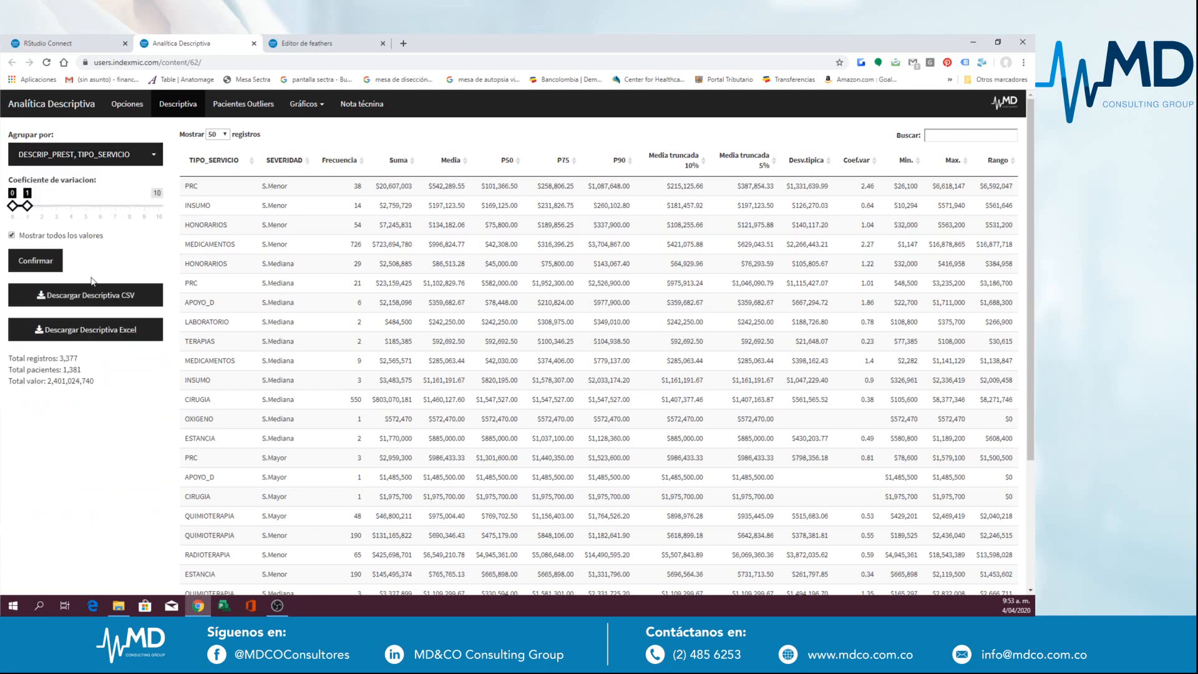
click(35, 265)
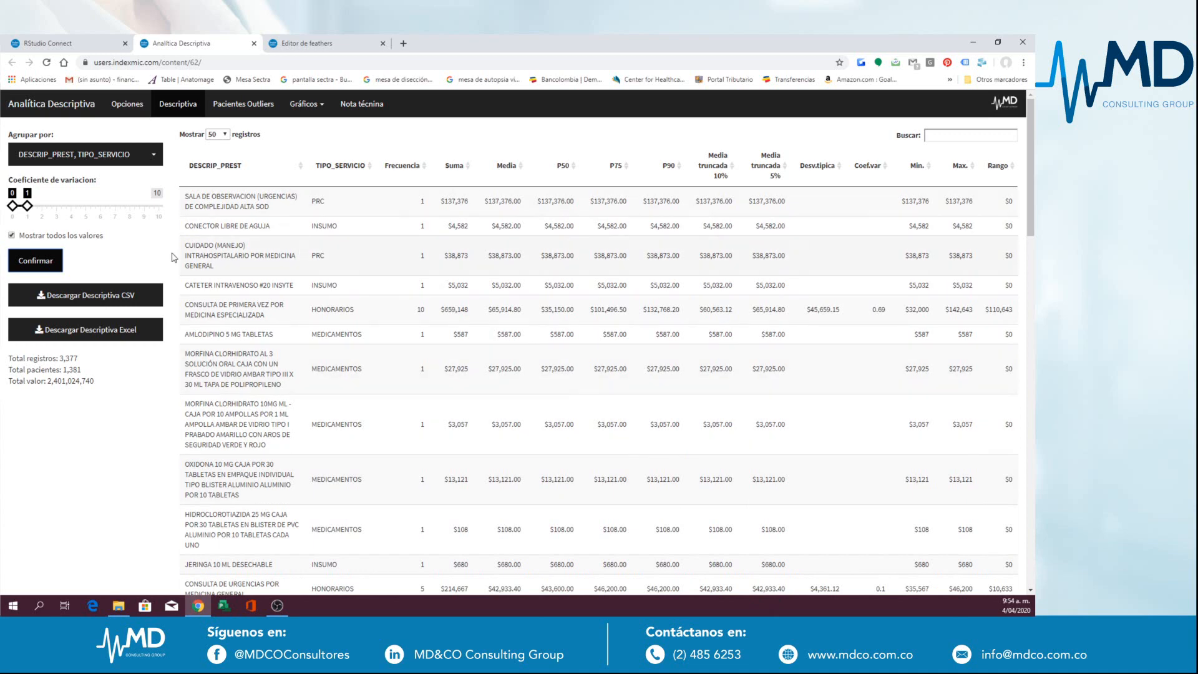
Step: Download the descriptive statistics as an Excel file, open it in Excel and enable editing
click(71, 331)
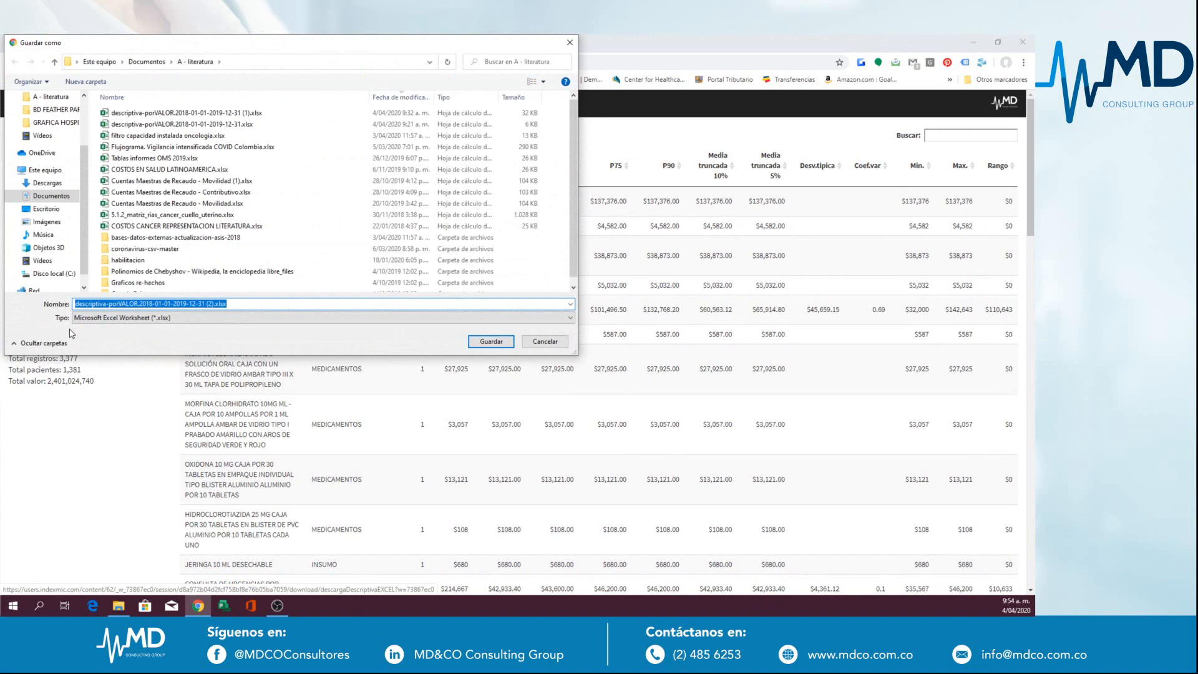
click(499, 343)
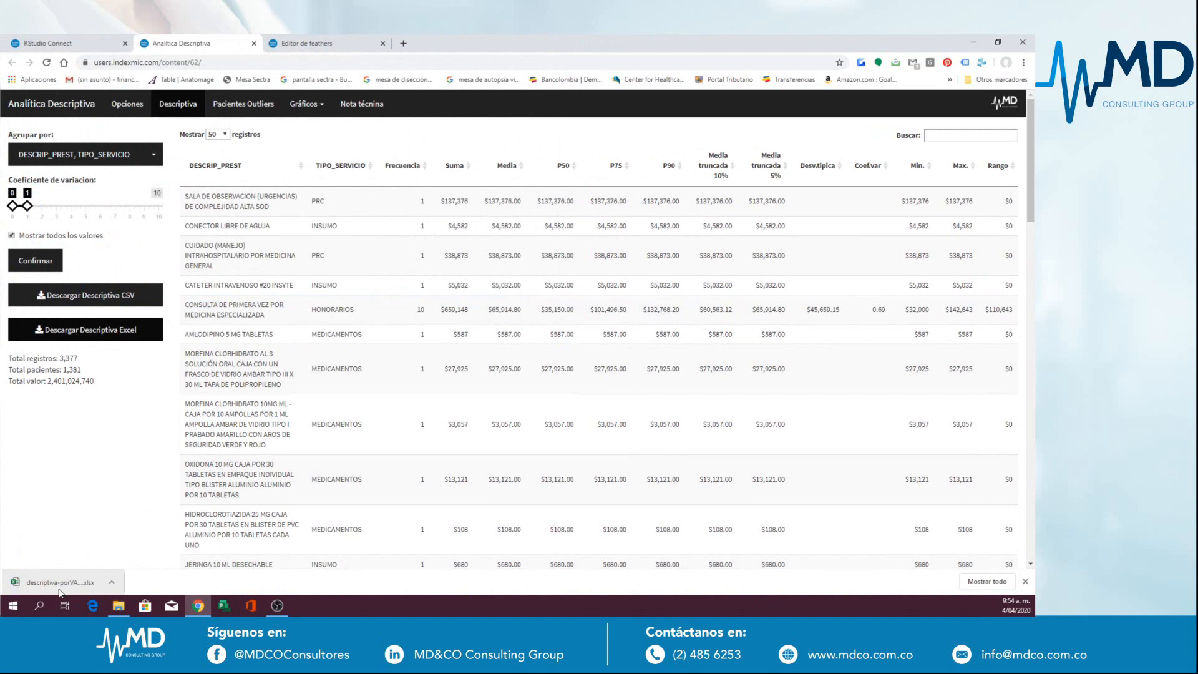
click(60, 589)
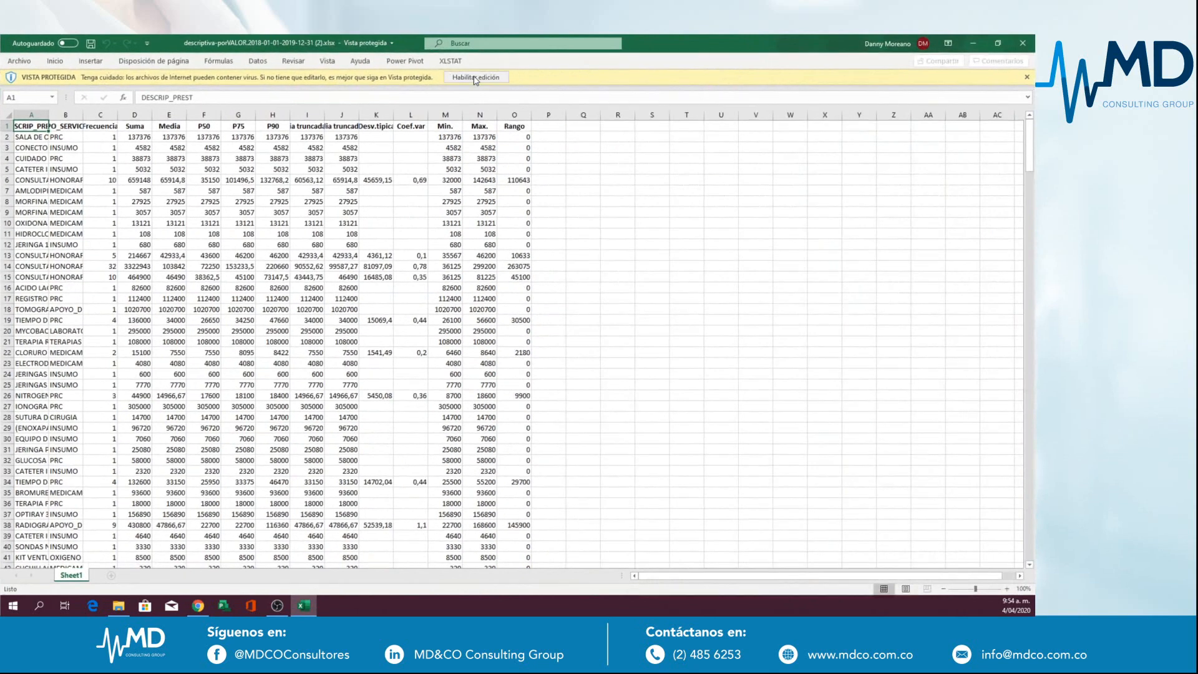
click(446, 114)
Step: Format the columns from Frecuencia to Rango with thousands separators and no decimals
drag(106, 153, 502, 199)
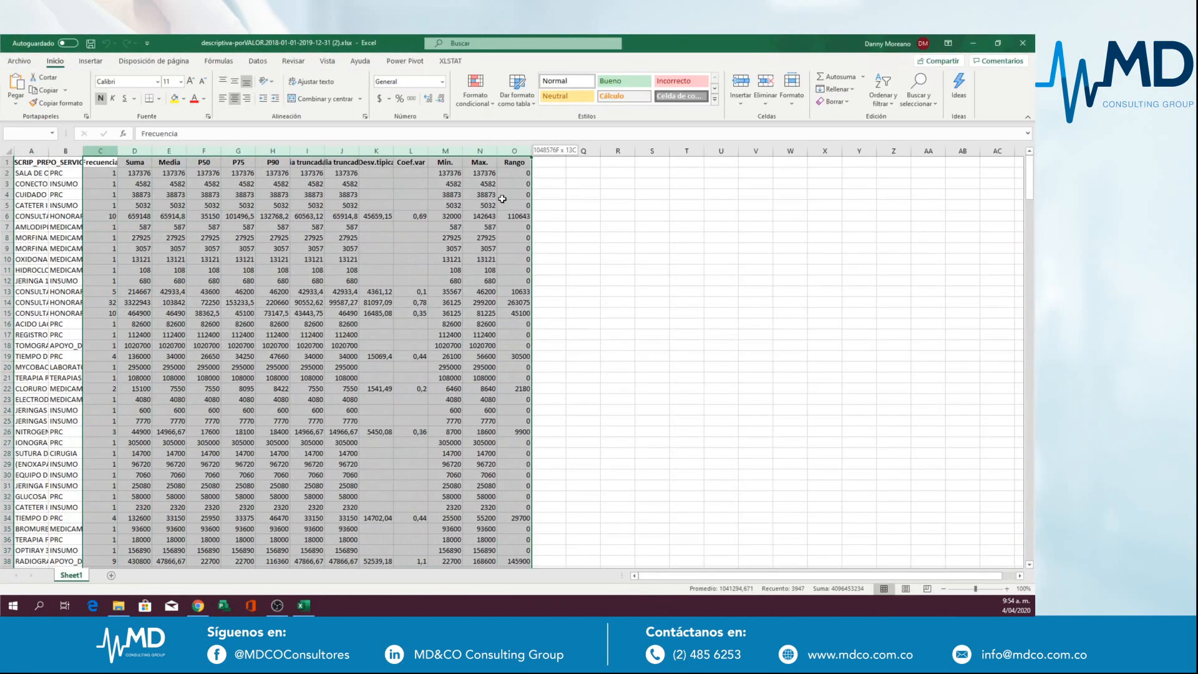
click(442, 81)
click(419, 128)
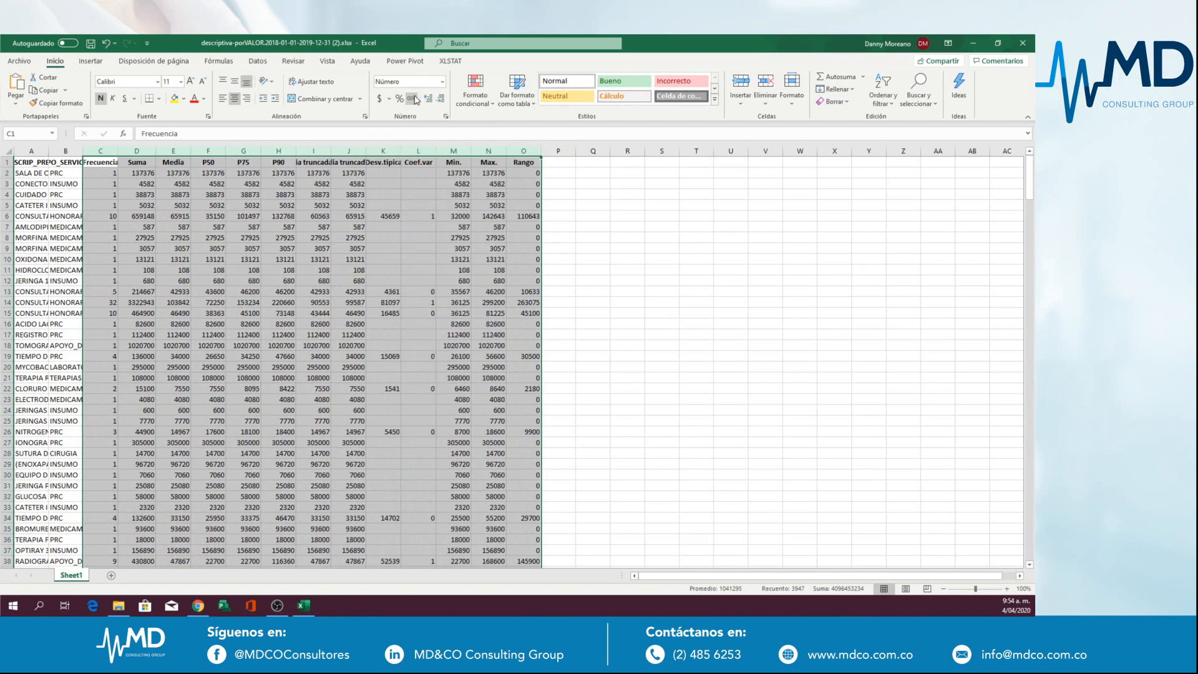
click(411, 98)
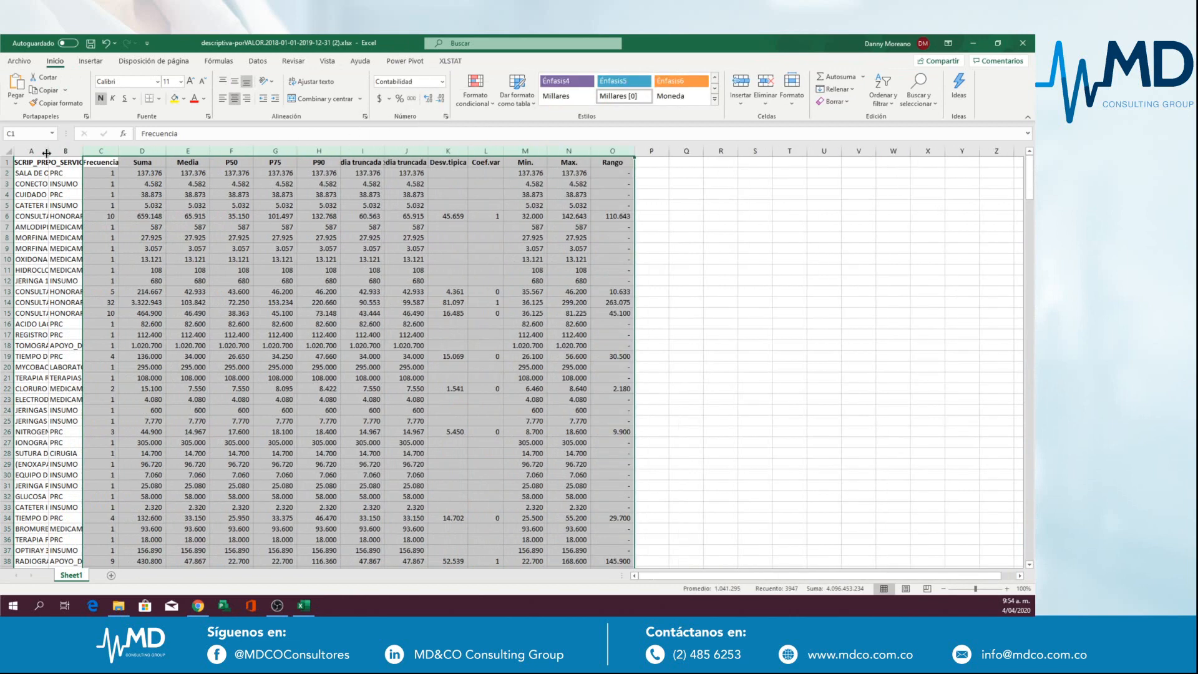
Step: Widen the DESCRIP_PREST and TIPO_SERVICIO columns and look through the procedure rows
drag(48, 151, 222, 150)
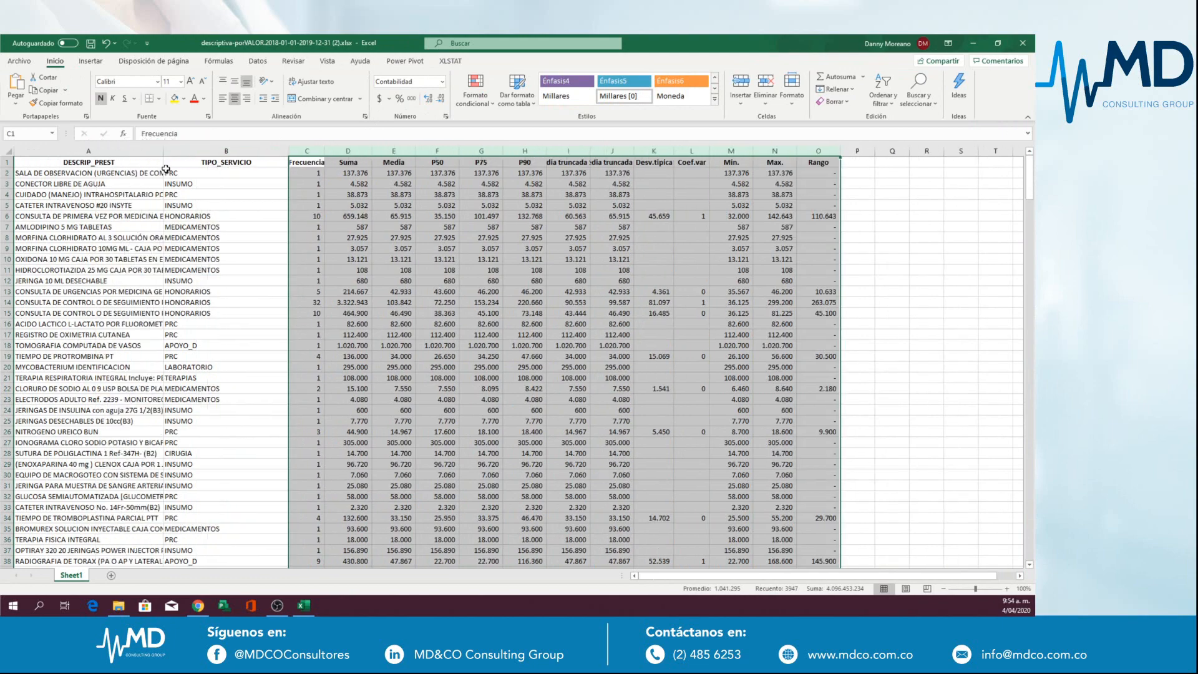
click(193, 184)
scroll(225, 198, down, 20)
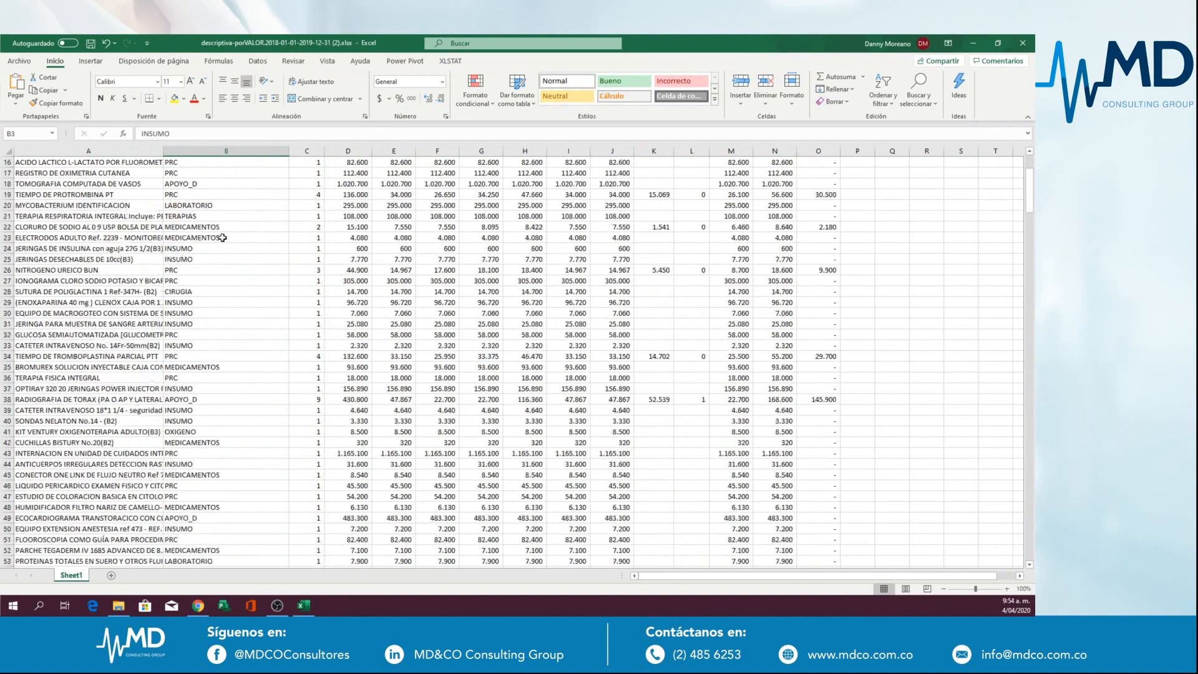
scroll(219, 237, up, 20)
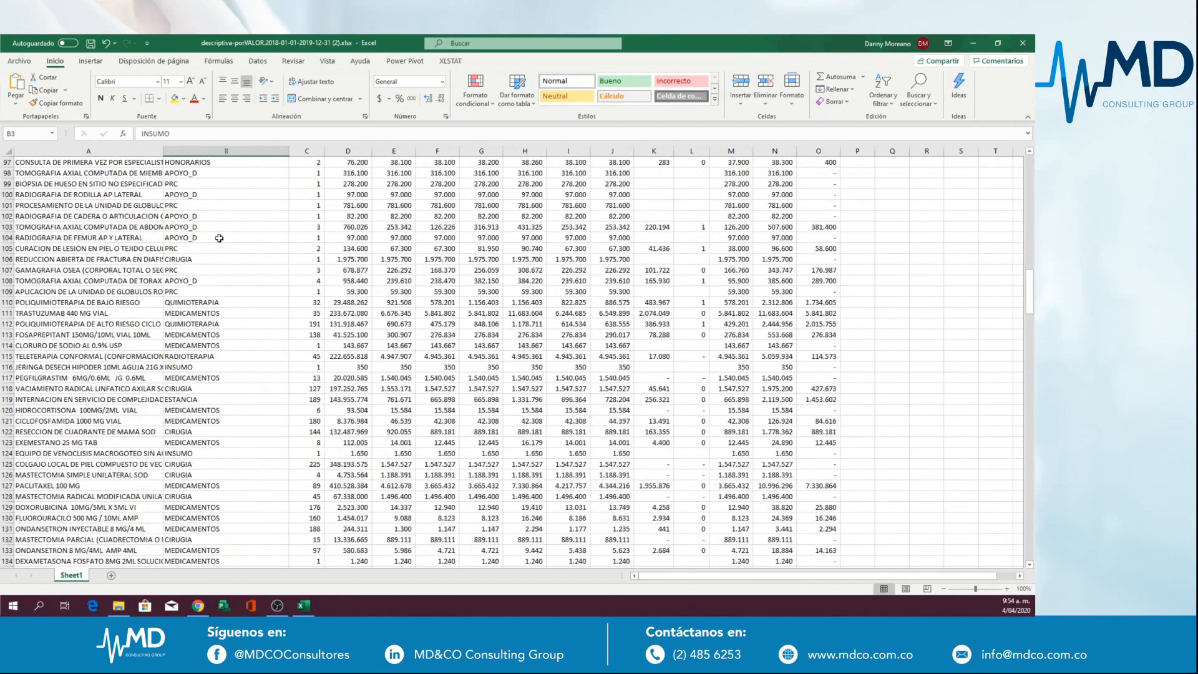
scroll(219, 237, up, 5)
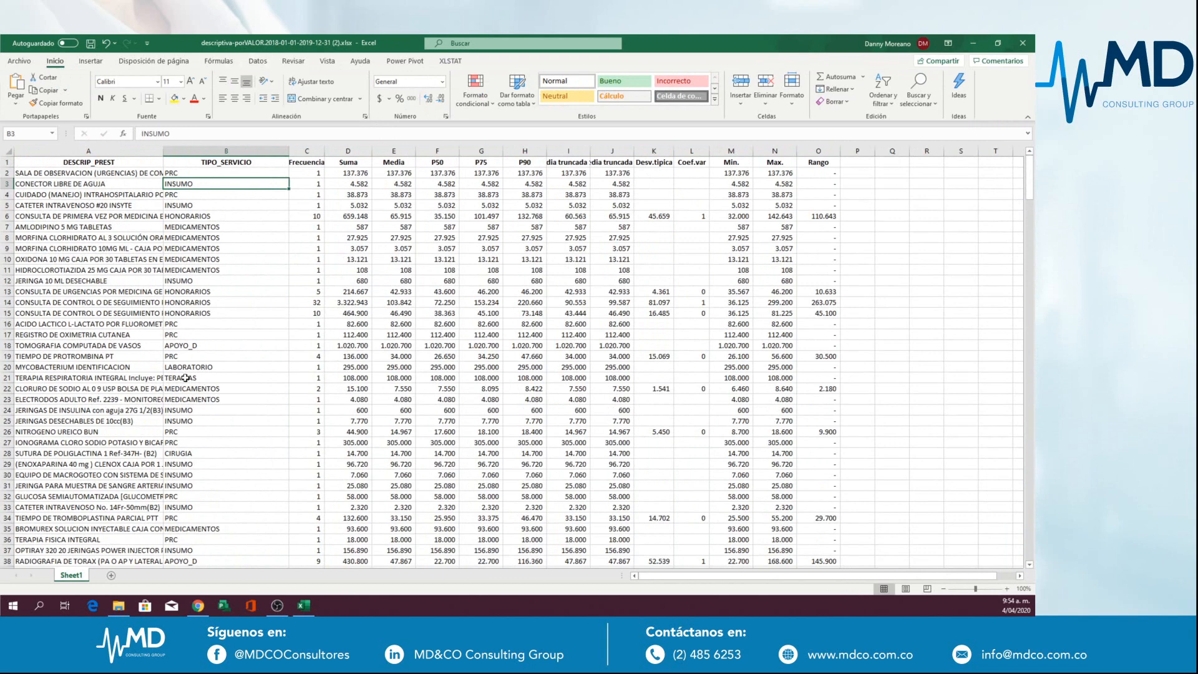
Step: Switch back to Analítica Descriptiva and calculate the patient outliers grouped by VALOR, using the 1.5 IQR option
click(187, 608)
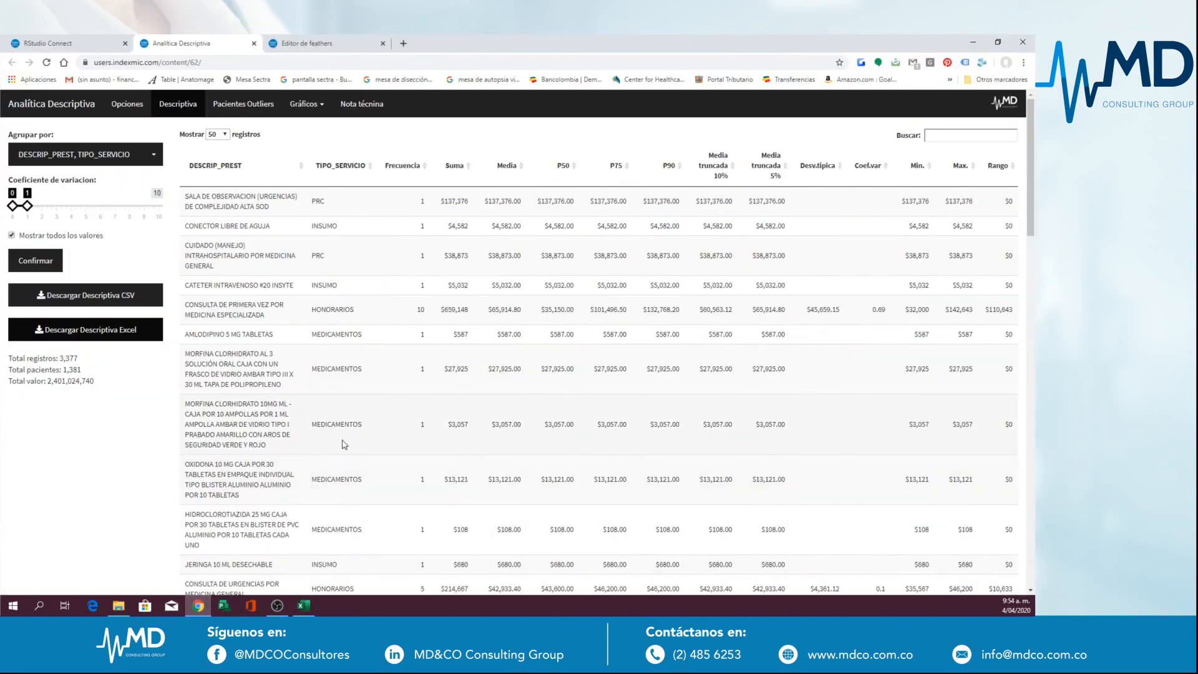
click(244, 107)
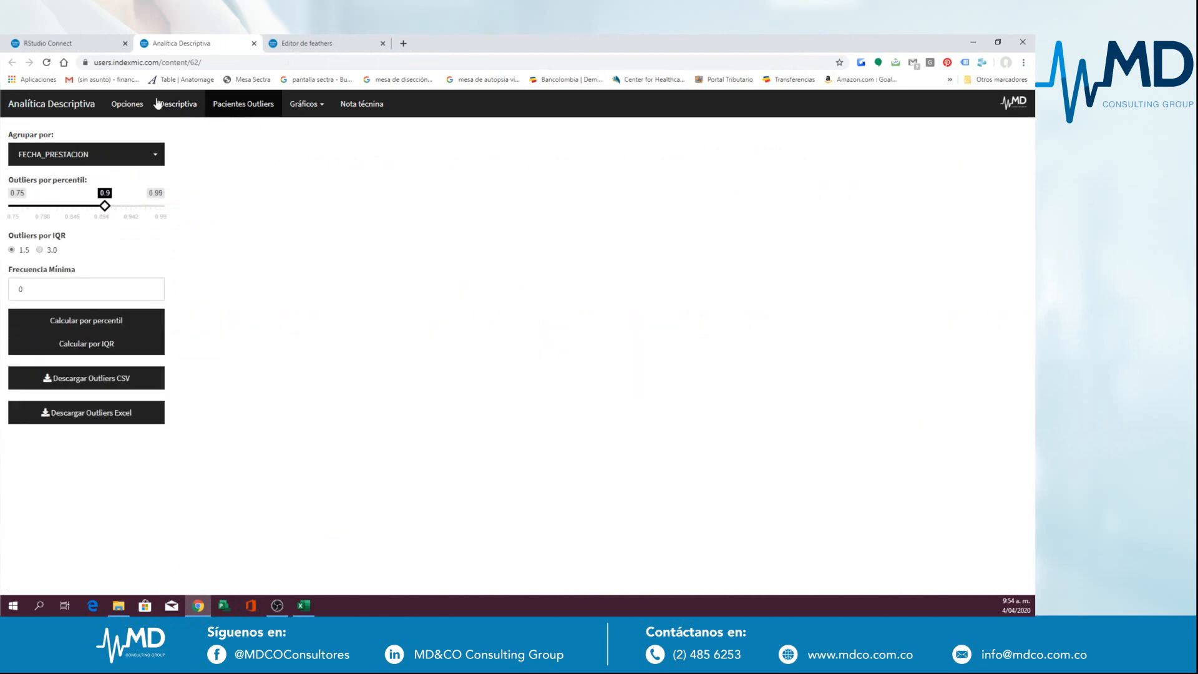
click(153, 157)
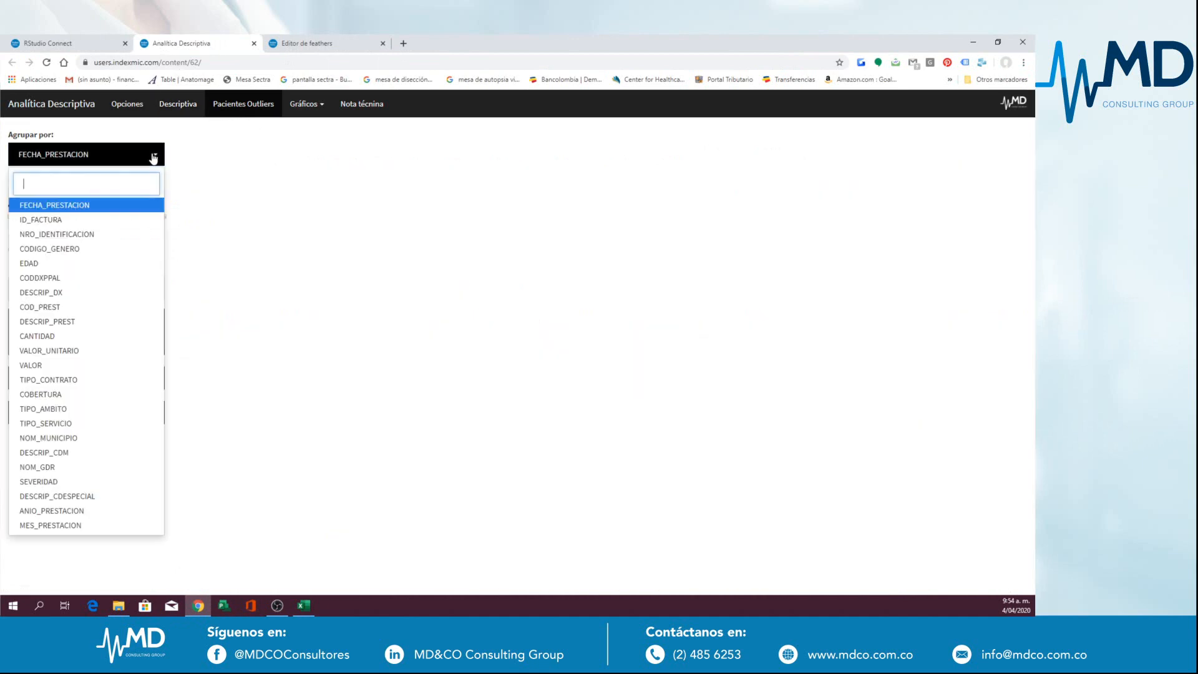
click(55, 371)
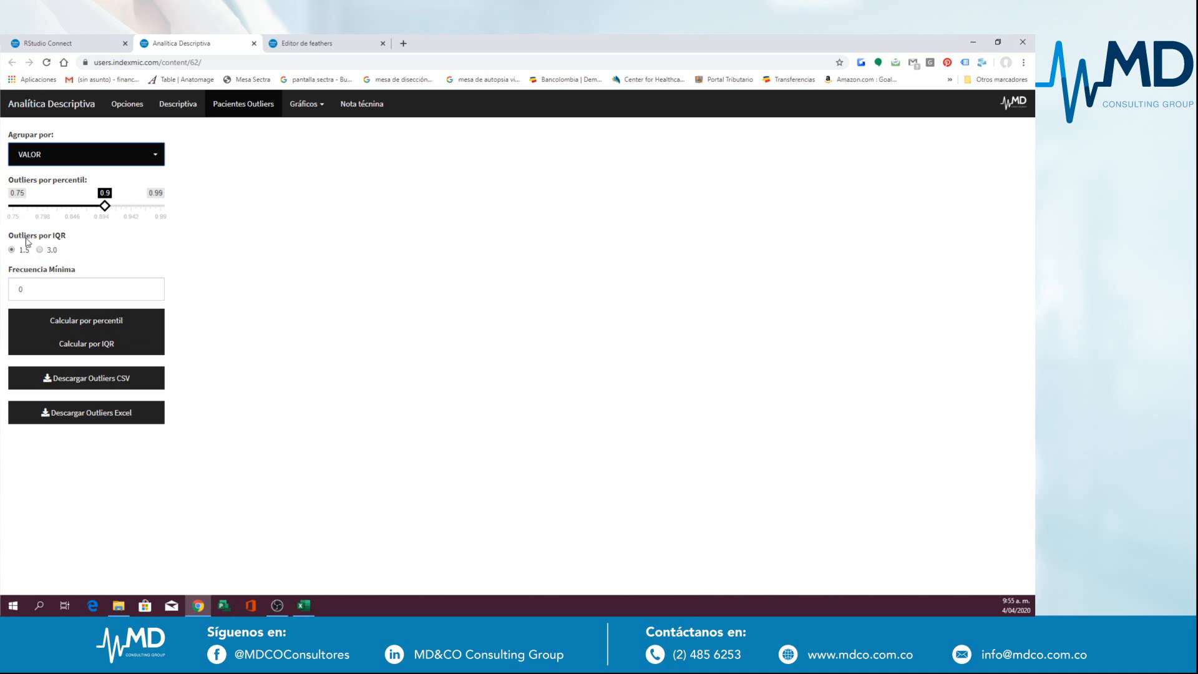
click(66, 351)
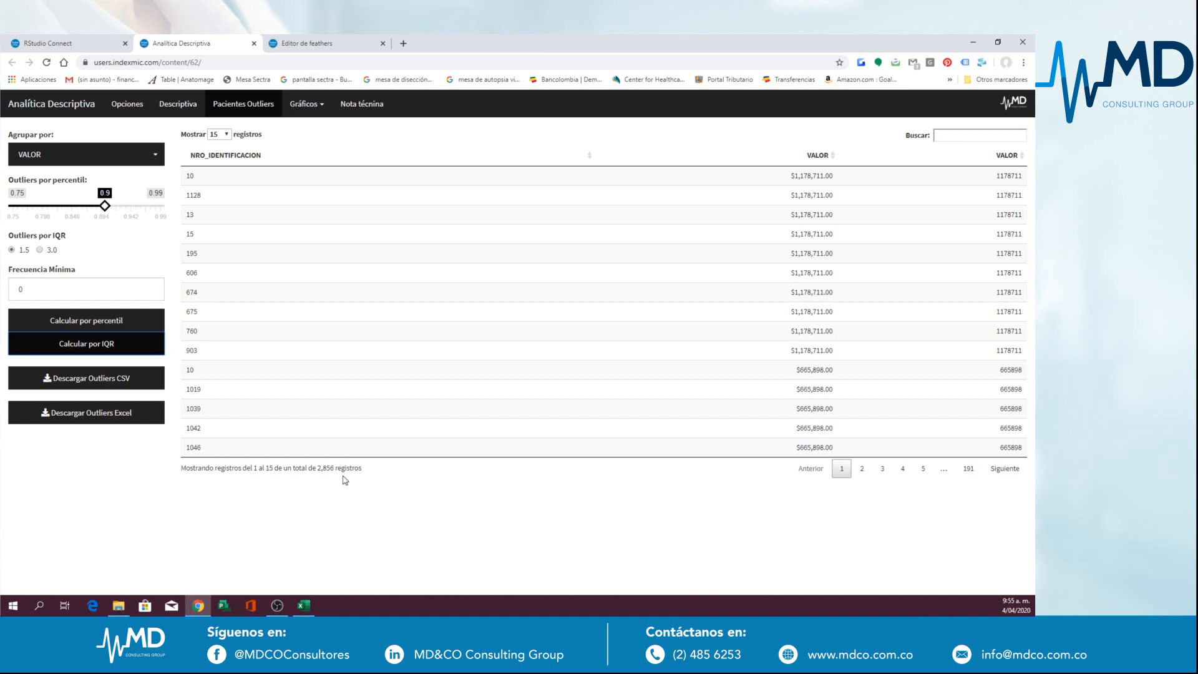
Step: Recalculate the patient outliers by IQR with the 3.0 option, and also by percentile at 0.958
click(40, 250)
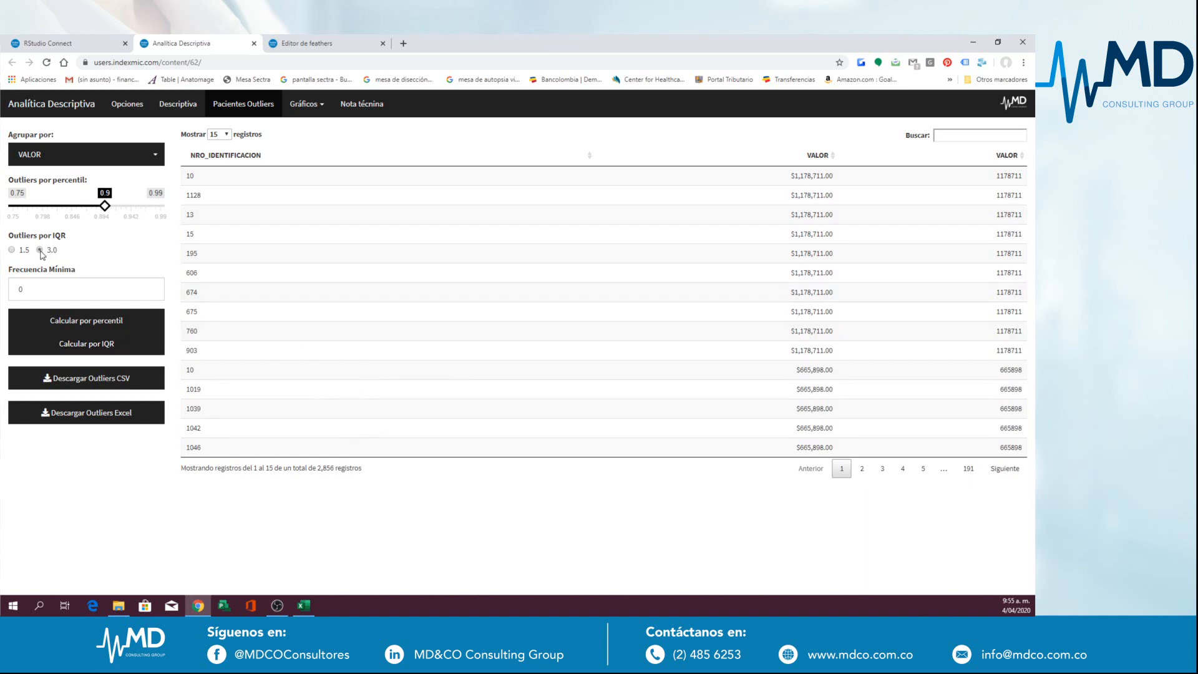
click(61, 347)
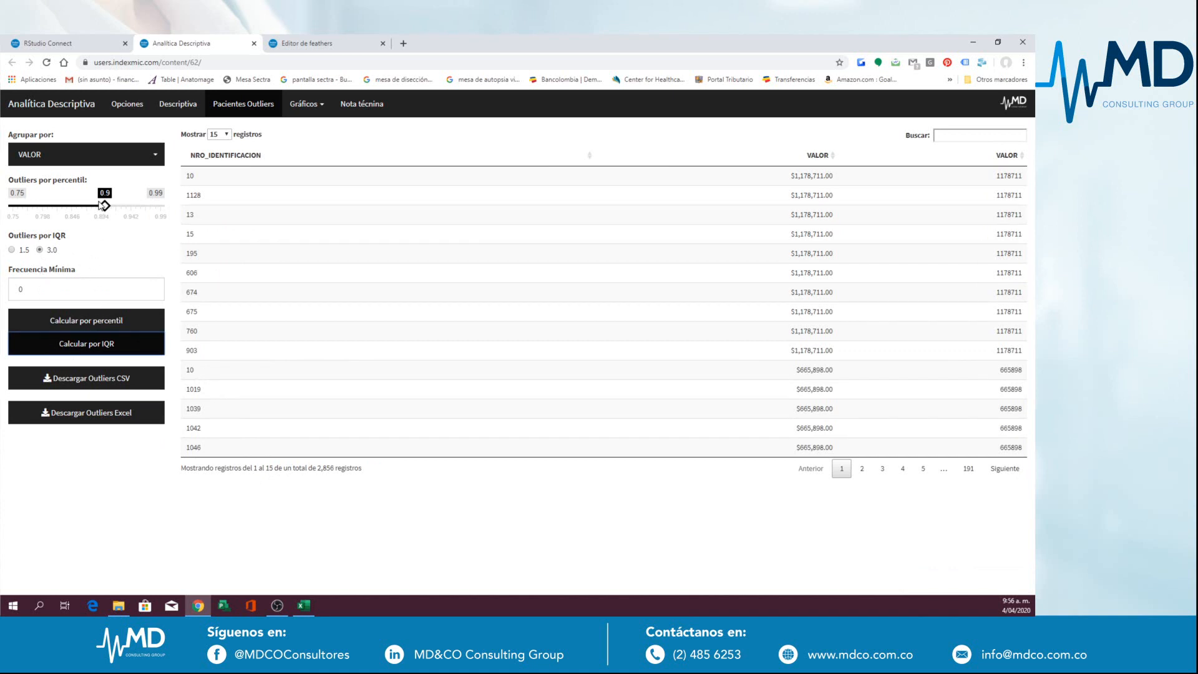
drag(105, 208, 140, 210)
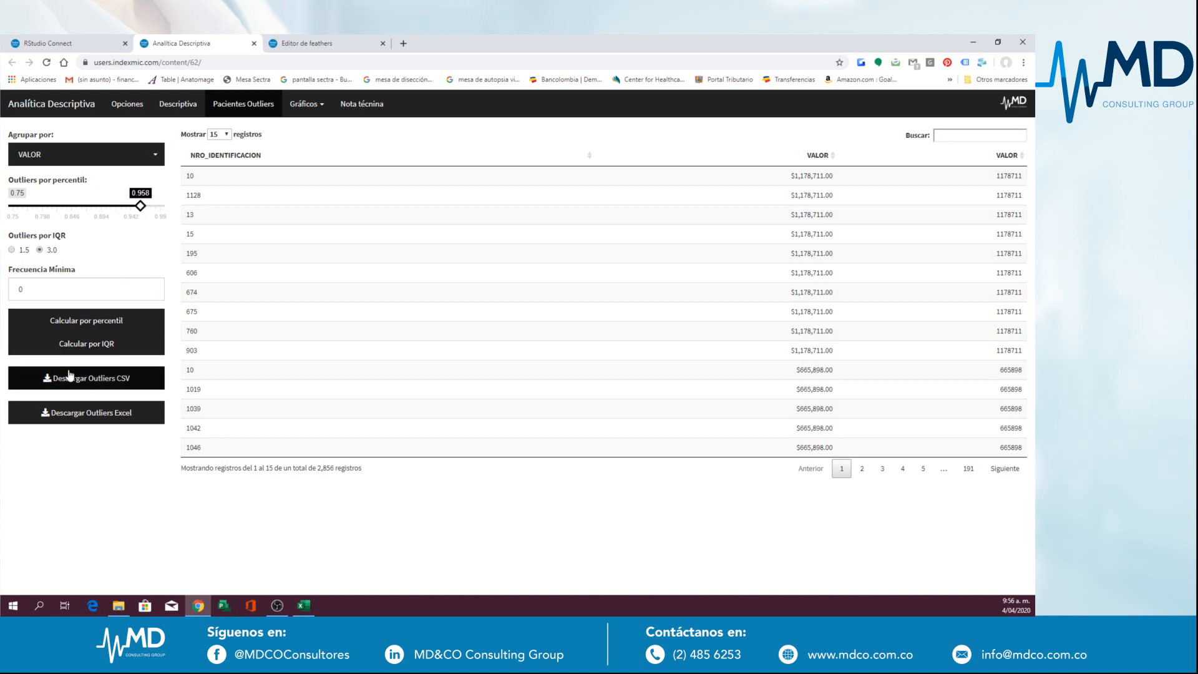
click(66, 321)
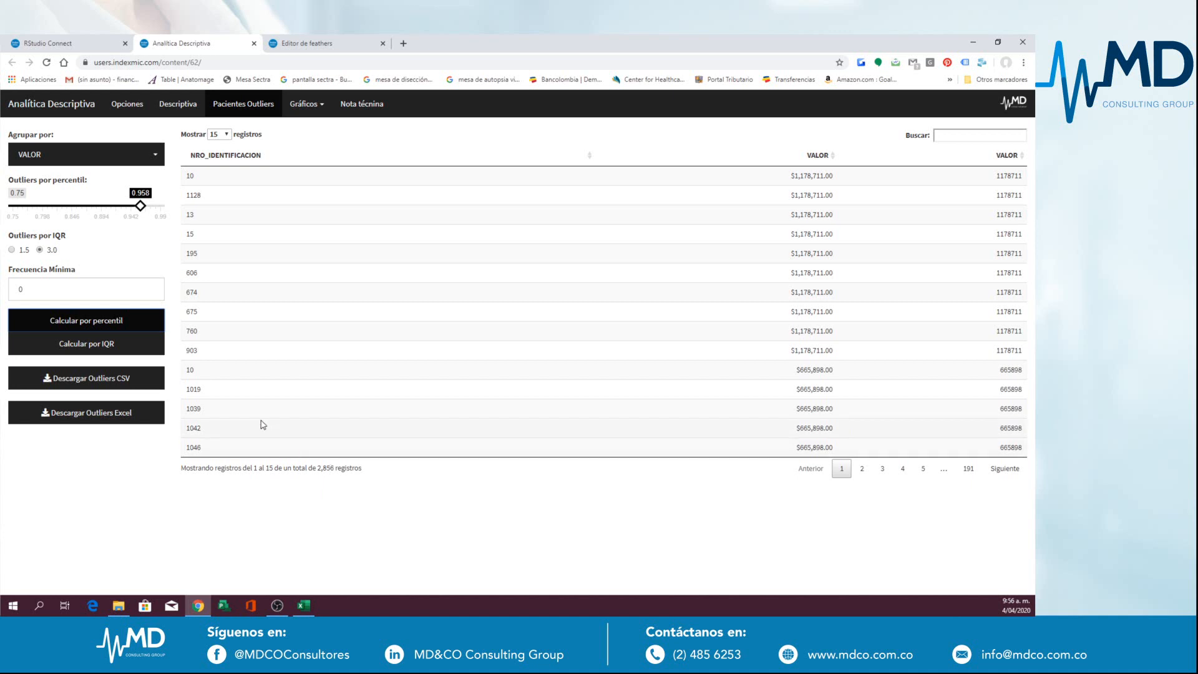
Step: Try to calculate the outliers by percentile with a minimum frequency of 2, and again with 1
click(67, 292)
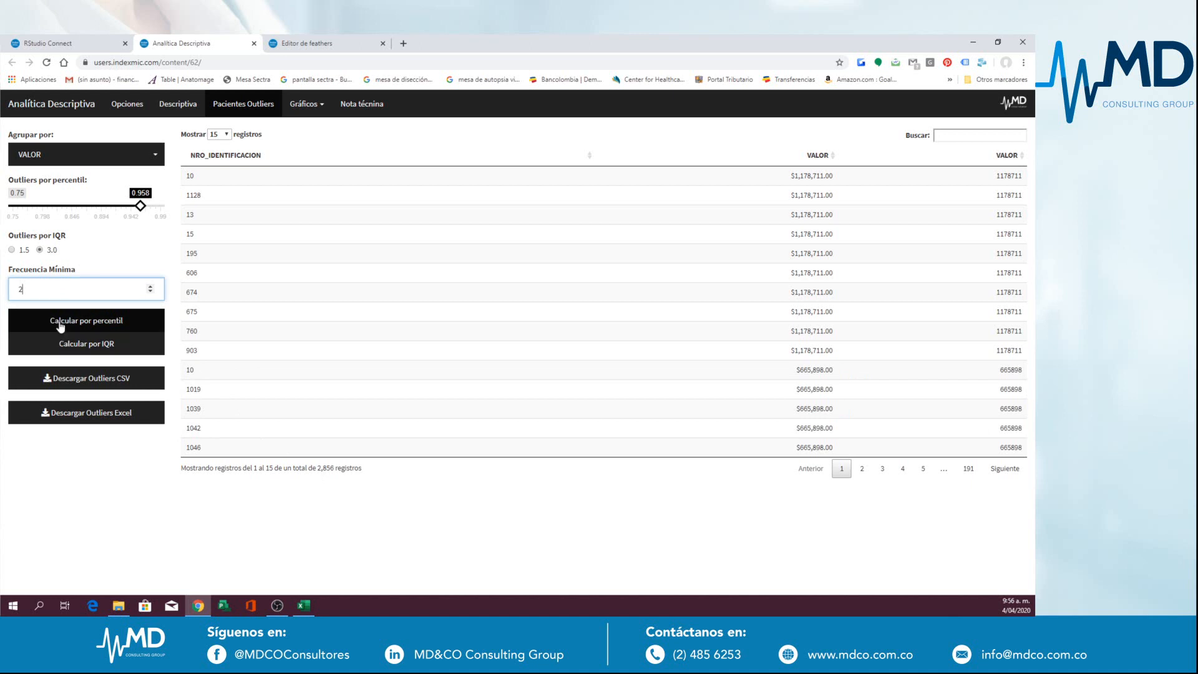
click(60, 322)
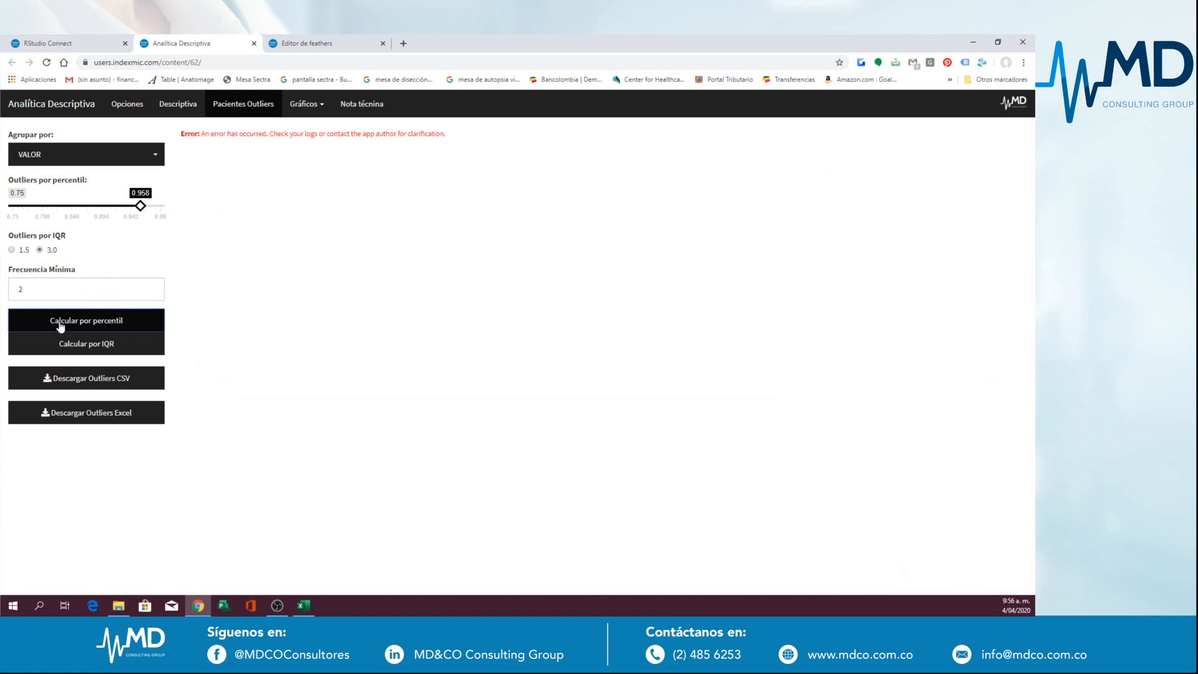
click(37, 291)
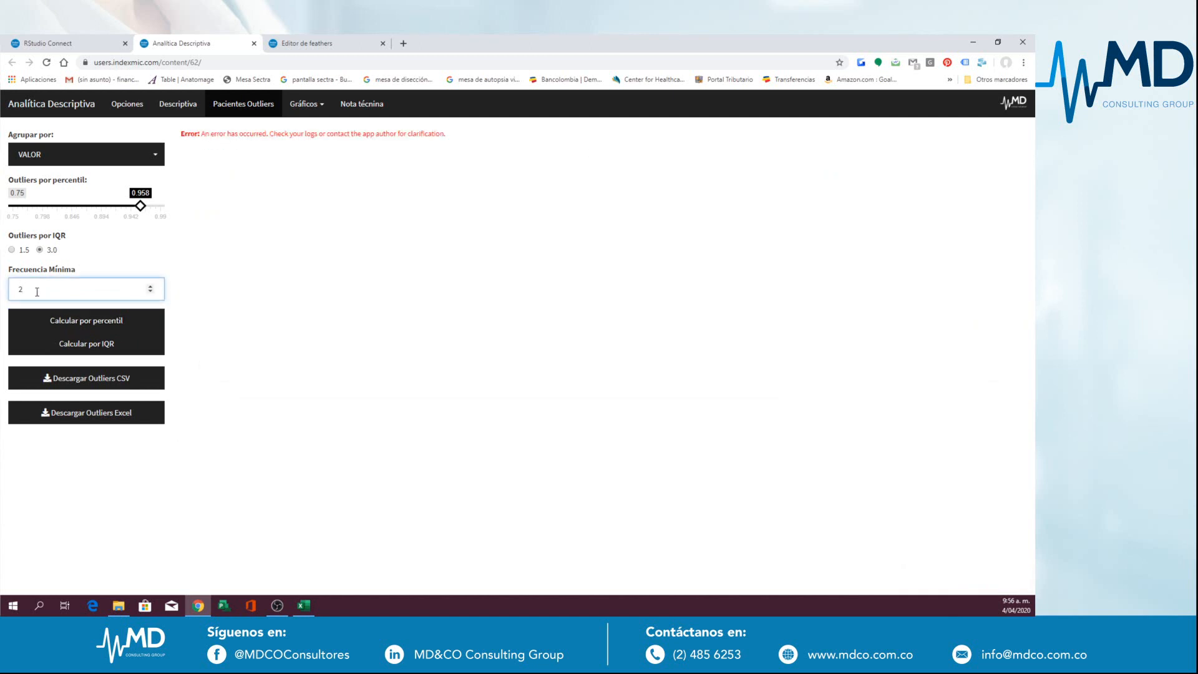
click(54, 321)
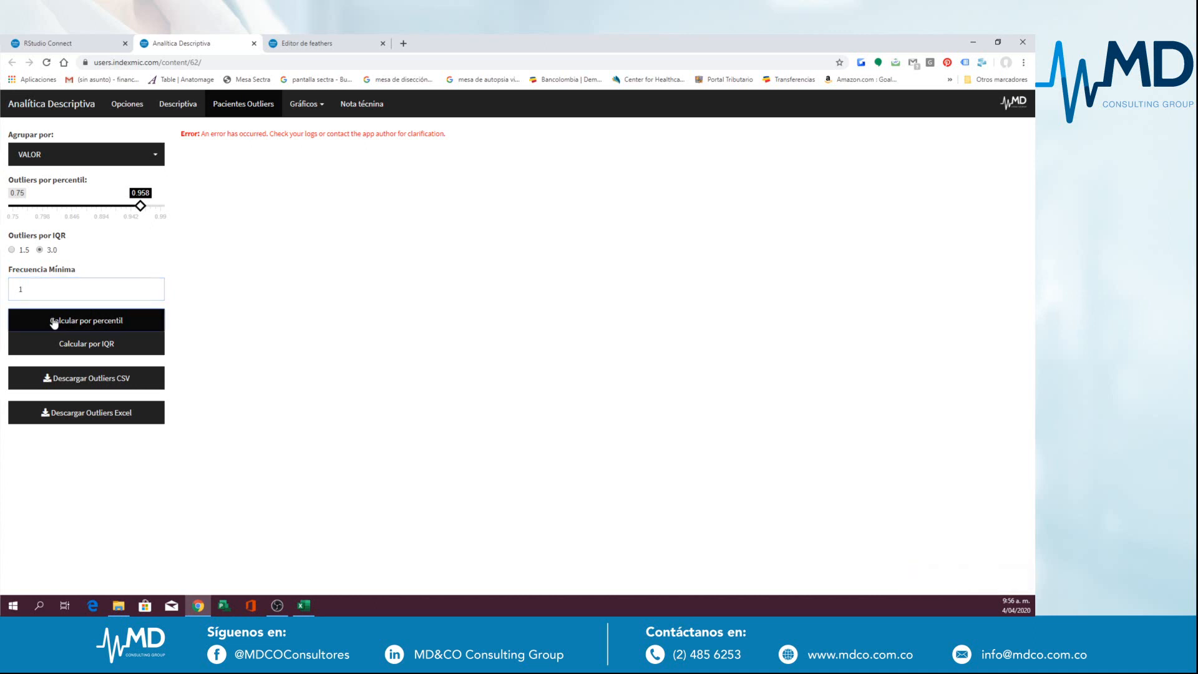
Step: Recalculate the outliers by percentile at 0.908 with a minimum frequency of 0, and sort the table by VALOR in ascending order
drag(143, 203, 109, 211)
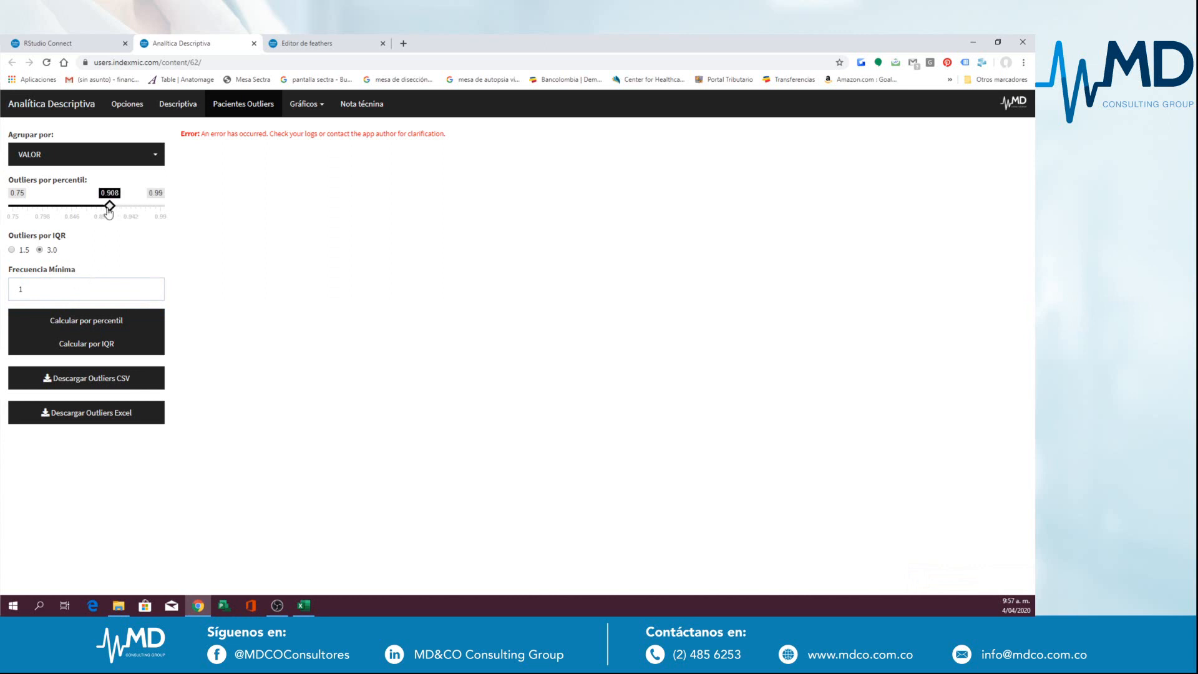
click(60, 325)
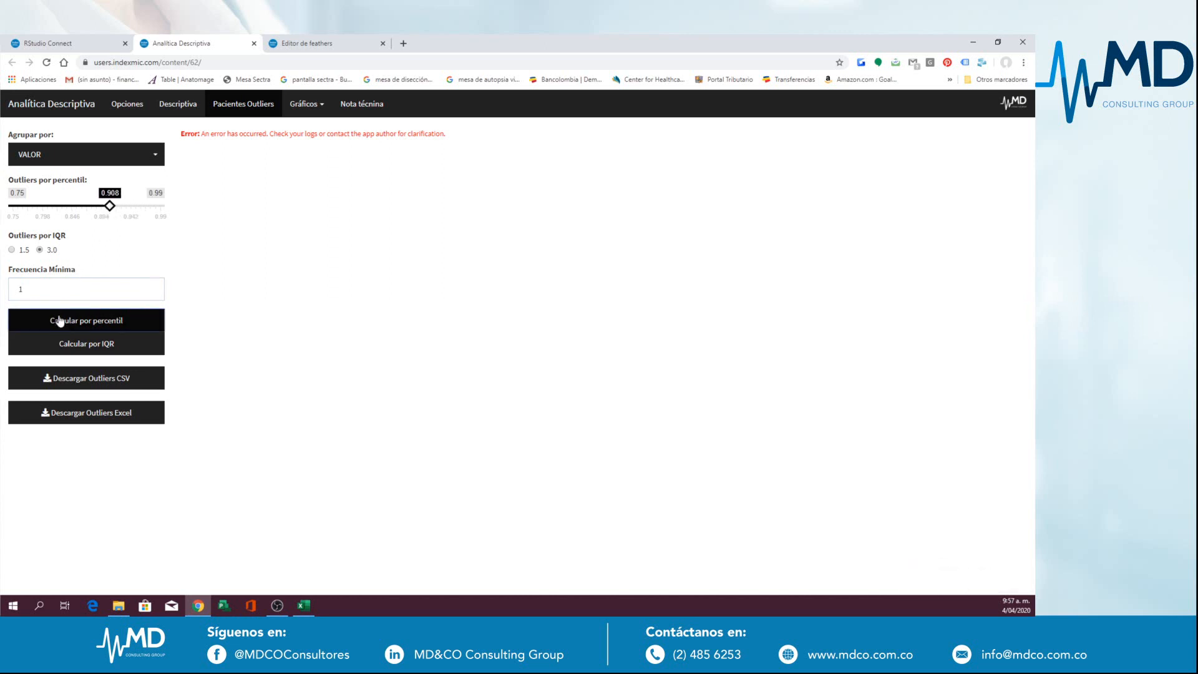
drag(40, 291, 19, 288)
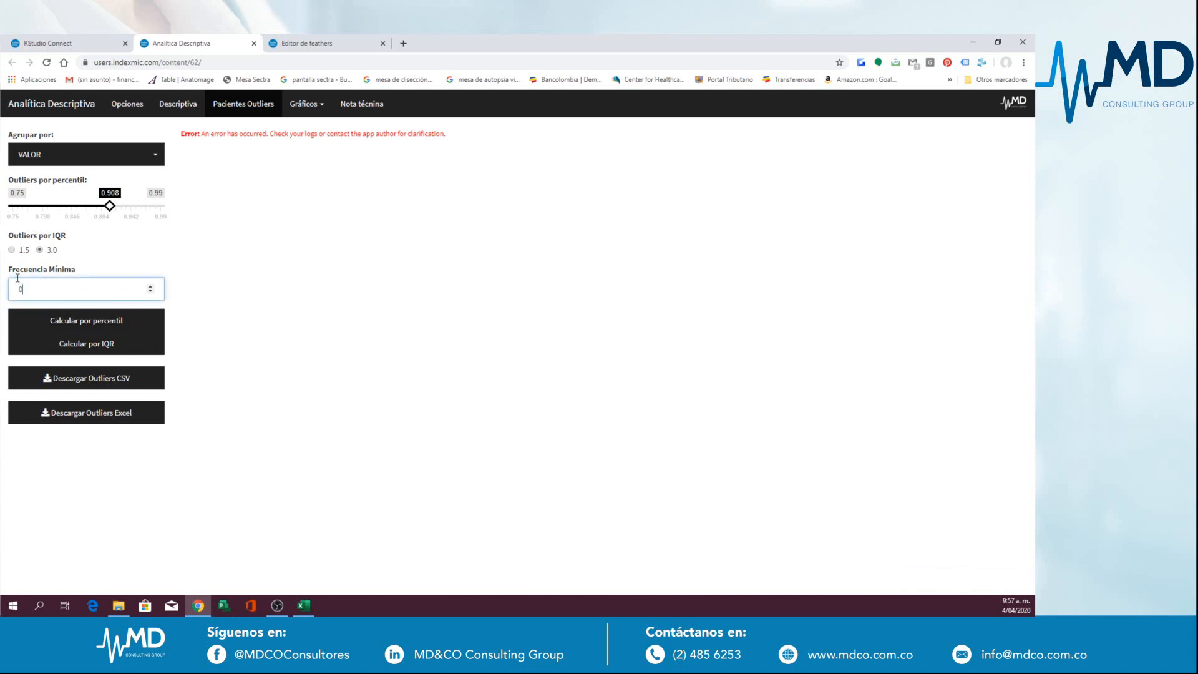
text(0)
click(78, 320)
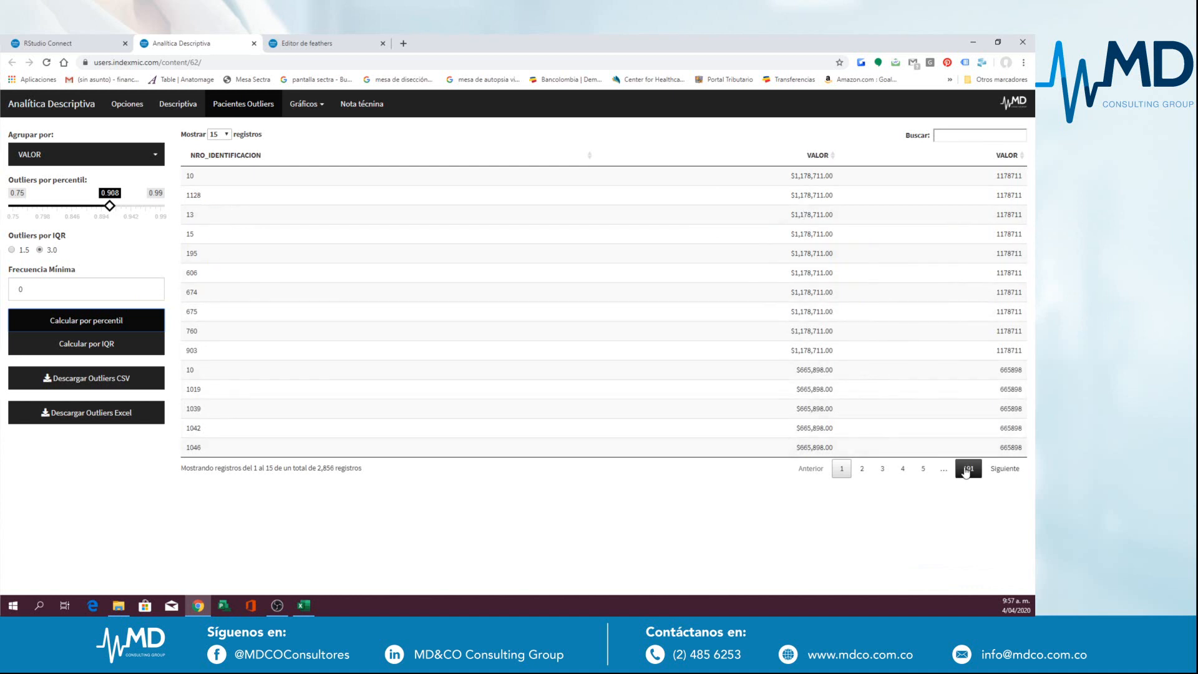
click(834, 156)
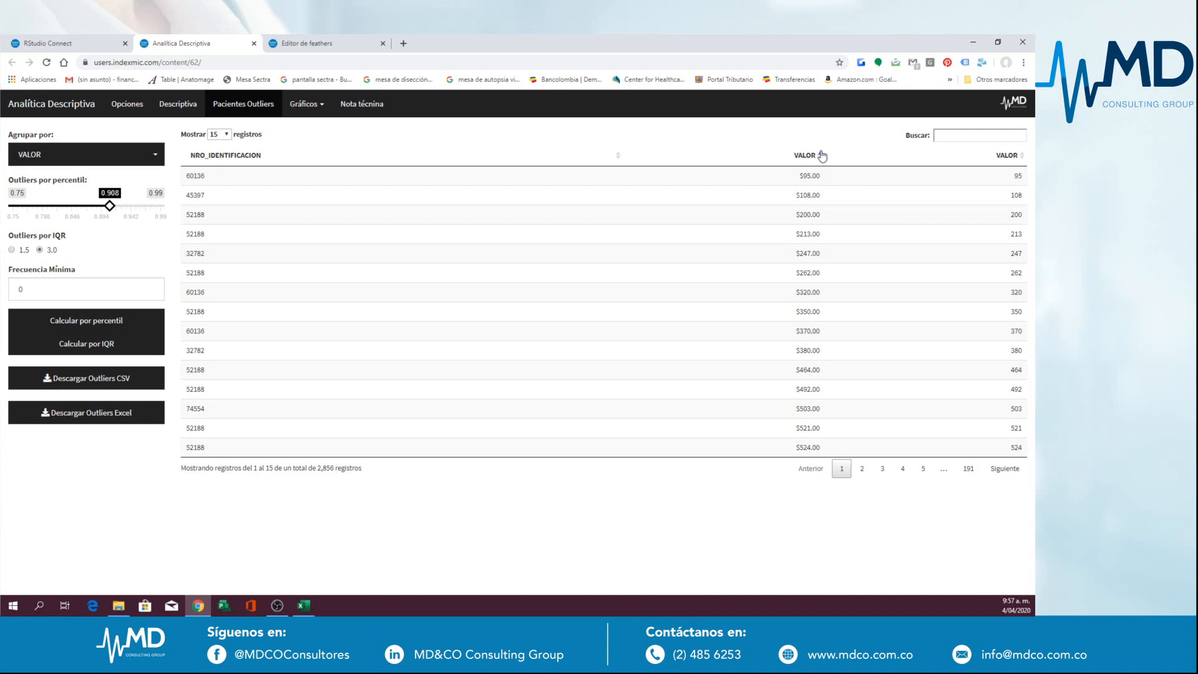
Step: Download the patient outliers as an Excel file and open it in Excel
click(105, 416)
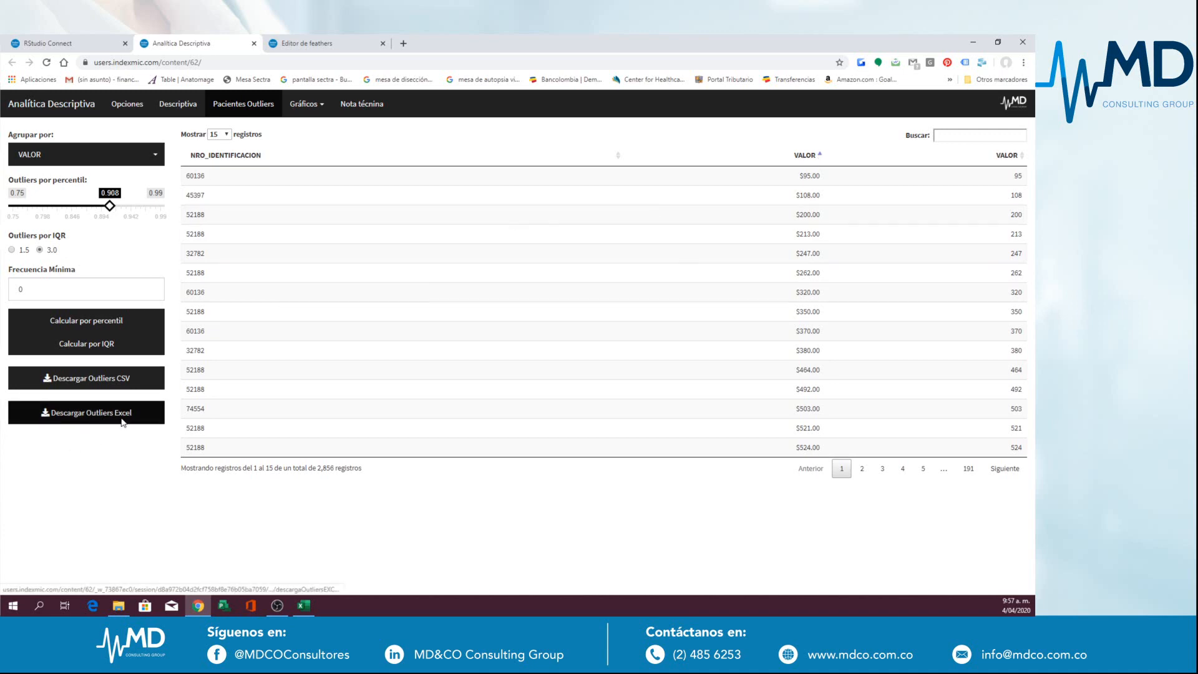
click(490, 341)
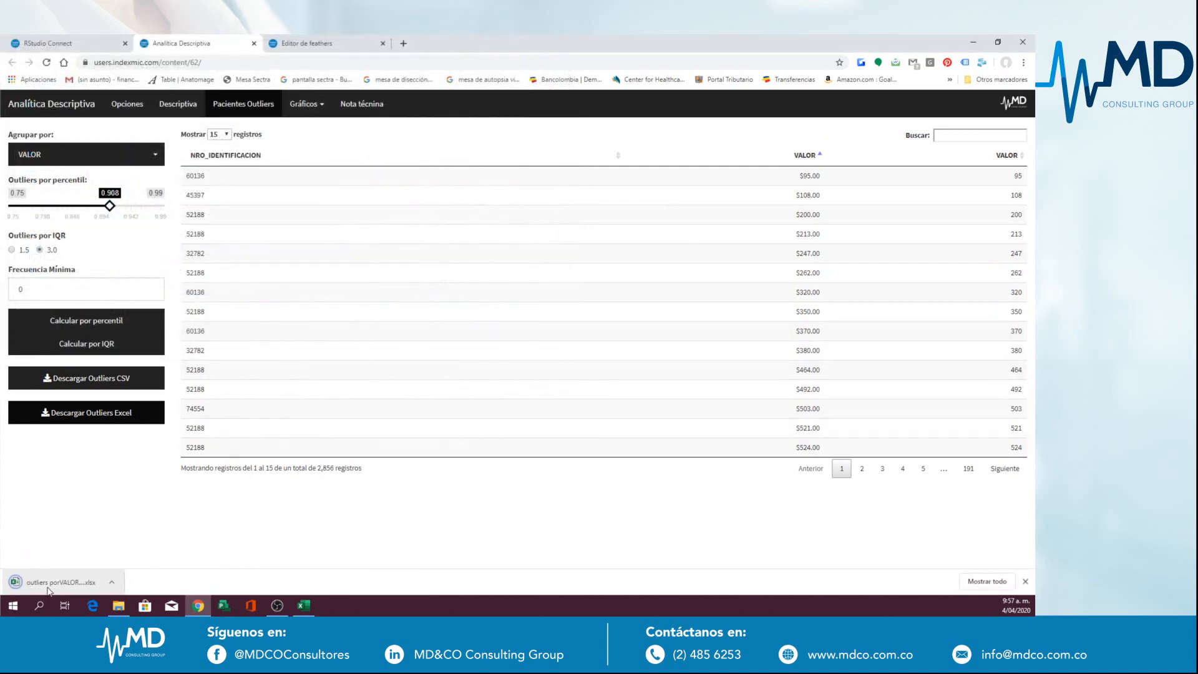
click(48, 582)
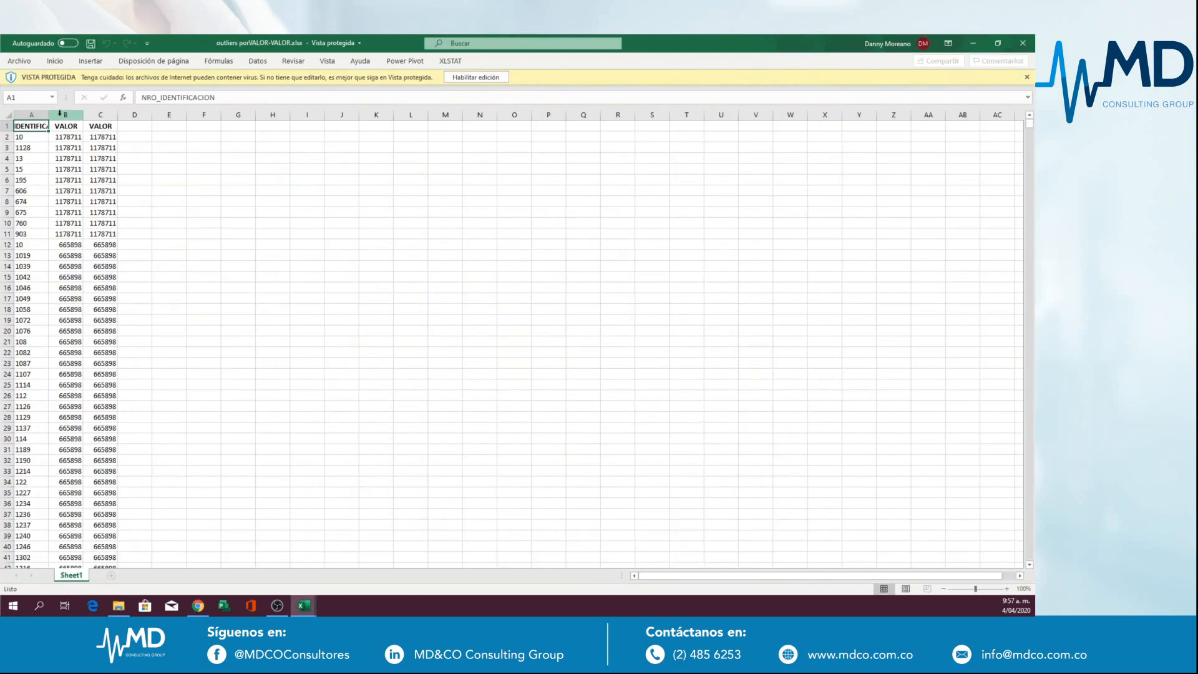
Step: Enable editing of the workbook and format both VALOR columns as Contabilidad with thousands separators and no decimals
click(71, 116)
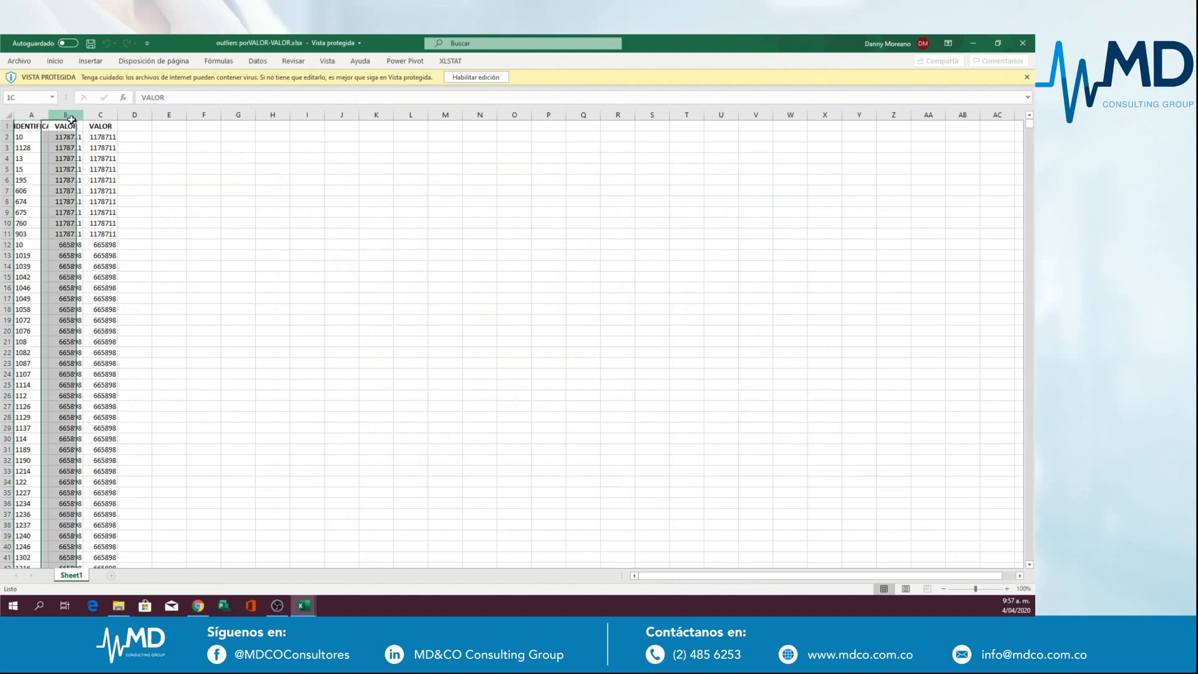
drag(71, 119, 102, 116)
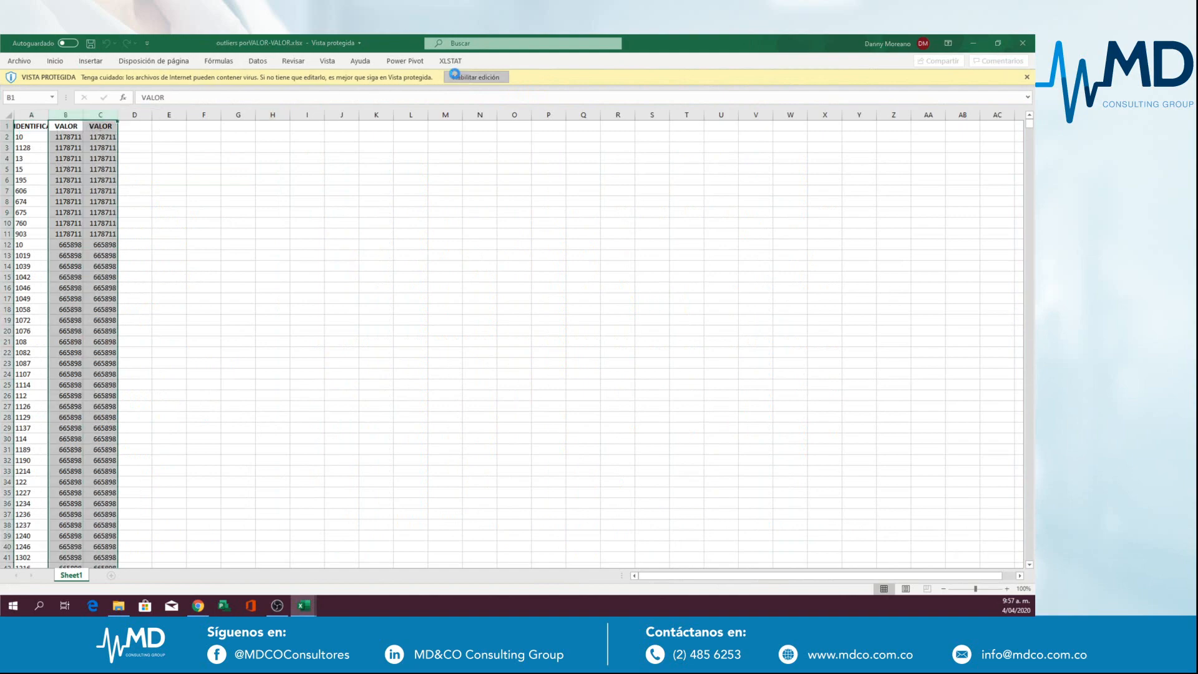
click(454, 74)
click(67, 152)
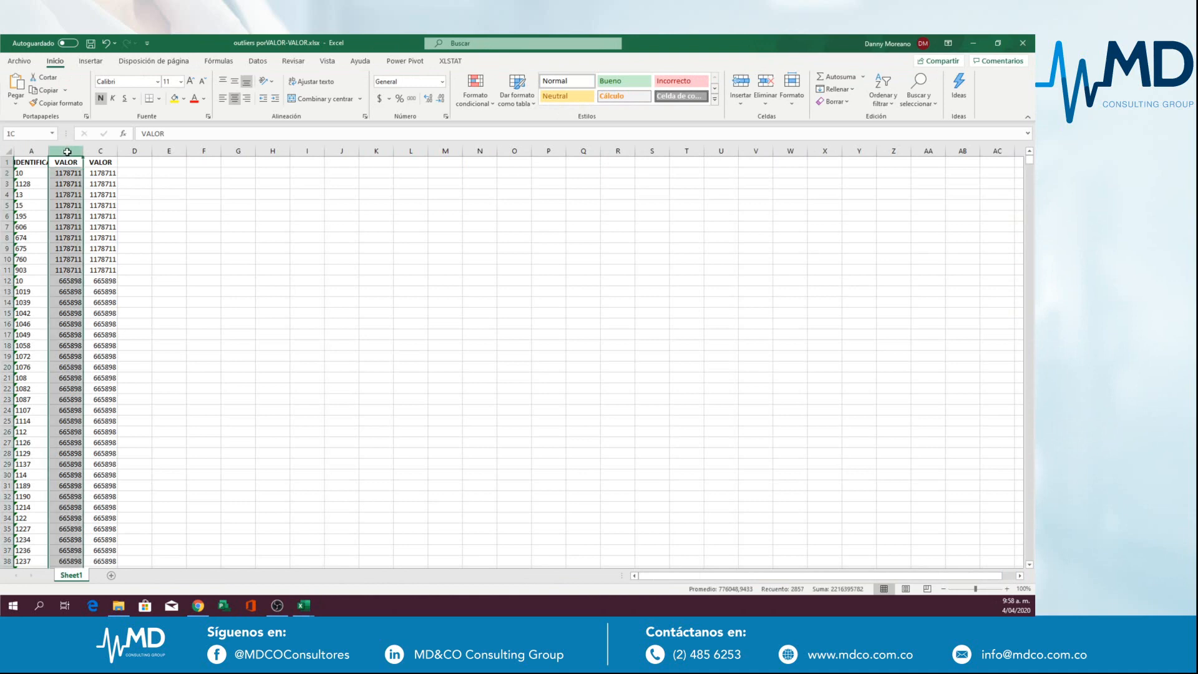
drag(67, 152, 101, 151)
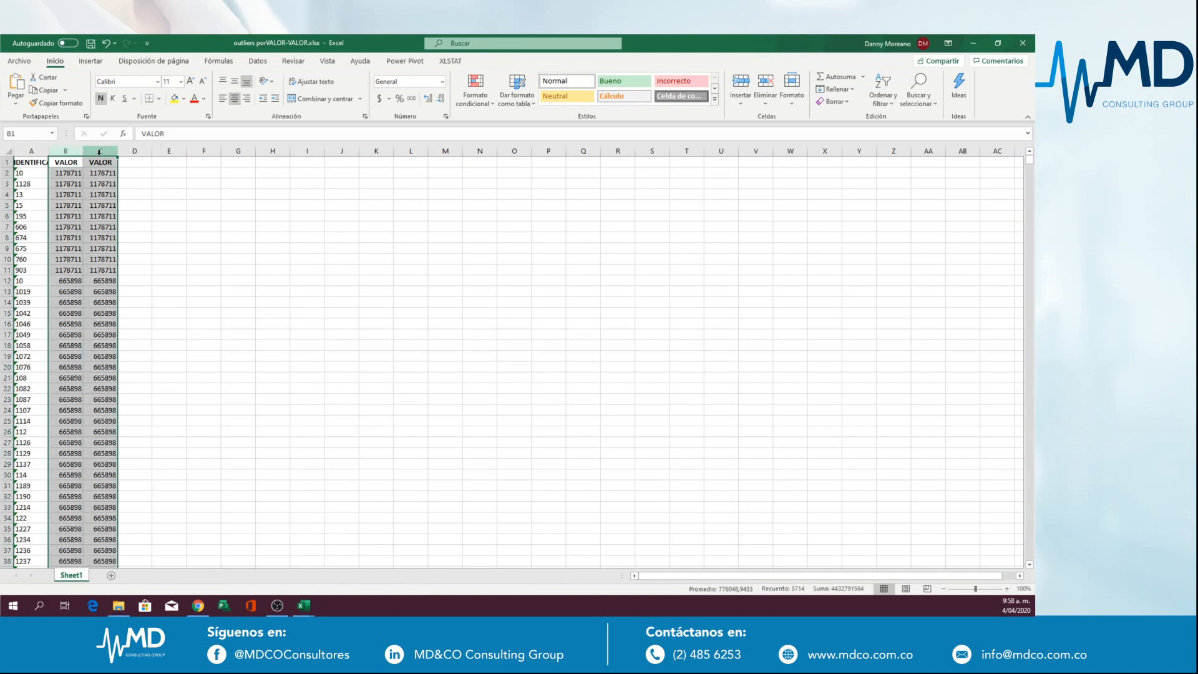
click(442, 82)
click(413, 150)
click(411, 98)
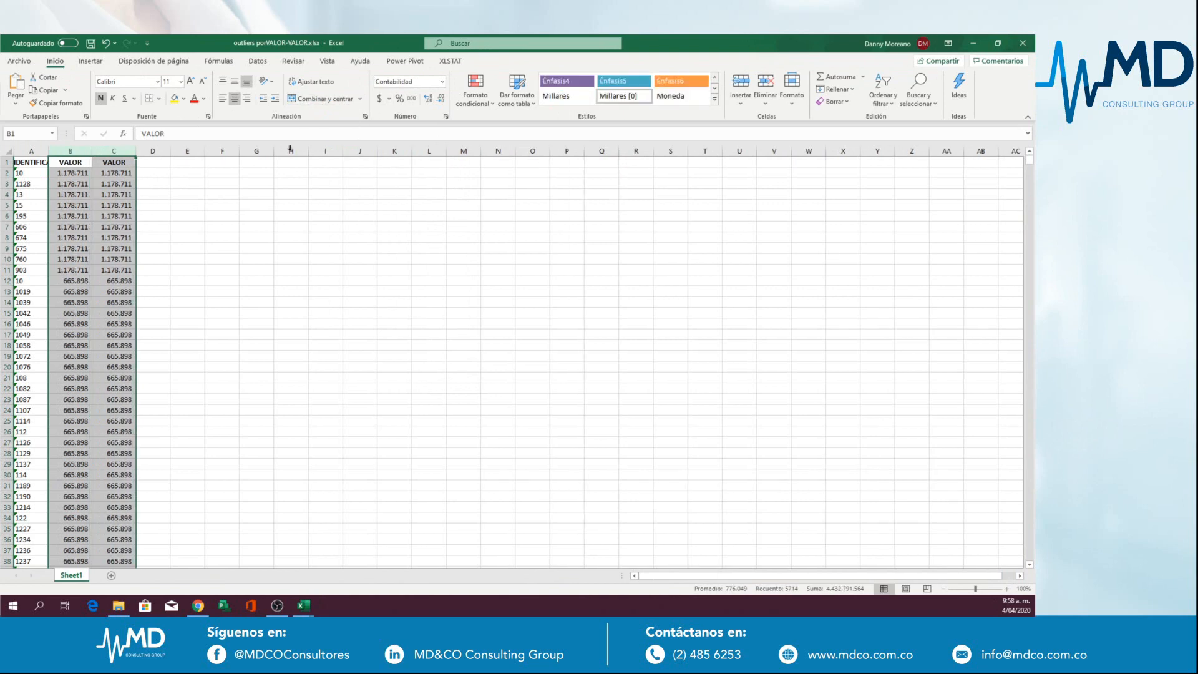
Step: Look through the formatted VALOR amounts down the exported outlier list
click(83, 267)
scroll(74, 306, down, 9)
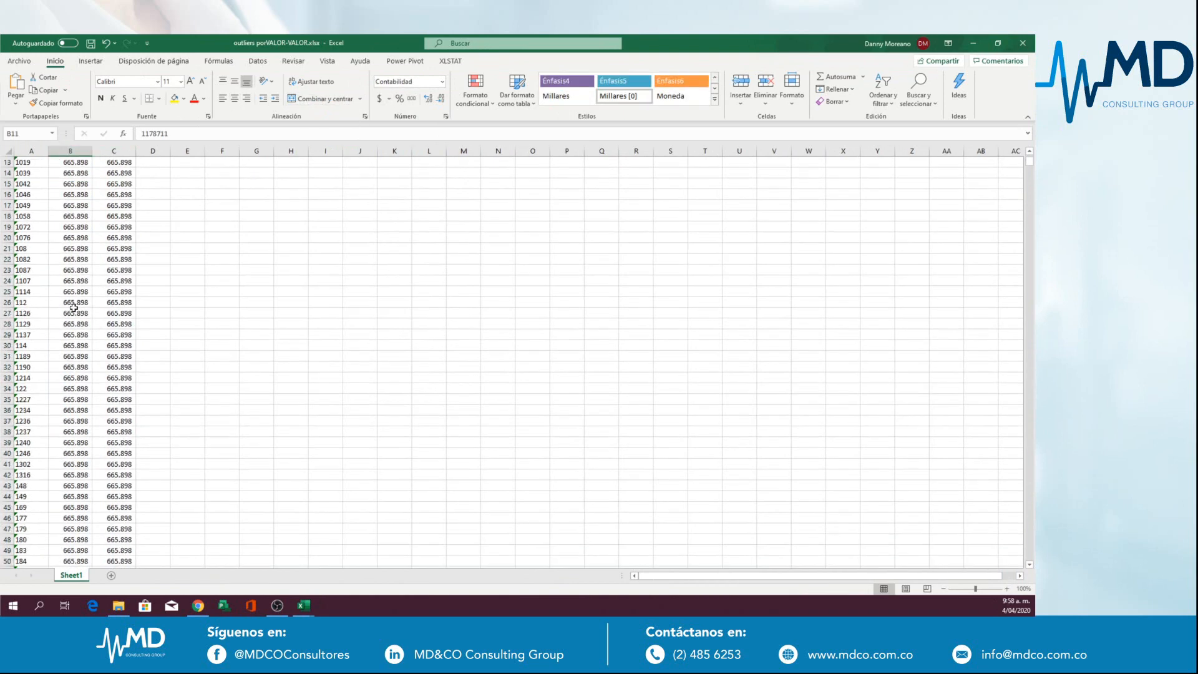
scroll(74, 308, down, 20)
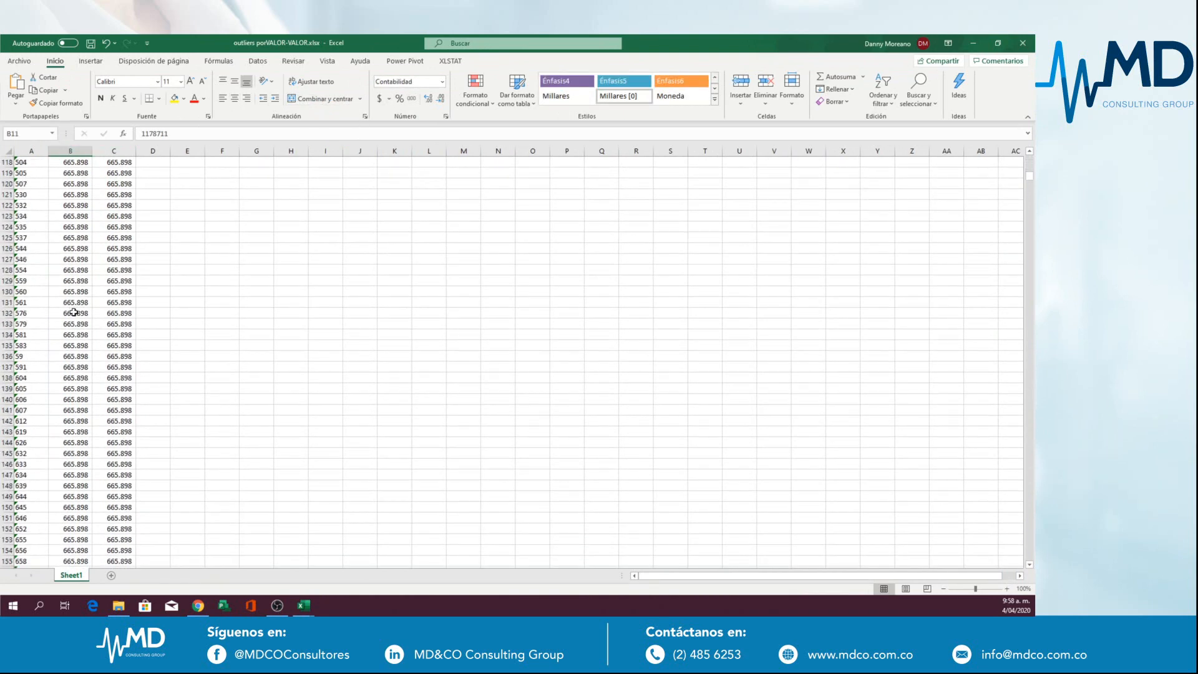
scroll(72, 318, down, 15)
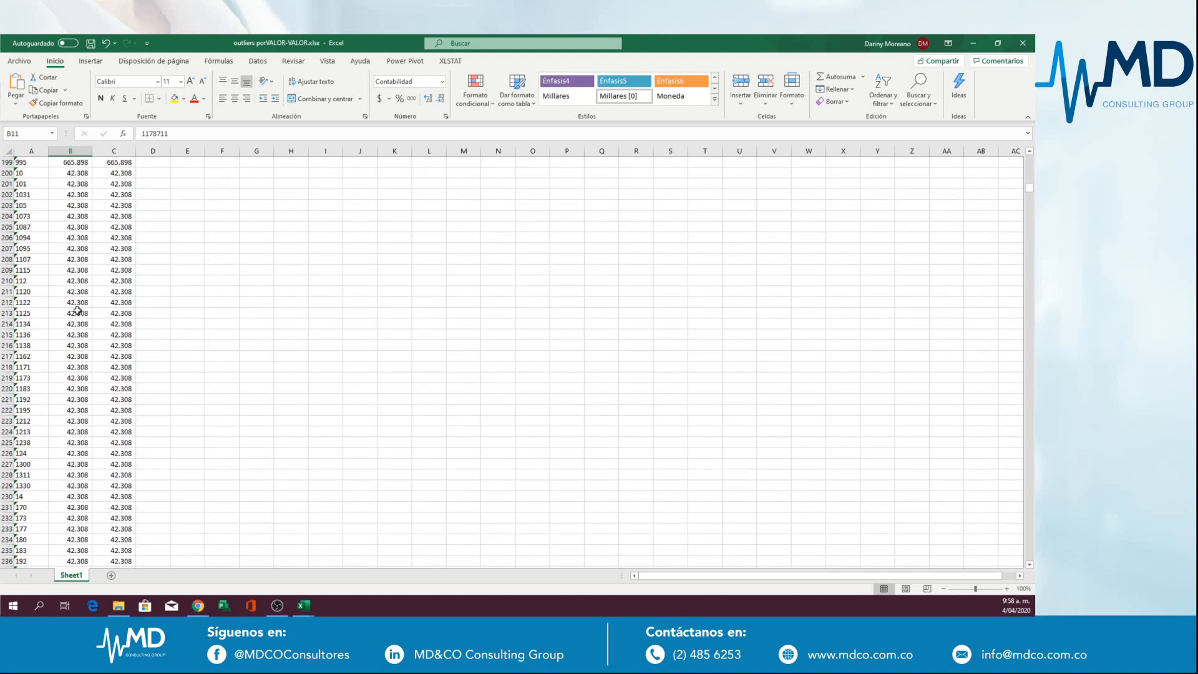
click(77, 311)
scroll(82, 325, down, 16)
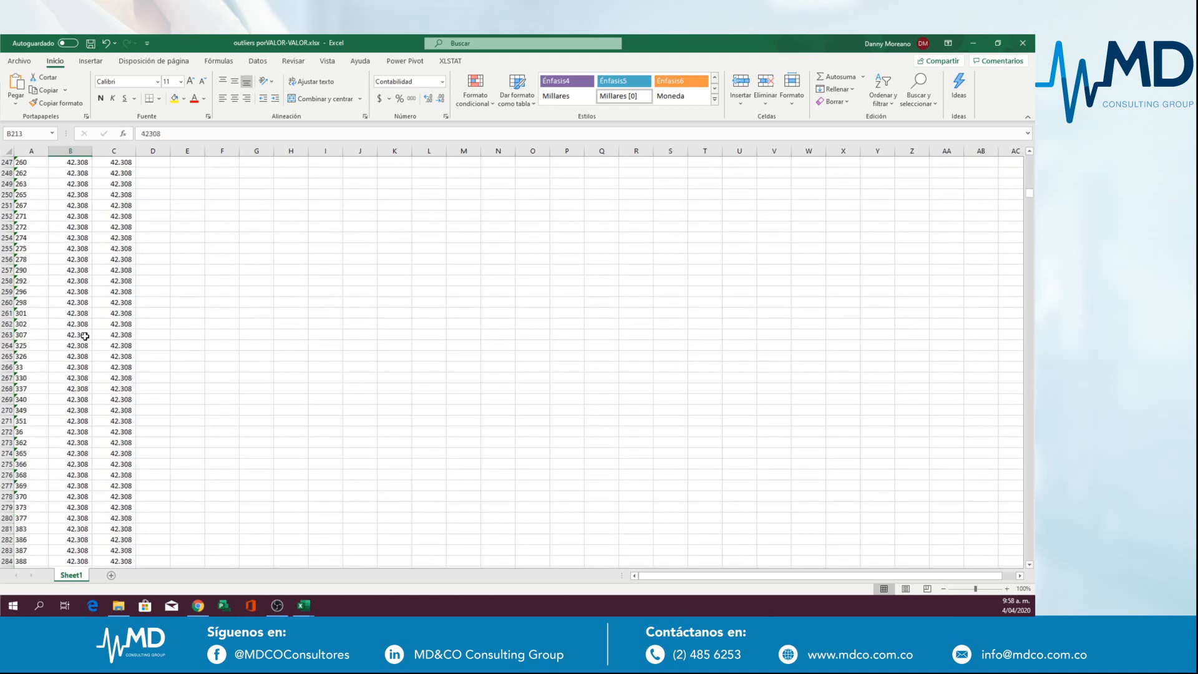
scroll(88, 330, up, 20)
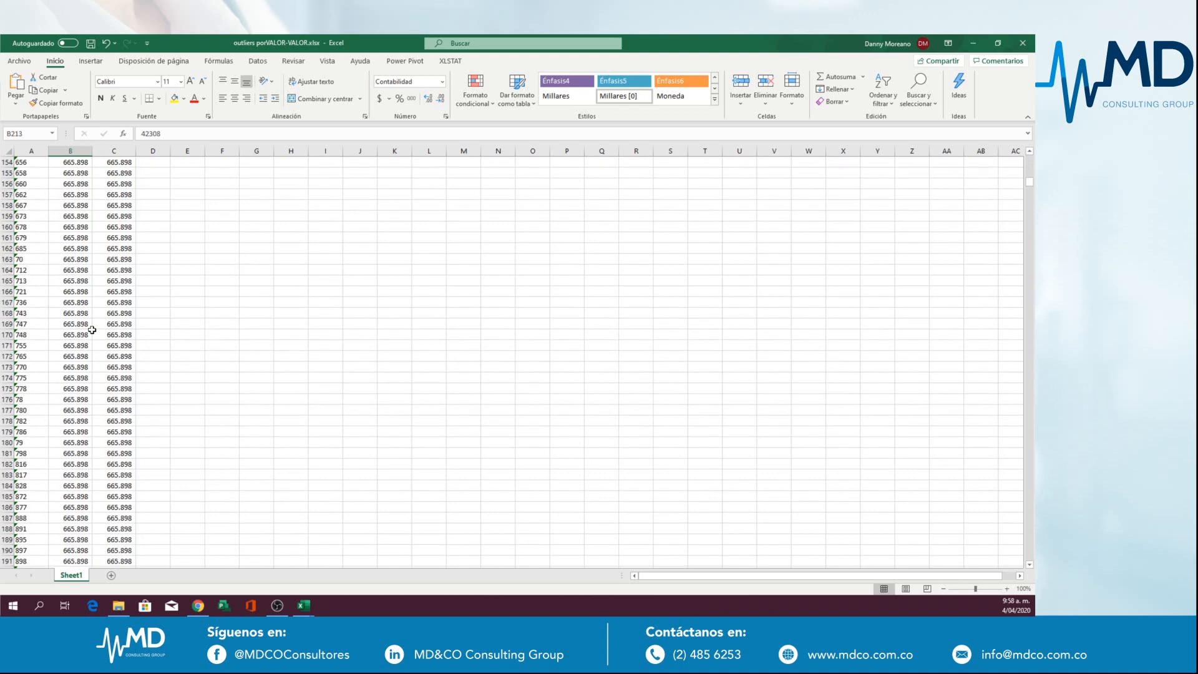
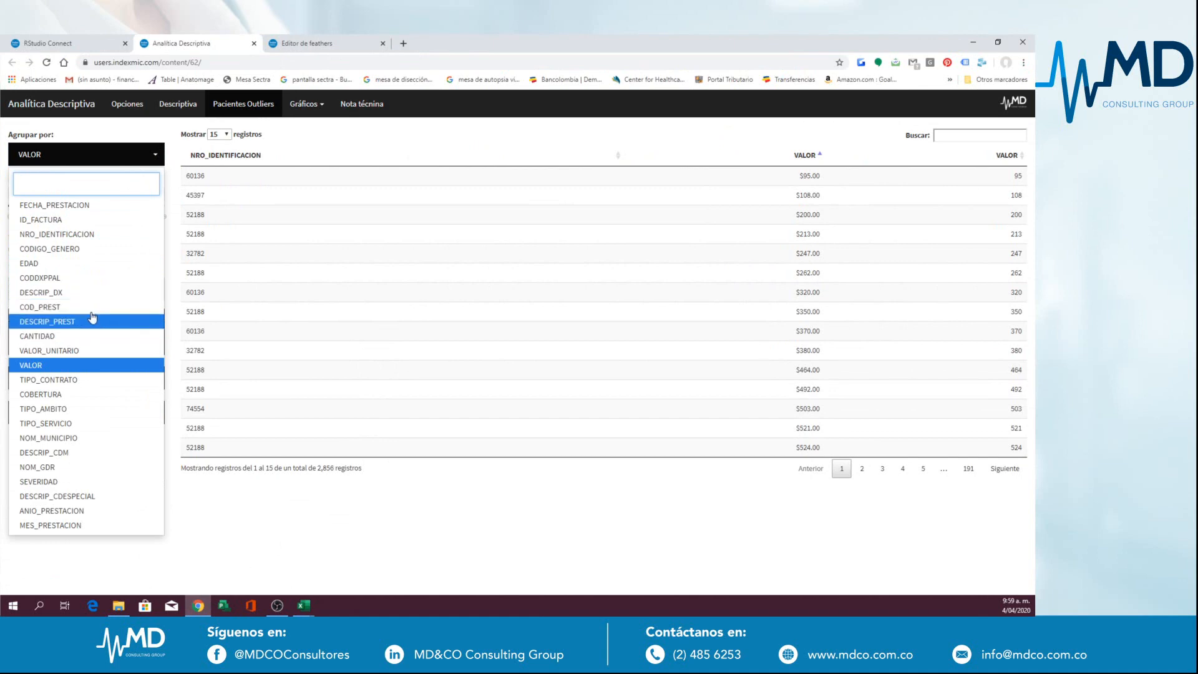
Step: In Analítica Descriptiva, calculate the patient outliers by percentile grouped by TIPO_SERVICIO and review the first five result pages
click(71, 424)
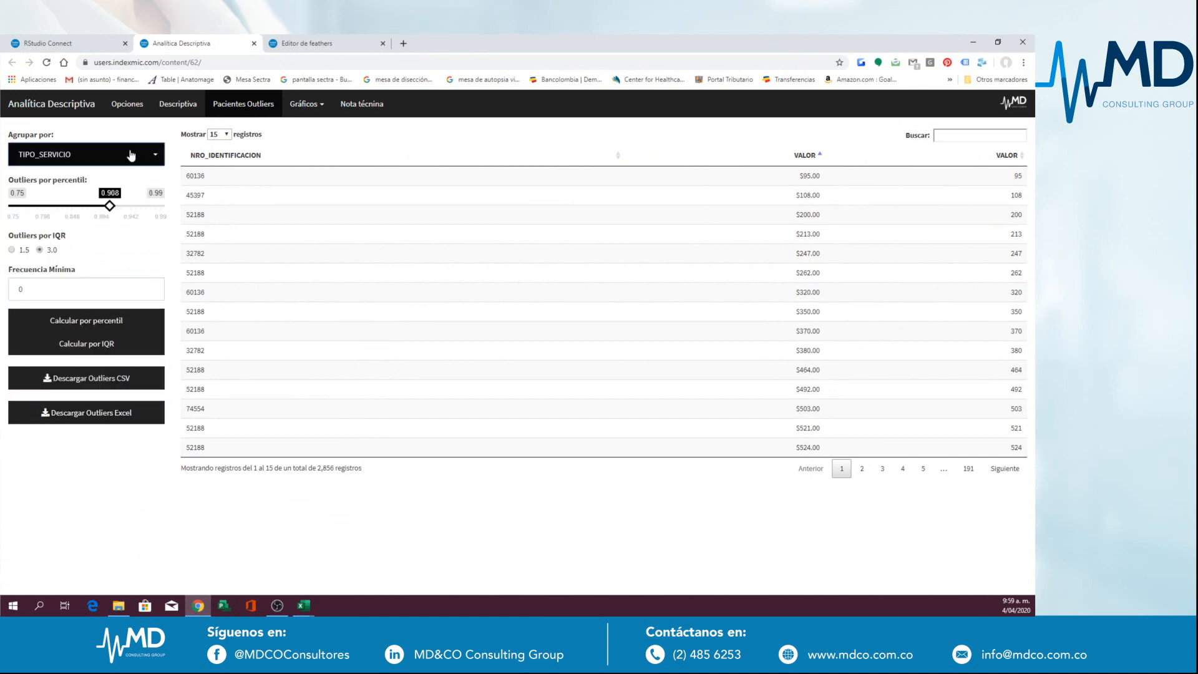
click(66, 347)
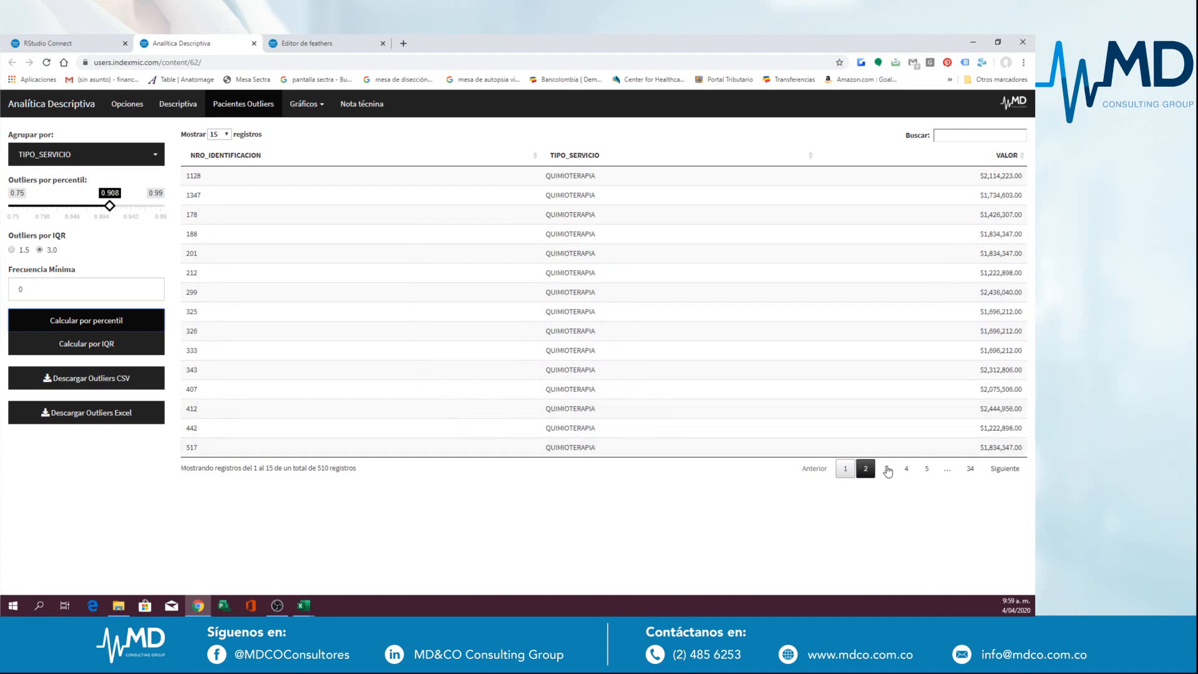
click(868, 472)
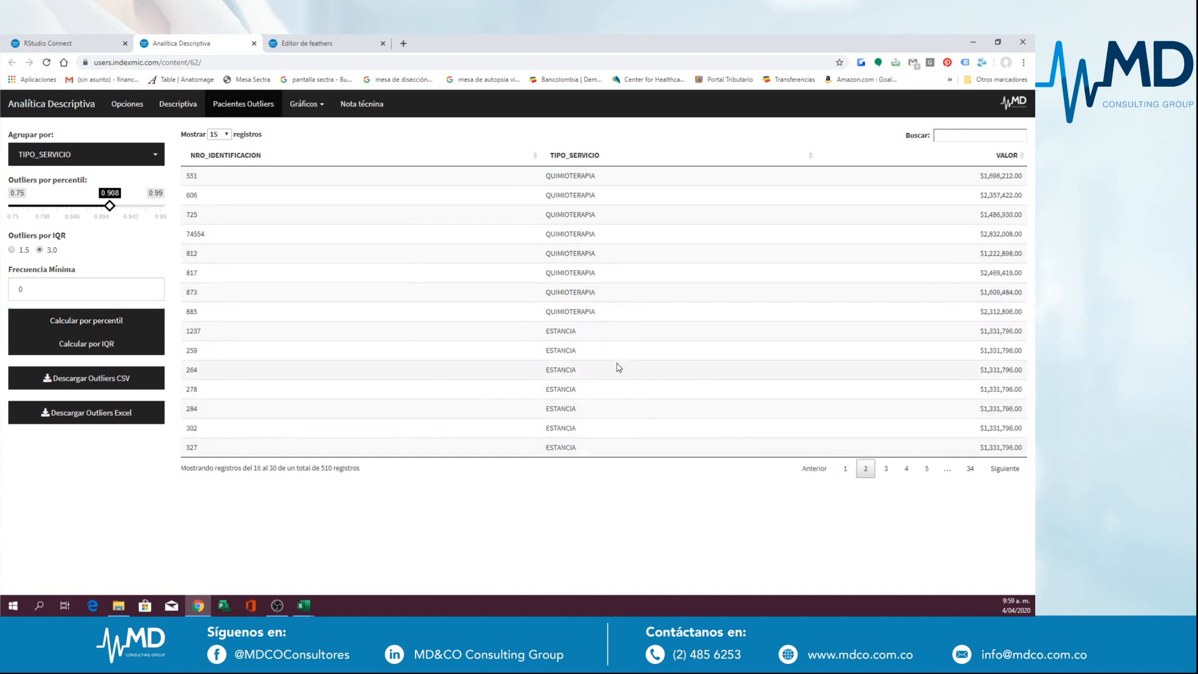
click(885, 468)
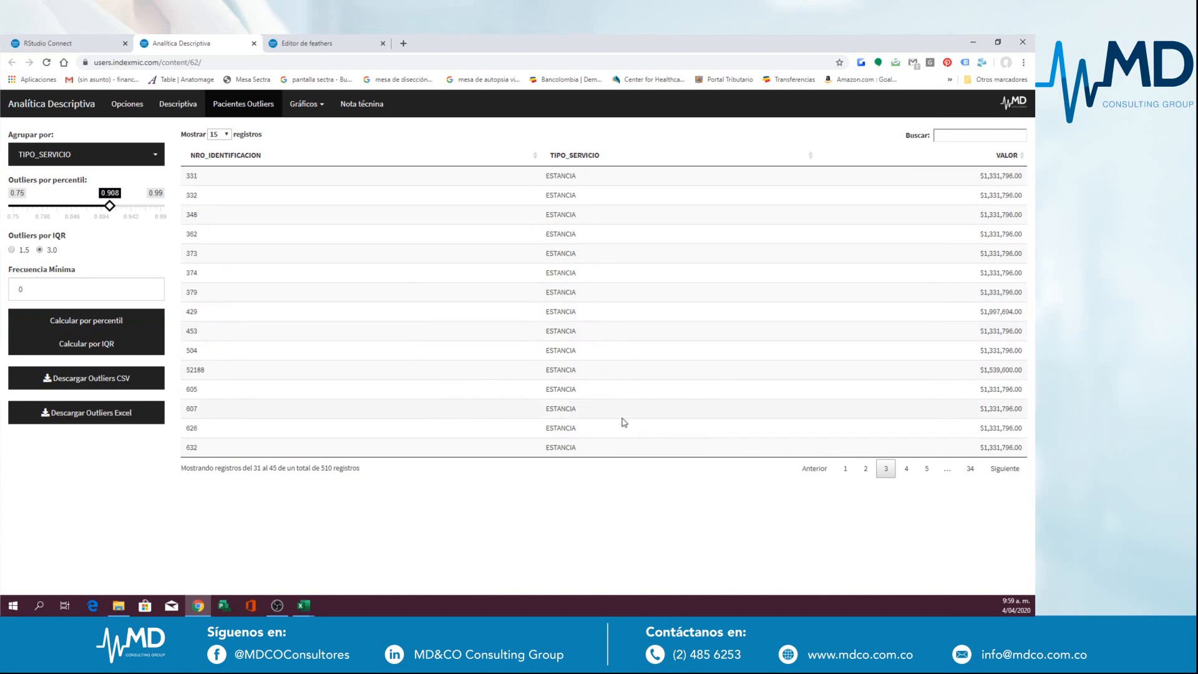
click(905, 468)
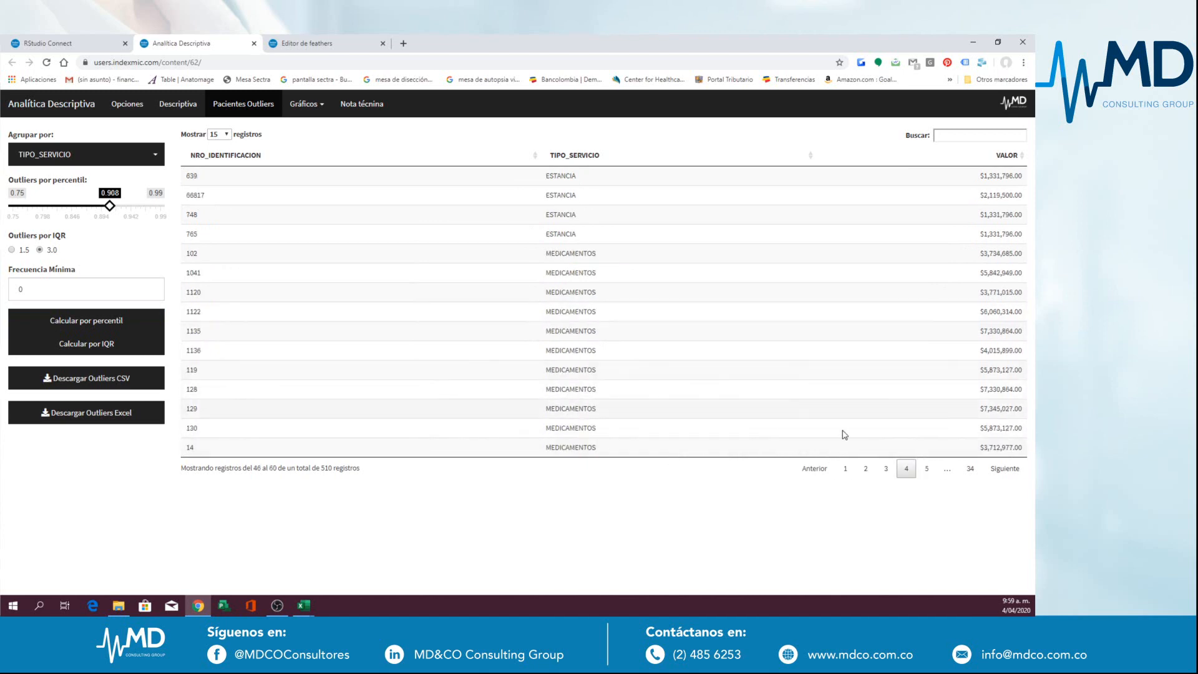
click(926, 469)
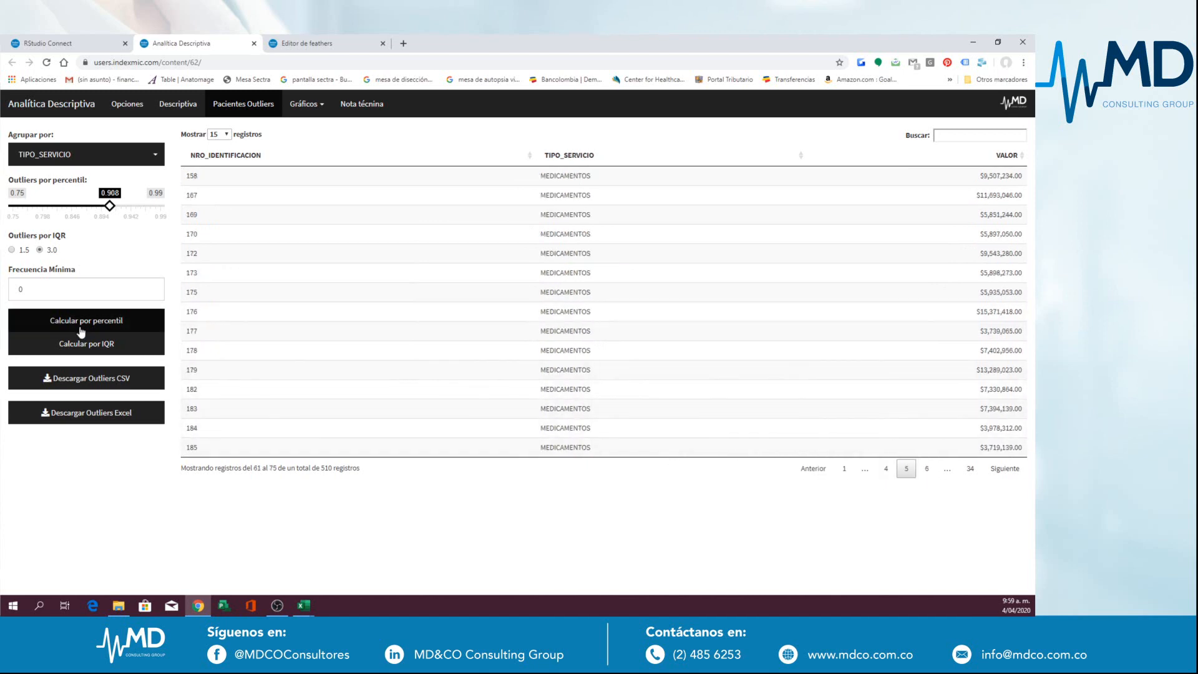
Step: Recalculate the outliers by percentile grouped by DESCRIP_PREST and browse the results through to page 5
click(90, 156)
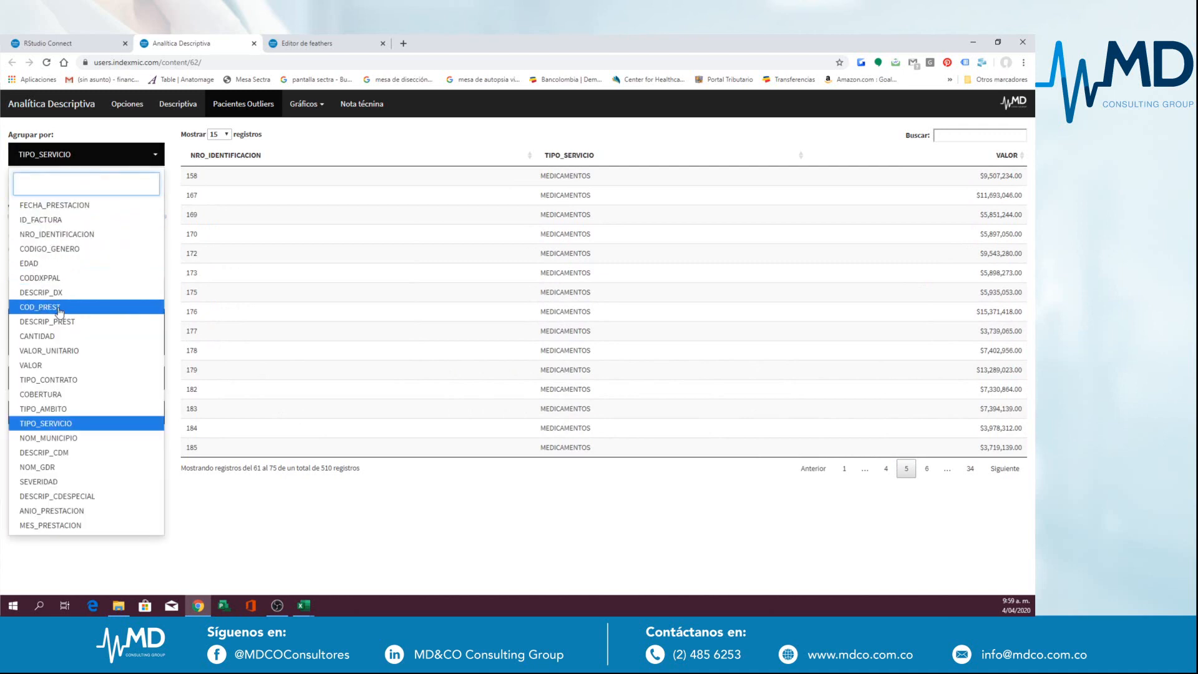
click(58, 330)
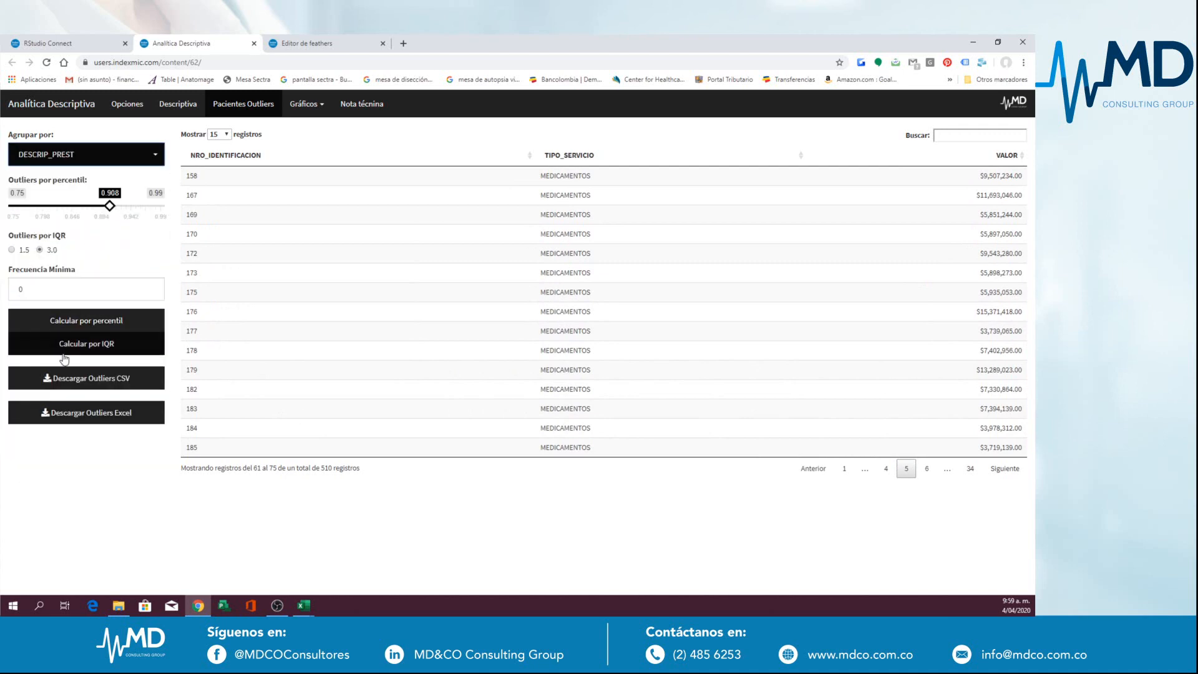
click(92, 327)
click(91, 327)
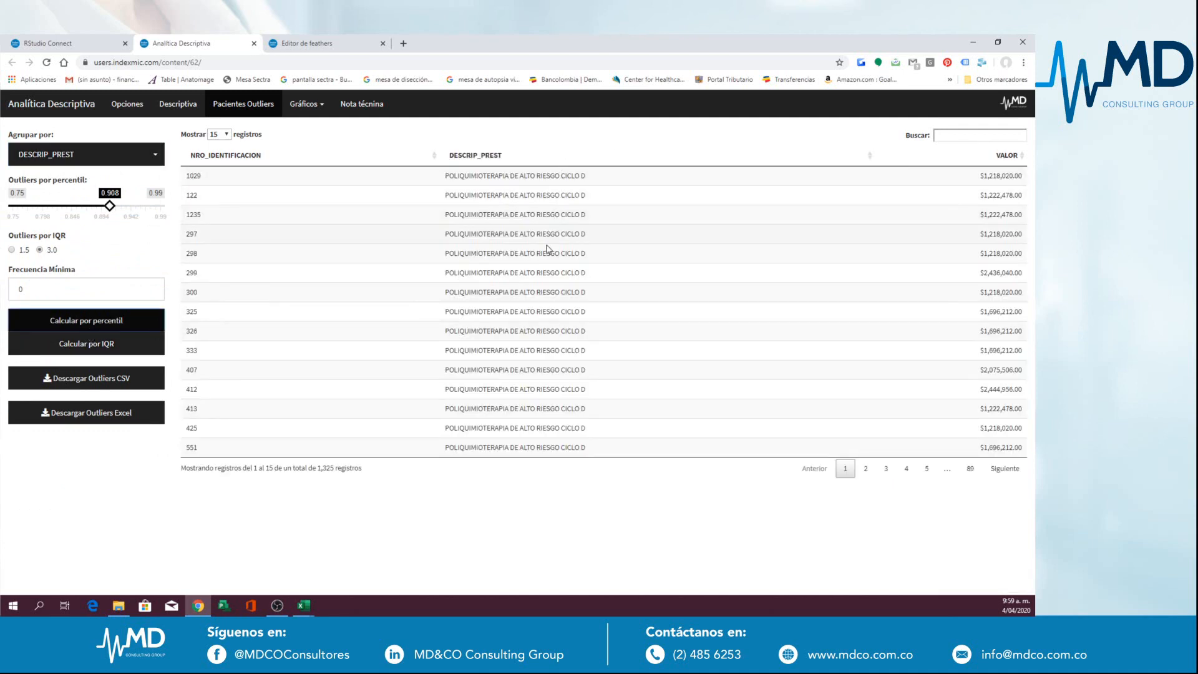
click(886, 478)
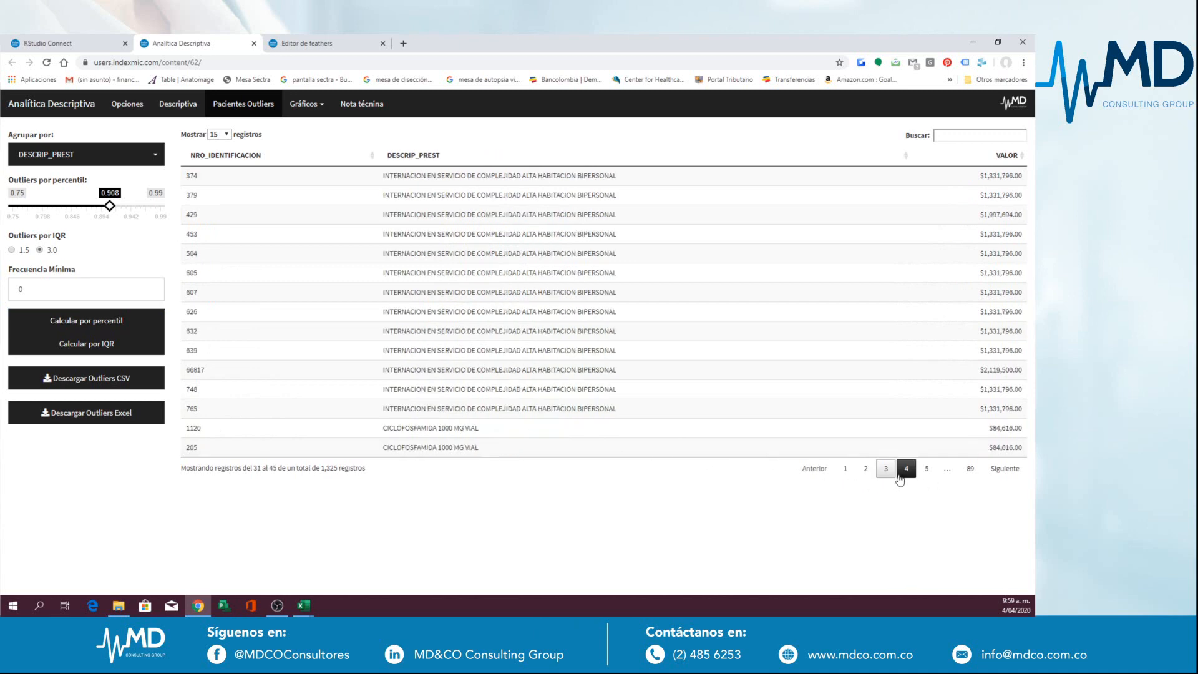
click(928, 471)
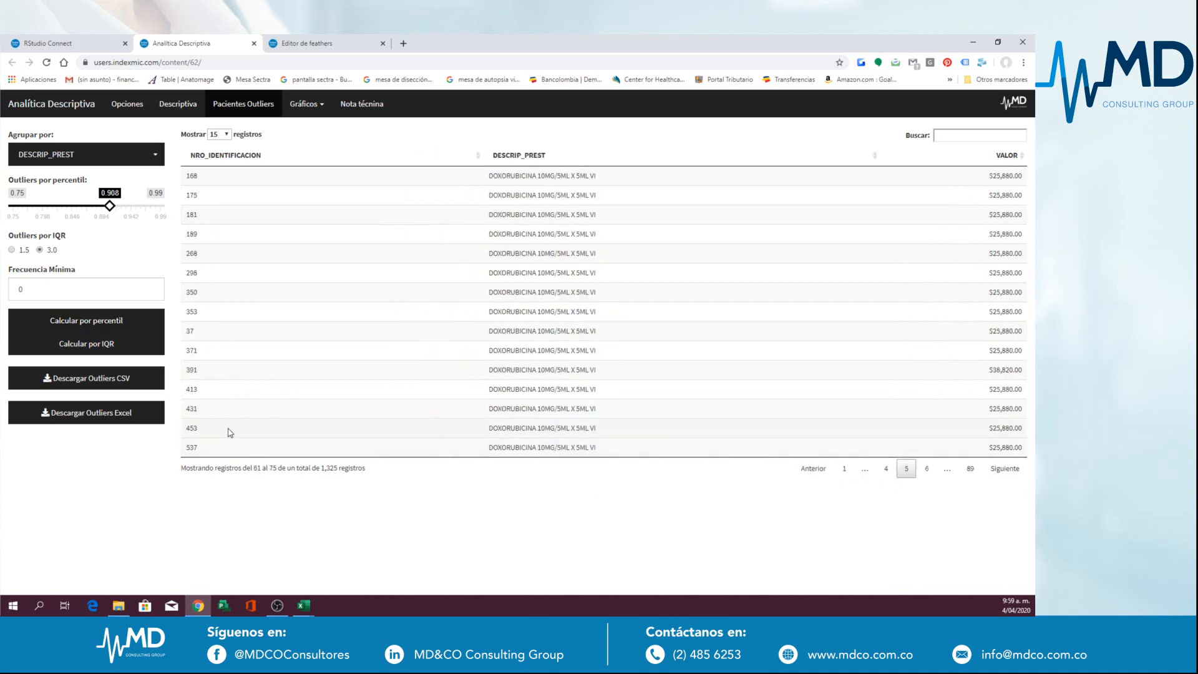
Step: Open the Histogramas y barras chart settings and view the columns available for plotting
click(296, 115)
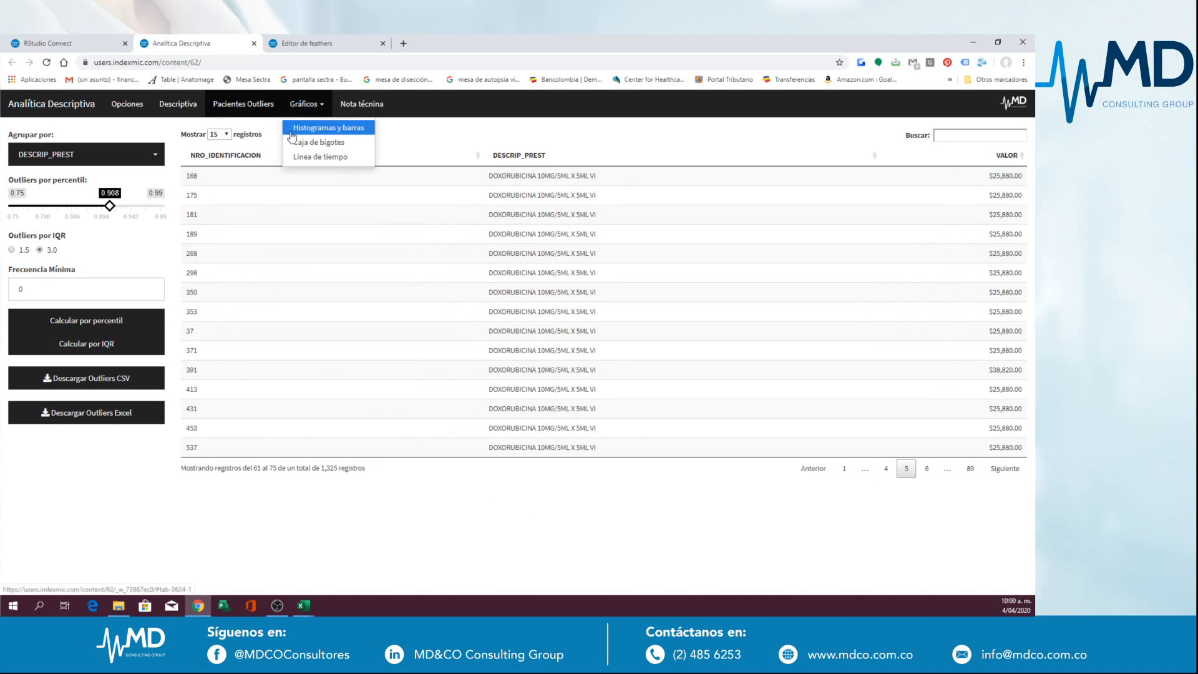
click(296, 127)
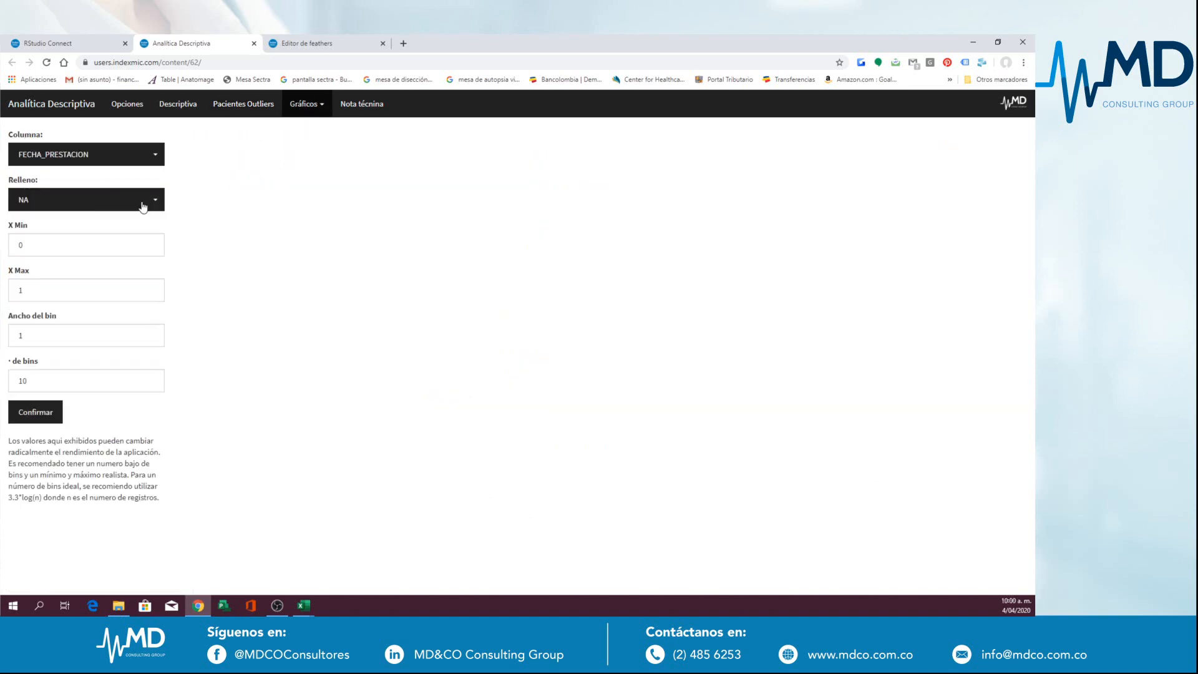
click(157, 165)
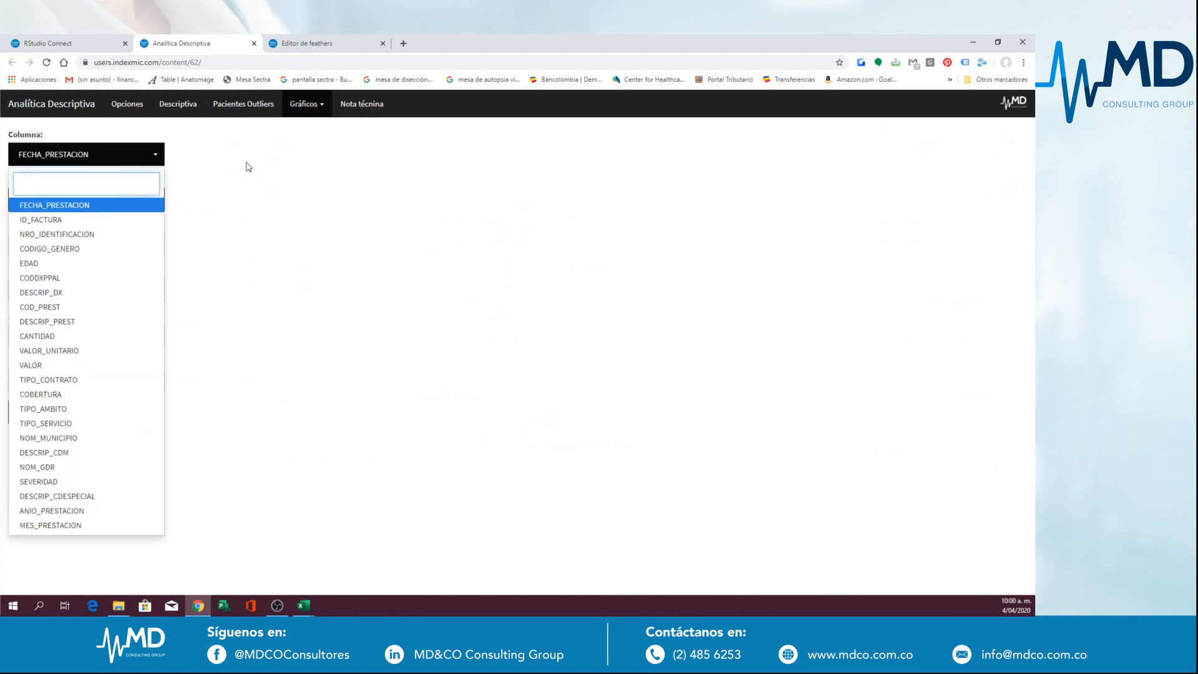
click(245, 163)
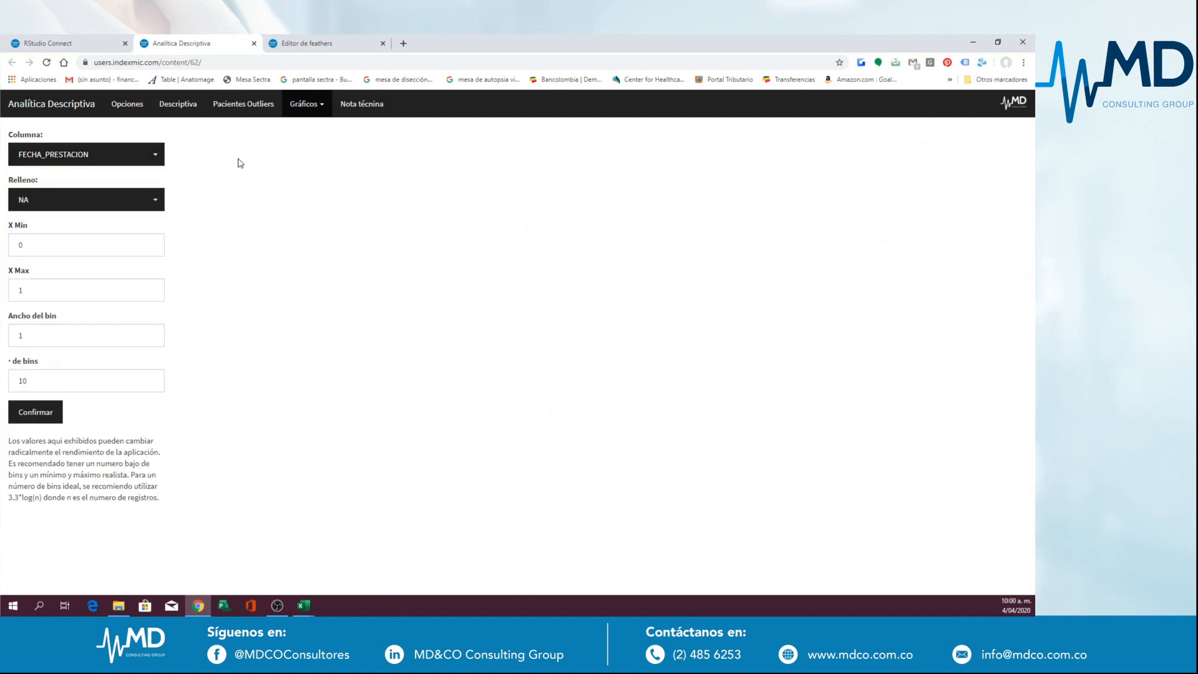
click(322, 106)
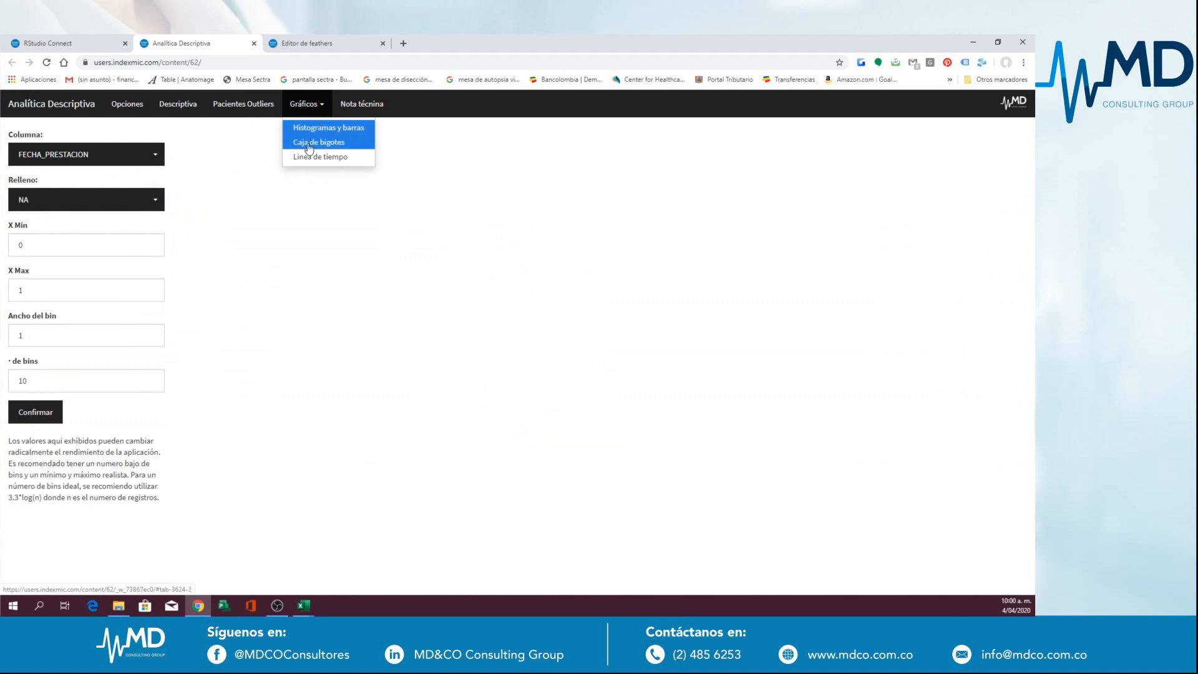
click(219, 152)
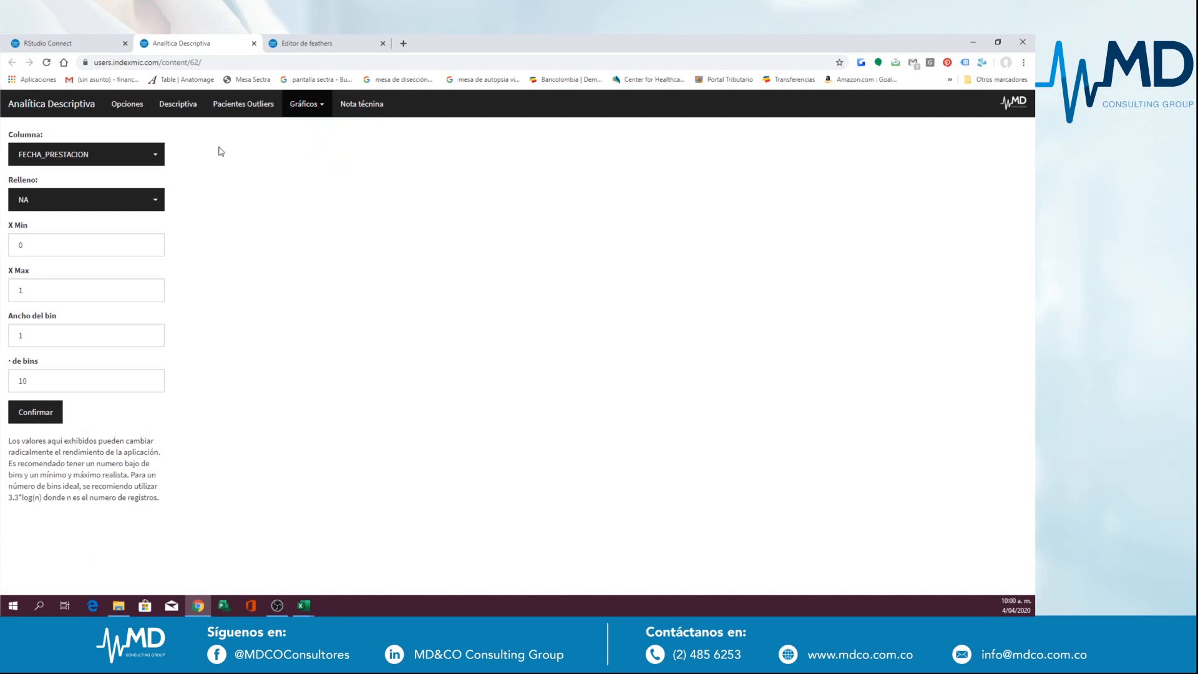
click(120, 155)
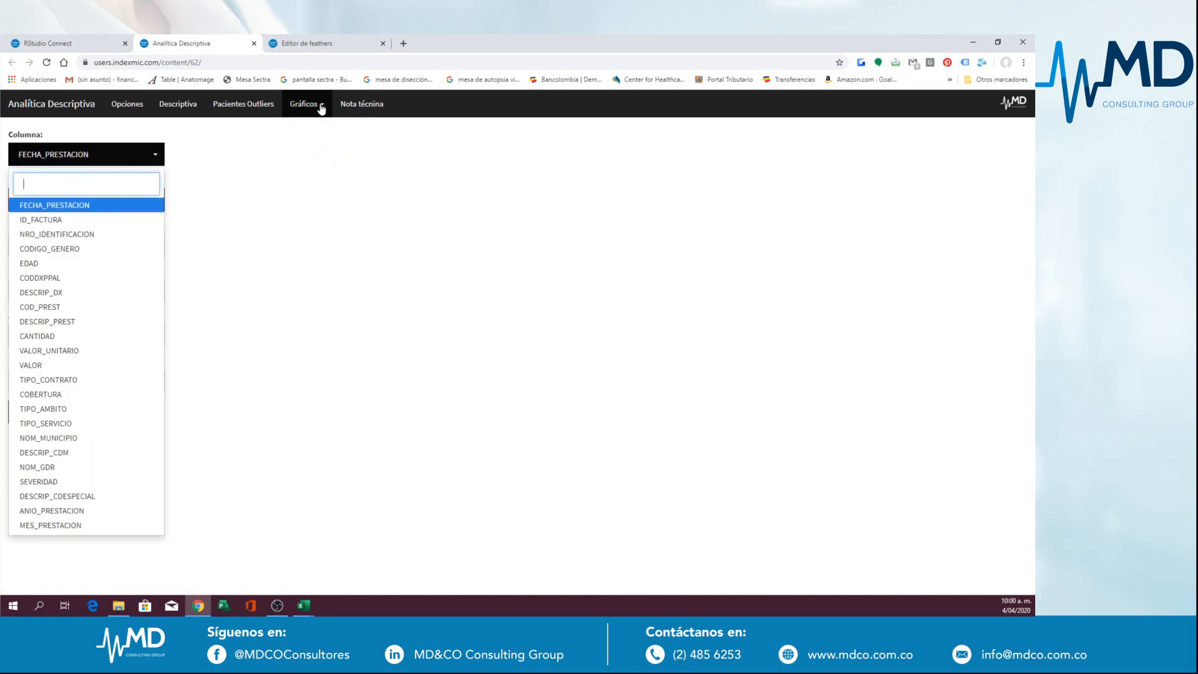
click(320, 107)
click(188, 141)
Step: Plot a histogram of EDAD filled by CODIGO_GENERO, with X Max 106 and 10 bins
click(158, 154)
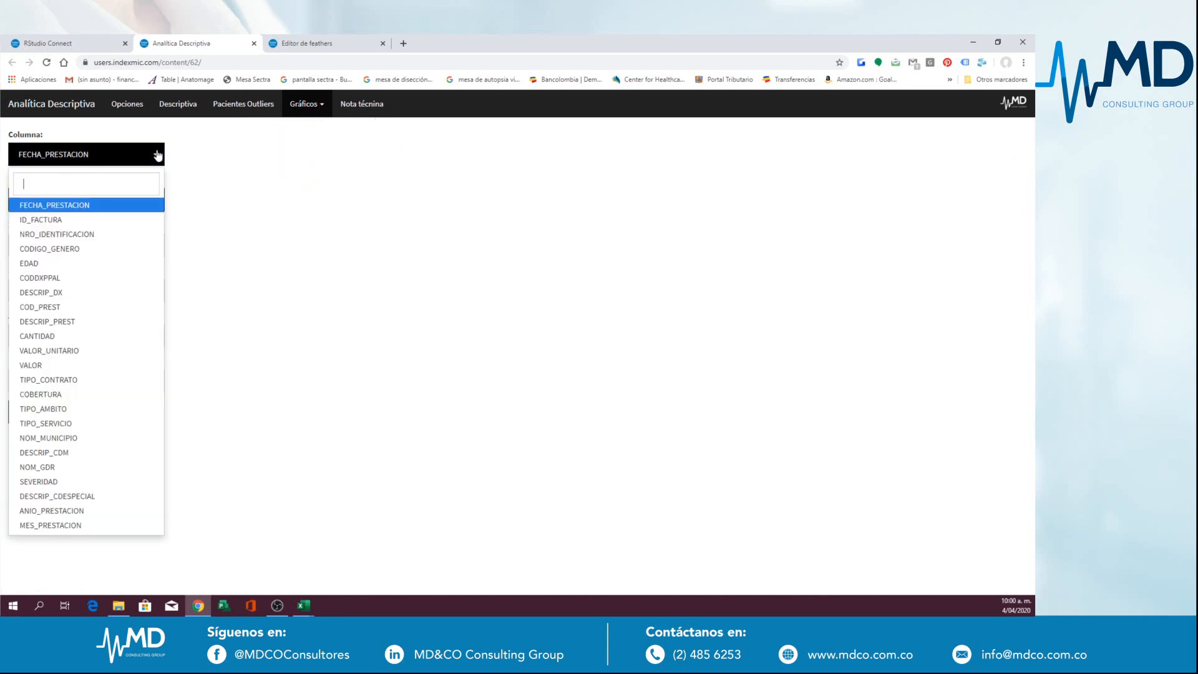
click(98, 263)
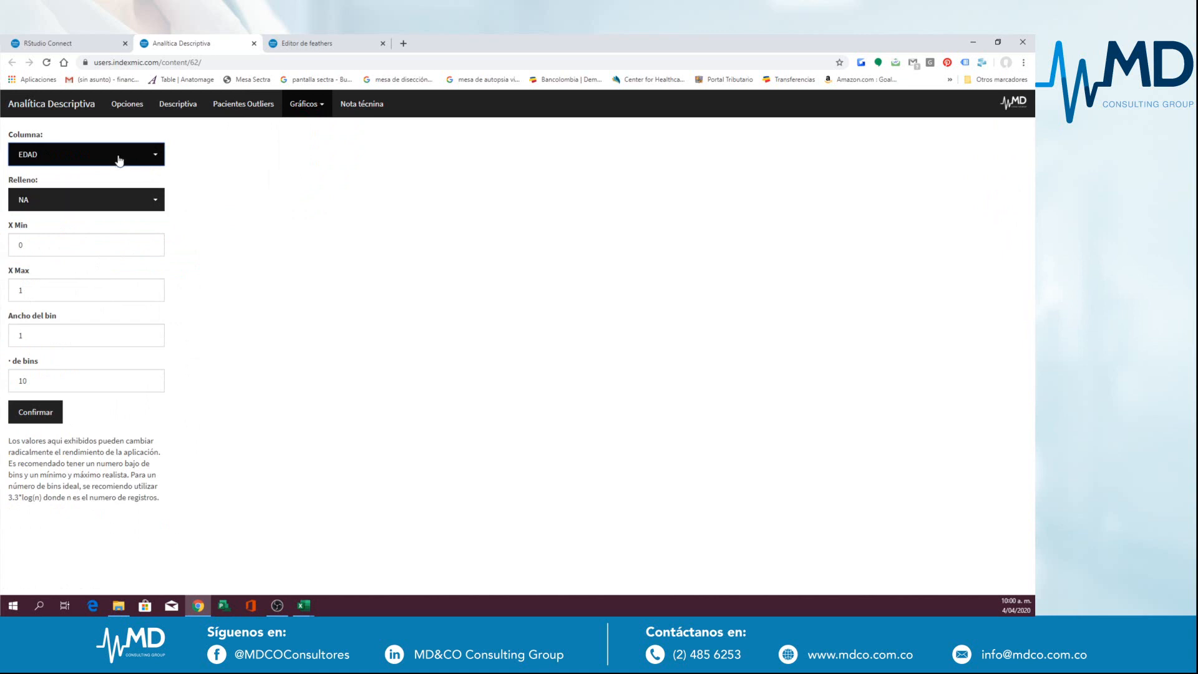
click(155, 202)
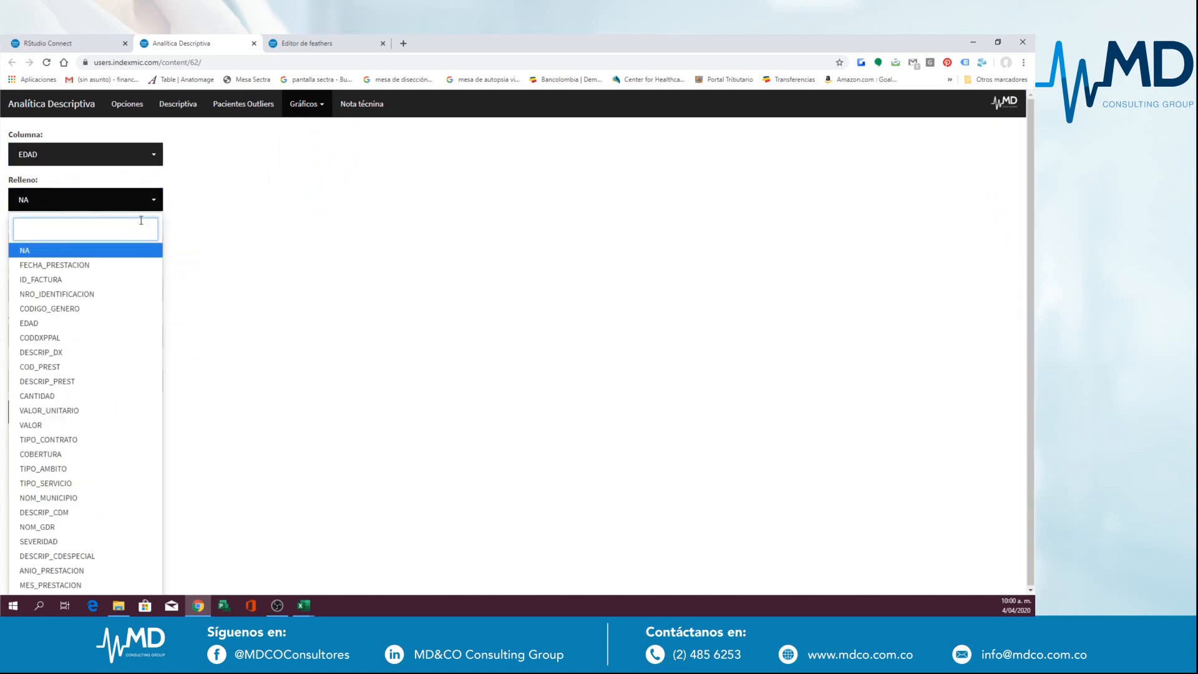
click(97, 310)
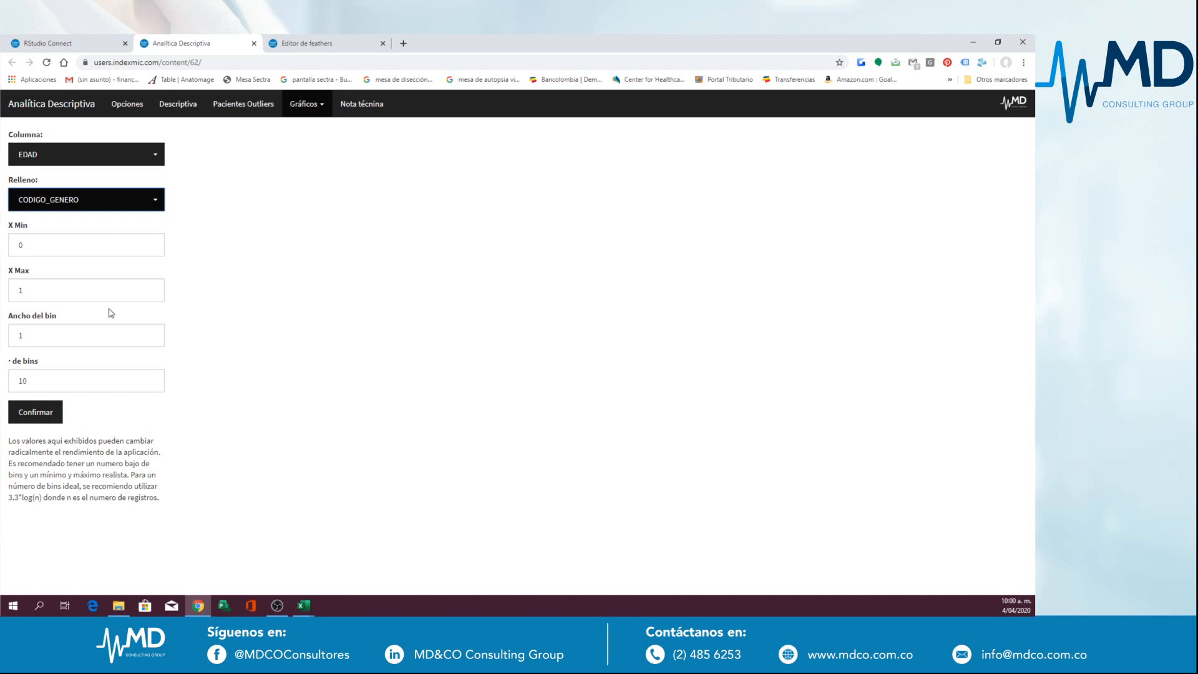
click(46, 288)
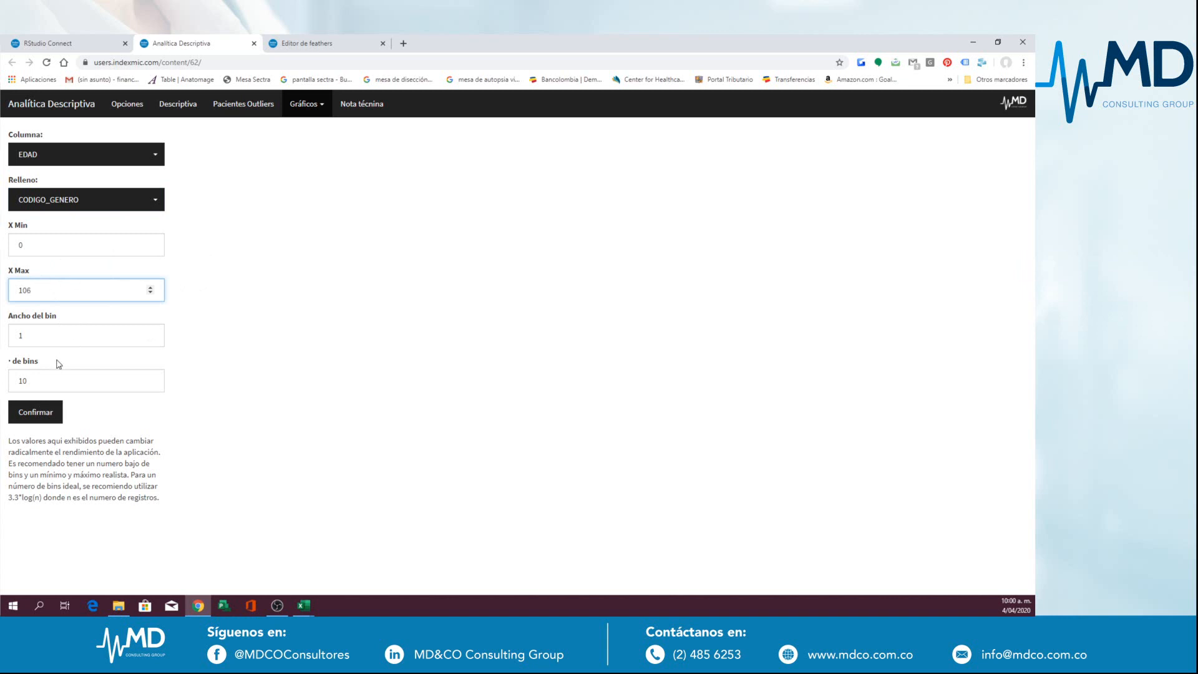
click(49, 383)
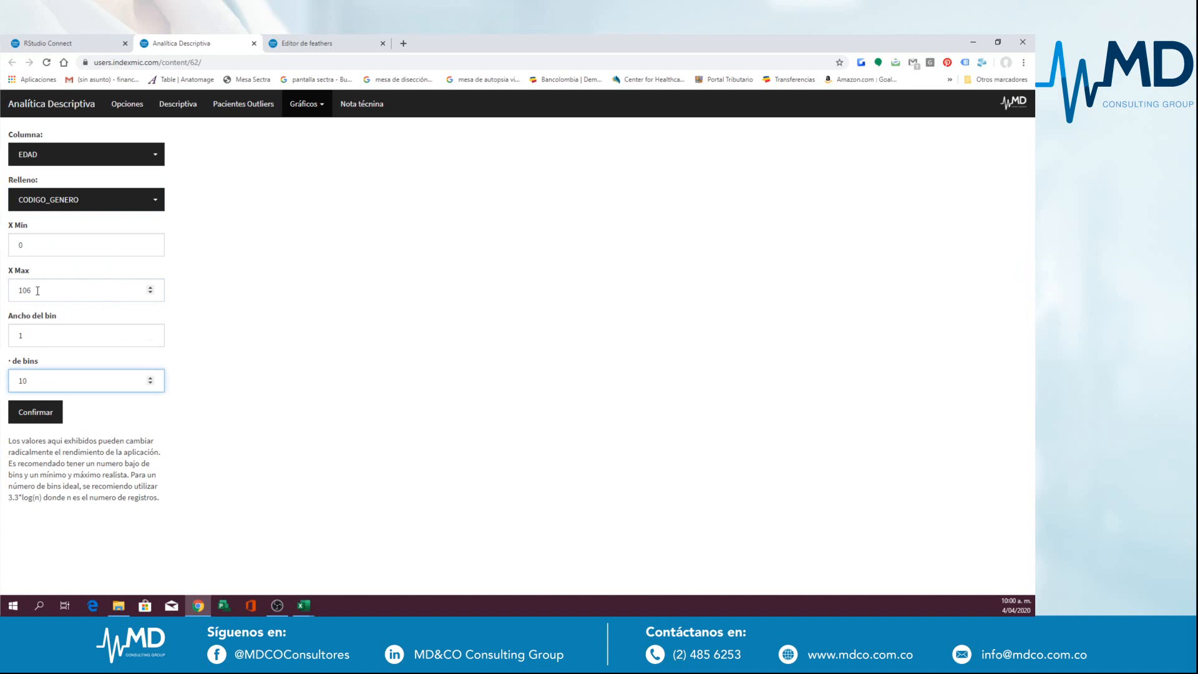
click(31, 418)
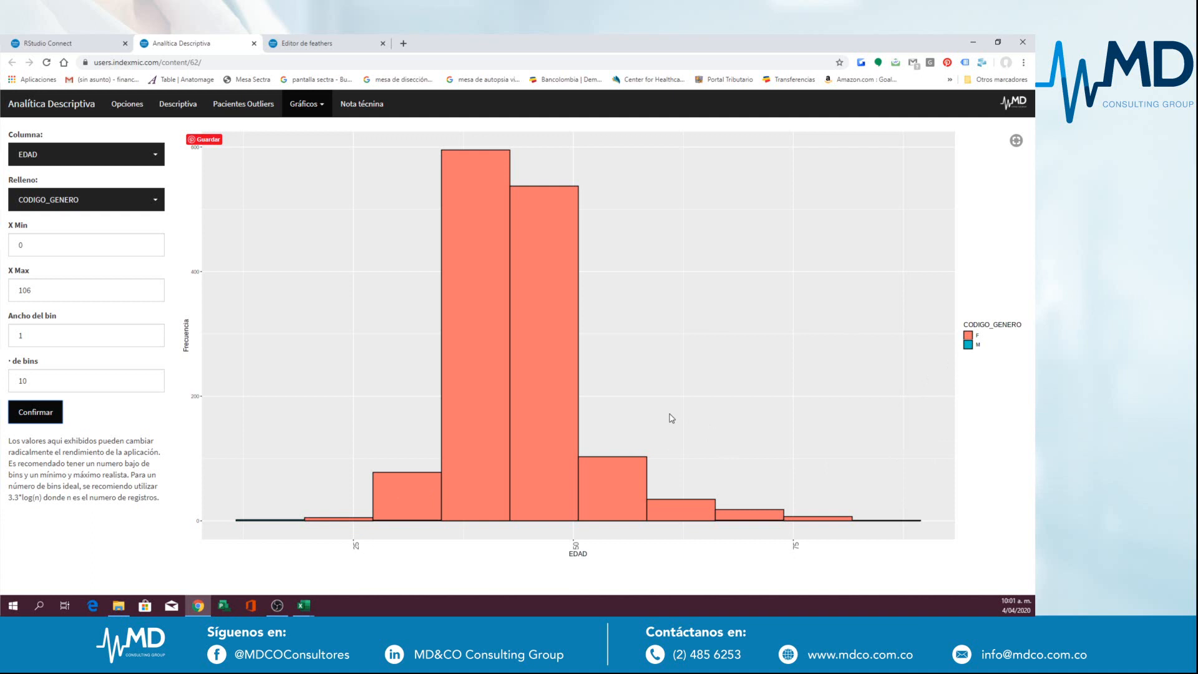
Step: Redraw the EDAD histogram with 20 bins and return it to 10 bins
click(50, 379)
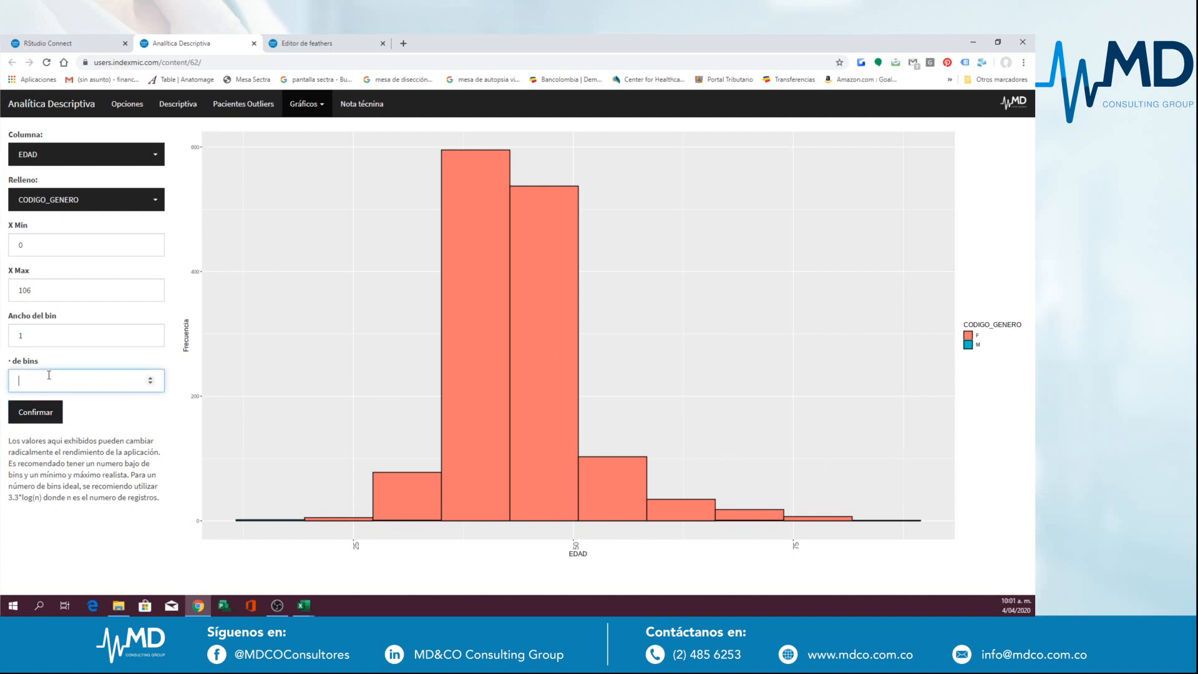
text(20)
click(36, 411)
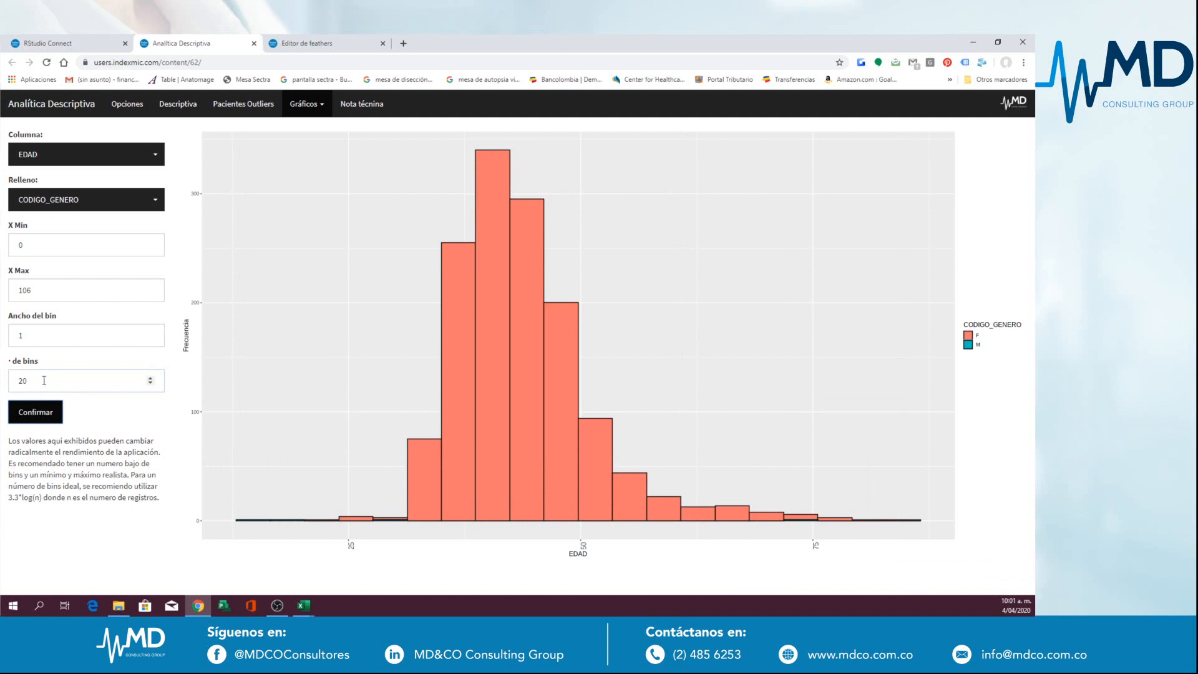
drag(44, 380, 2, 374)
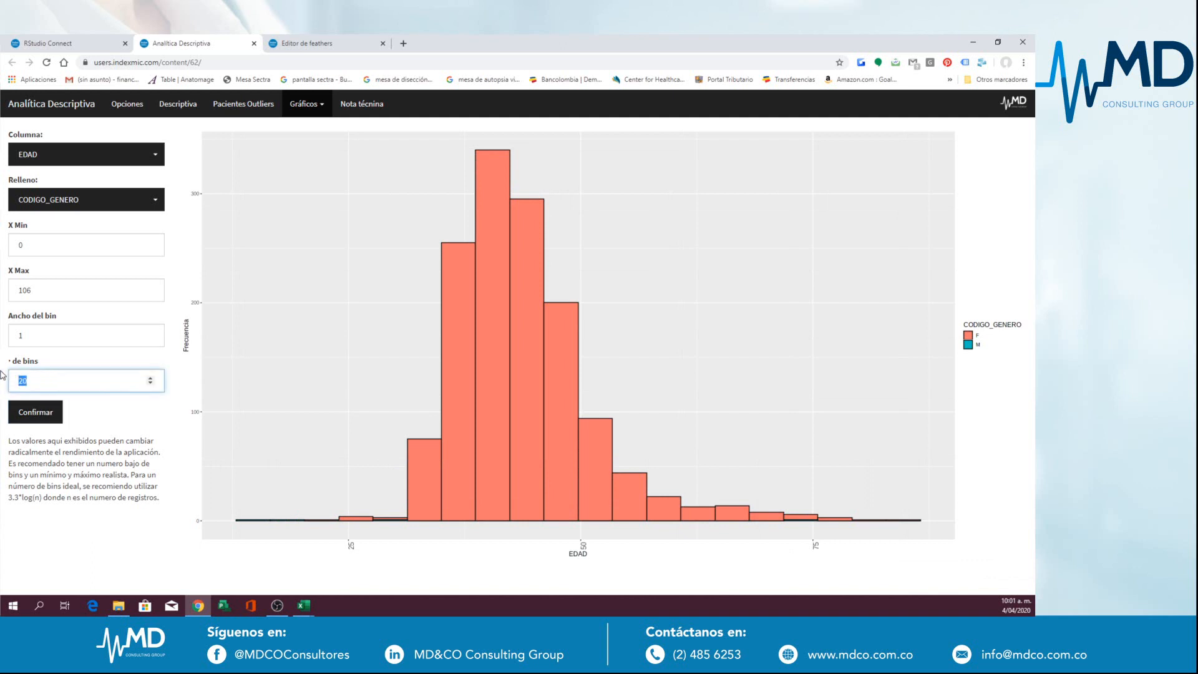
text(10)
click(43, 419)
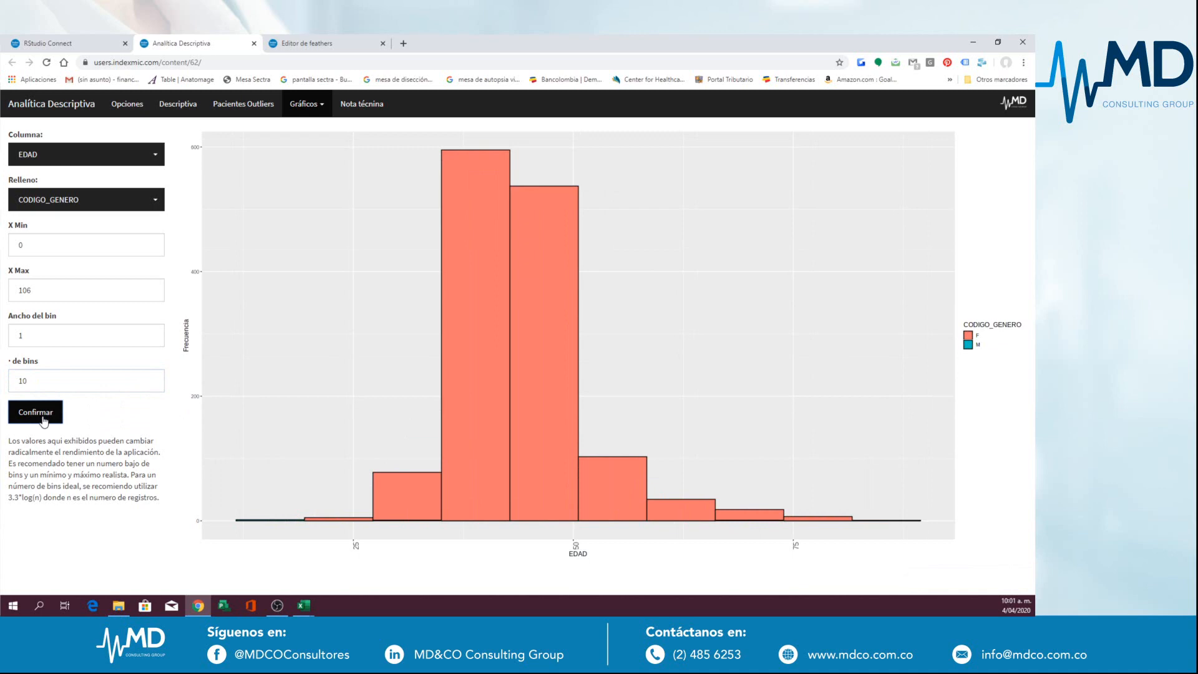
Step: Plot the histogram for the VALOR column with X Max set to 20000000
click(115, 156)
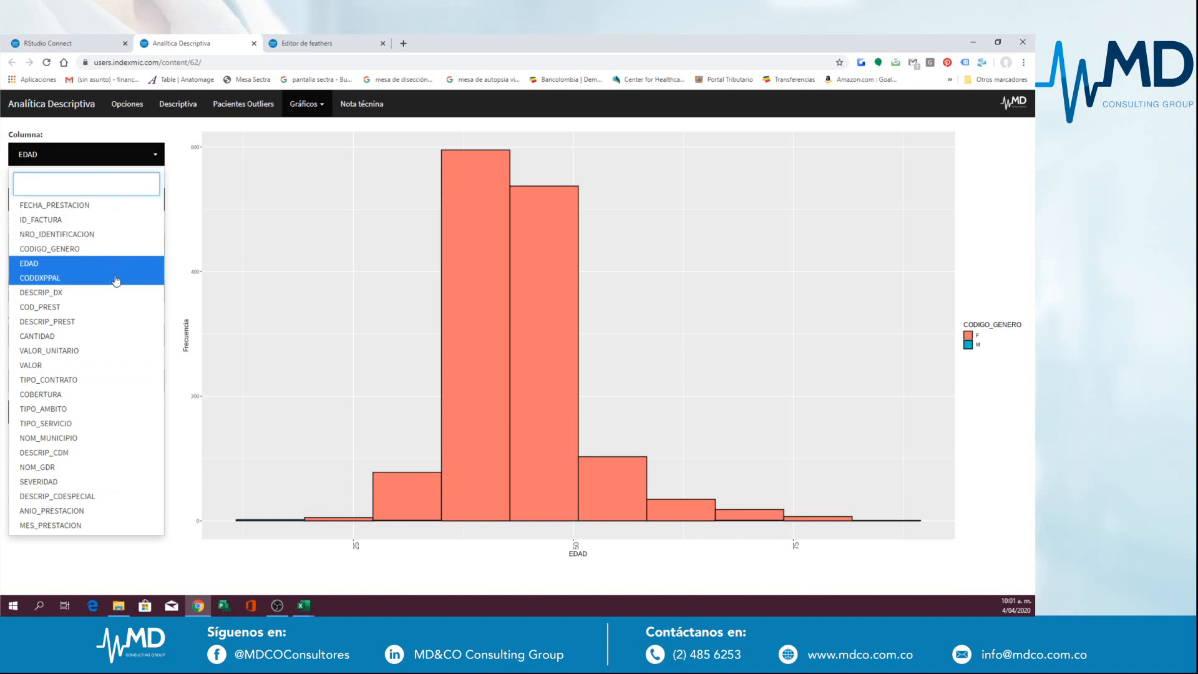
click(102, 364)
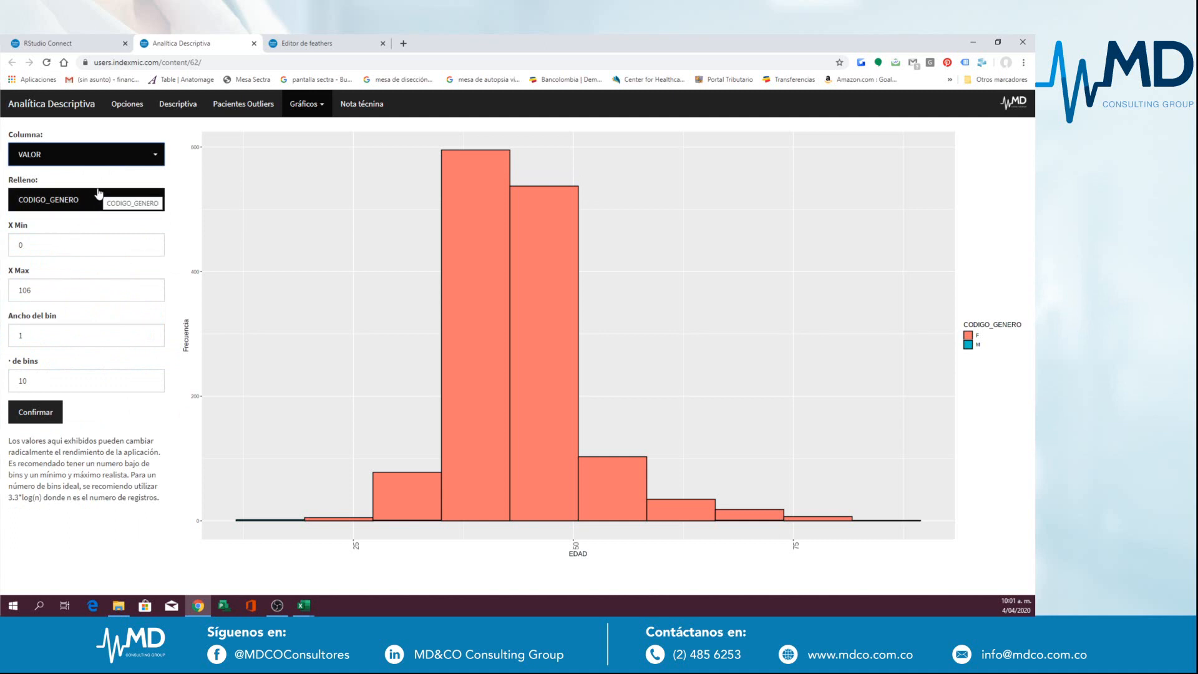
click(90, 160)
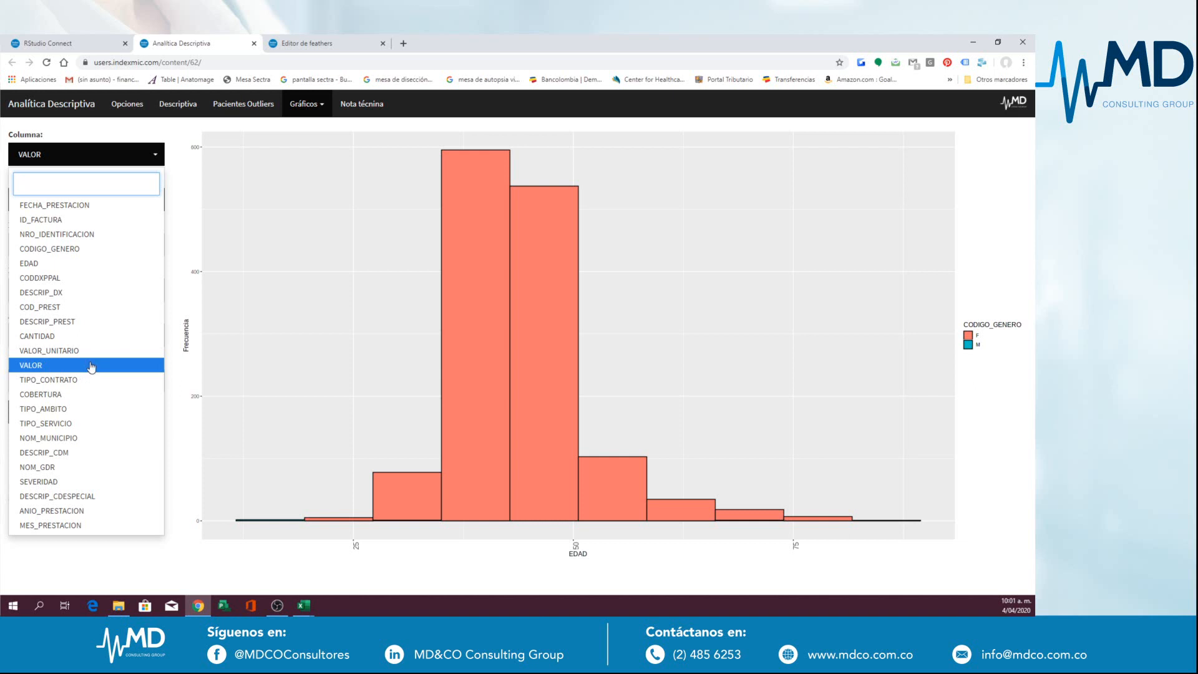
click(92, 365)
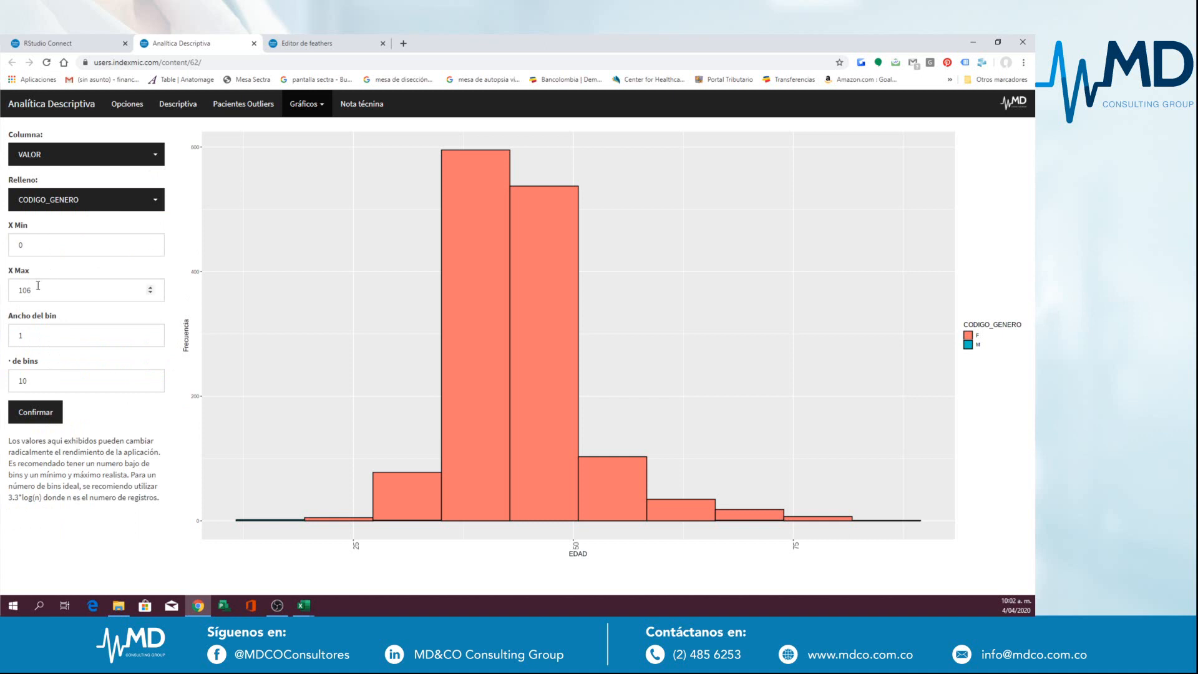
drag(38, 289, 16, 289)
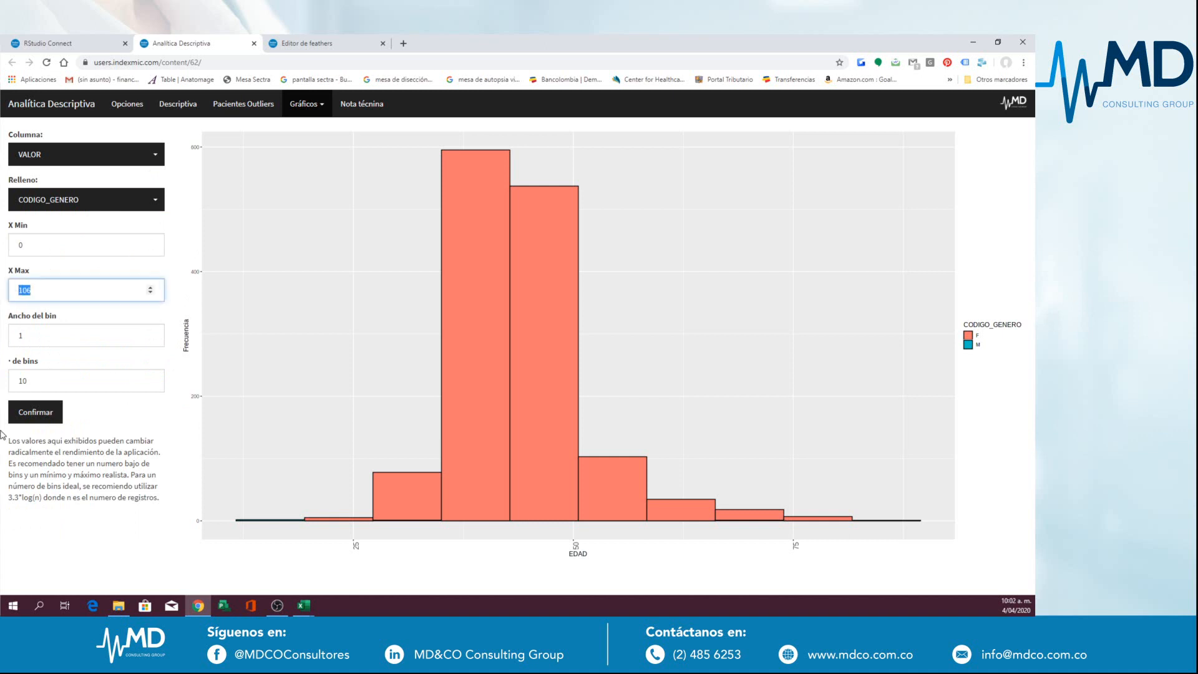
text(1)
text(280)
text(00)
text(0)
text(00)
text(000)
click(45, 405)
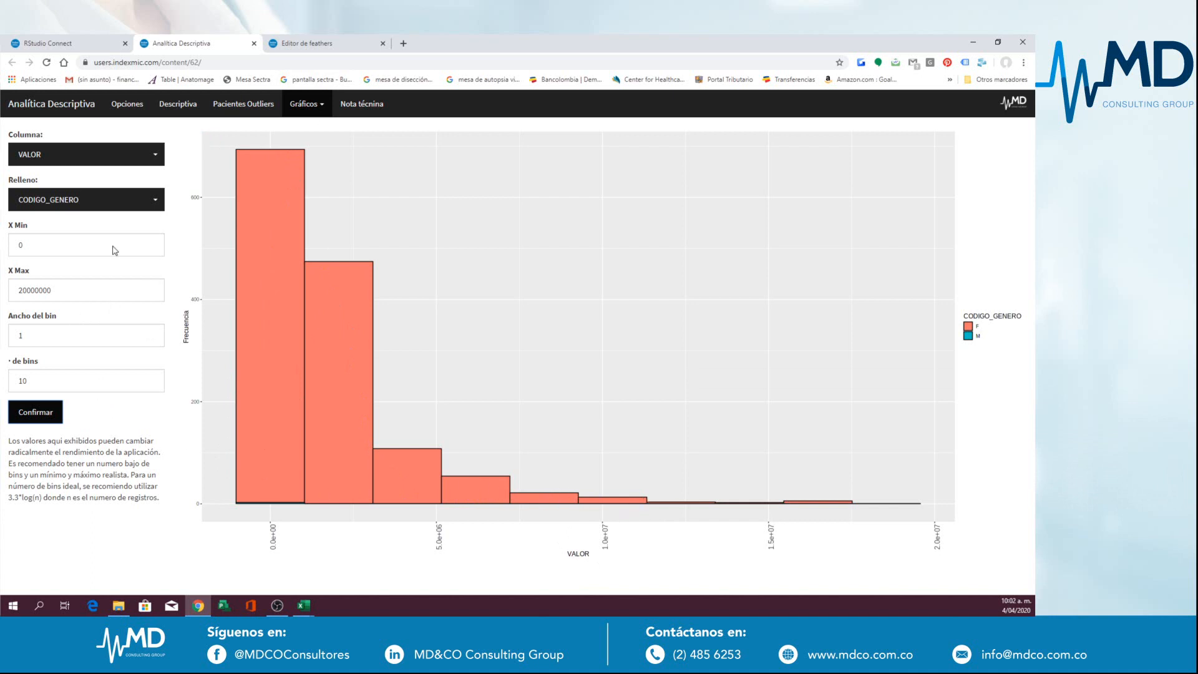
Step: Change the VALOR histogram's fill to TIPO_AMBITO and redraw it
click(319, 106)
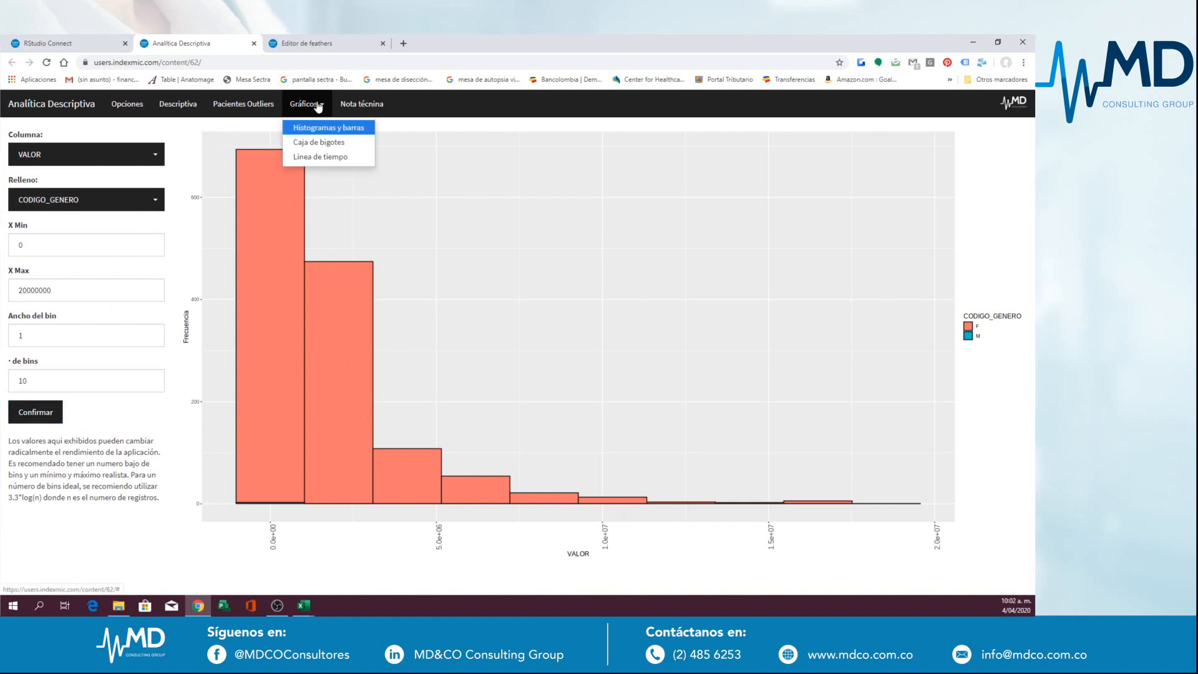
click(186, 139)
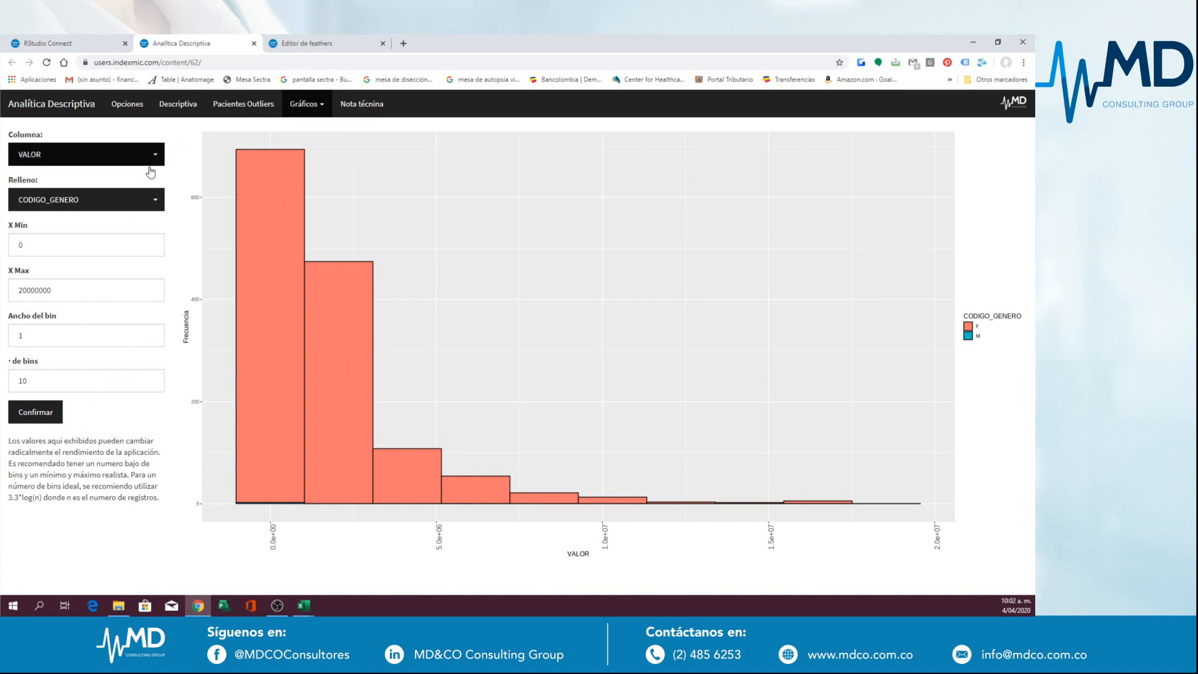
click(112, 208)
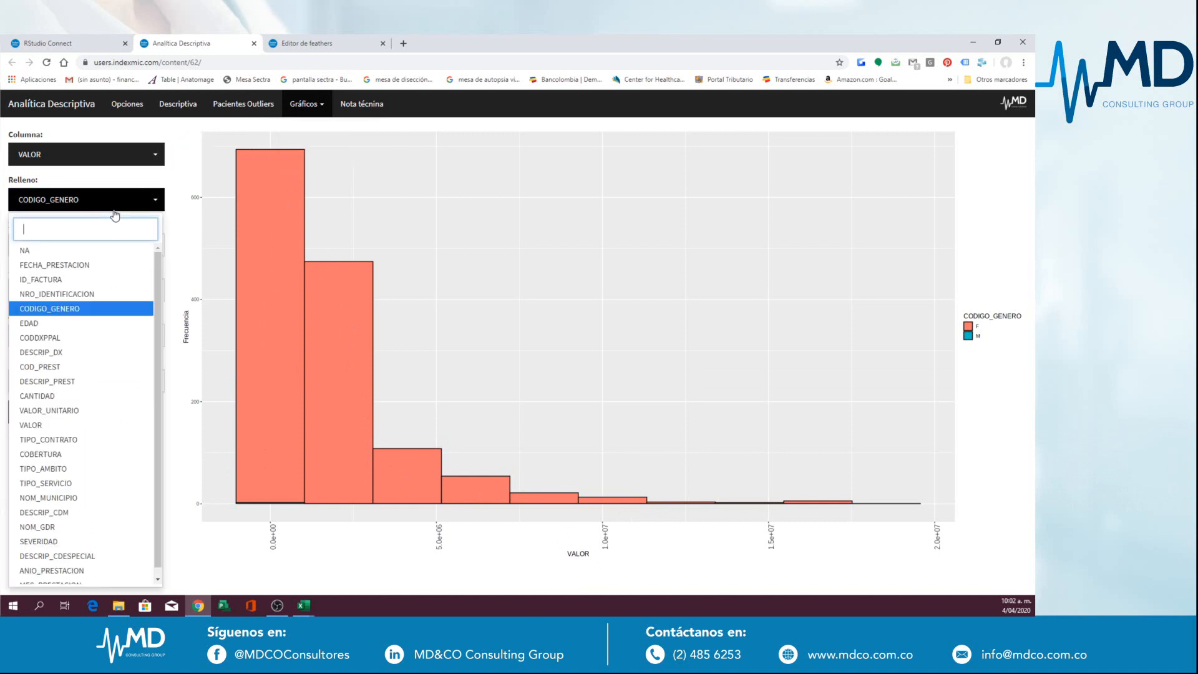
click(59, 472)
click(32, 420)
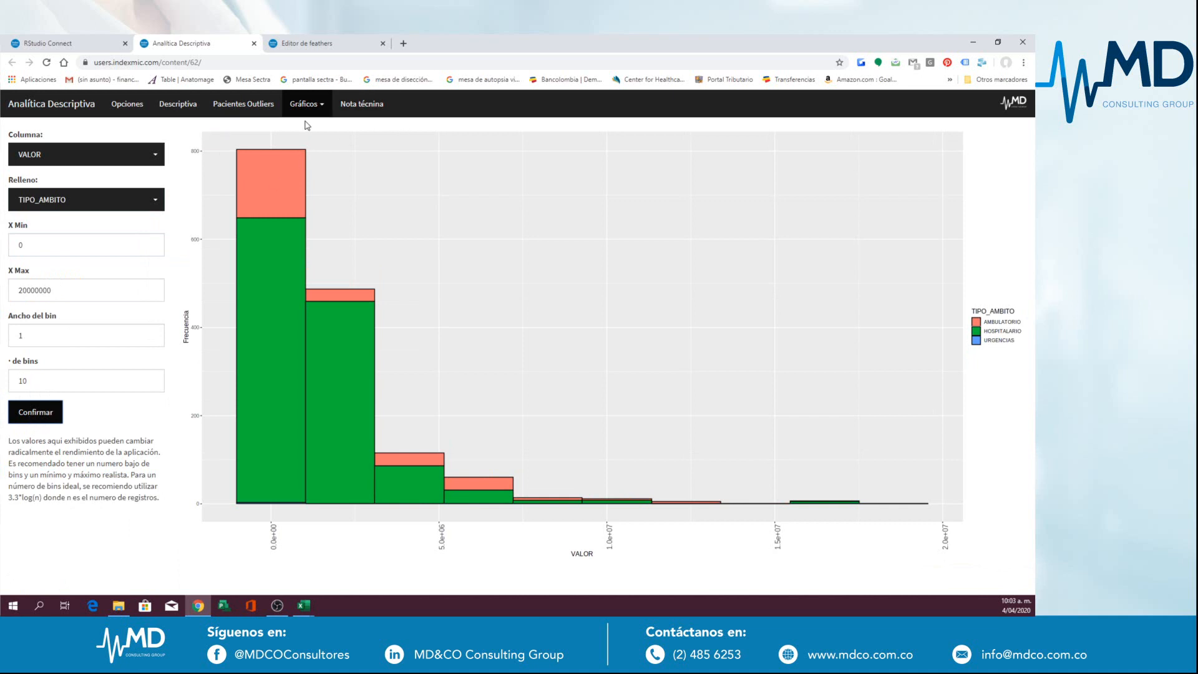
Step: Open the box plot settings and set the column to TIPO_SERVICIO and Y Max to 100000000
click(324, 107)
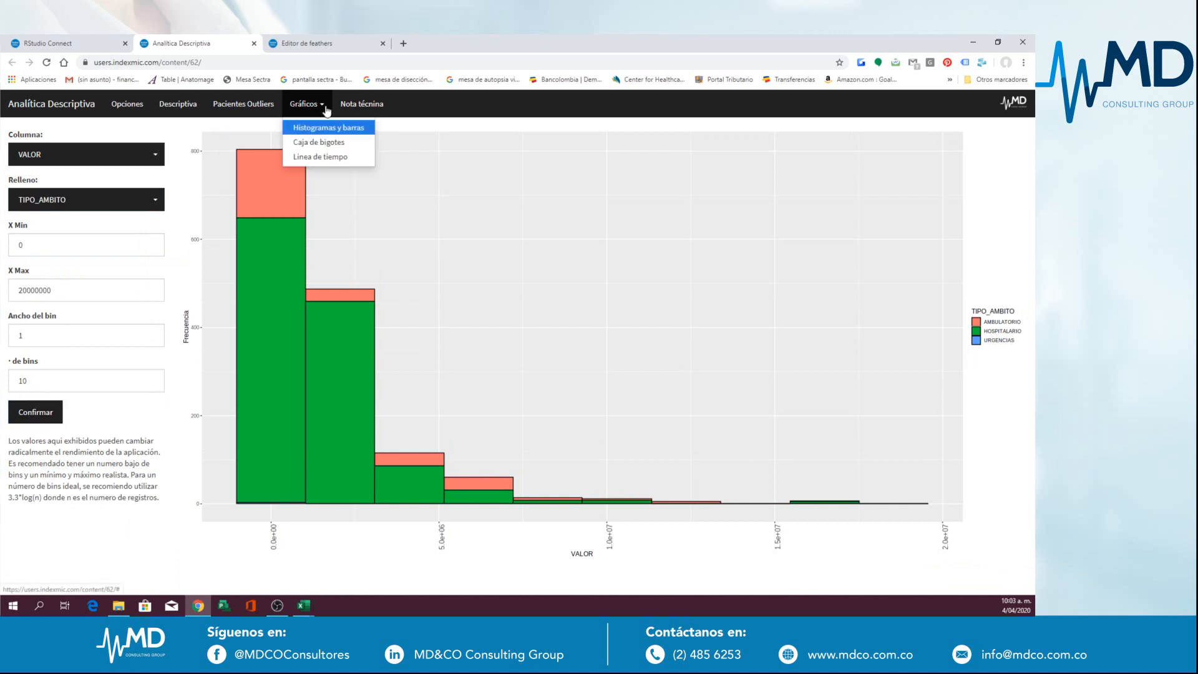
click(318, 156)
click(130, 159)
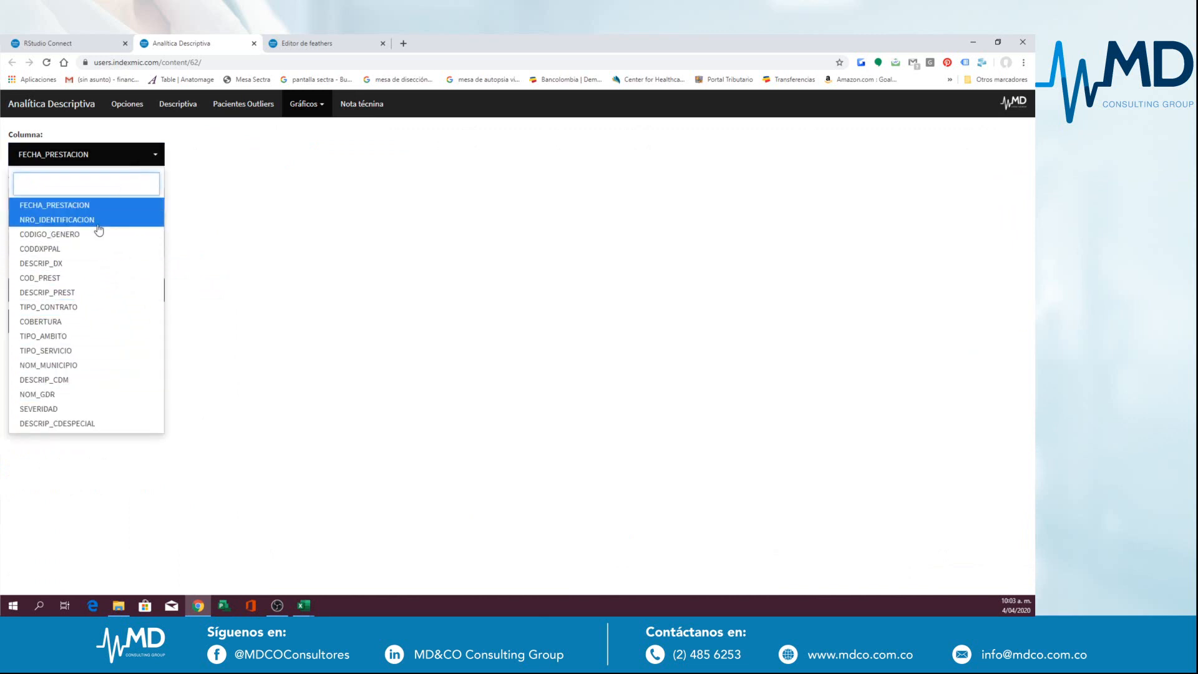
click(47, 351)
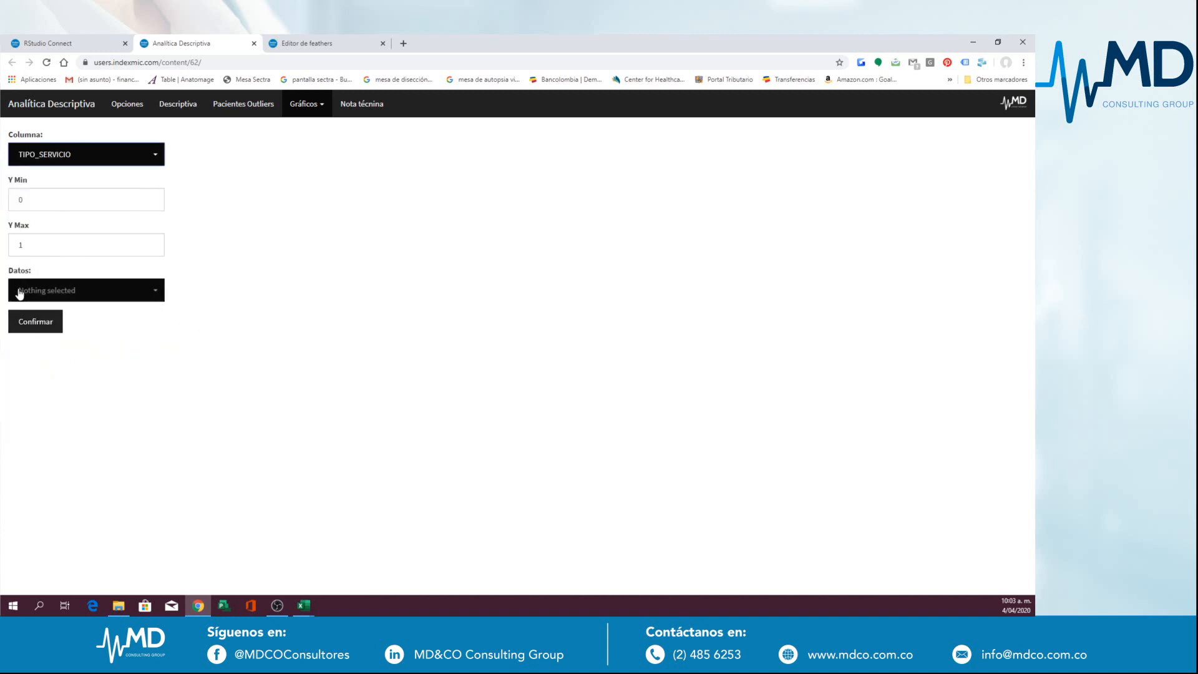
click(24, 247)
drag(25, 248, 5, 254)
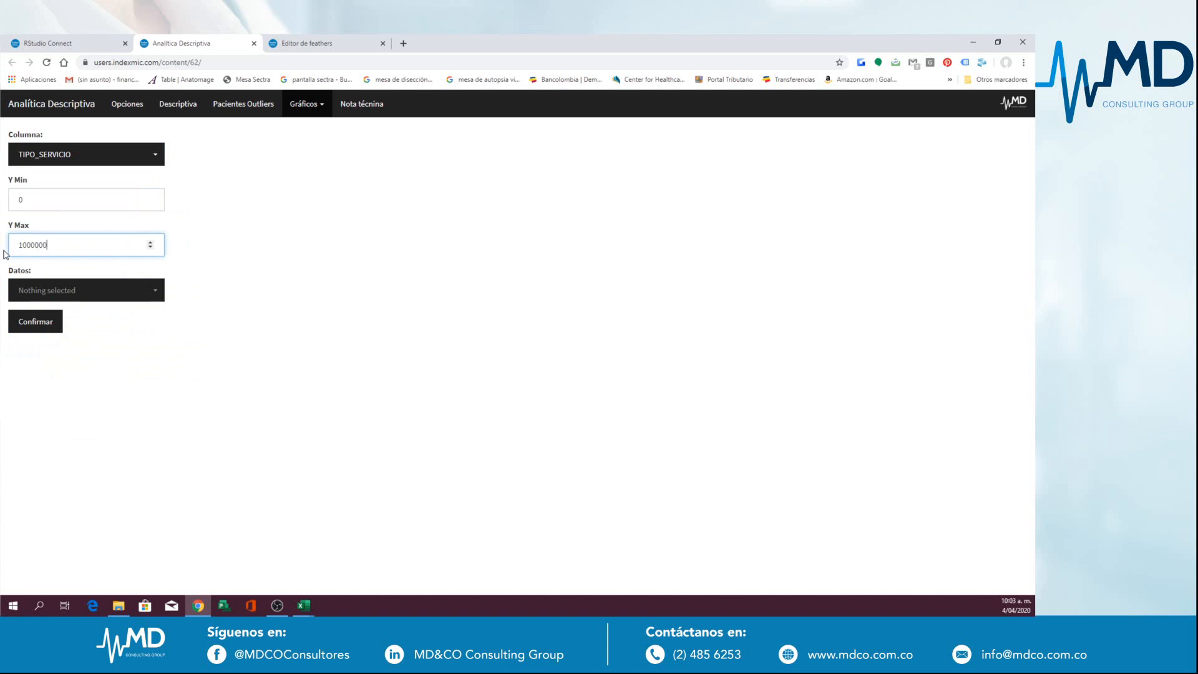
Step: Include all service types as the data and draw the TIPO_SERVICIO box plot
click(32, 288)
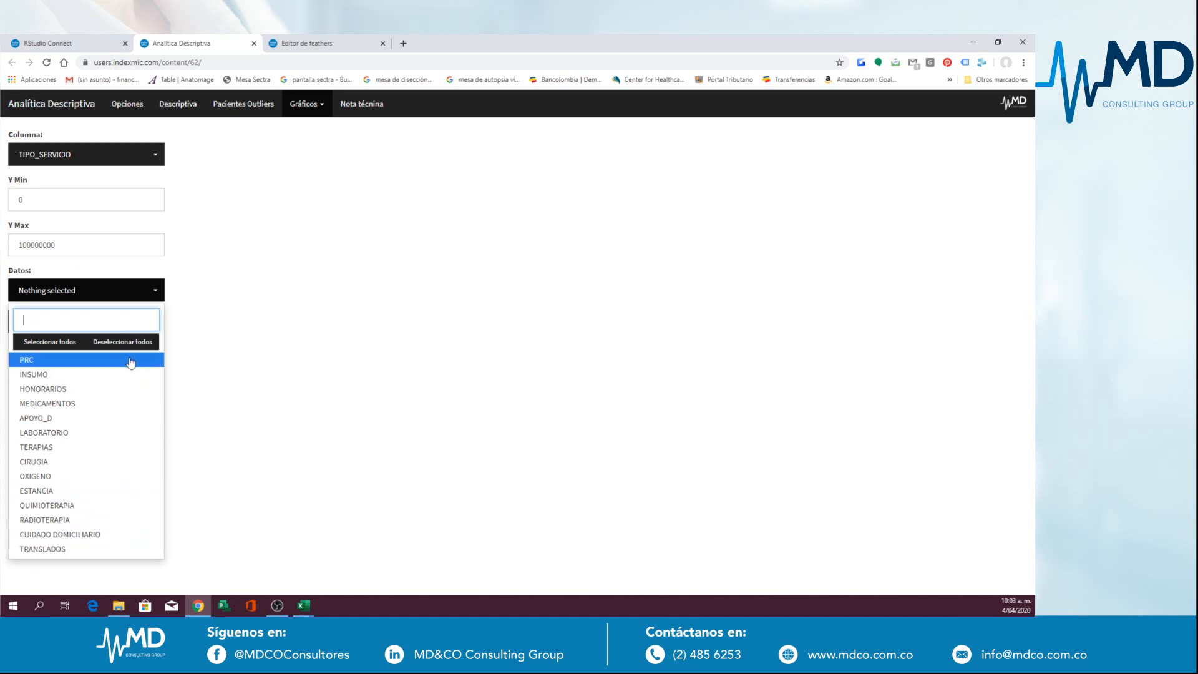
click(179, 345)
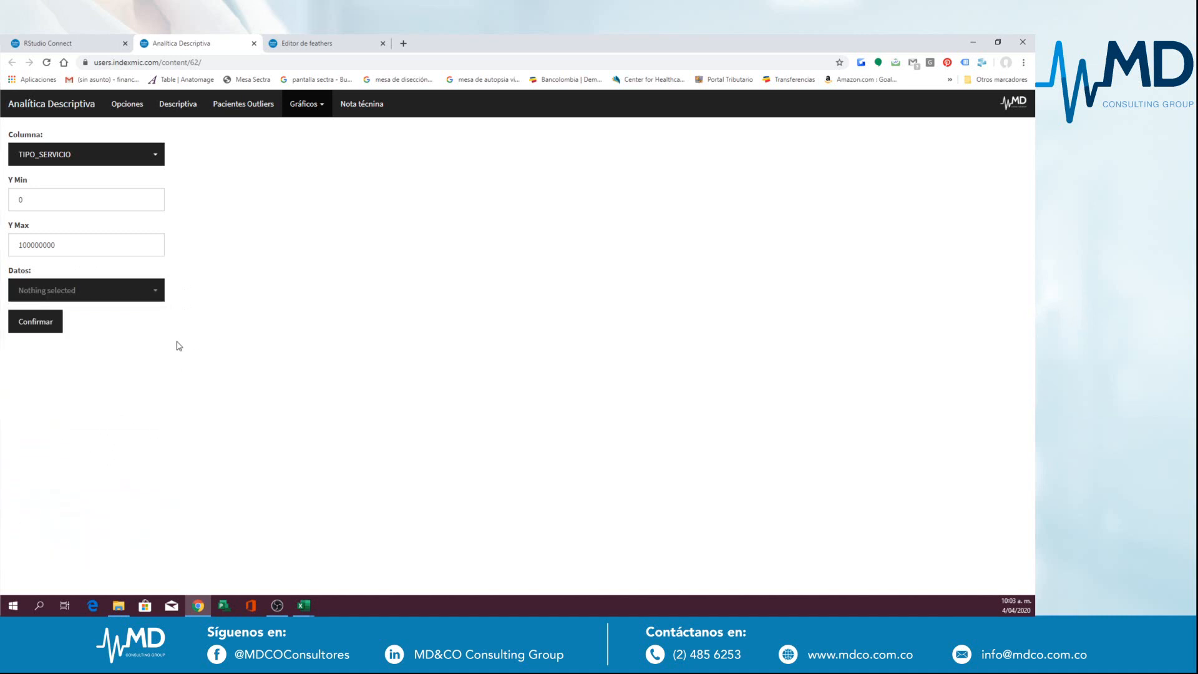
click(85, 291)
click(57, 344)
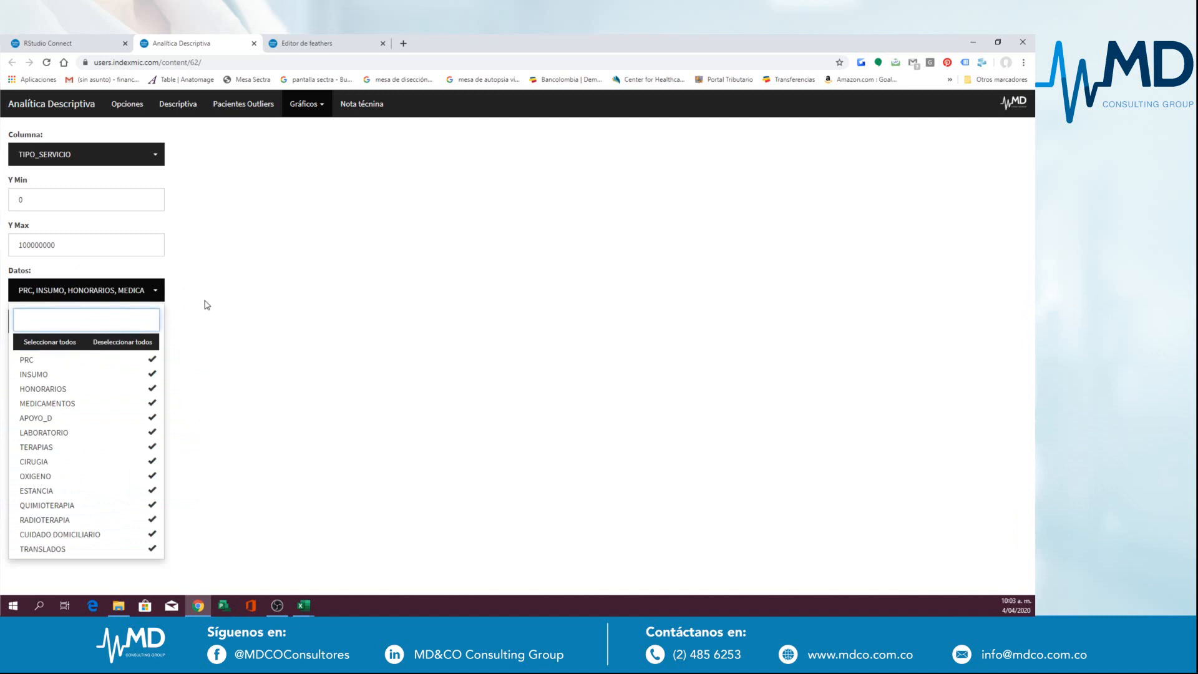
click(204, 304)
click(27, 329)
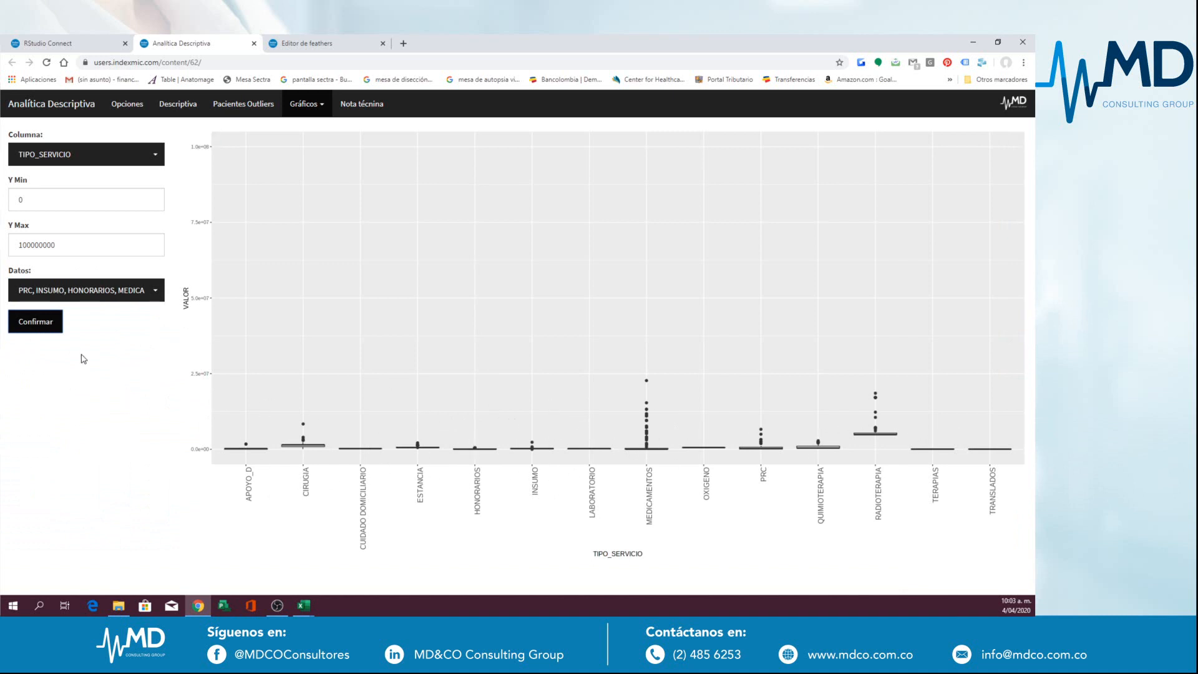
Step: Limit the box plot's data to PRC and redraw it with Y Max set to 10000000
click(126, 298)
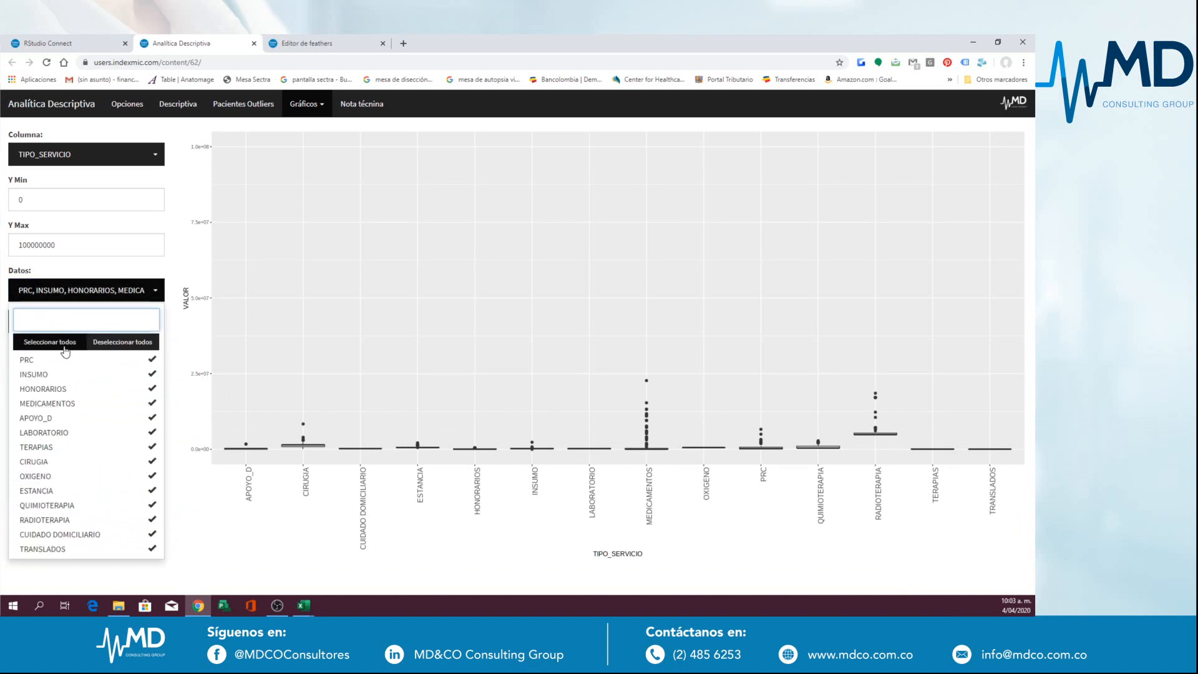
click(109, 344)
click(77, 361)
click(173, 342)
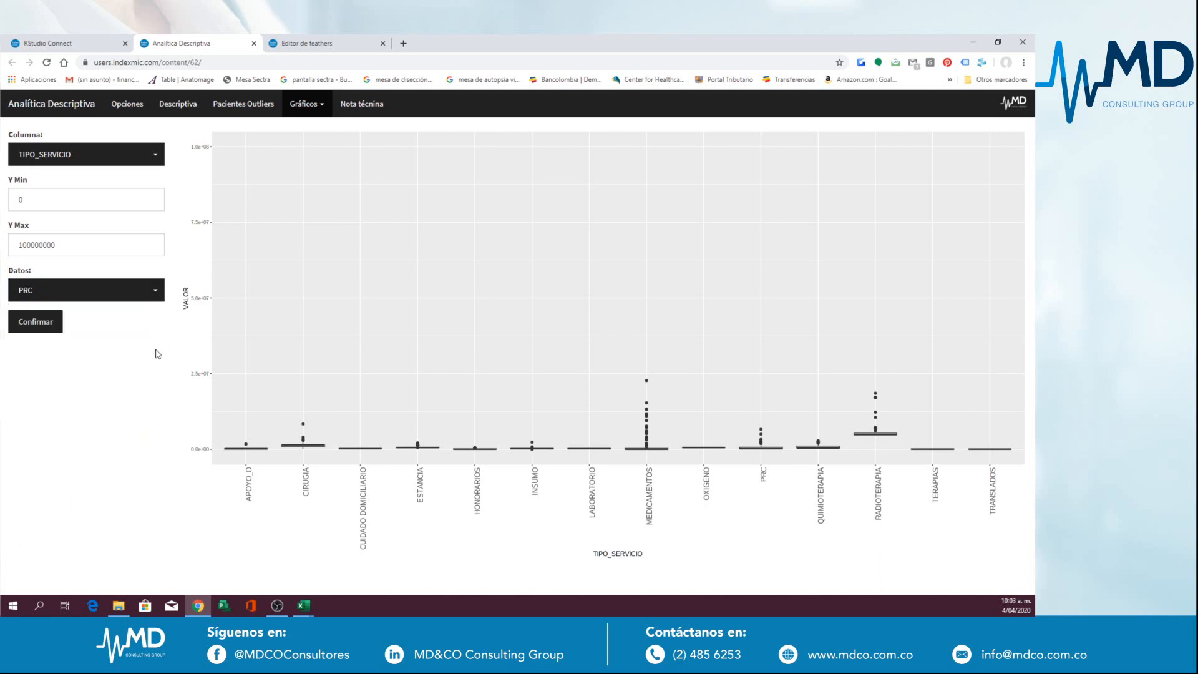
click(39, 324)
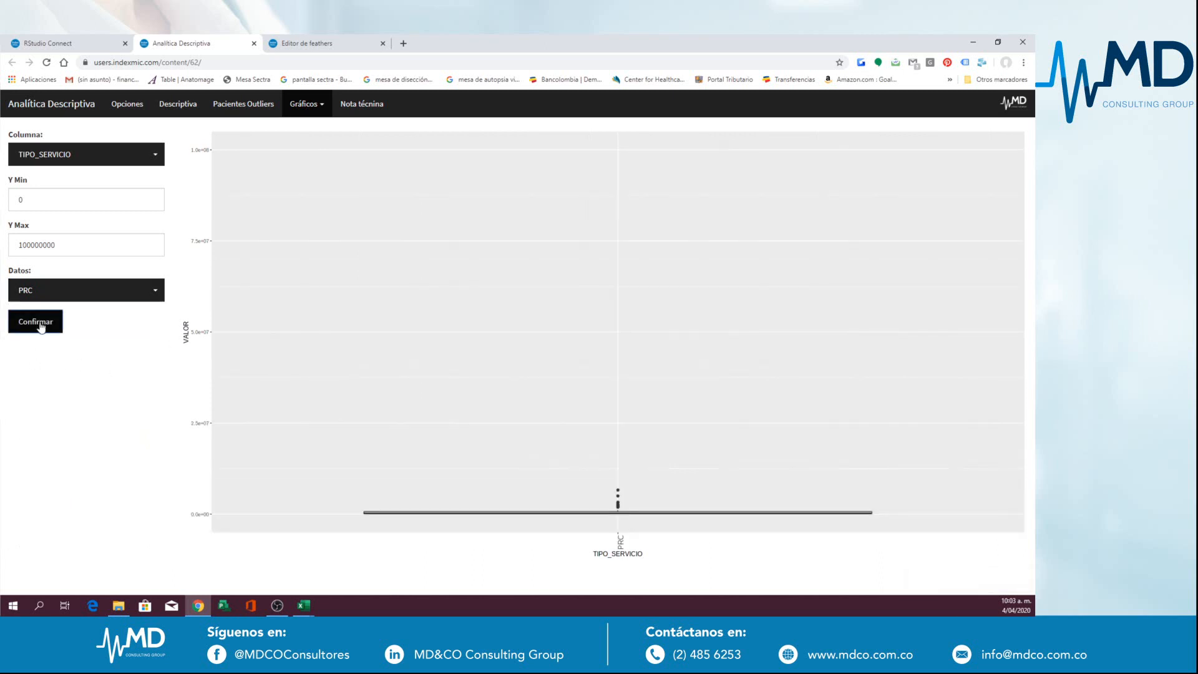
click(74, 241)
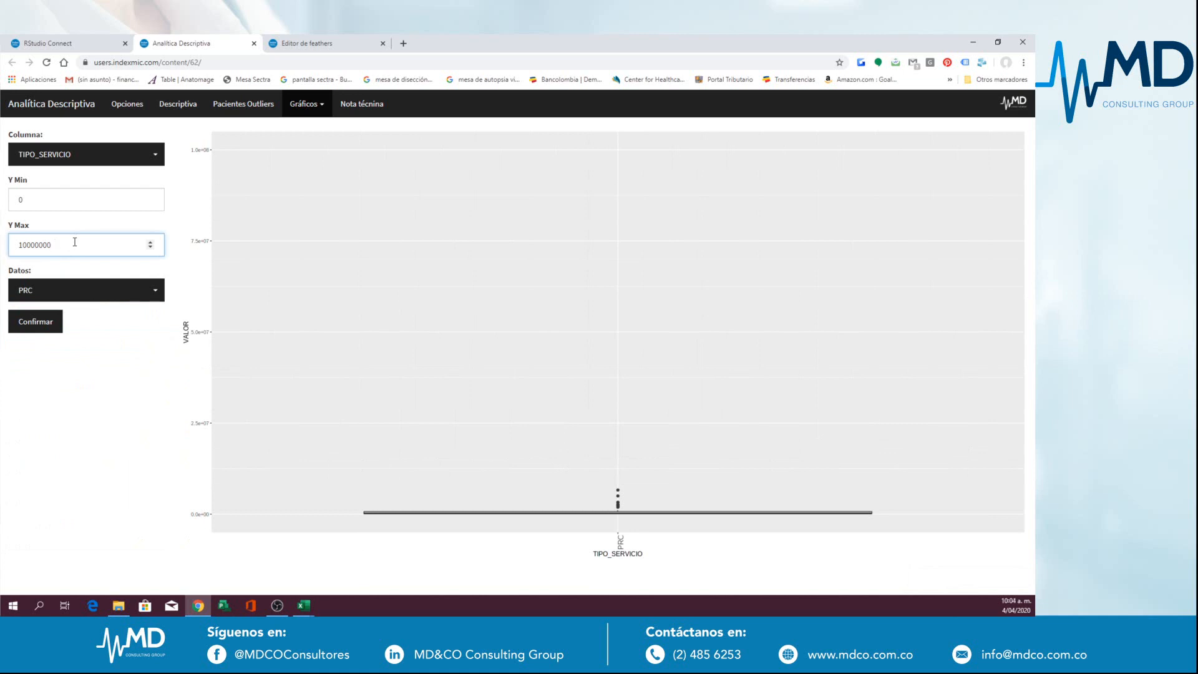
click(36, 317)
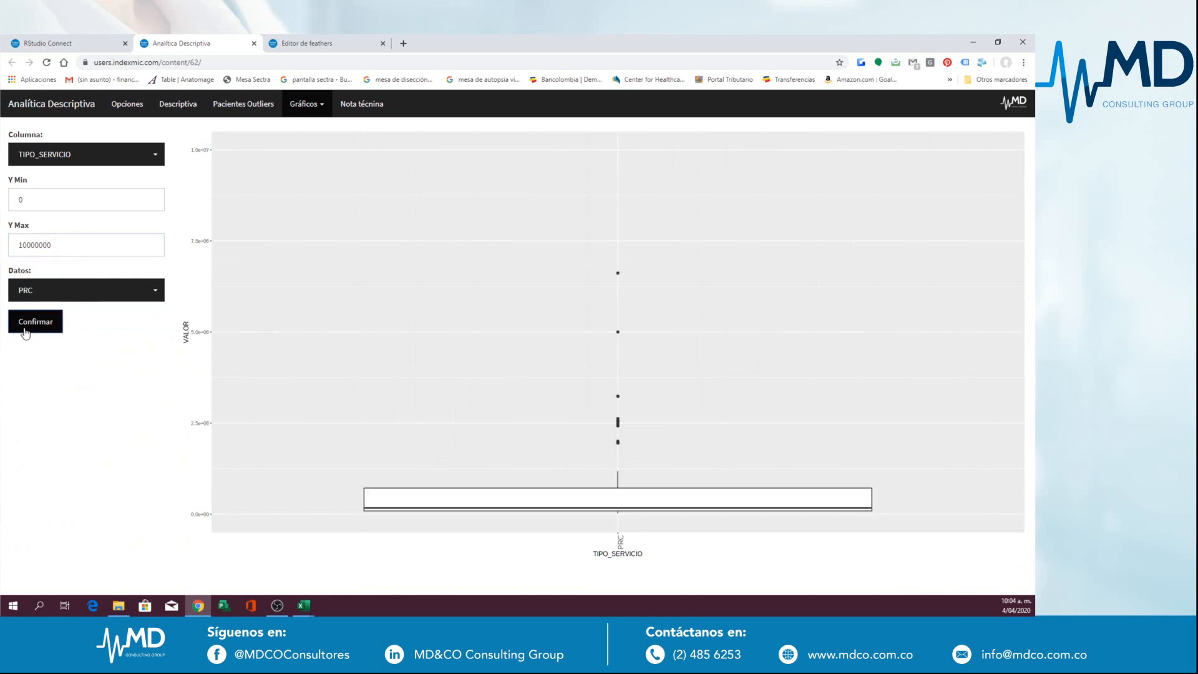
Step: Redraw the PRC box plot with Y Max set to 1000000
click(90, 247)
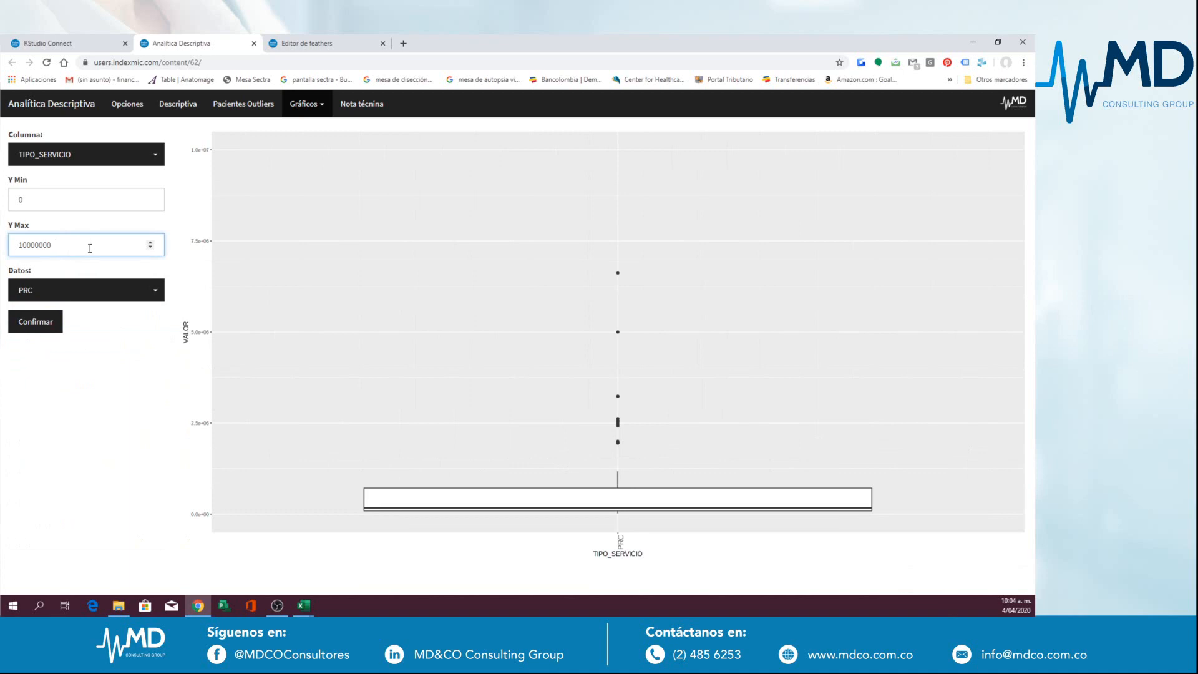
click(37, 326)
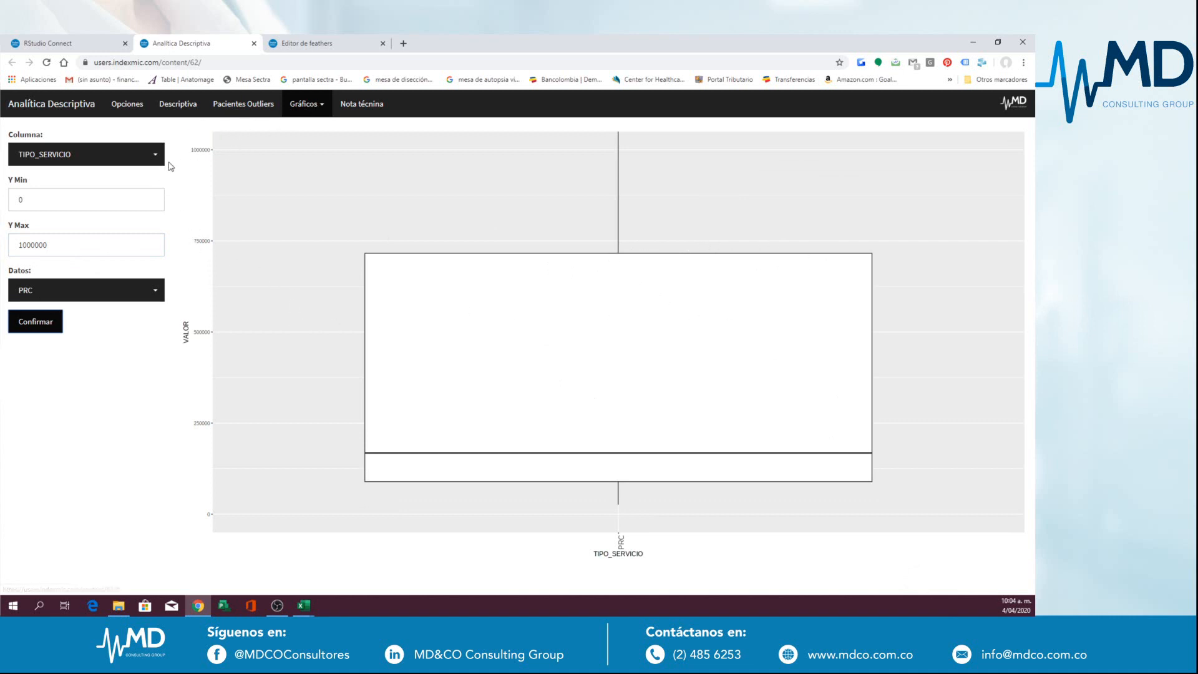
Step: Replace PRC in the box plot's data with CIRUGIA, QUIMIOTERAPIA and RADIOTERAPIA, and redraw the plot
click(128, 291)
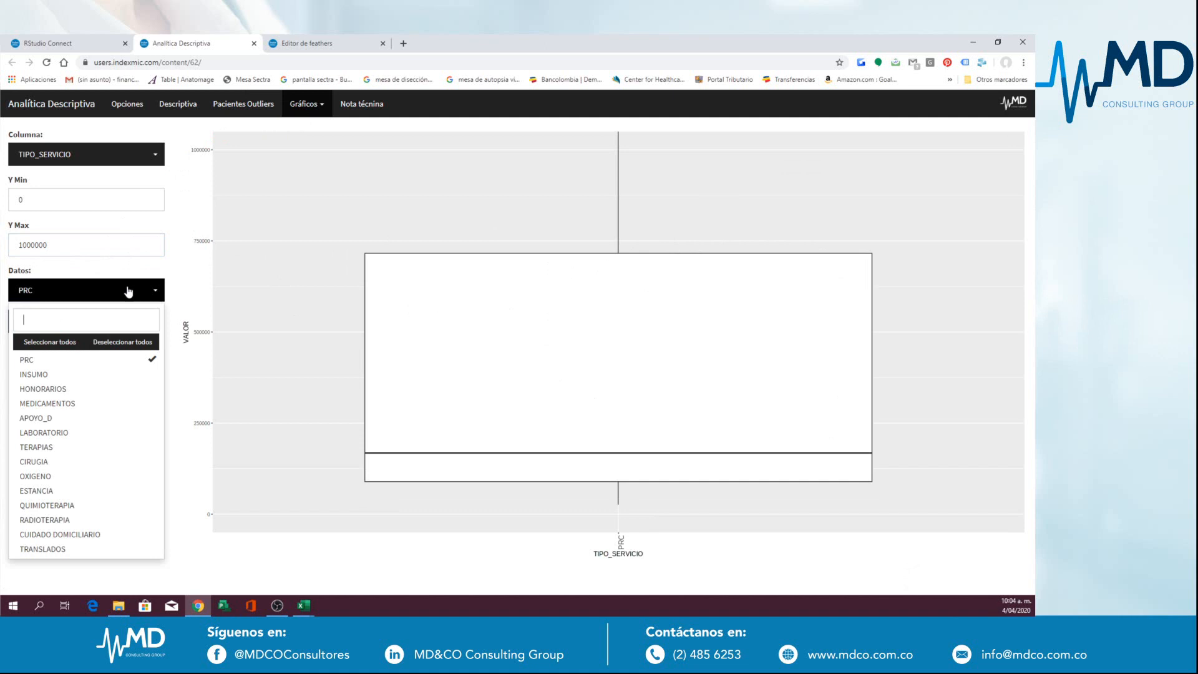
click(99, 360)
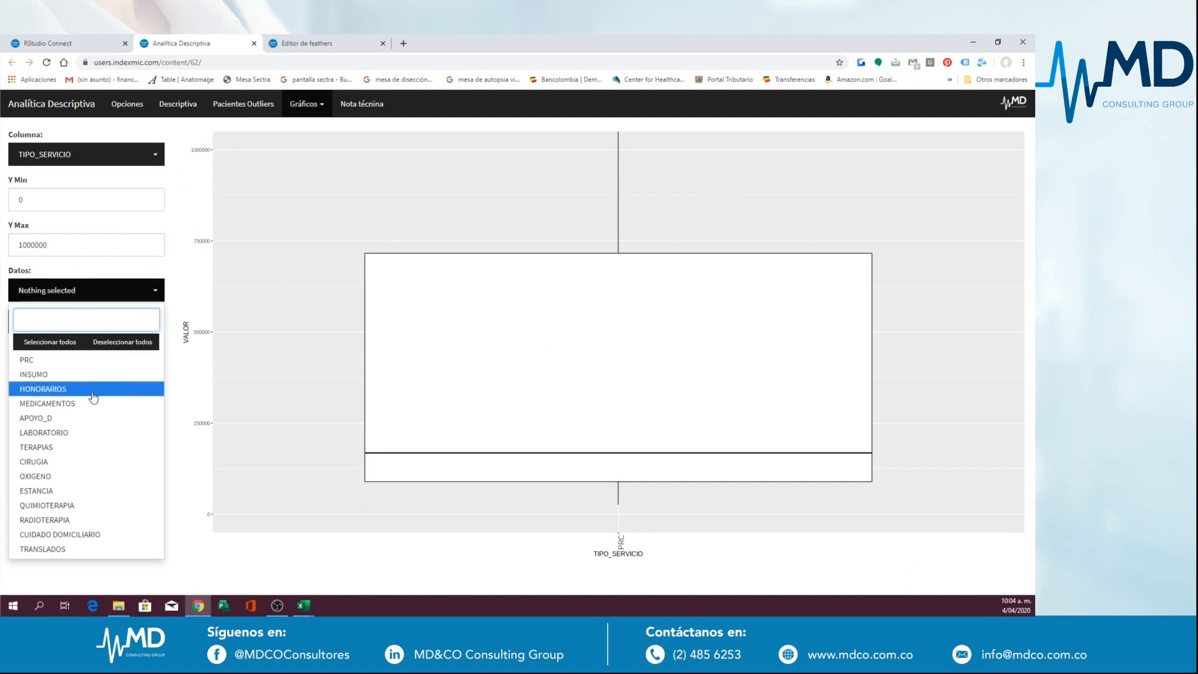
click(70, 467)
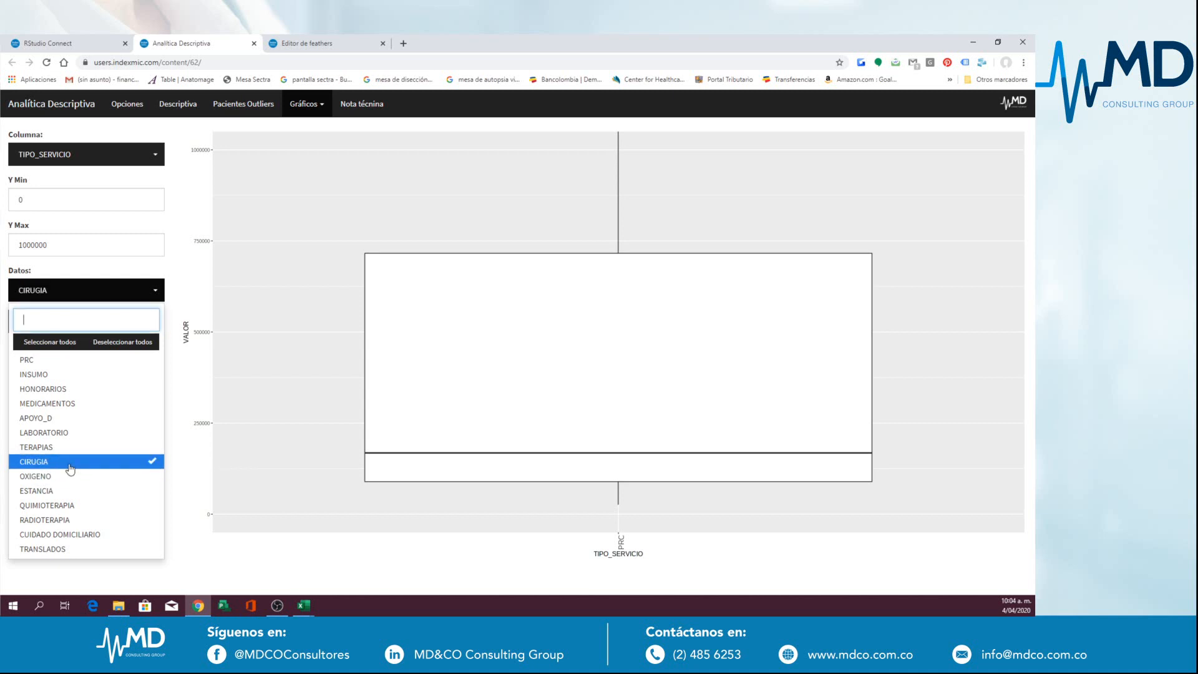
click(52, 521)
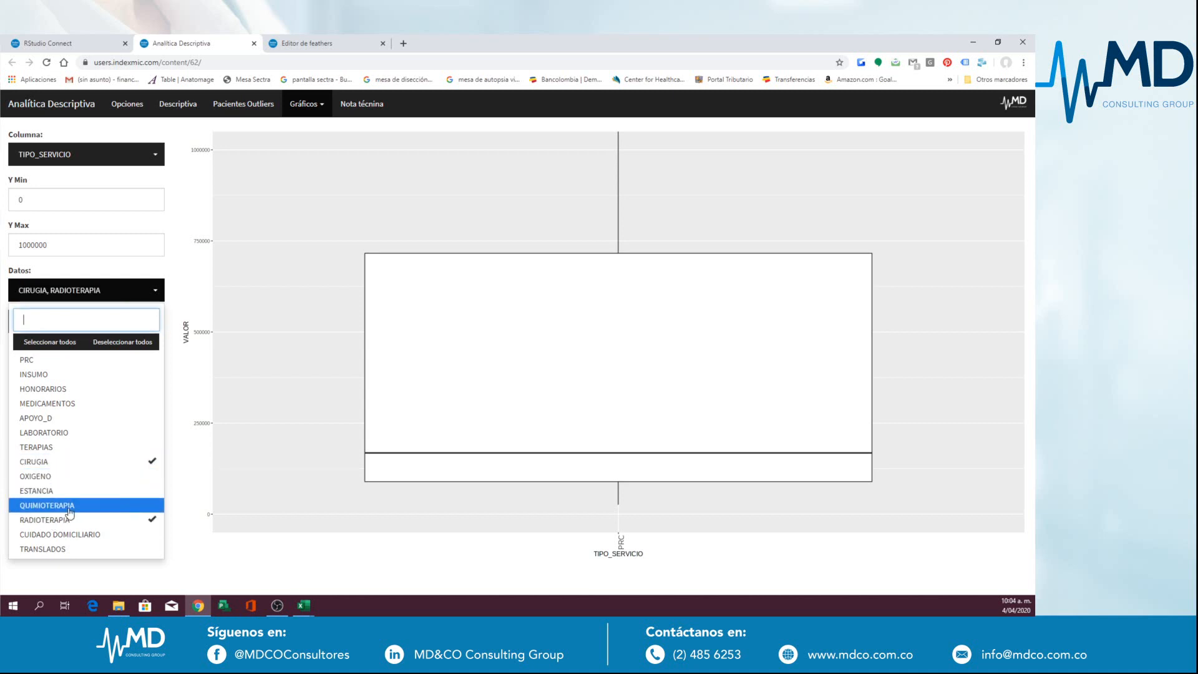
click(70, 506)
key(Escape)
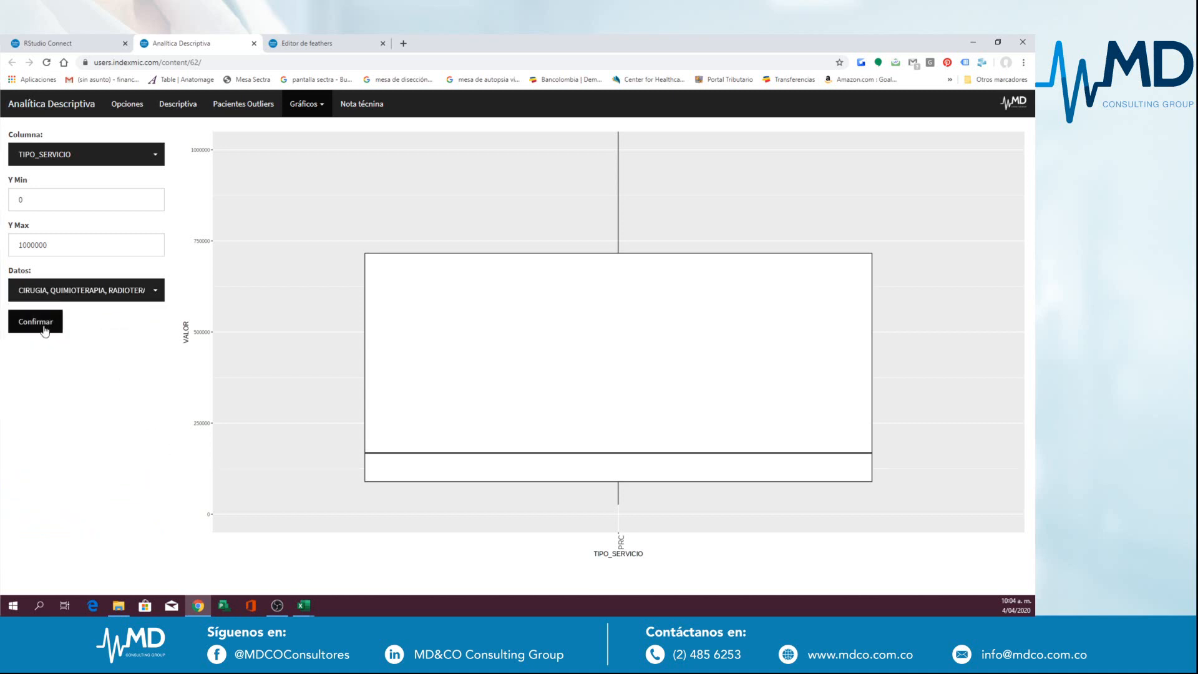
click(36, 329)
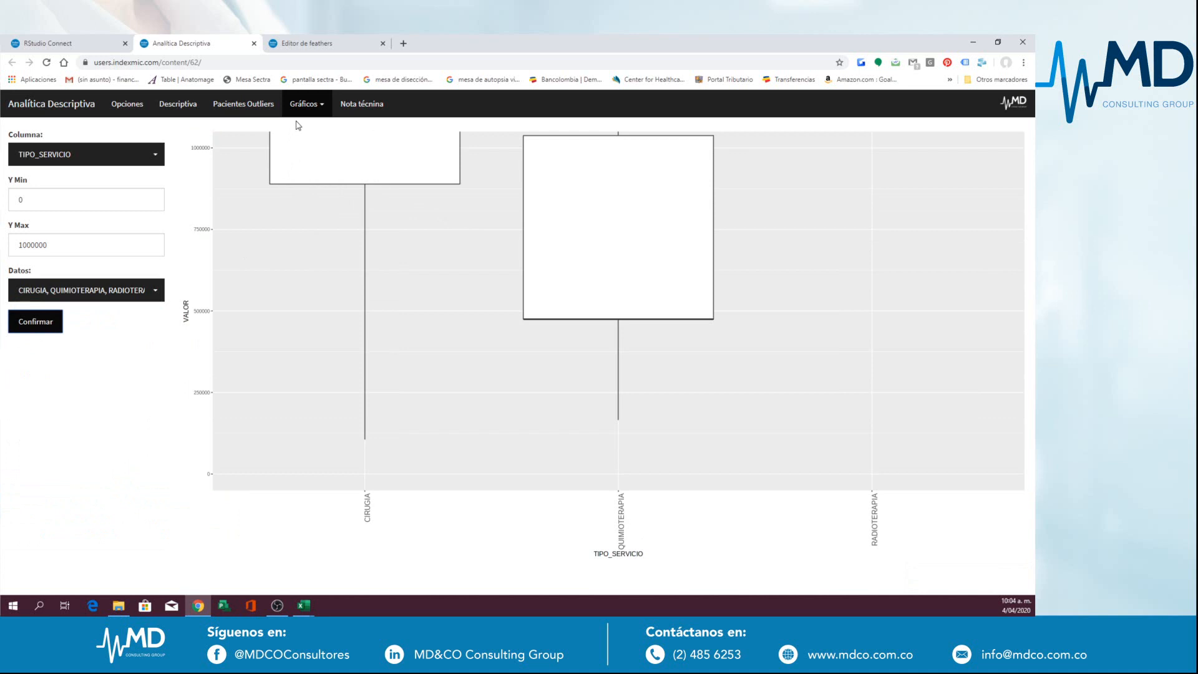
Step: Set the box plot's Y Max to 2000000 and redraw it for the three selected service types
click(22, 246)
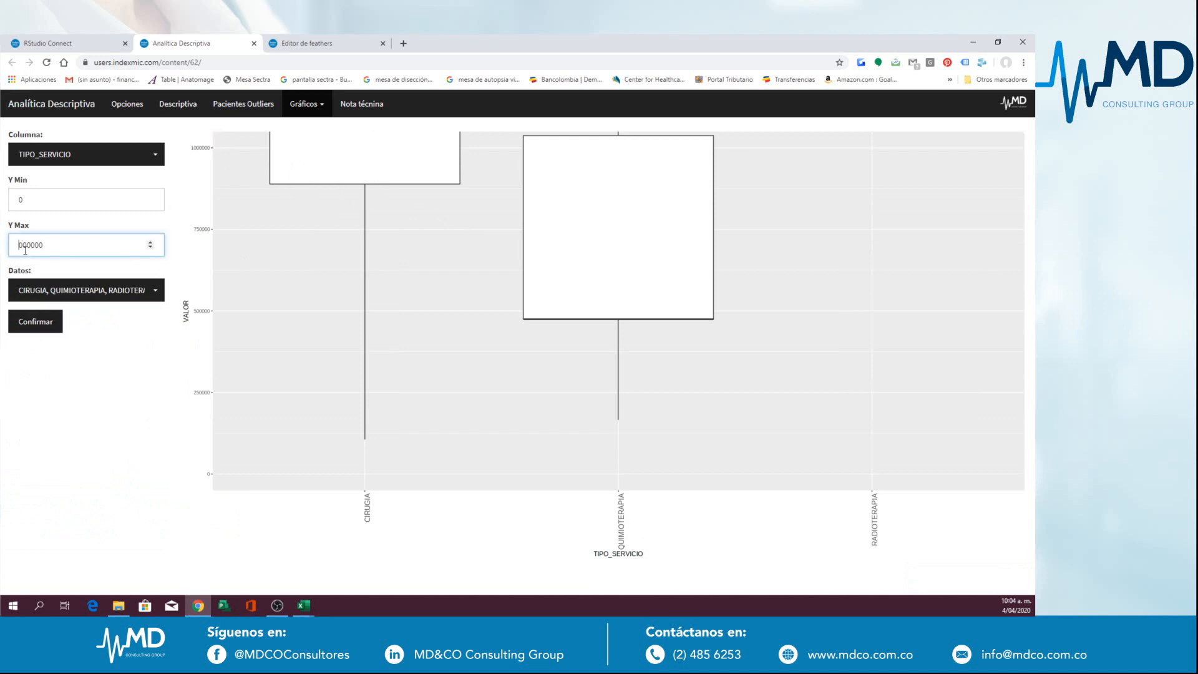
text(2)
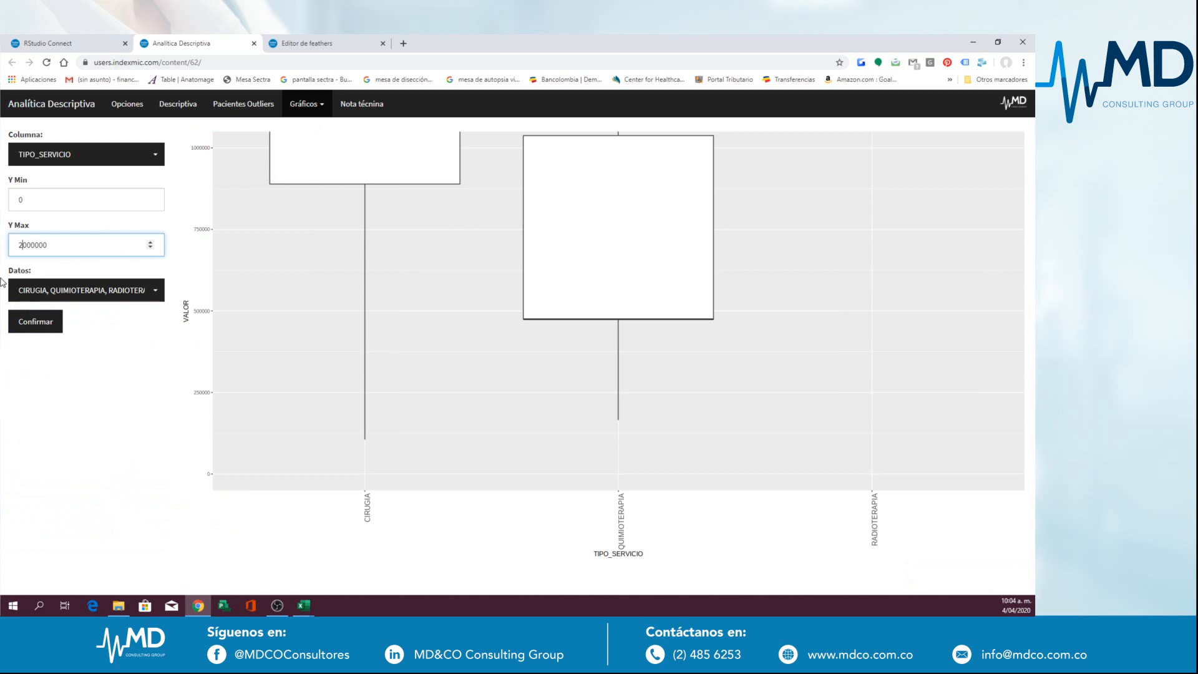
click(20, 324)
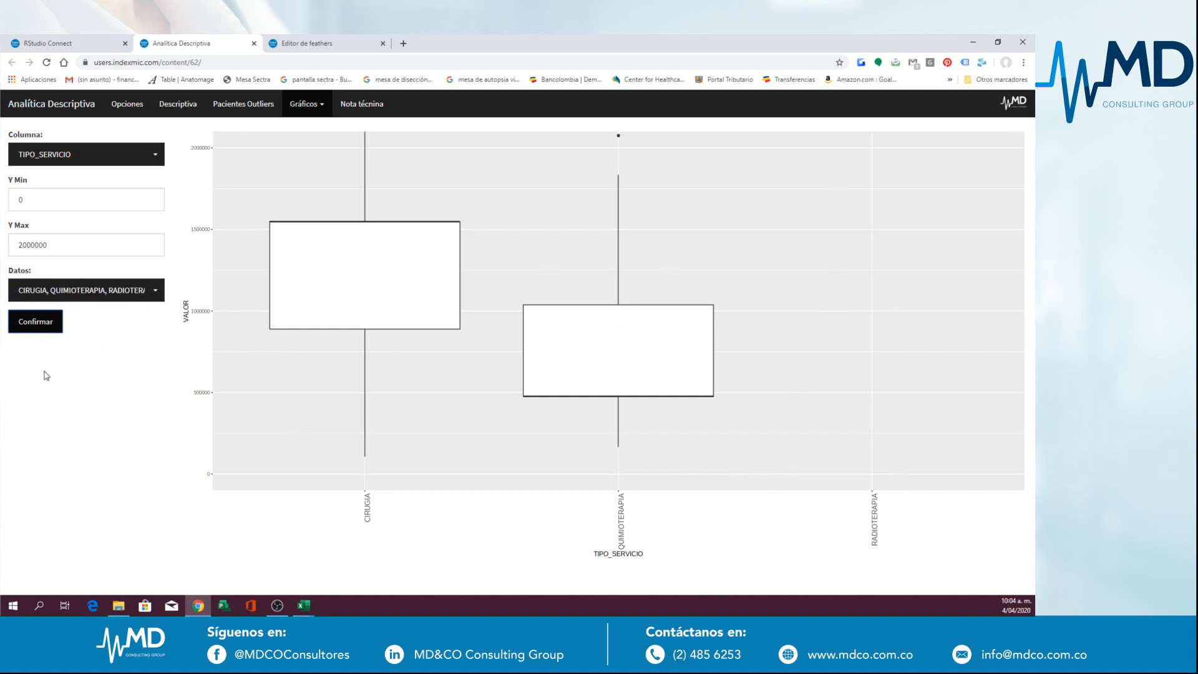
Step: Remove CIRUGIA and QUIMIOTERAPIA from the data and redraw the box plot for RADIOTERAPIA only
click(153, 290)
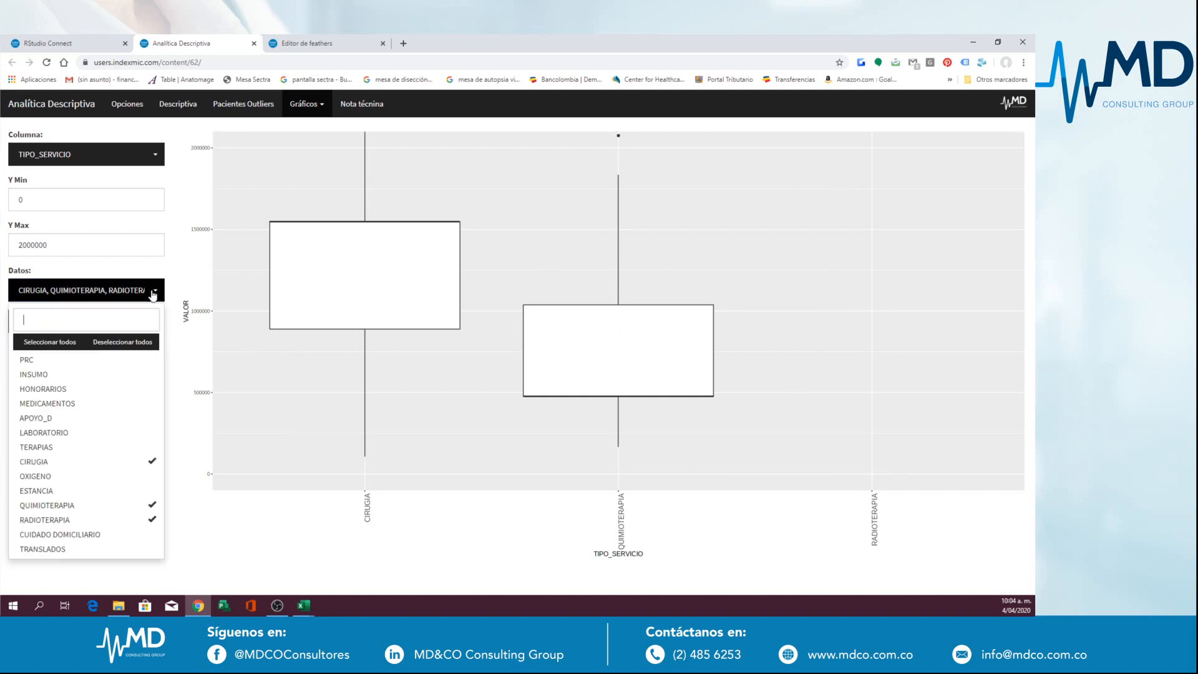
click(78, 462)
click(80, 505)
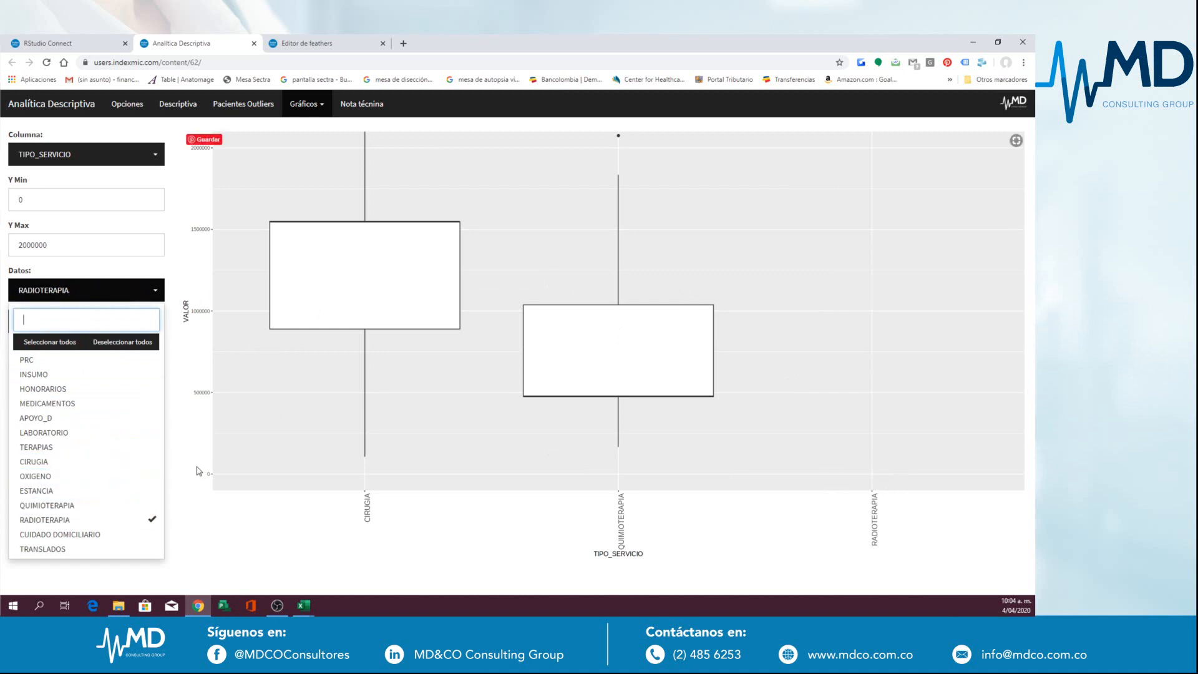
click(193, 473)
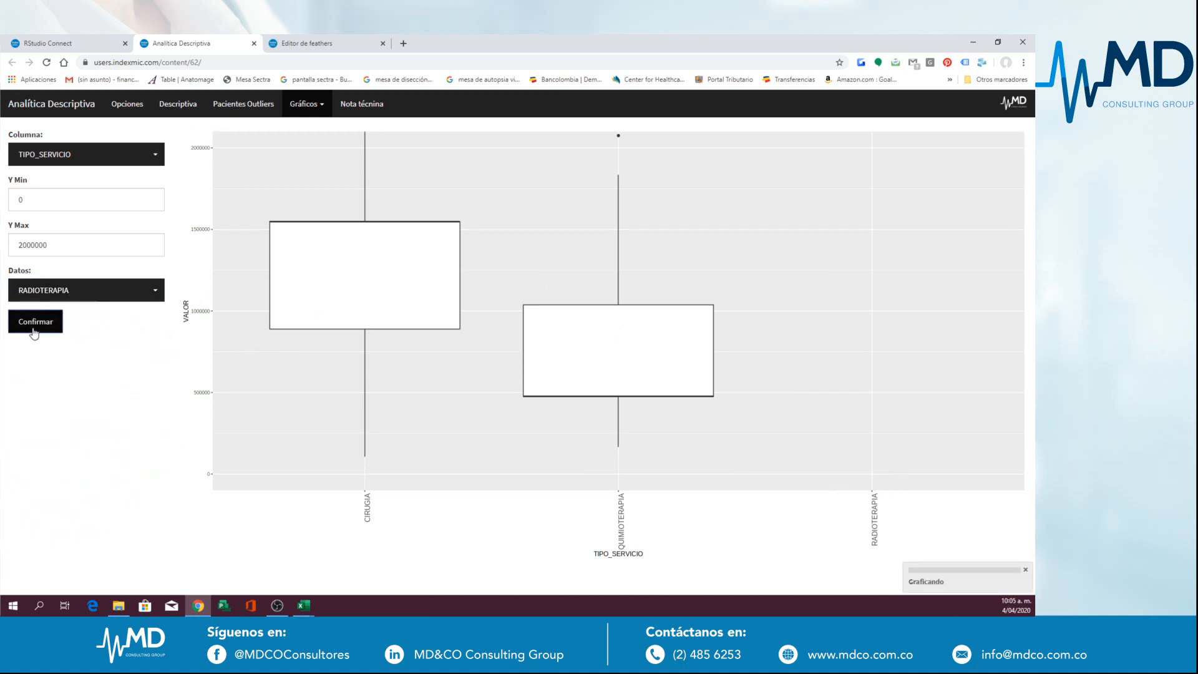
click(40, 323)
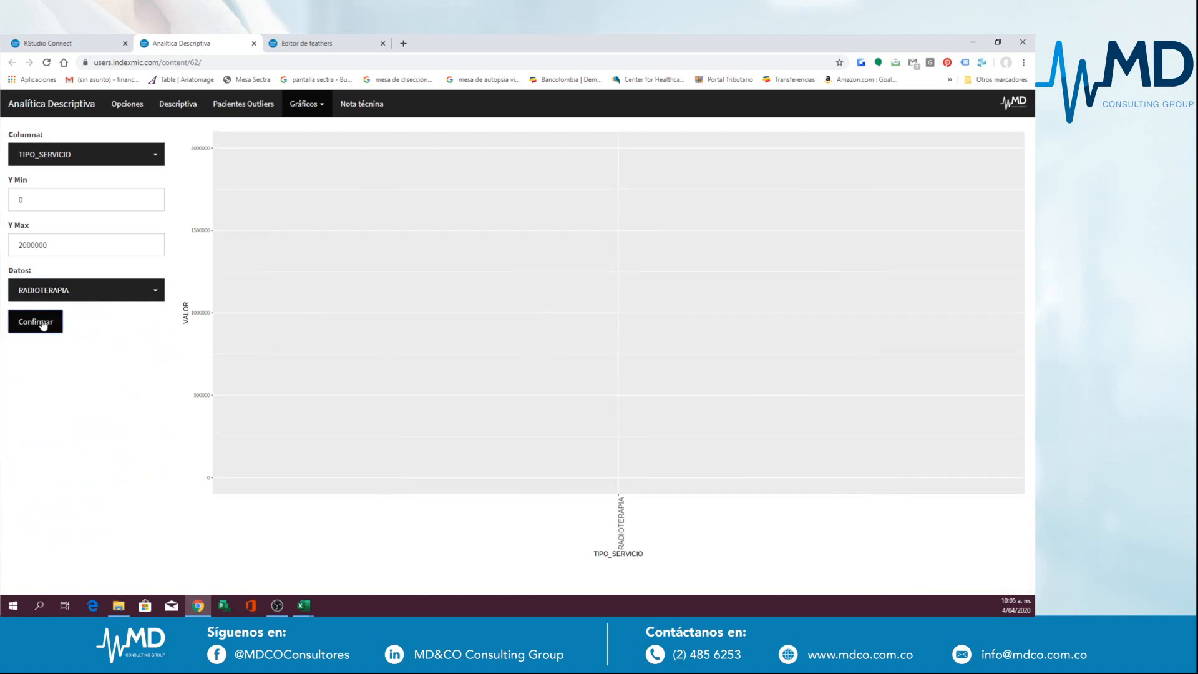
Step: Raise the RADIOTERAPIA box plot's Y Max to 20000000 and redraw it
click(85, 242)
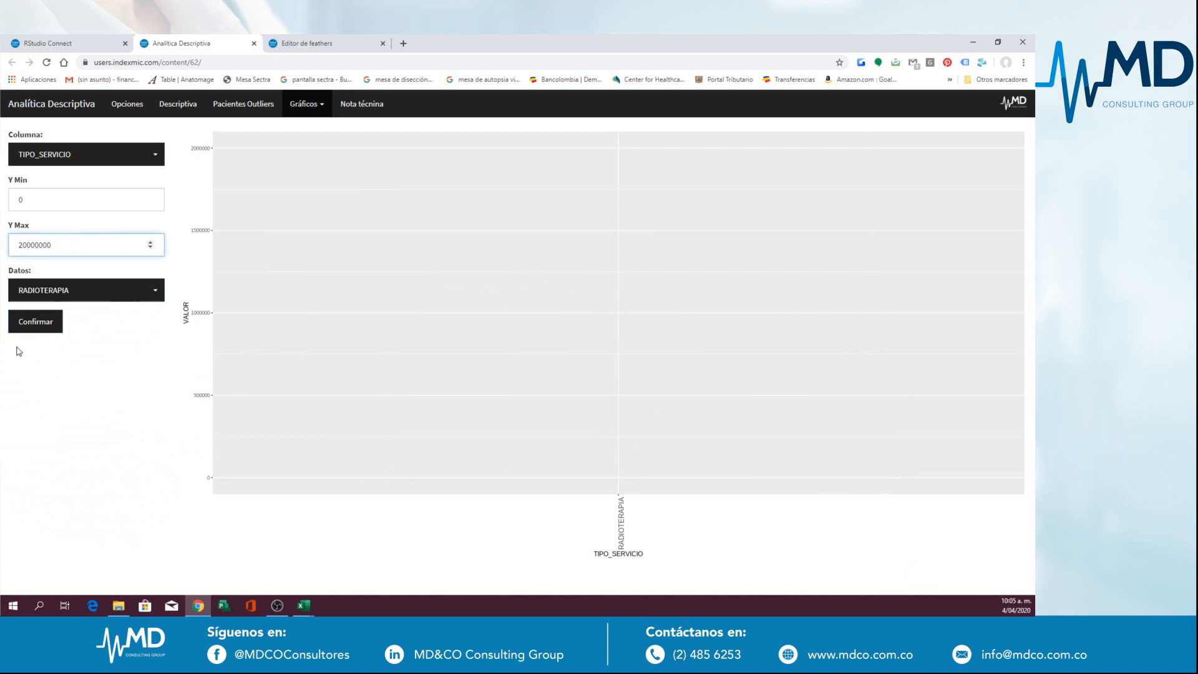
text(0)
click(28, 328)
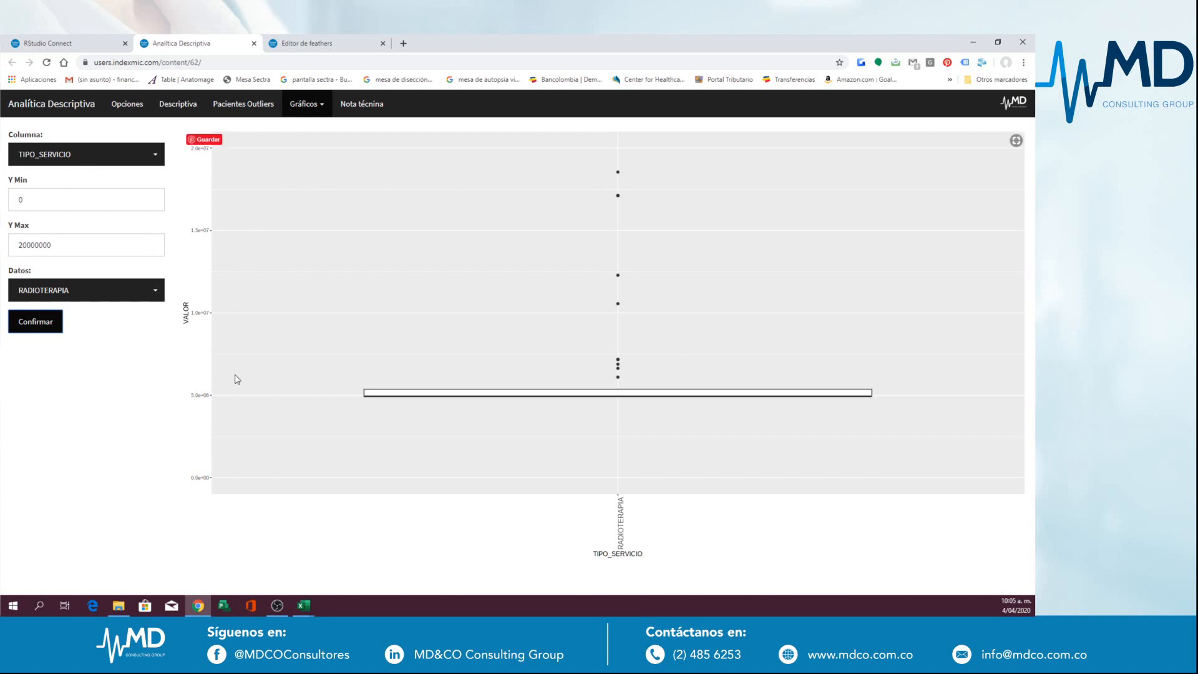
Step: Generate the Línea de tiempo chart of VALOR by FECHA
click(322, 103)
click(302, 159)
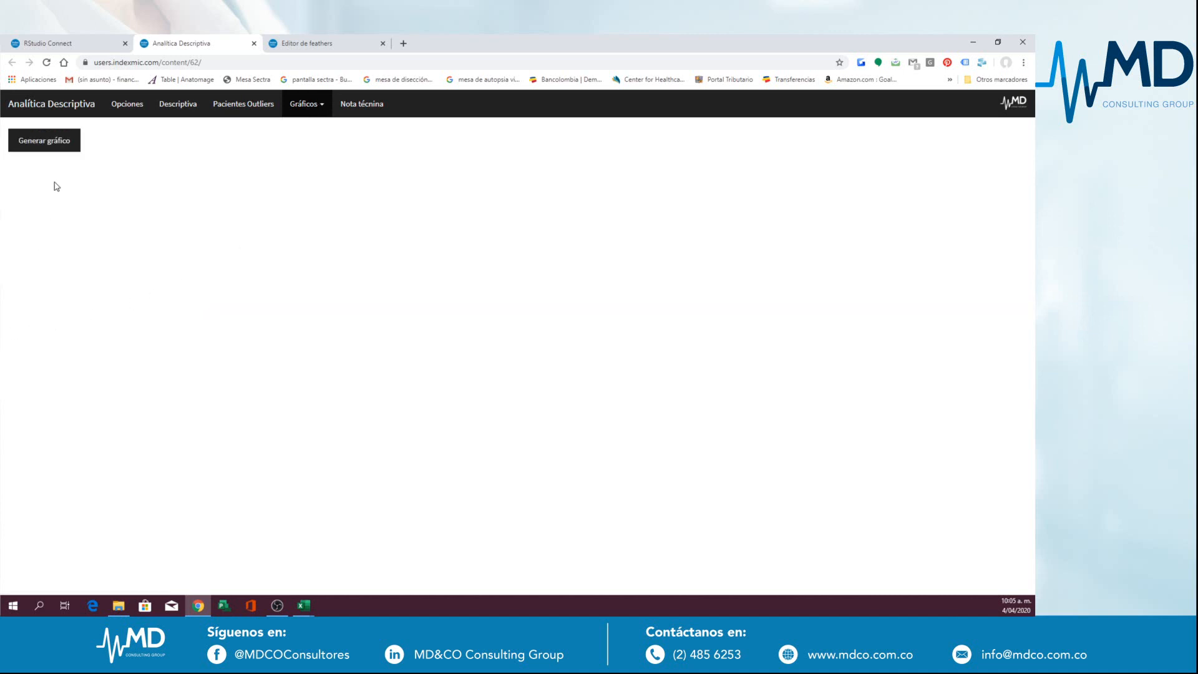
click(38, 144)
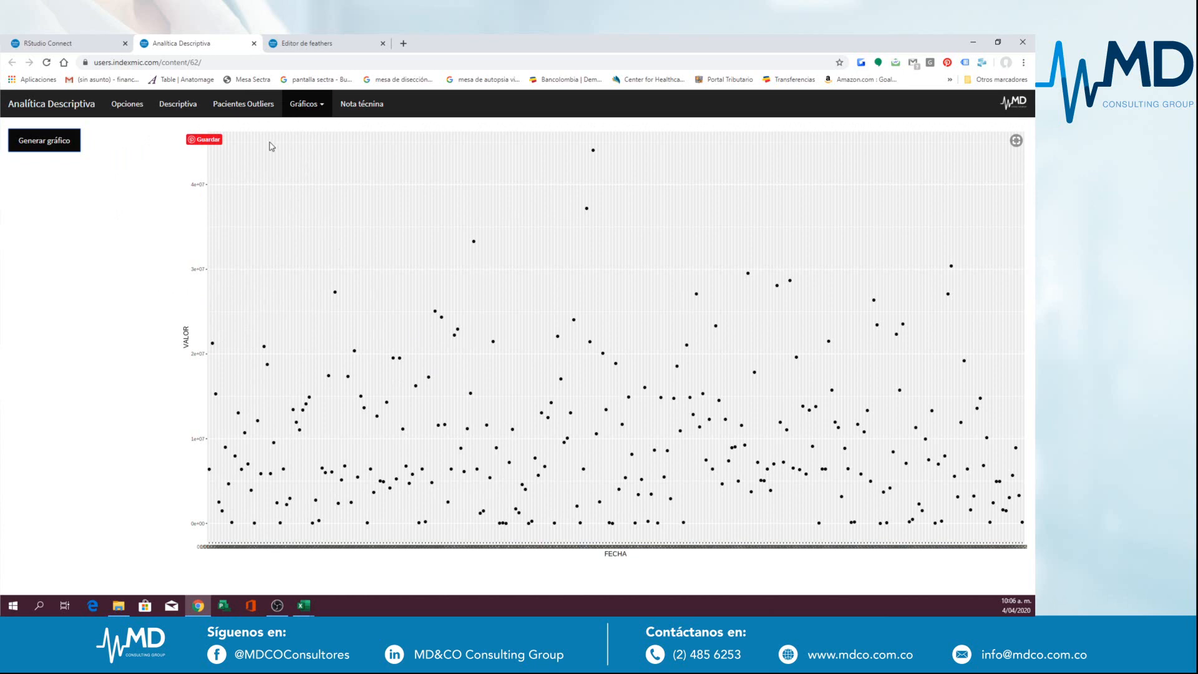
Step: Add MES_PRESTACION as the second database filter, load its values and open the list of months
click(134, 106)
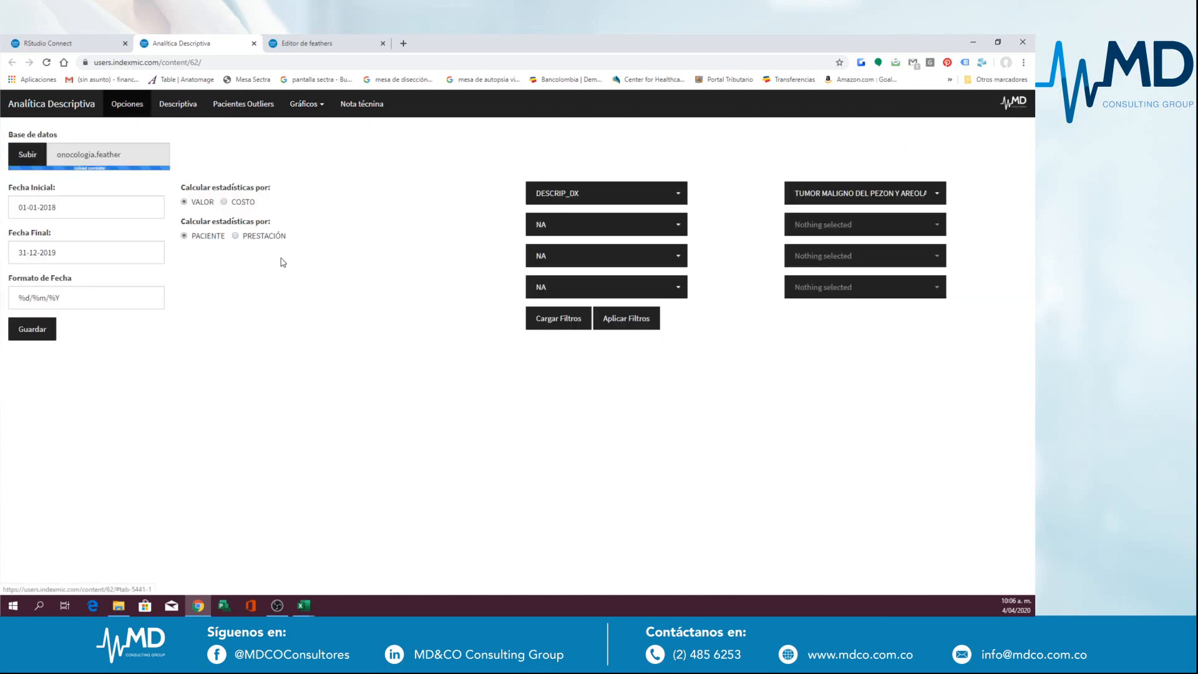
click(567, 225)
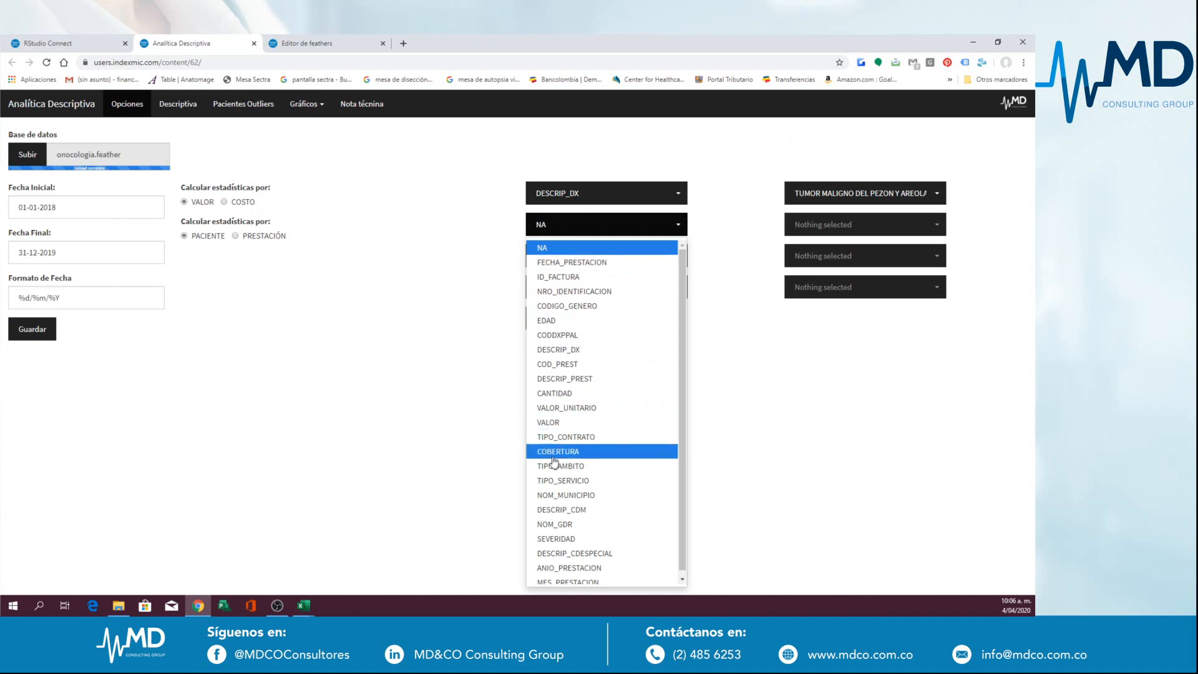
click(555, 575)
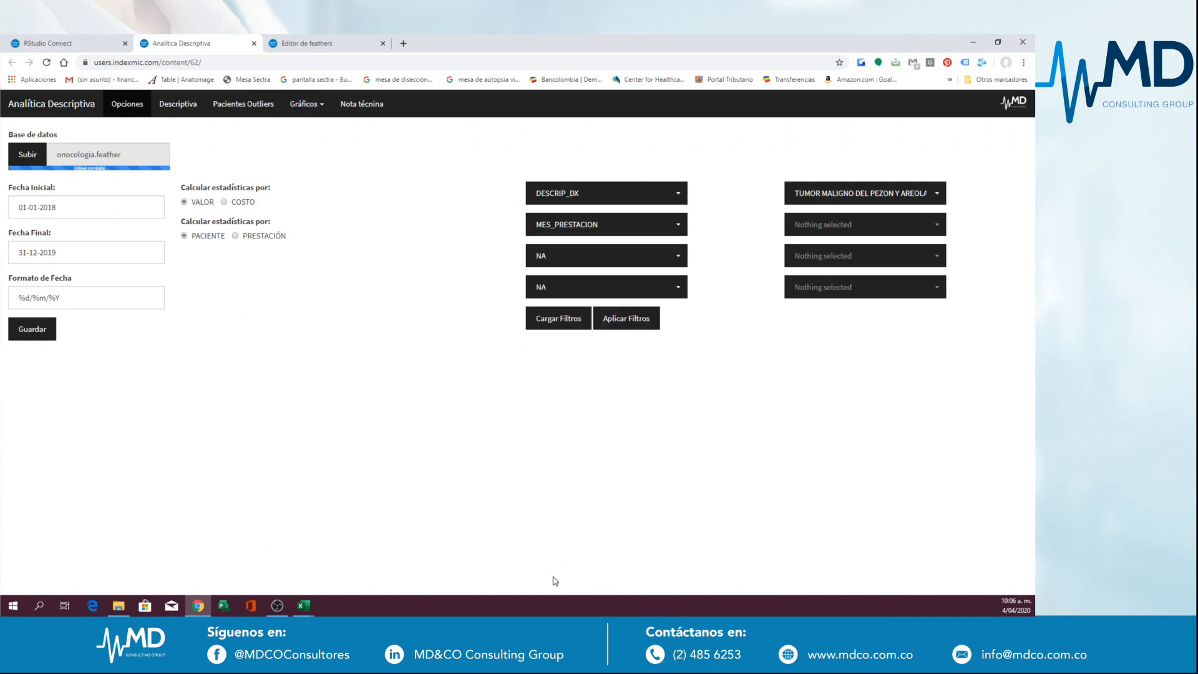
click(550, 327)
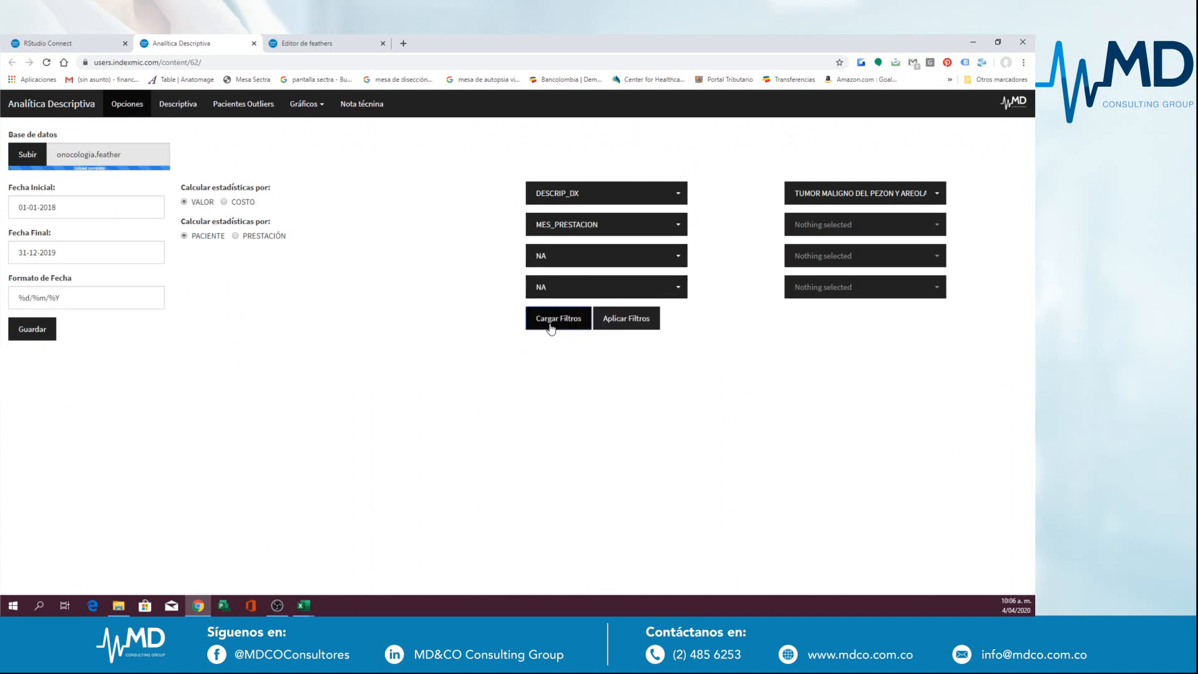
click(814, 224)
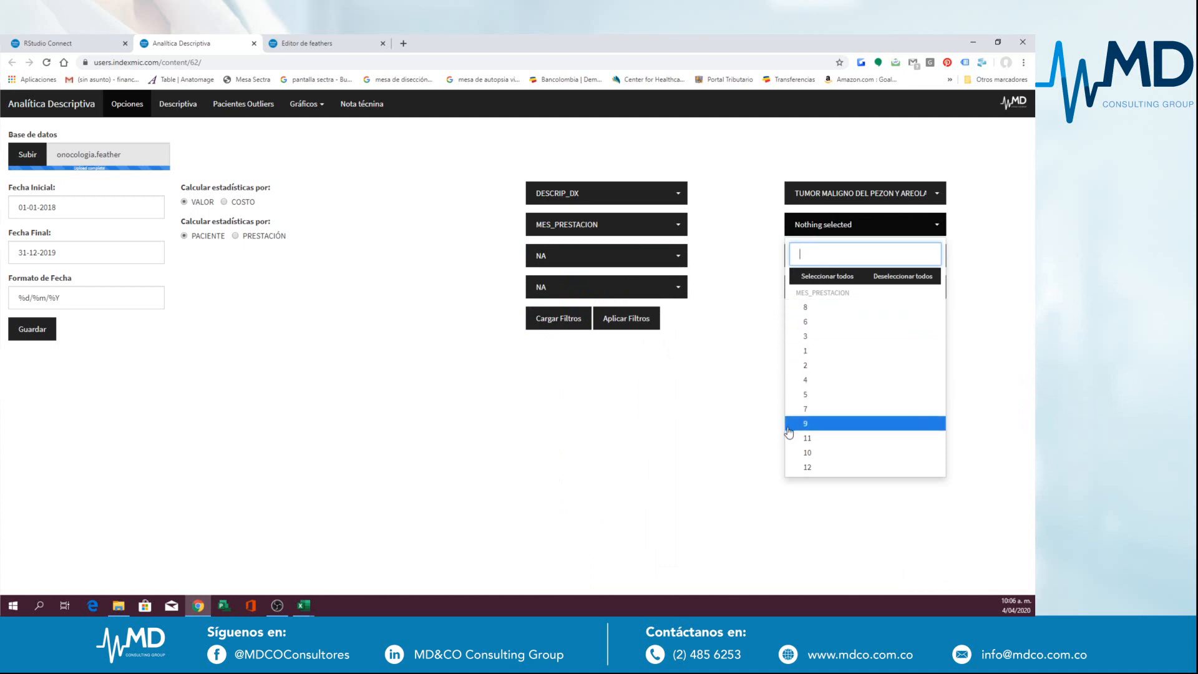
click(796, 351)
click(798, 366)
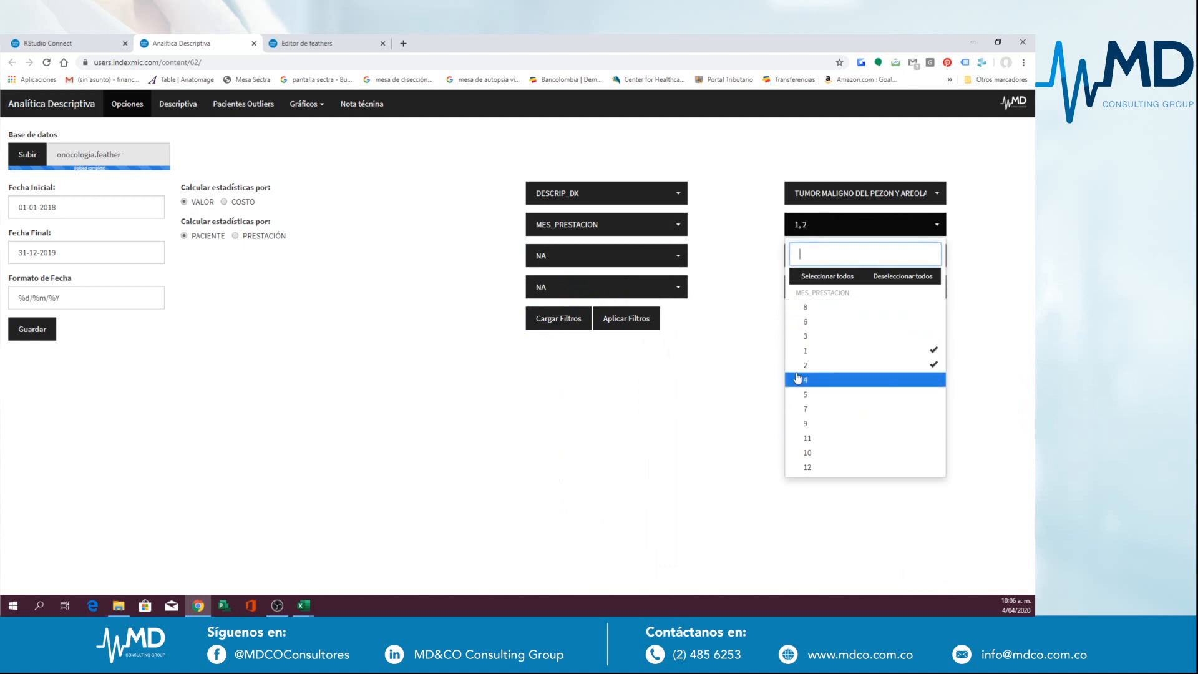
click(802, 336)
click(805, 380)
click(805, 394)
click(819, 321)
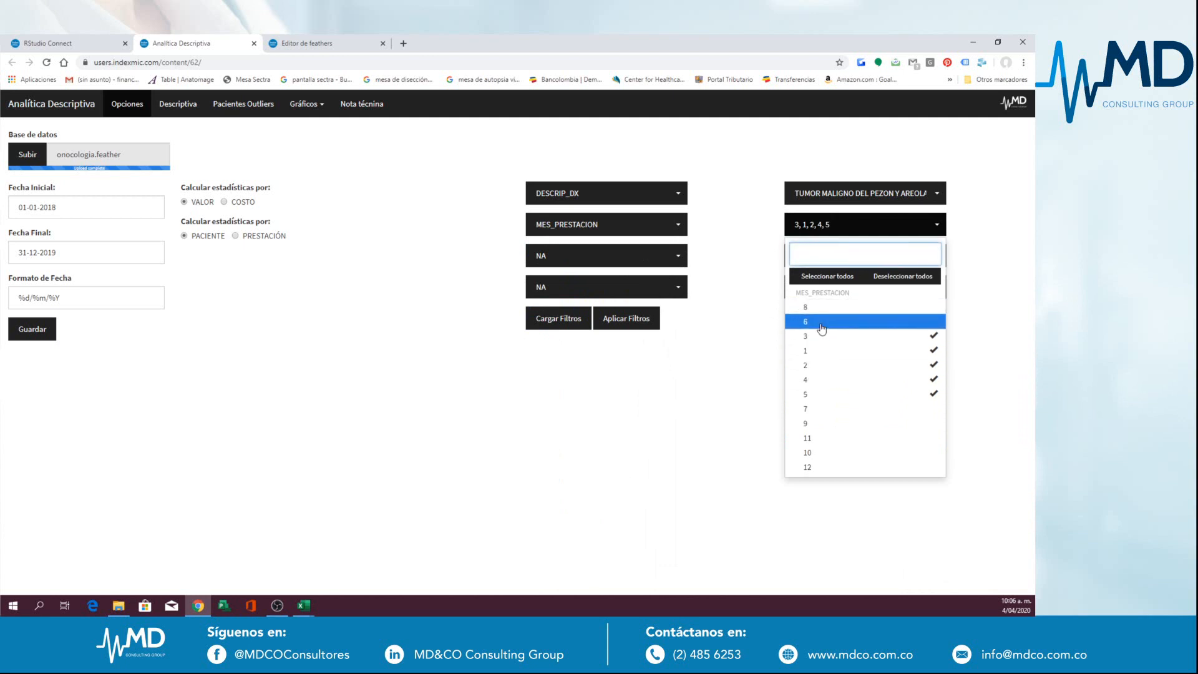
click(828, 276)
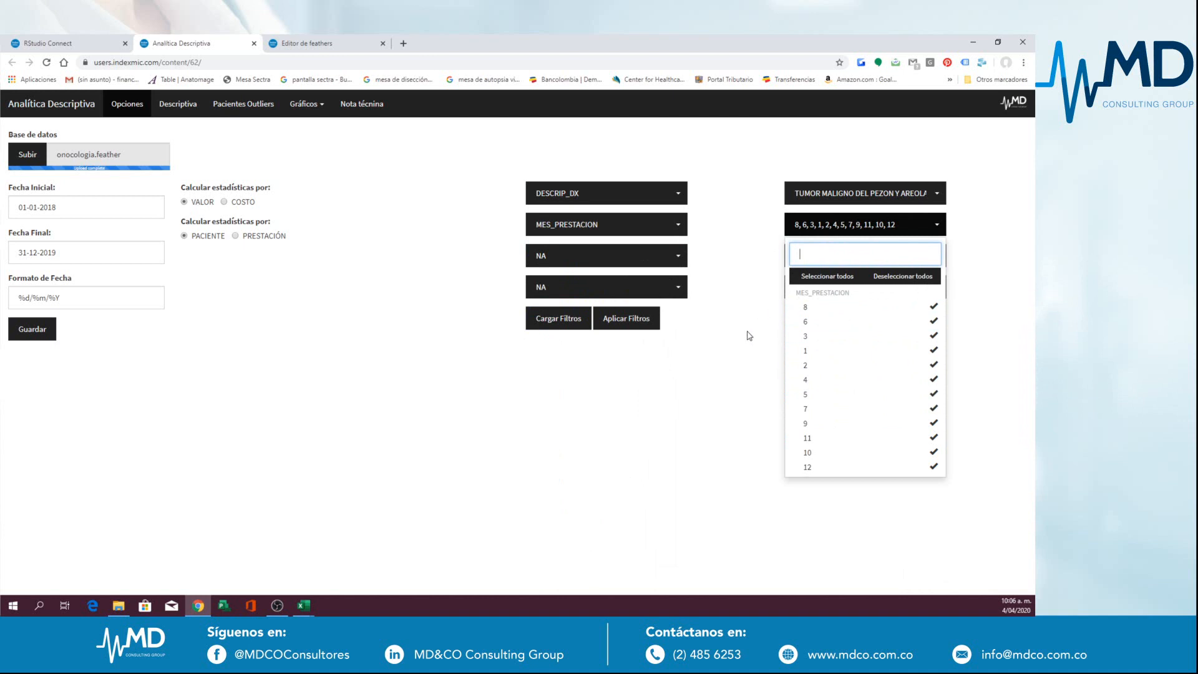
click(881, 278)
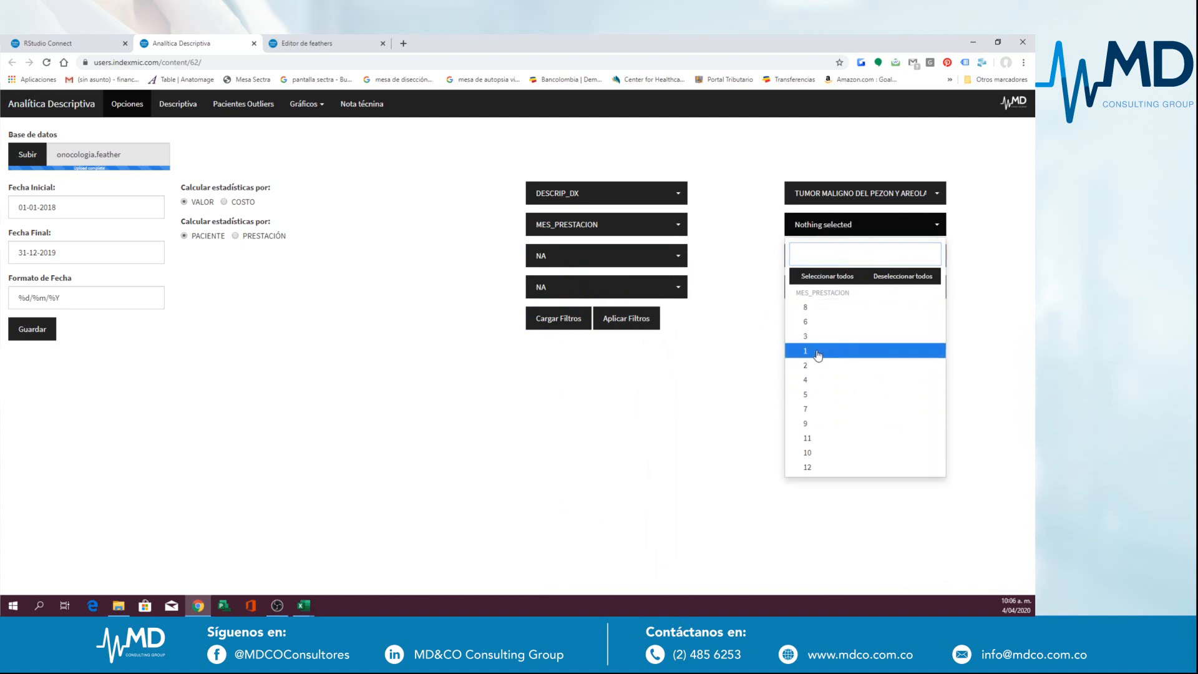
Step: Select months 1 to 6 for the MES_PRESTACION filter and apply the filters
click(818, 353)
click(818, 365)
click(819, 336)
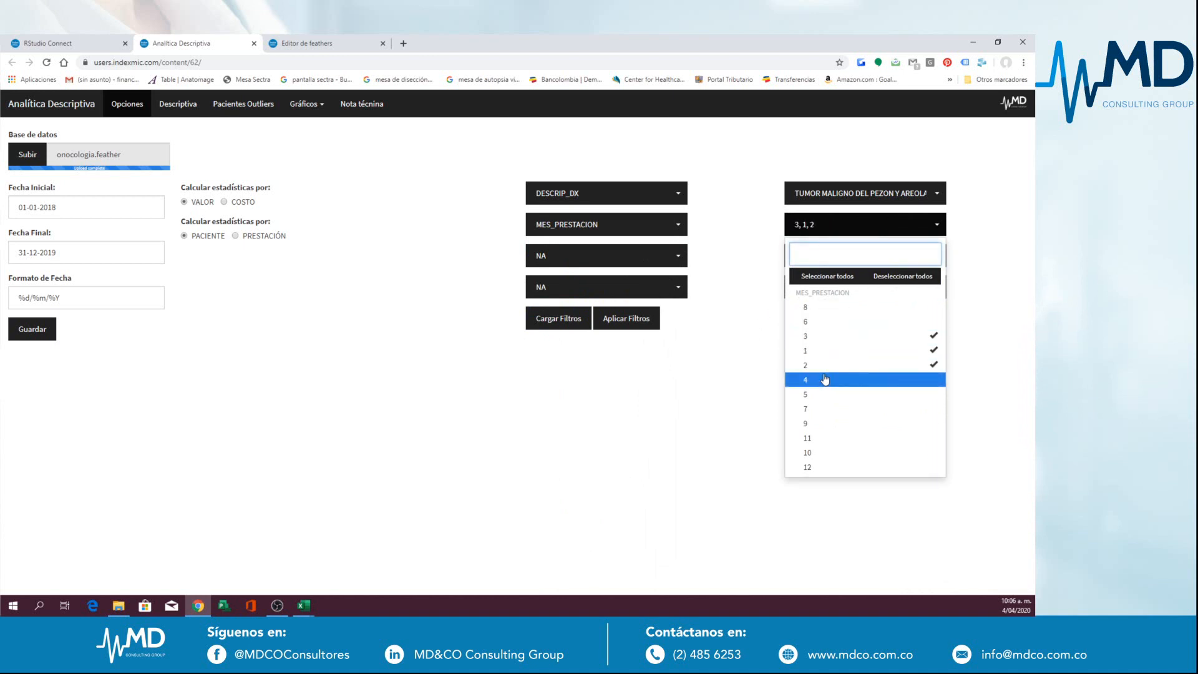
click(825, 379)
click(824, 394)
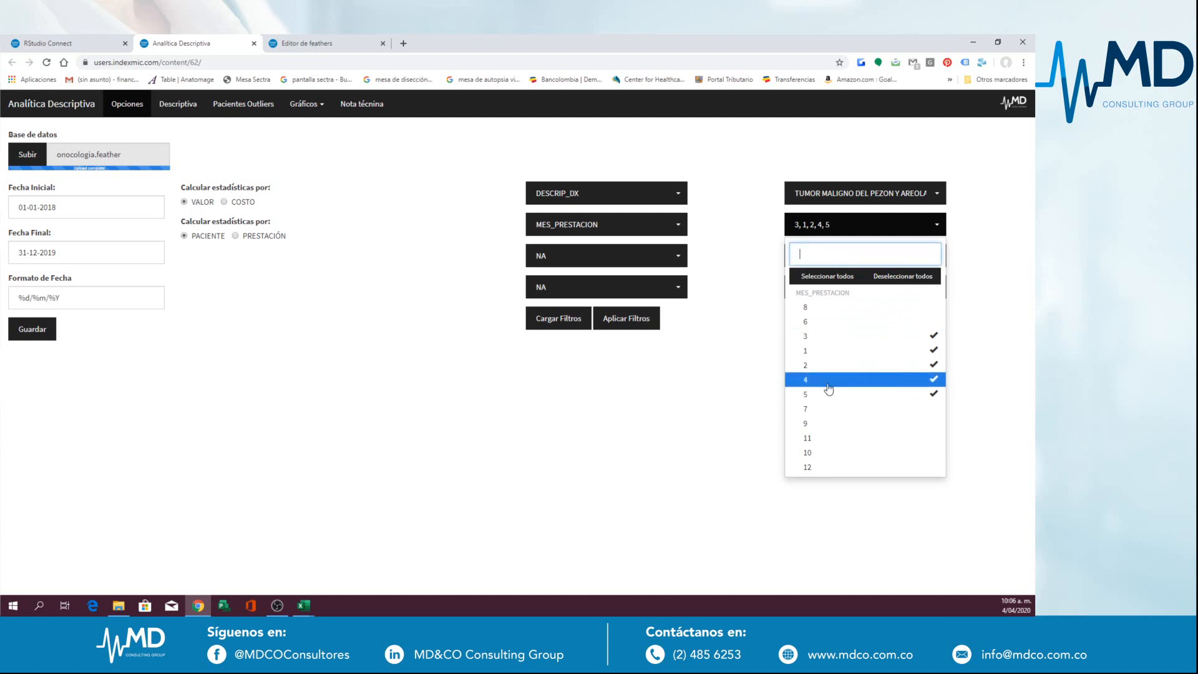
click(834, 331)
click(747, 373)
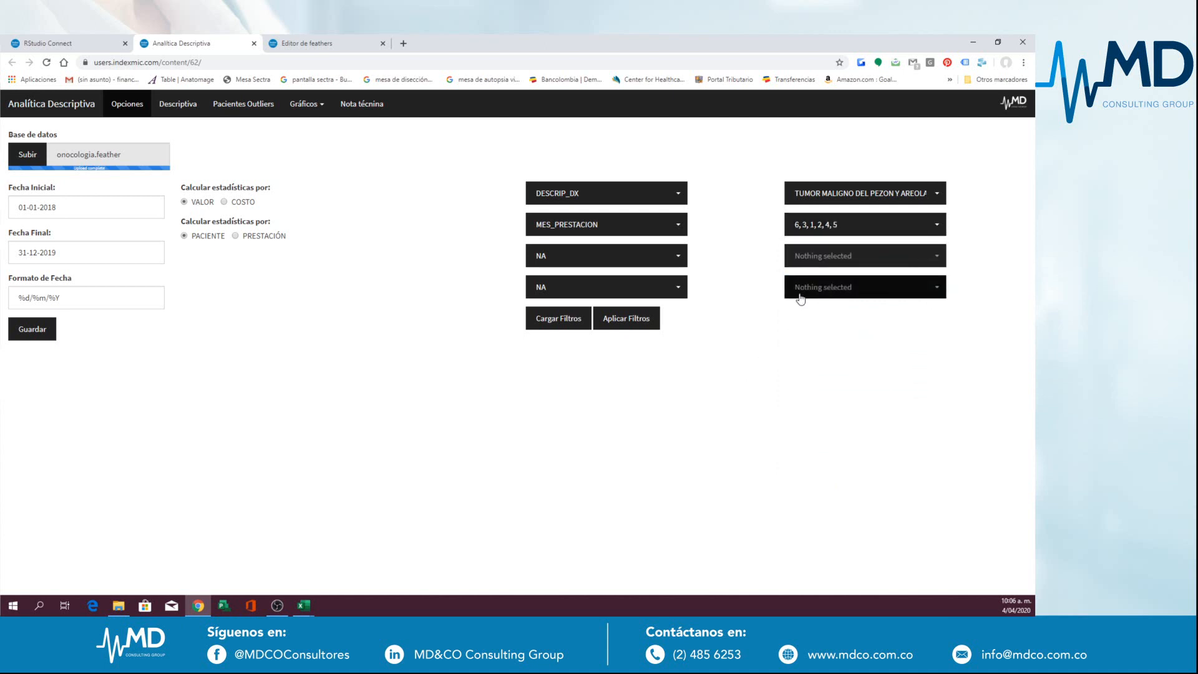
click(626, 321)
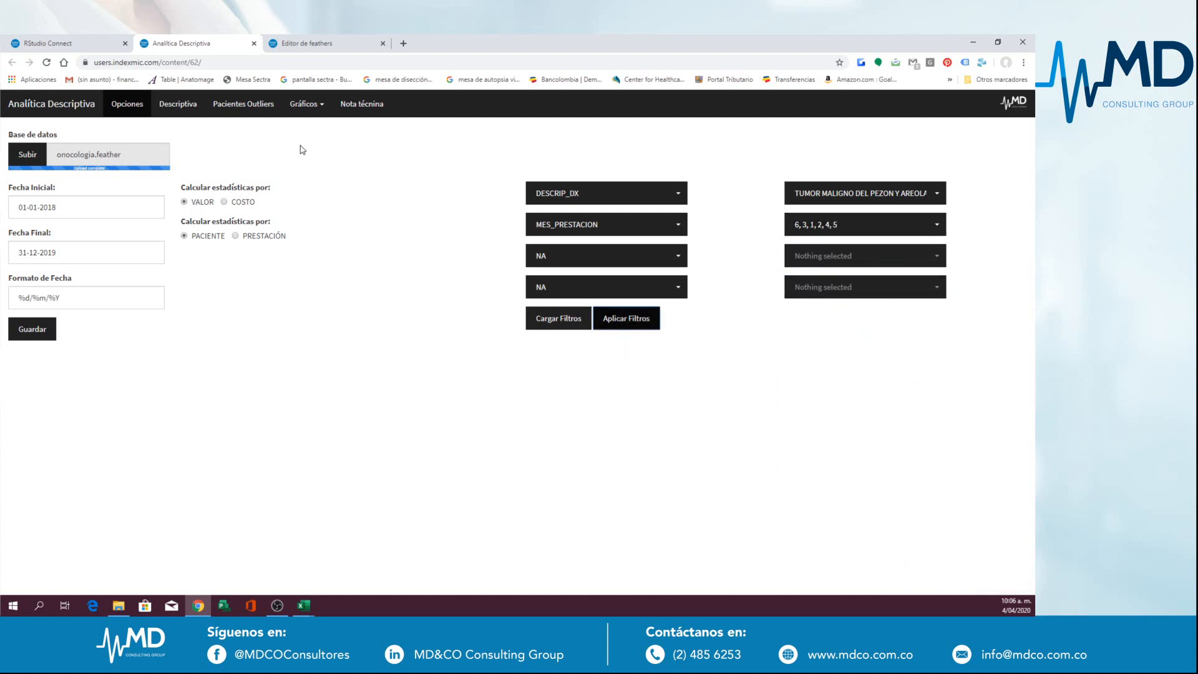
Step: Regenerate the Línea de tiempo chart with the month filter applied and open the technical note page
click(306, 104)
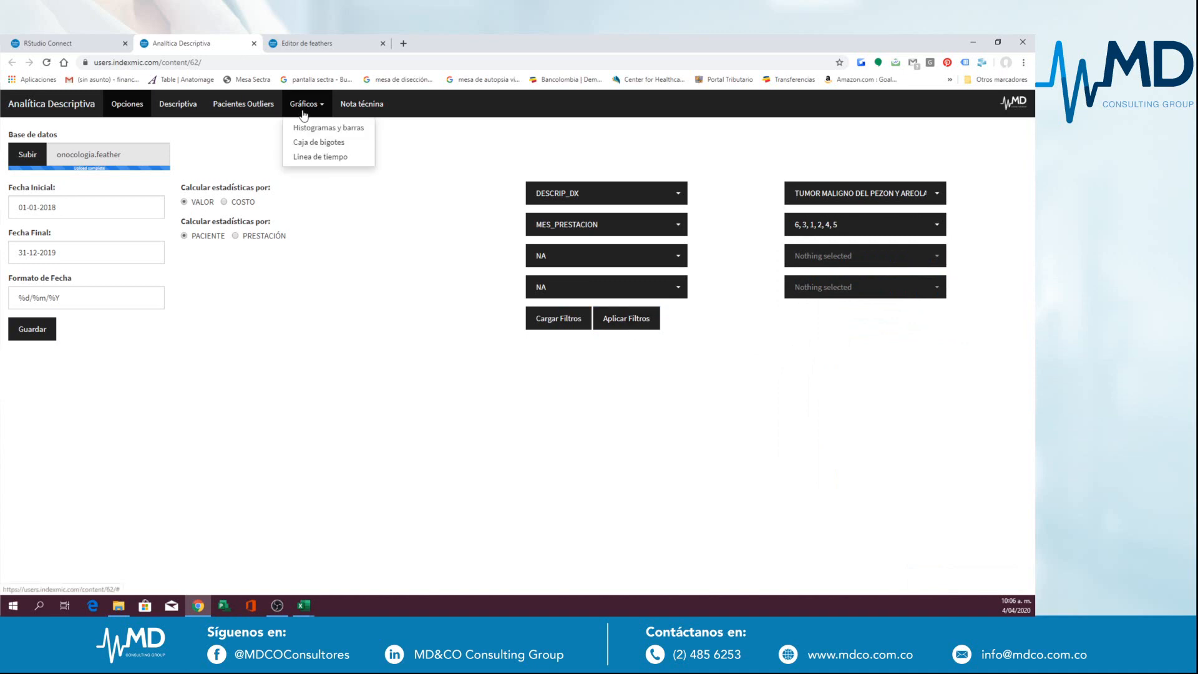
click(309, 157)
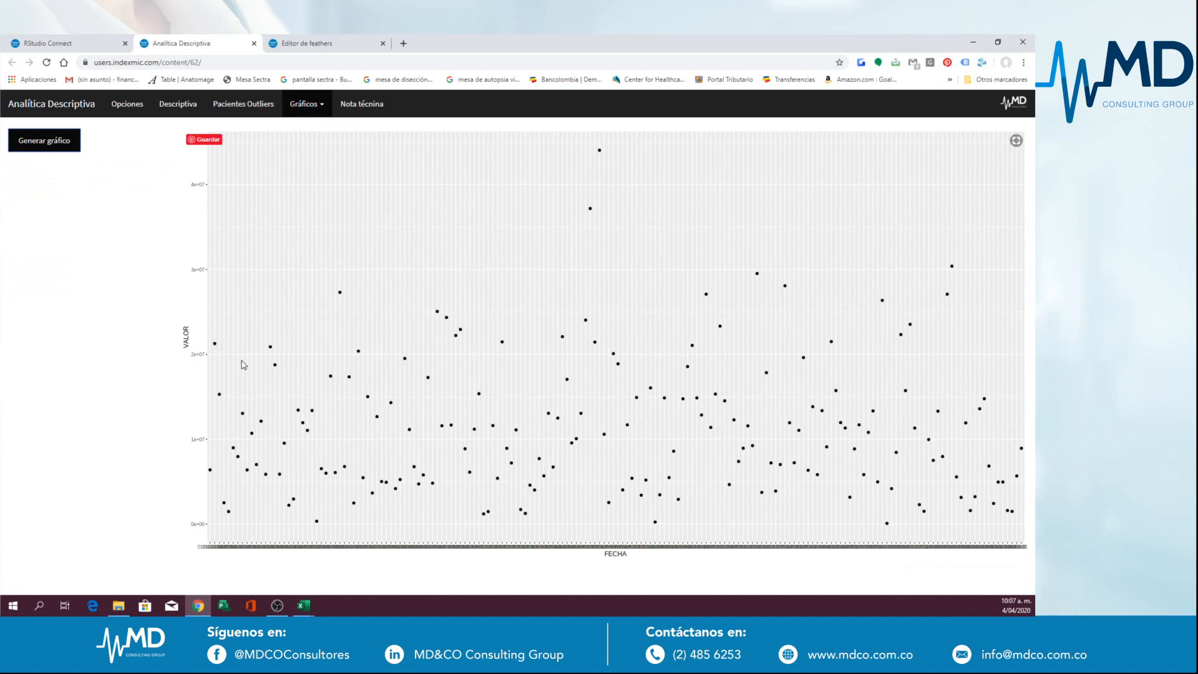
click(360, 105)
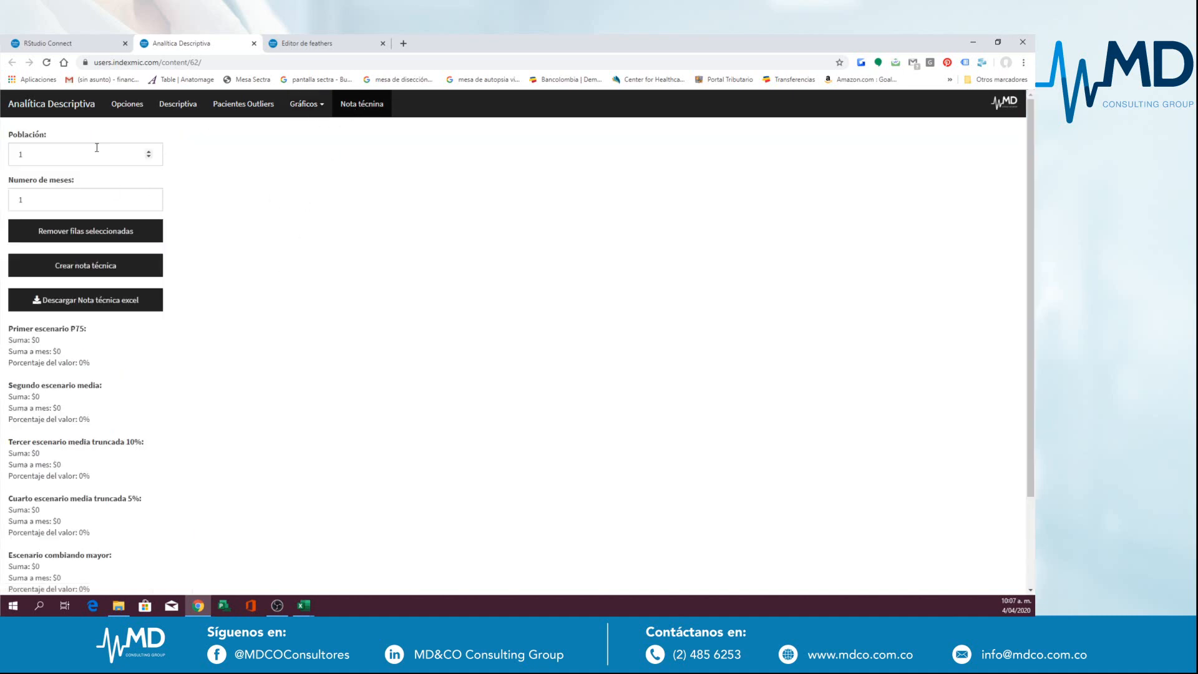
Step: Try to remove the MES_PRESTACION filter from the database options and reload the filter values
click(169, 115)
click(144, 111)
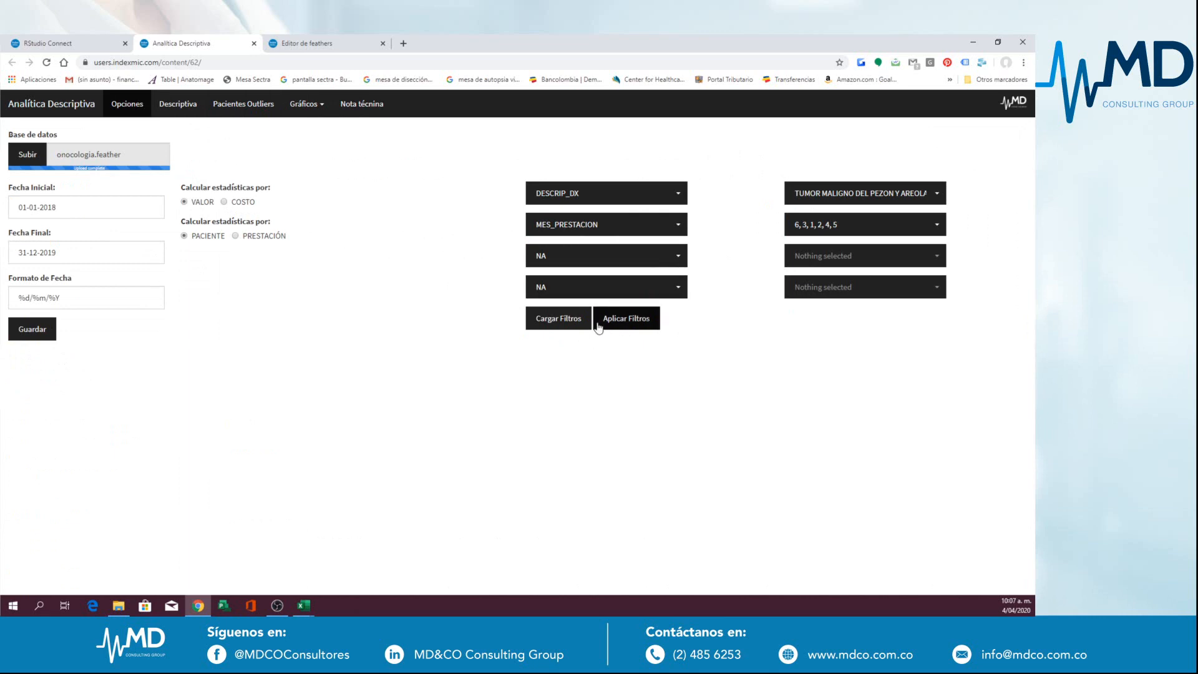
click(658, 229)
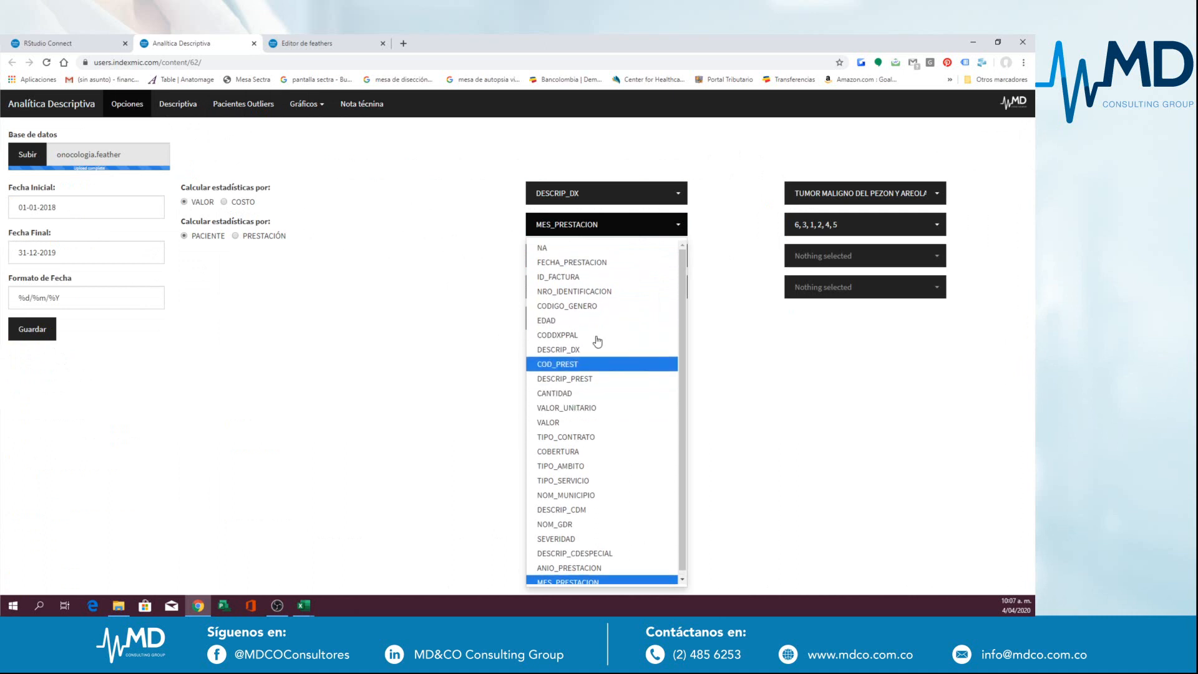
click(621, 250)
click(788, 226)
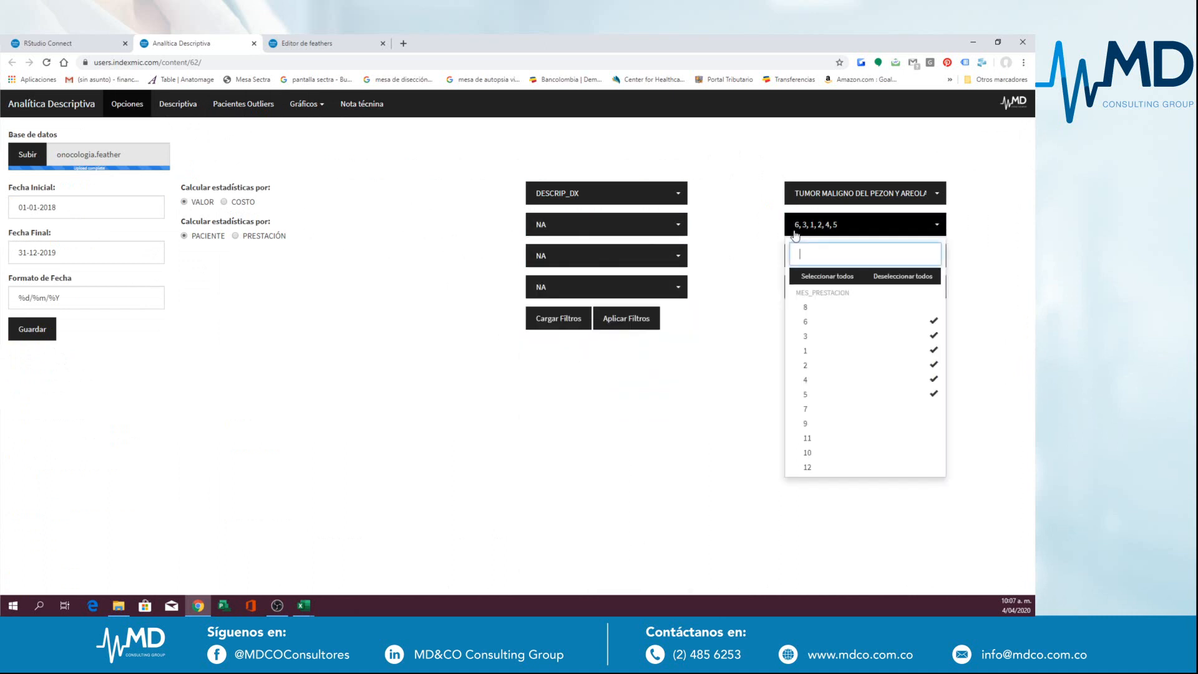
click(643, 333)
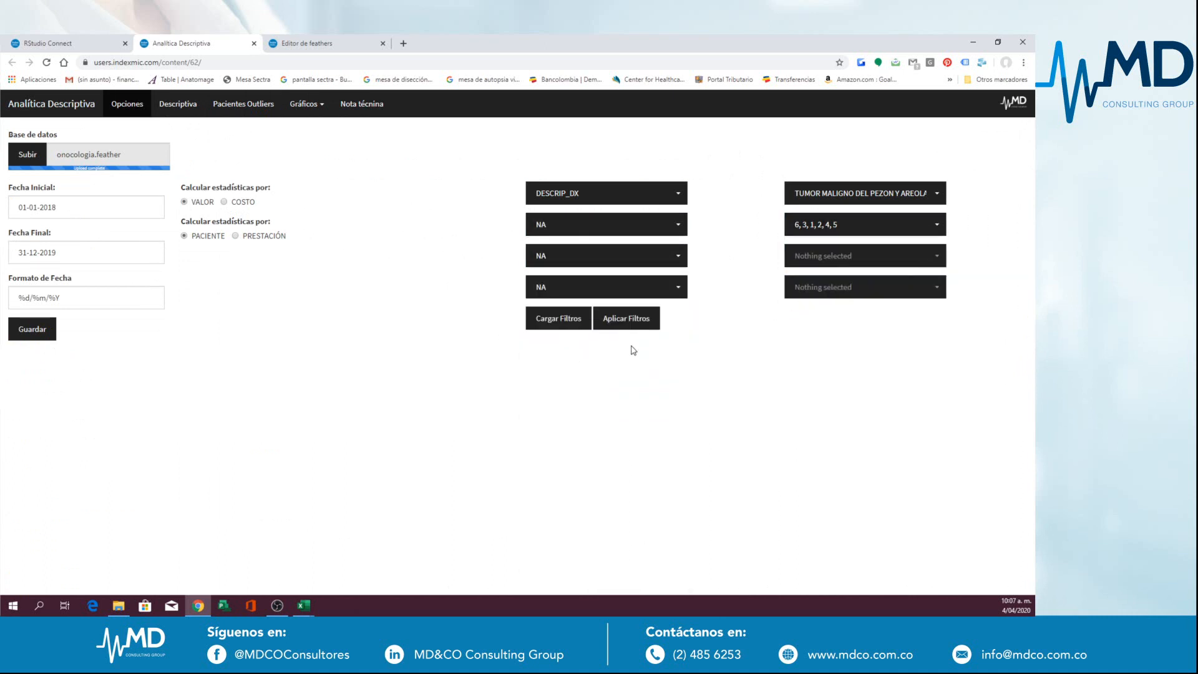
click(566, 319)
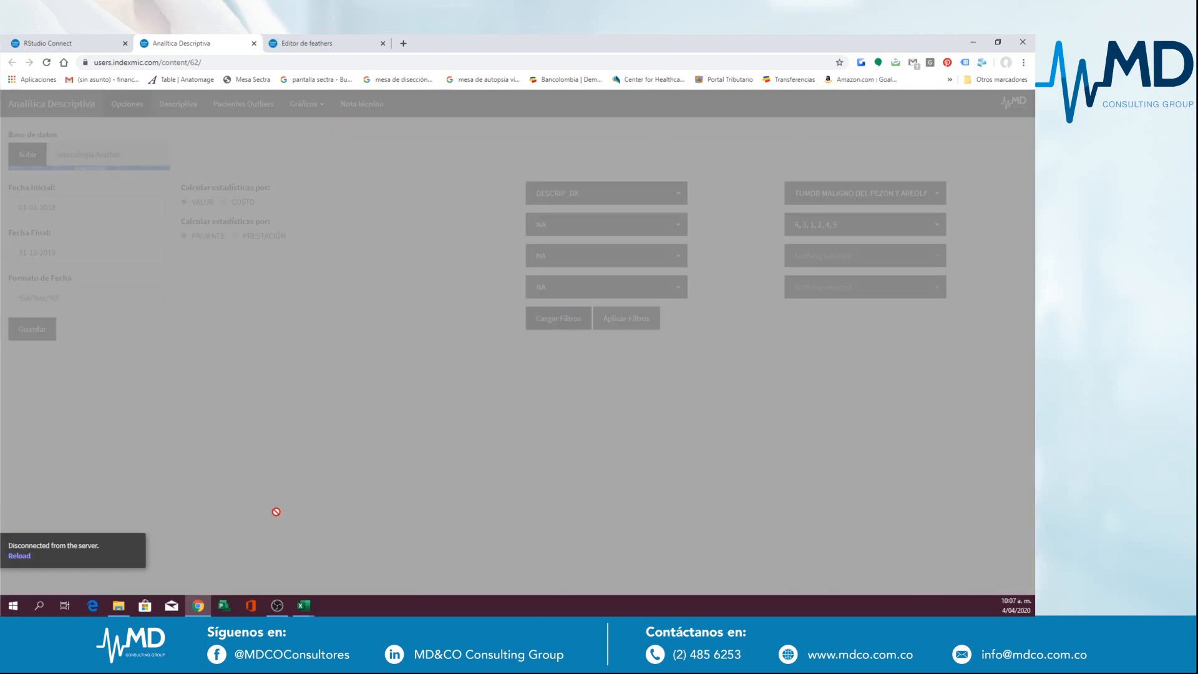
Step: Reload the disconnected session and set Fecha Inicial to 01-01-2018
click(16, 557)
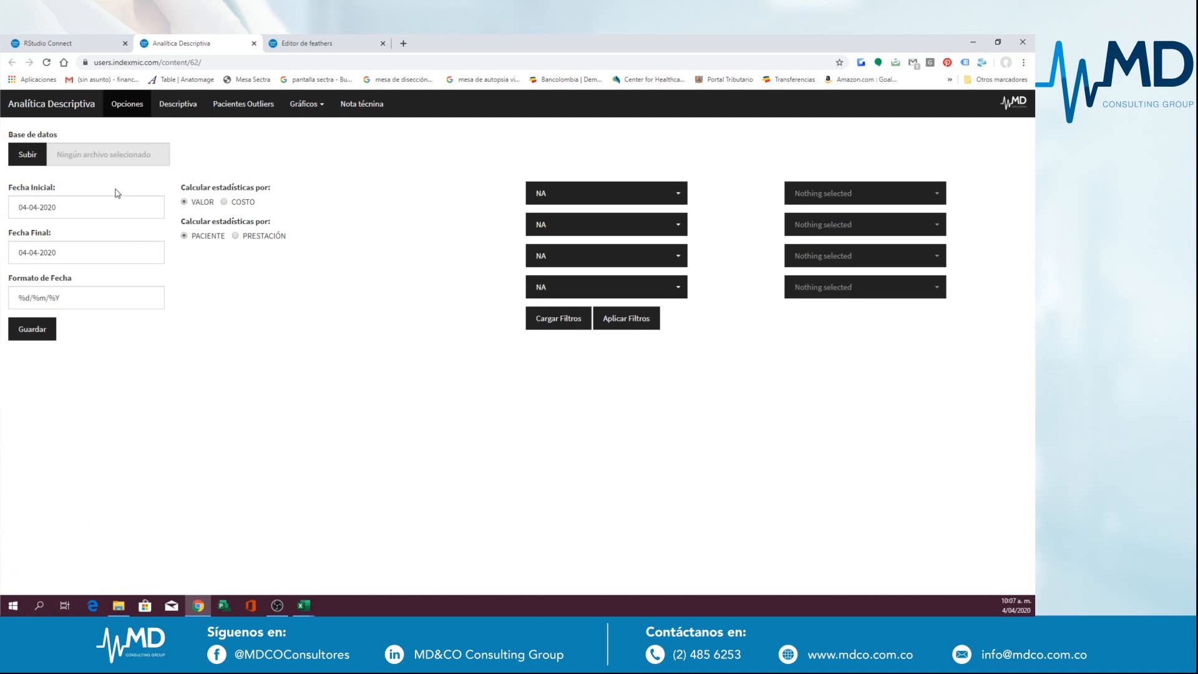
click(23, 208)
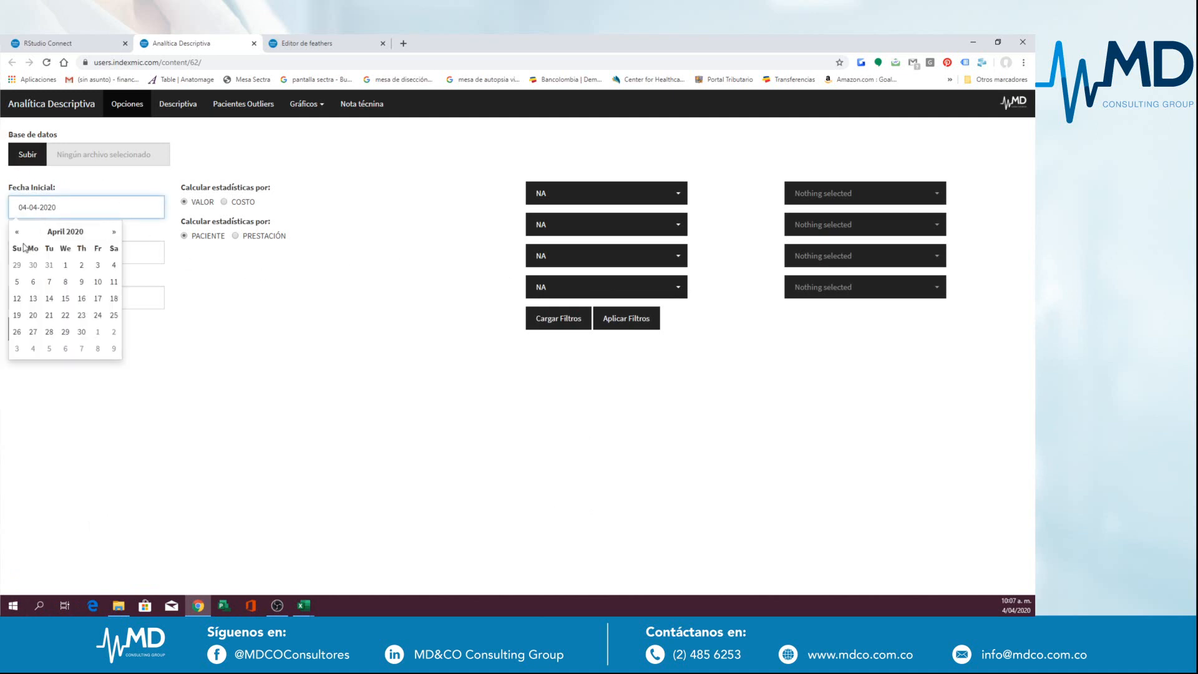
click(35, 233)
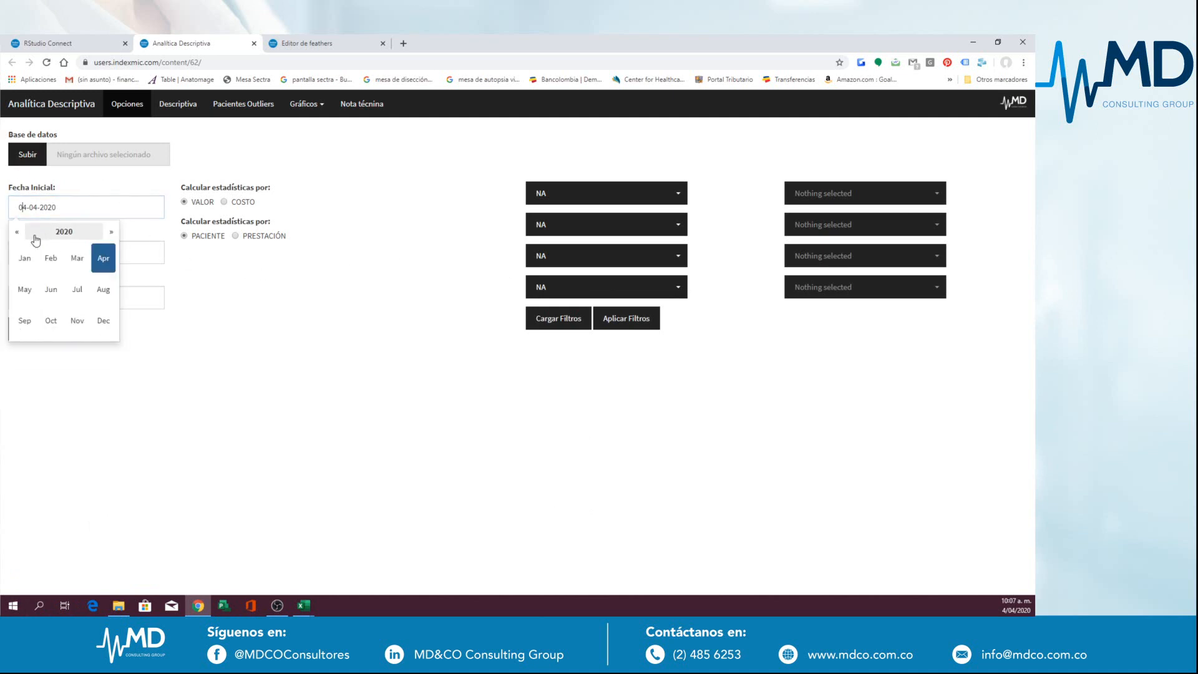
click(75, 232)
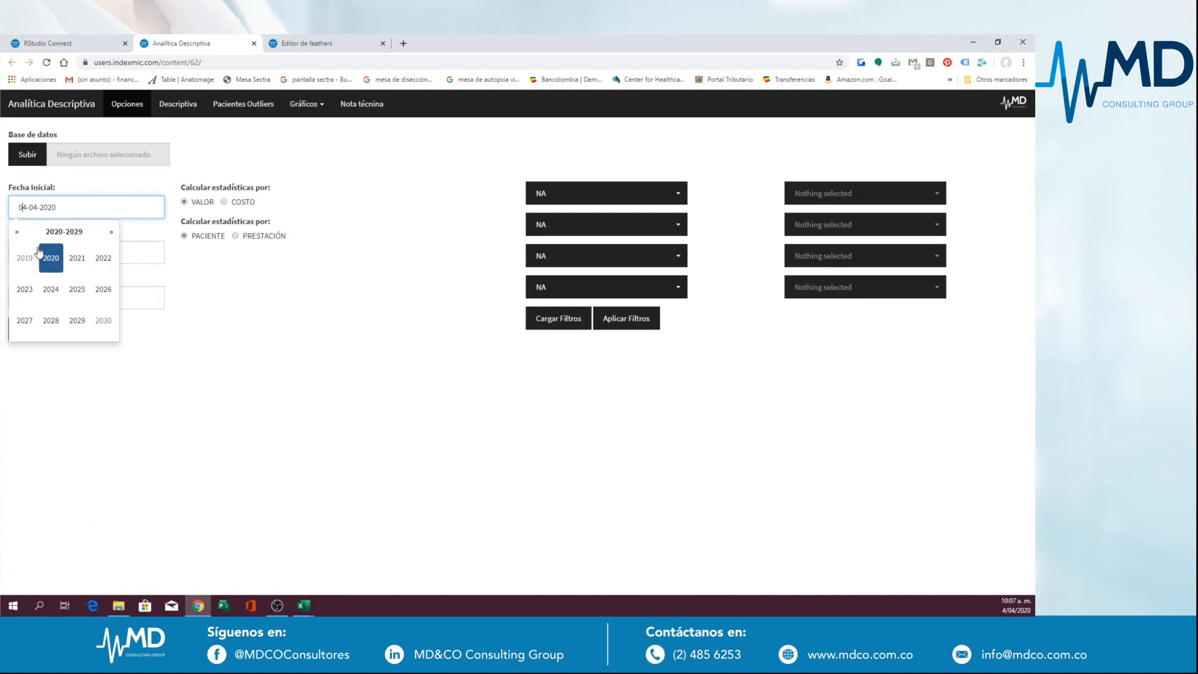
click(24, 262)
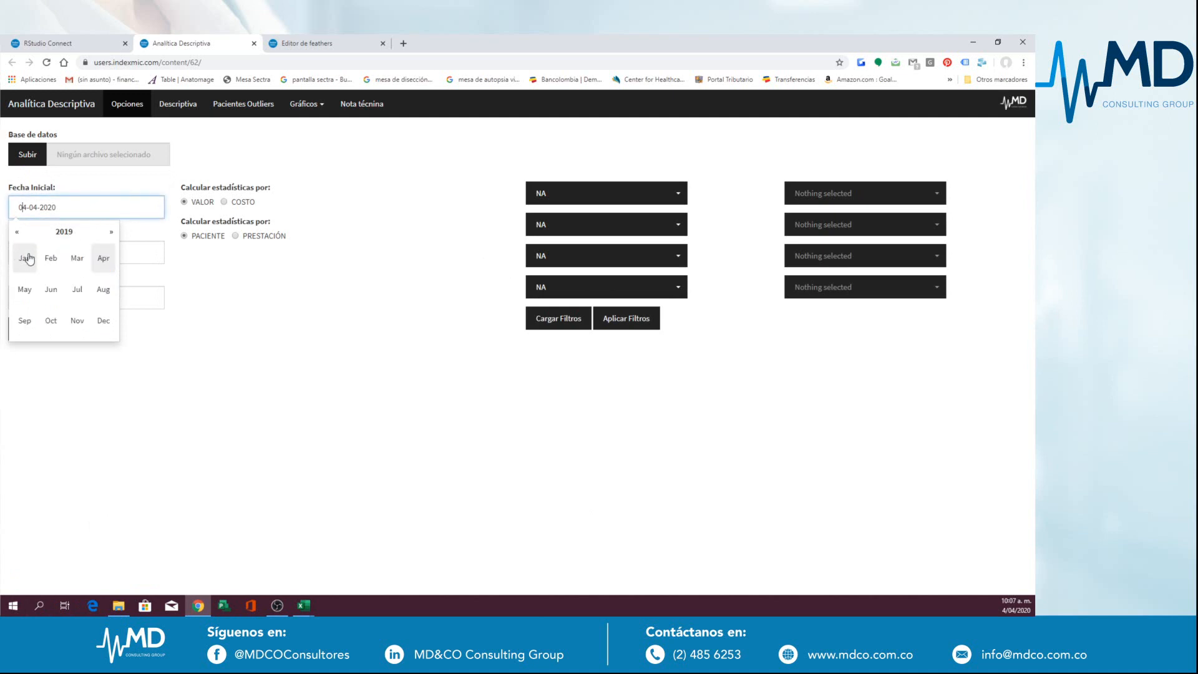
click(16, 231)
click(23, 258)
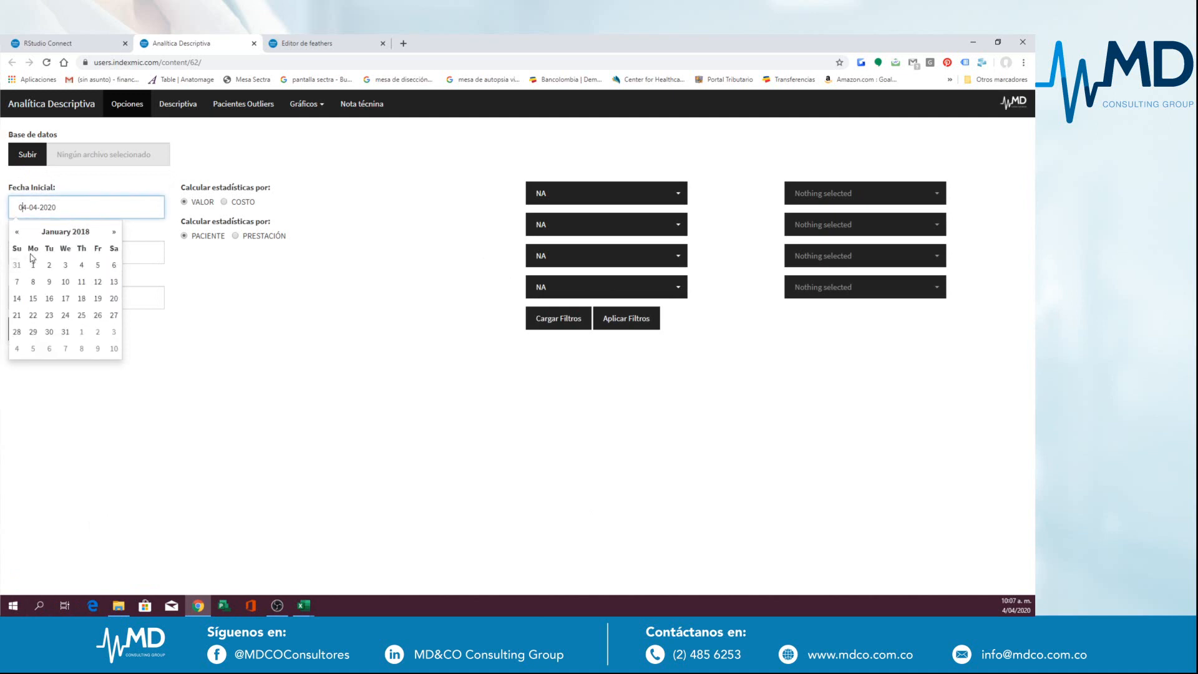
click(39, 265)
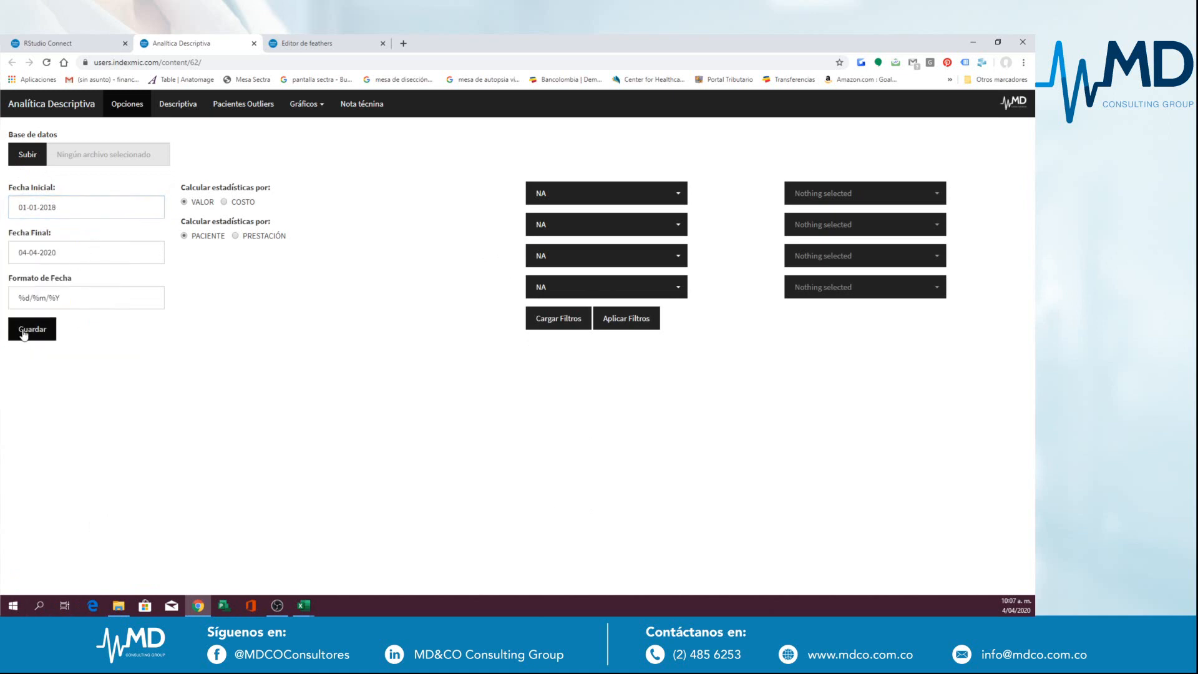
Step: Set Fecha Final to 31-12-2018 and save the date range
click(54, 256)
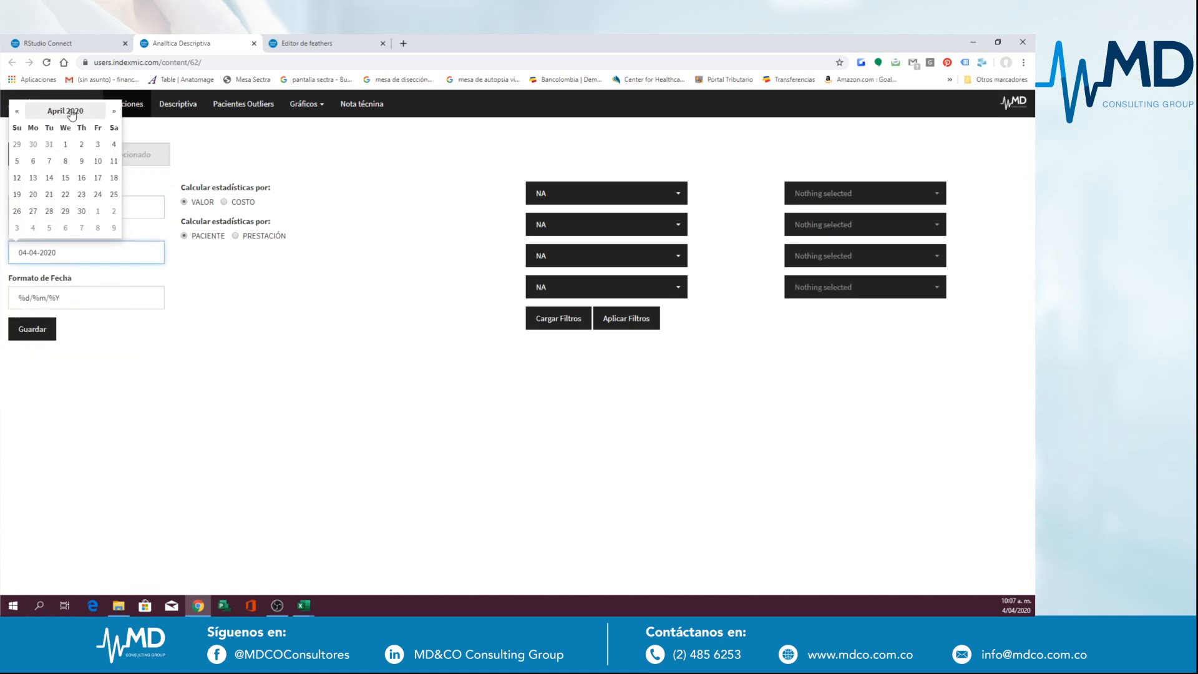
click(22, 112)
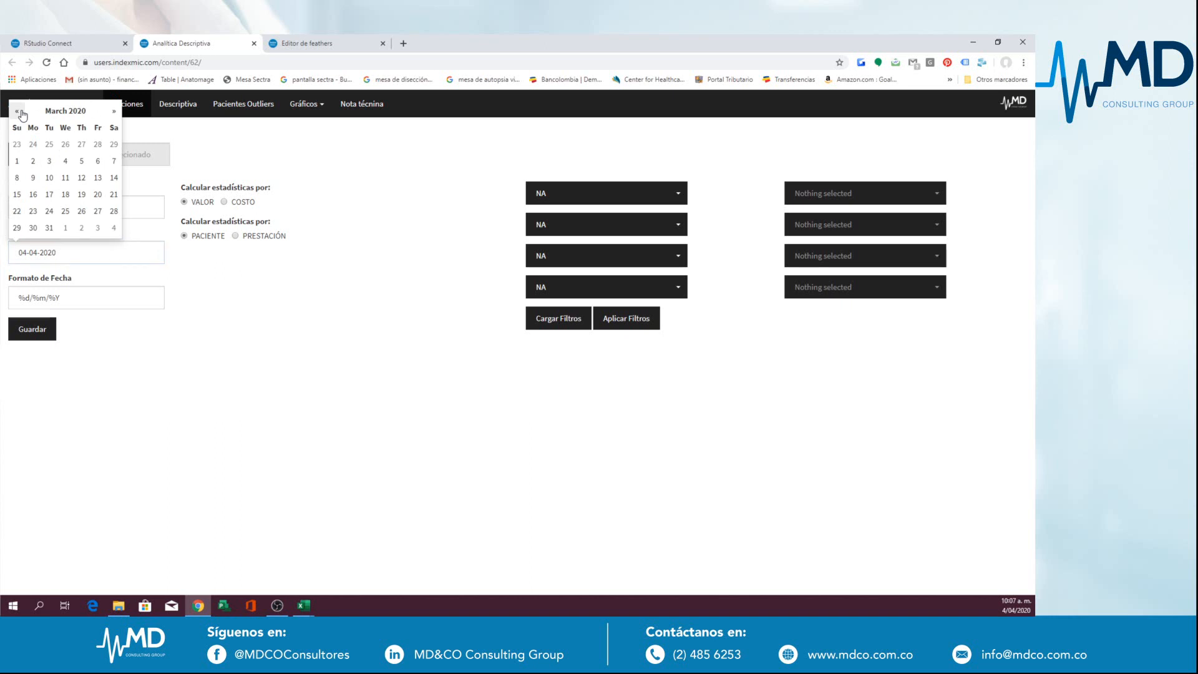
click(21, 112)
click(22, 112)
click(22, 112)
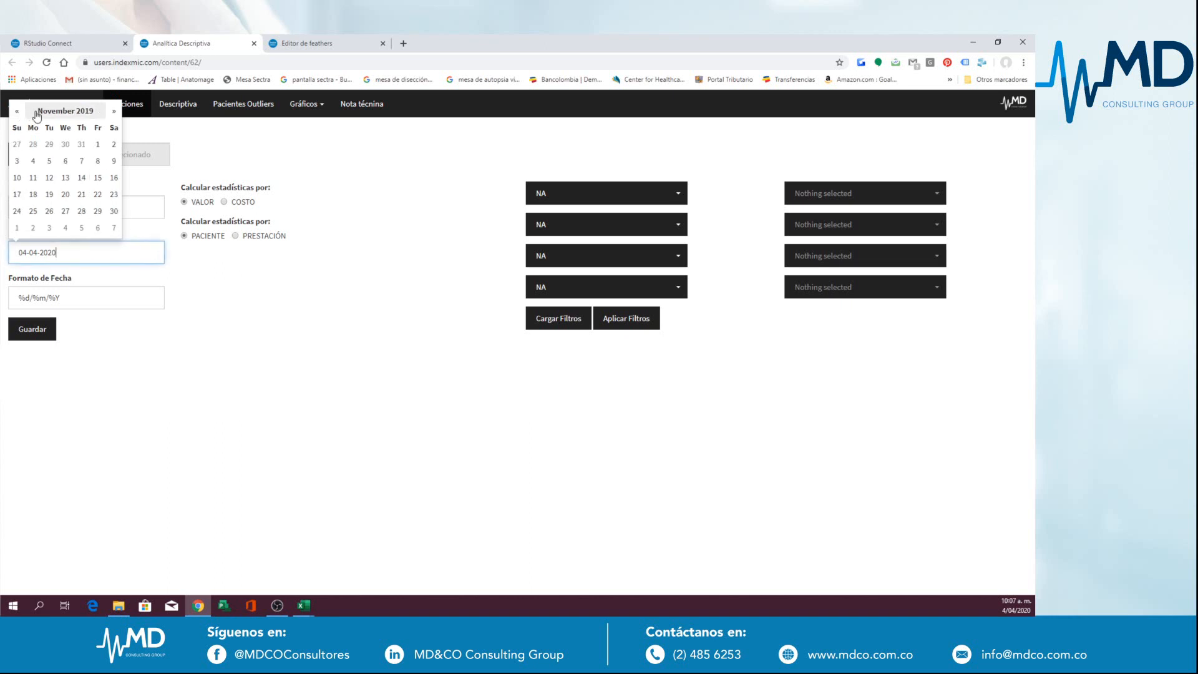
click(36, 112)
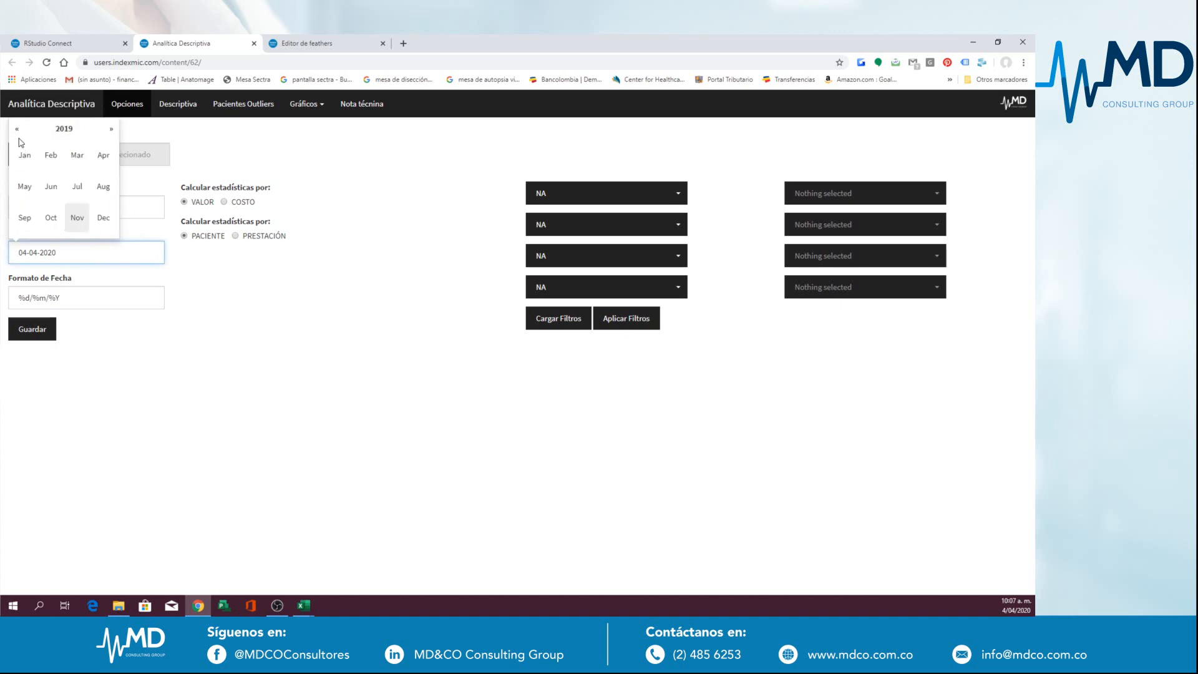
click(17, 129)
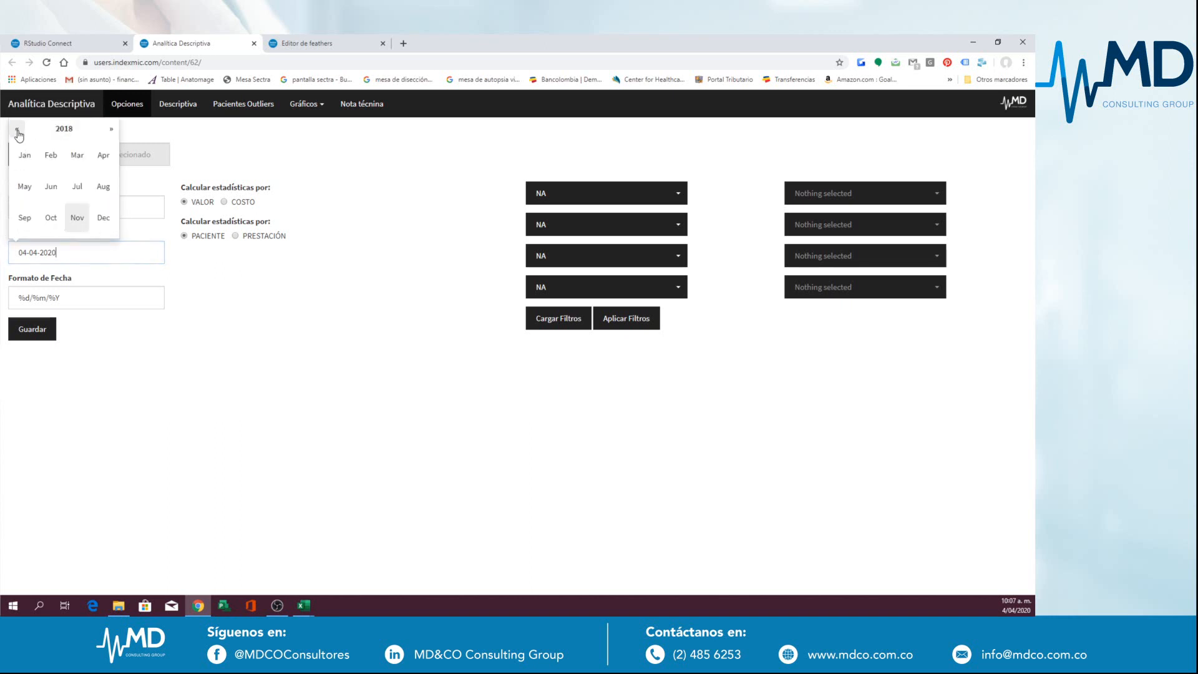
click(103, 217)
click(32, 232)
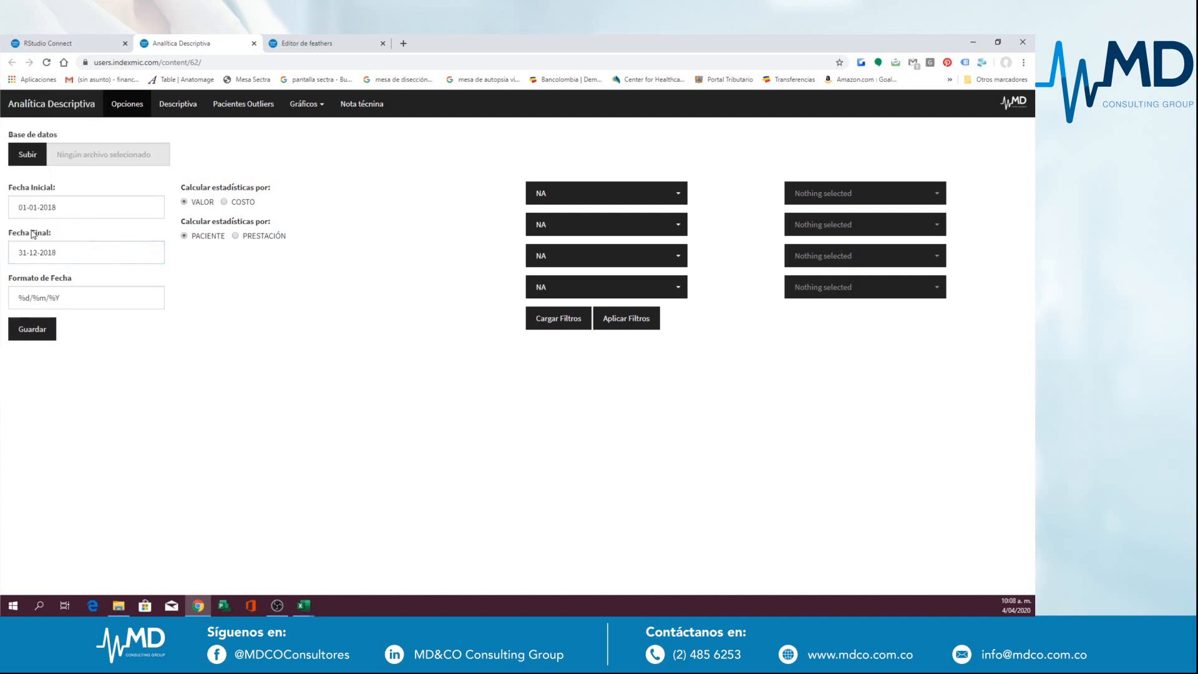
click(33, 334)
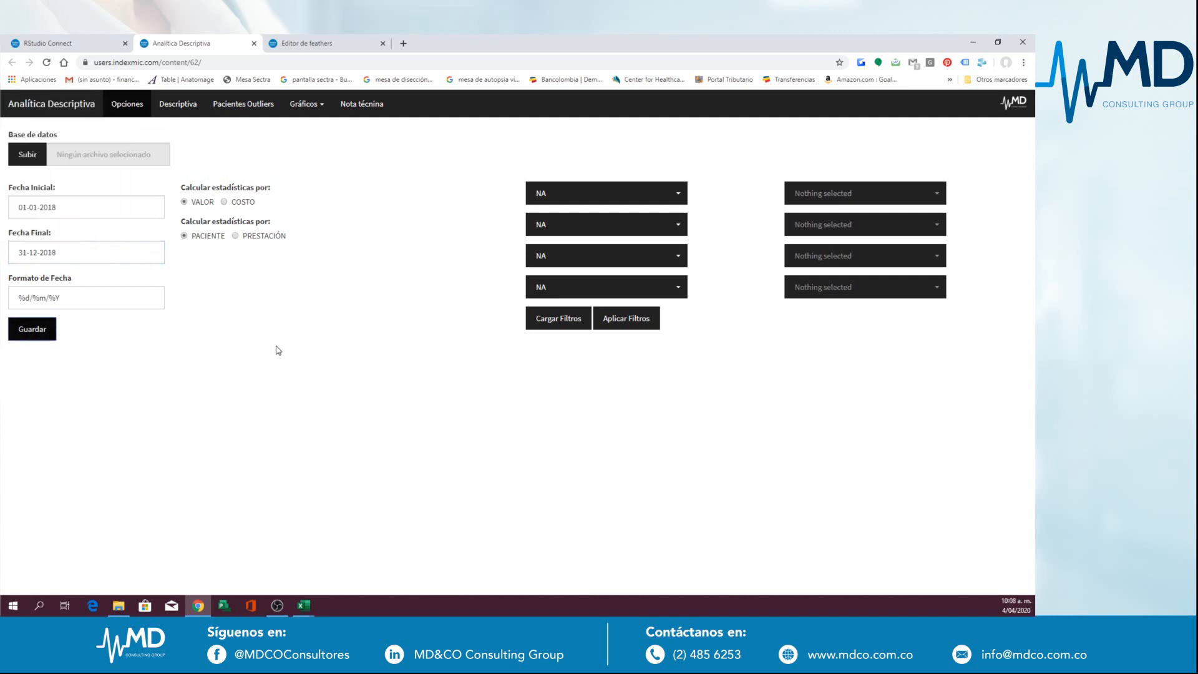
Step: Upload the onocologia.feather database and save the options to load it
click(26, 156)
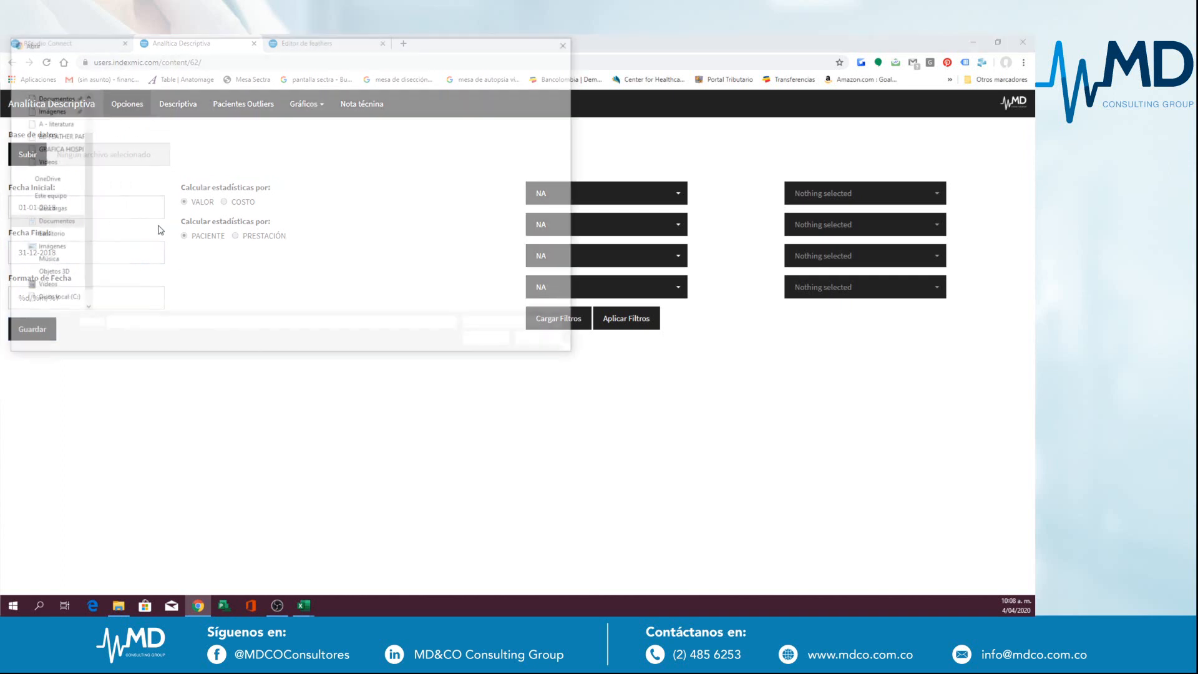
double_click(150, 114)
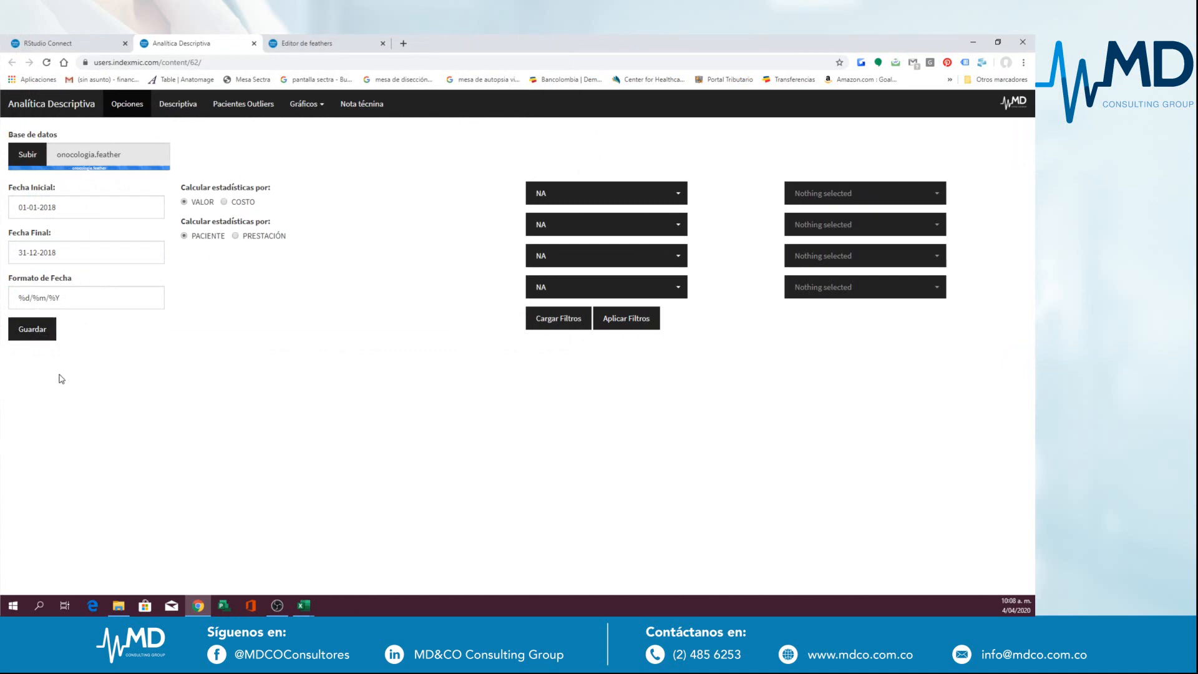
click(29, 329)
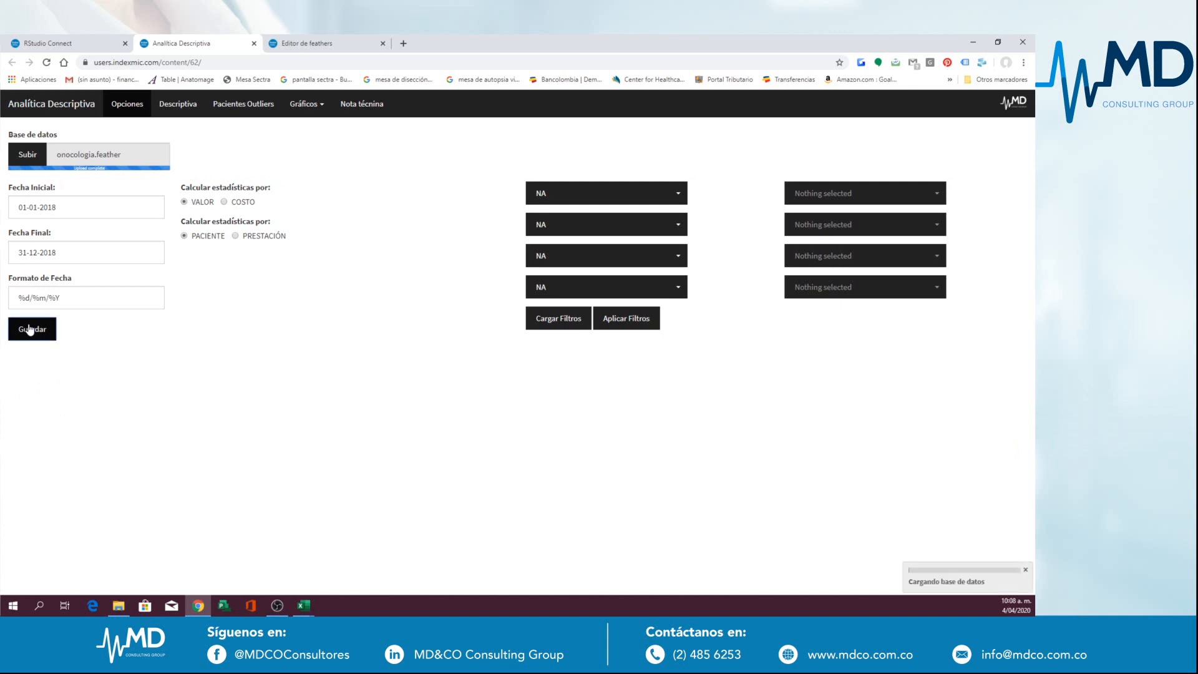
click(517, 403)
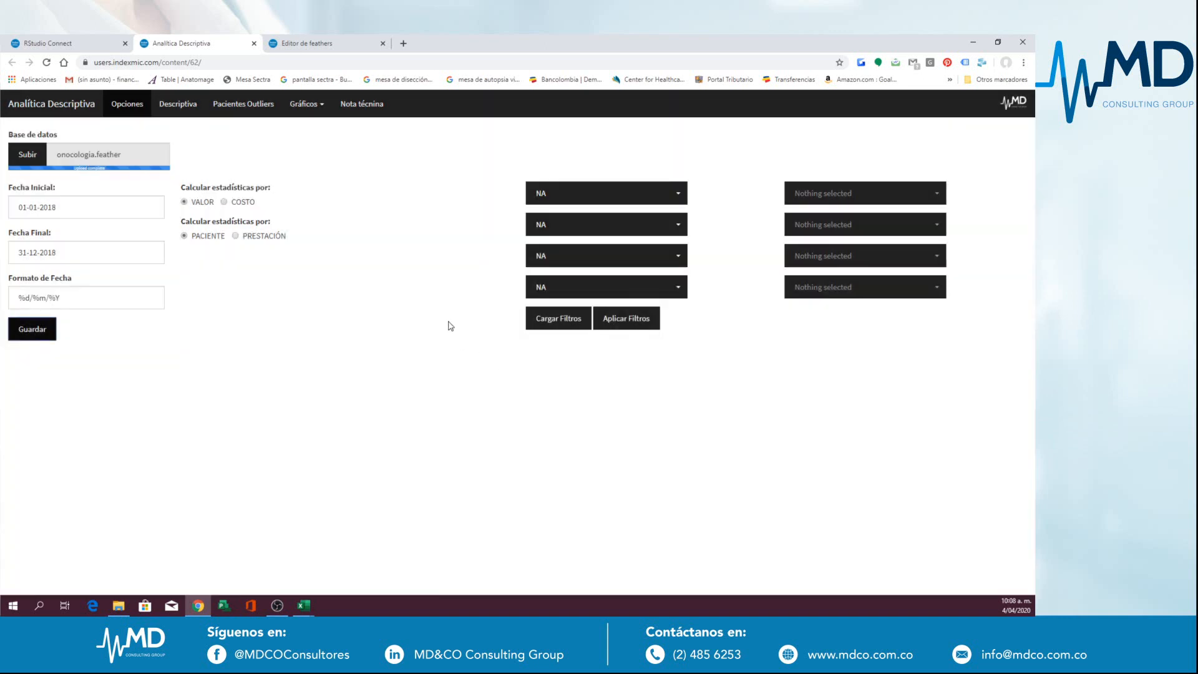
Step: Generate the descriptive statistics table grouped by TIPO_SERVICIO, with all values shown
click(177, 104)
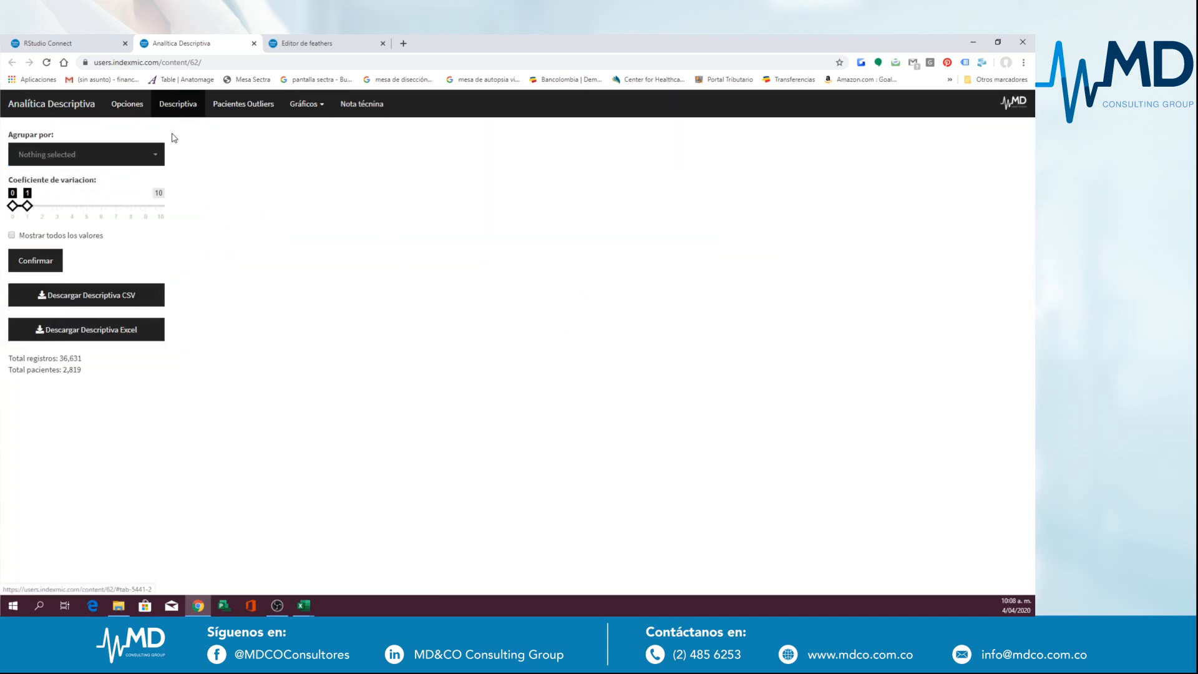
click(131, 161)
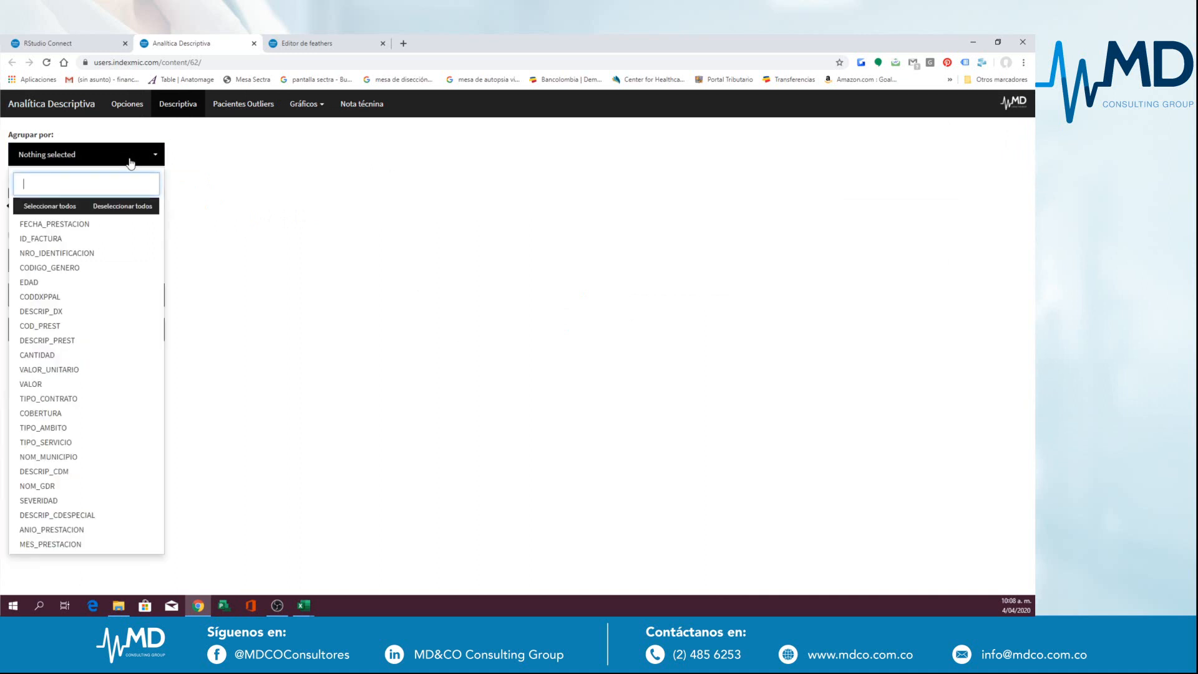
click(53, 448)
click(241, 372)
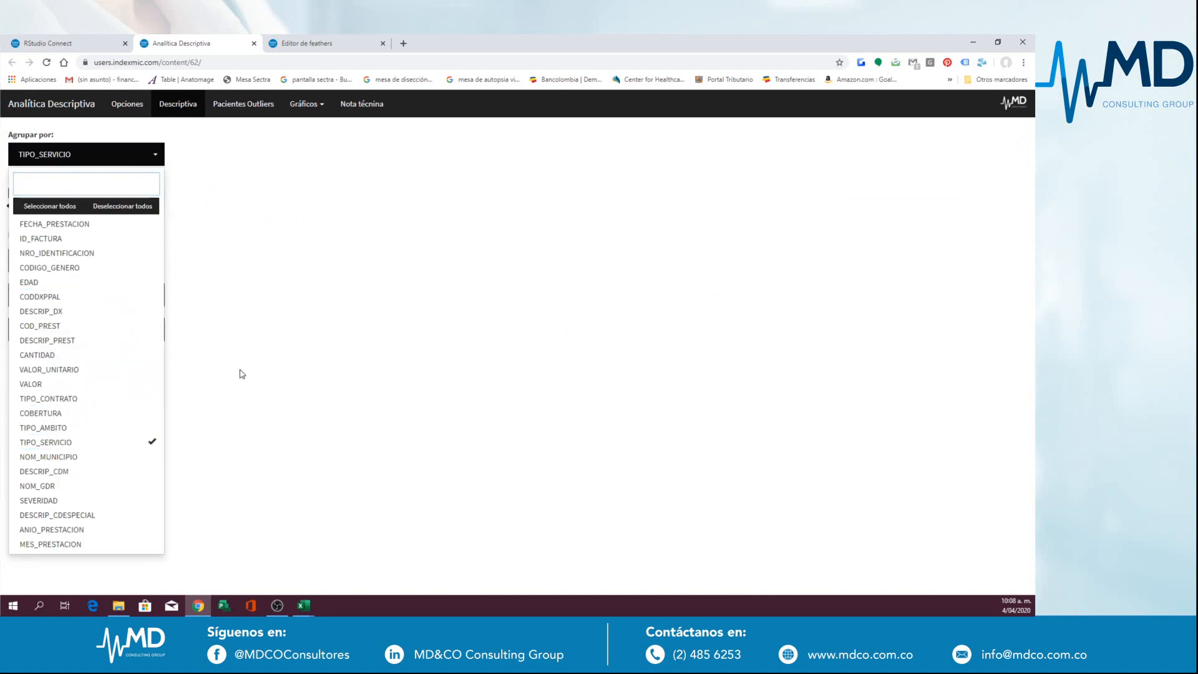
click(27, 260)
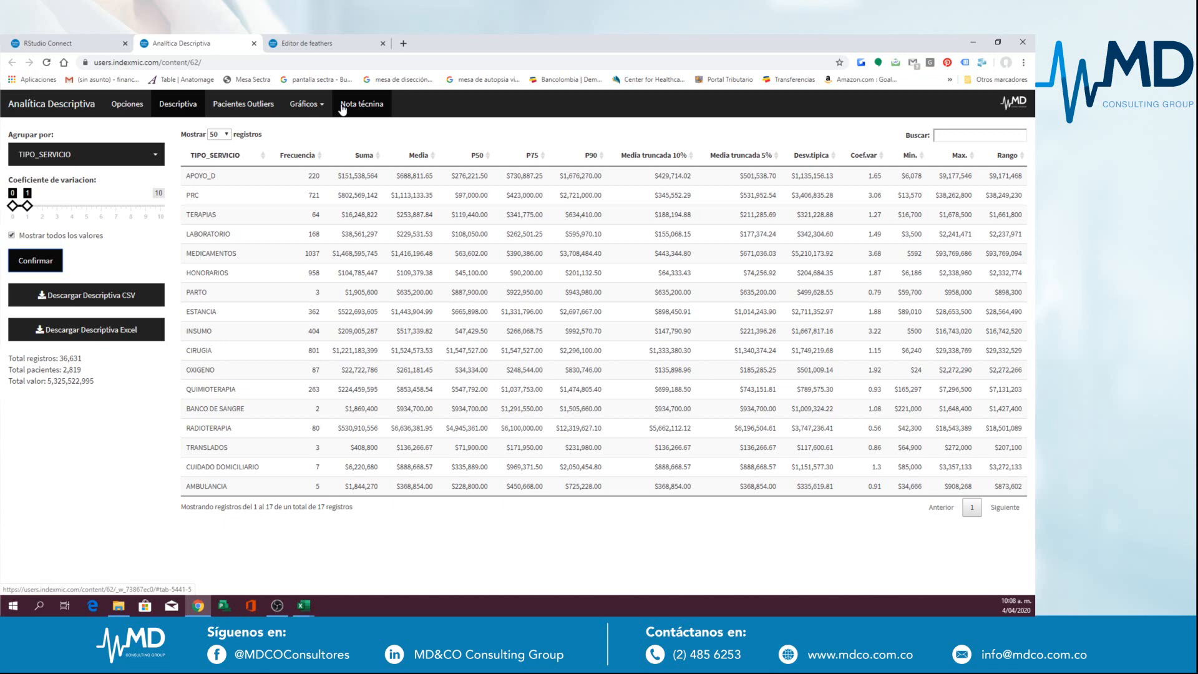
Step: Add DESCRIP_DX as the first database filter, load its values and select all diagnoses matching MAMA
click(126, 104)
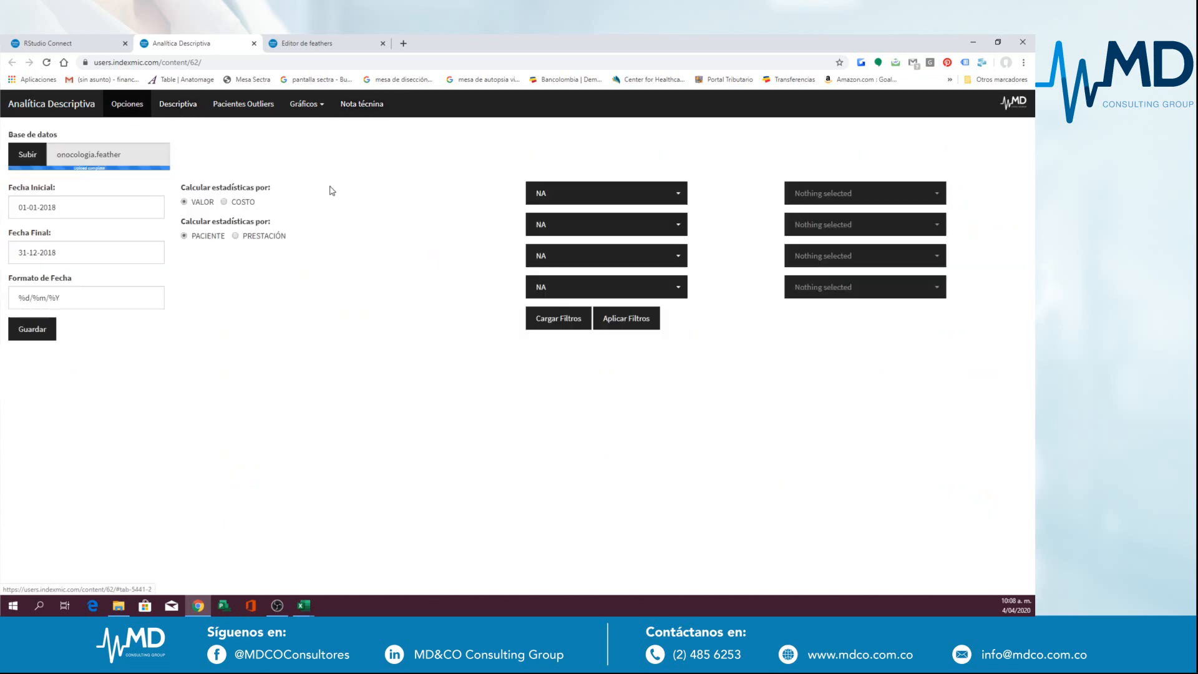
click(676, 192)
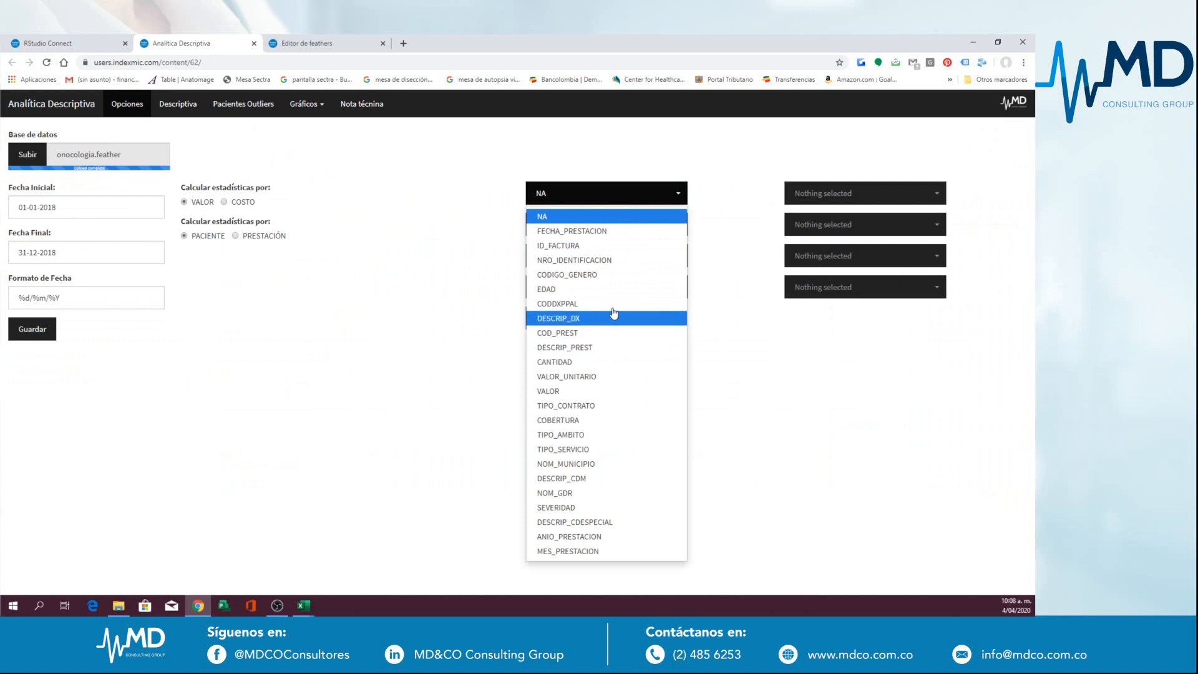
click(607, 323)
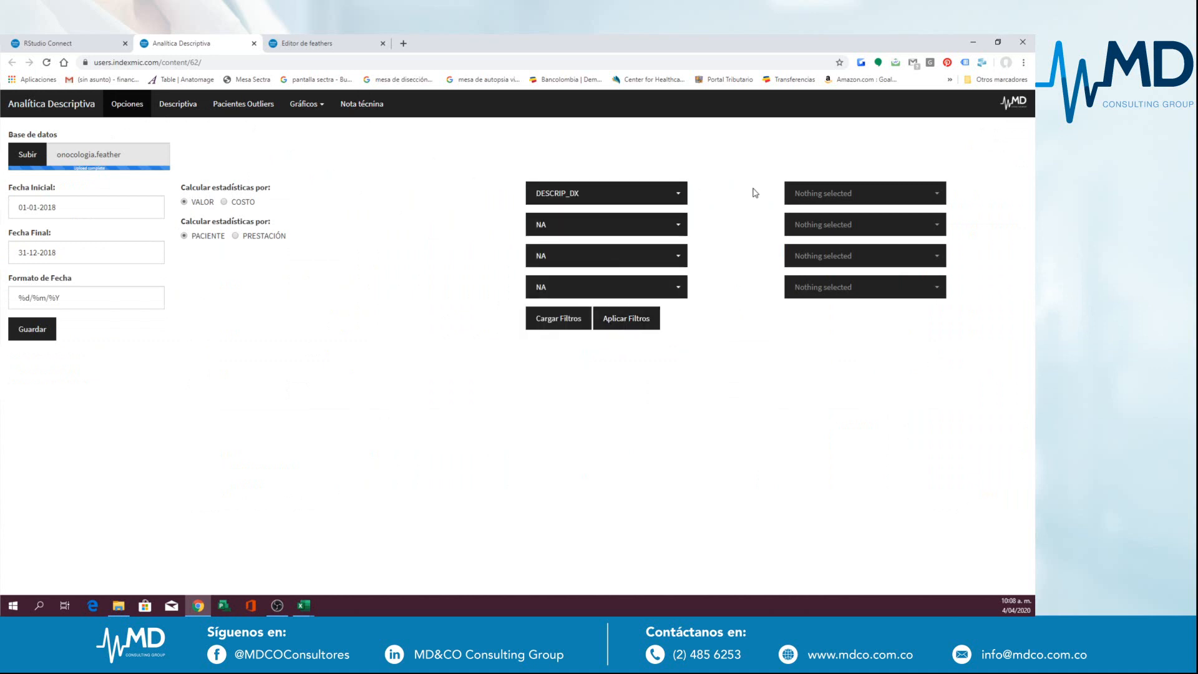
click(566, 321)
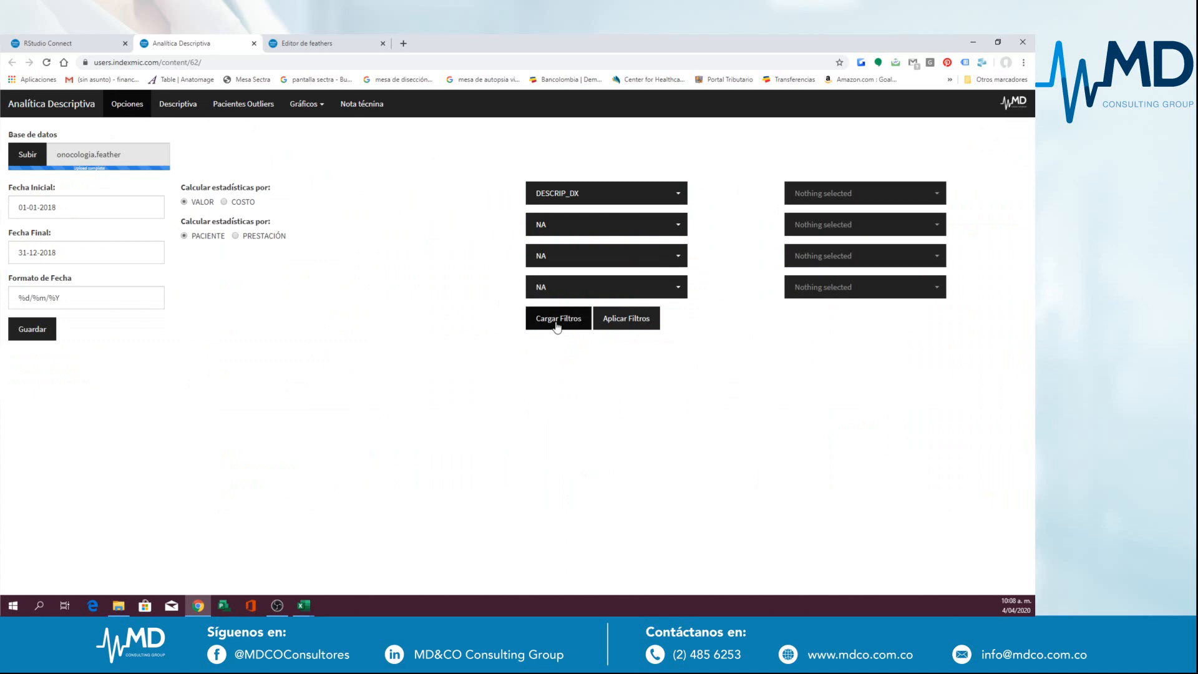
click(801, 198)
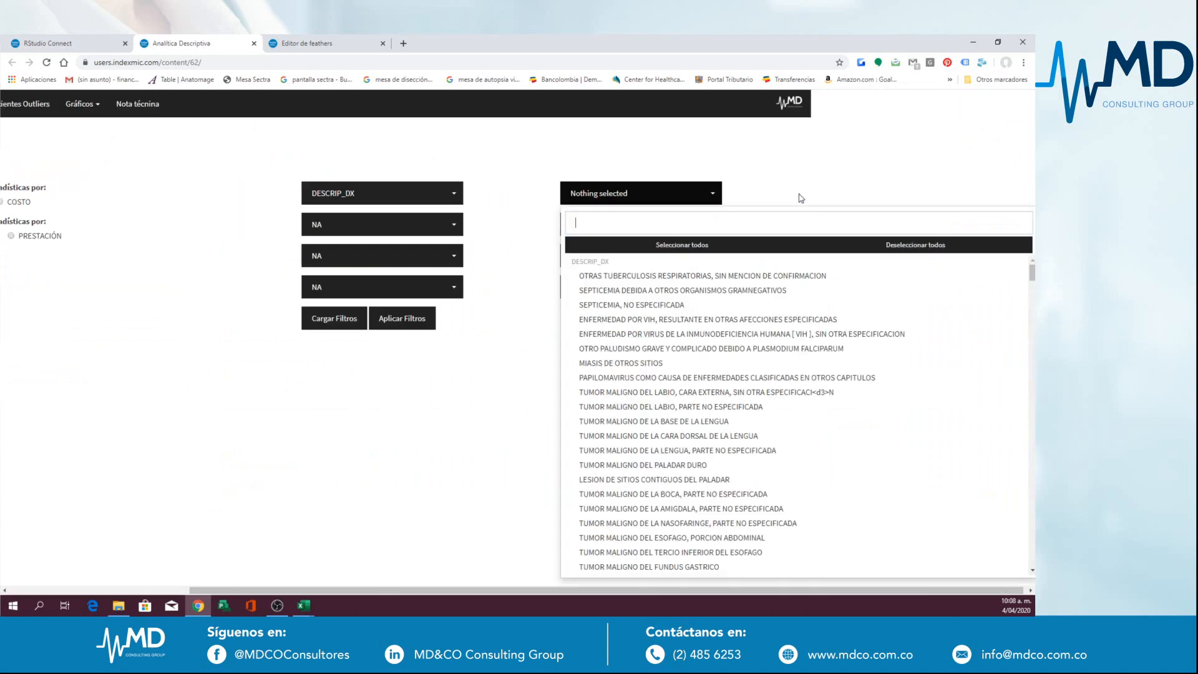
text(MAMA)
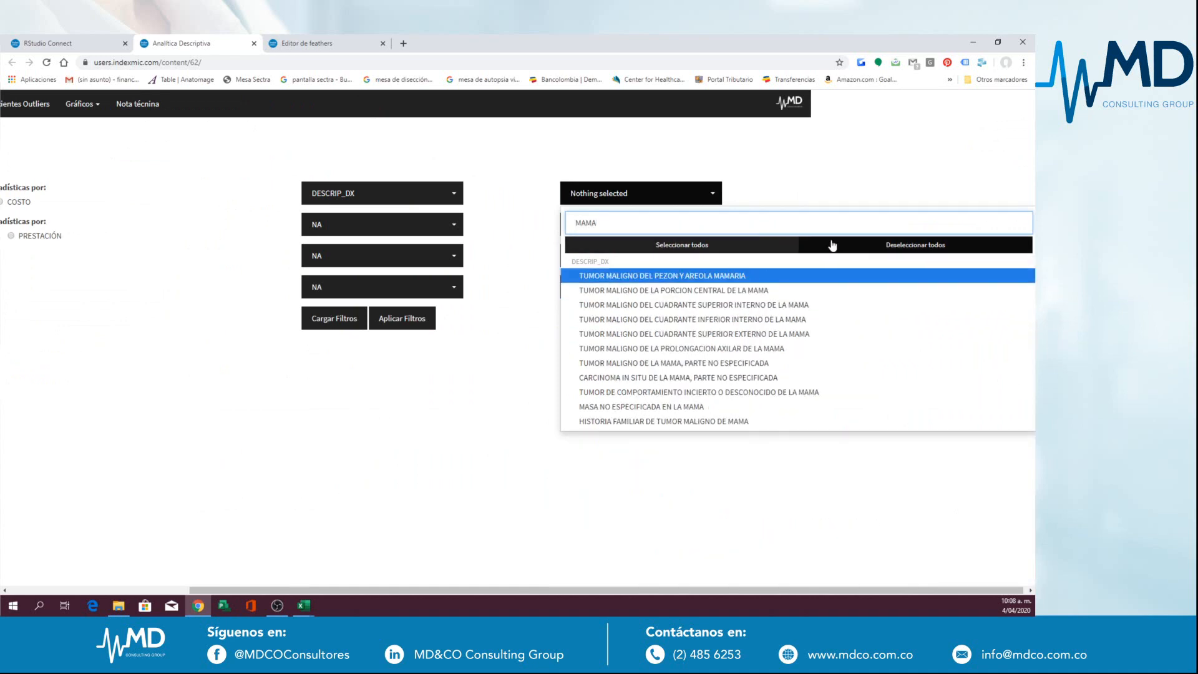
click(701, 246)
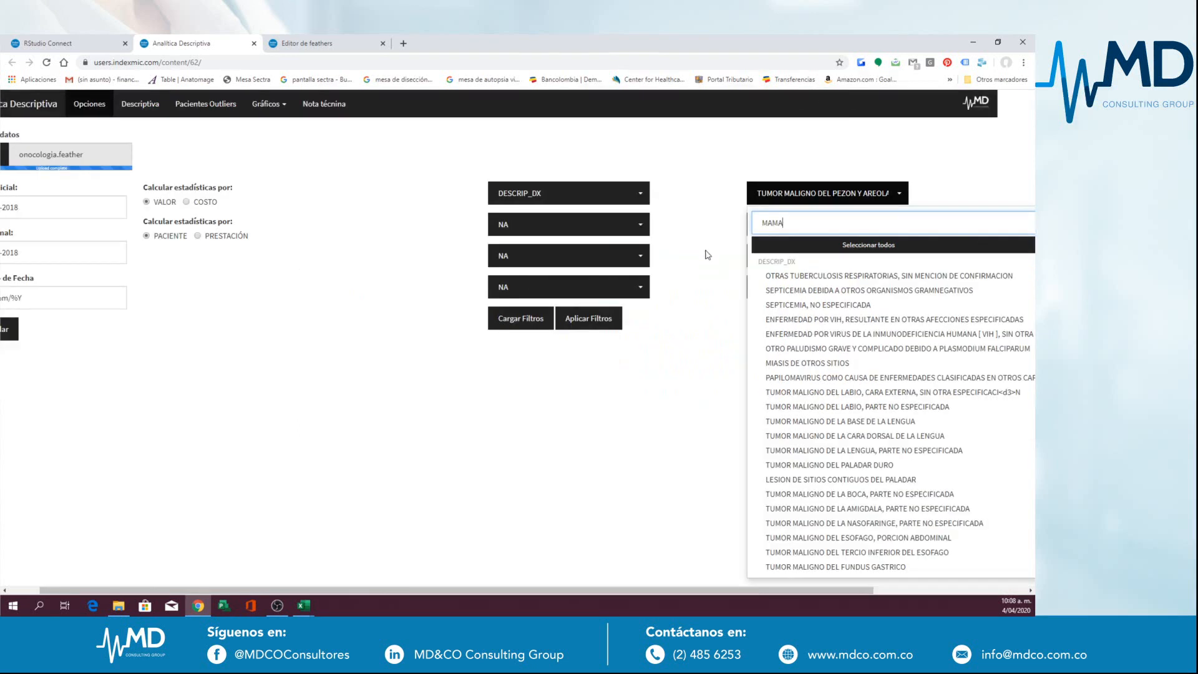
click(719, 280)
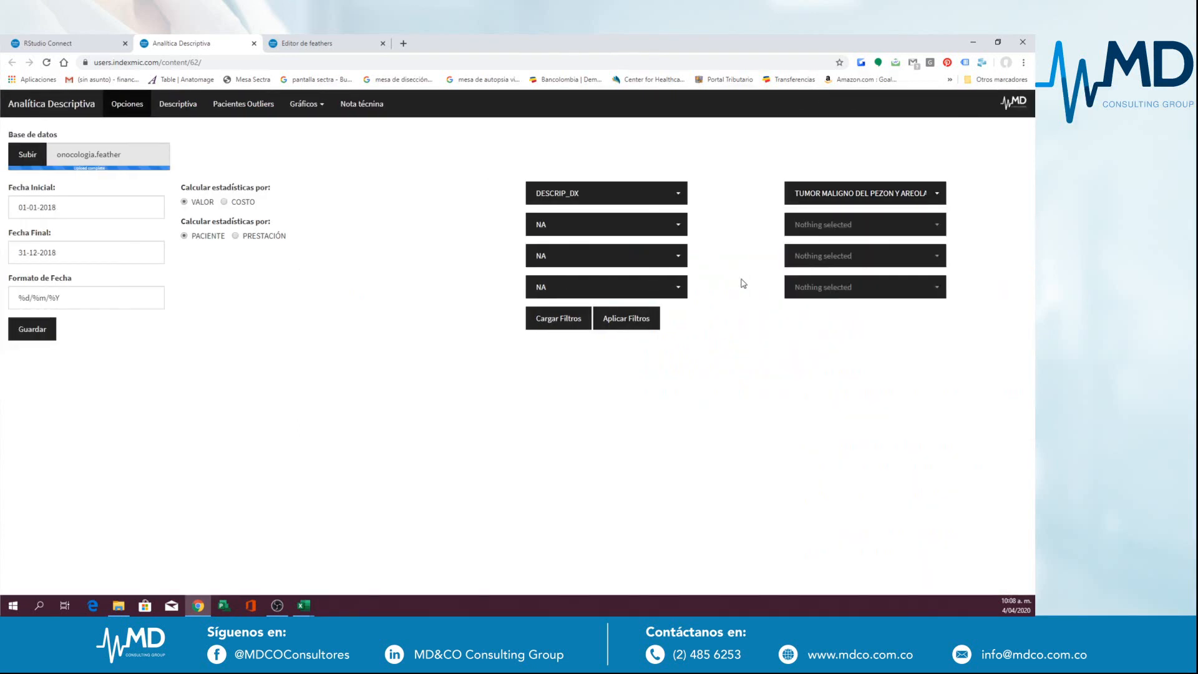
Step: Apply the MAMA diagnosis filter, and reduce the page zoom to 80% with the diagnosis list open
click(624, 322)
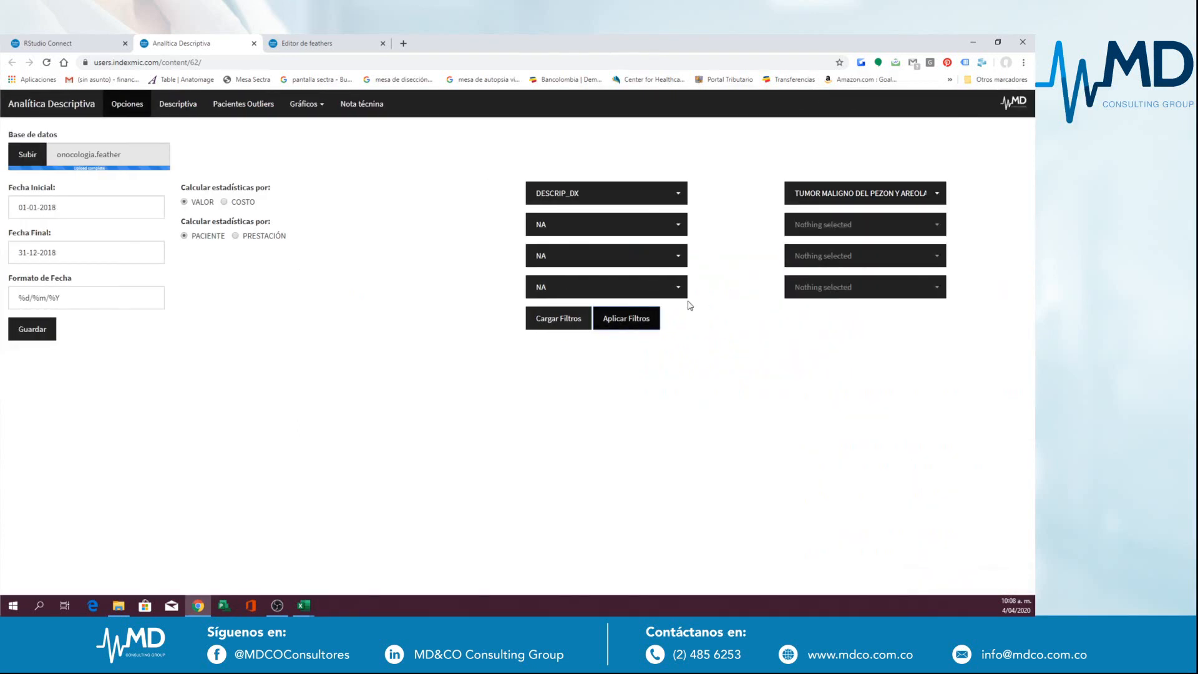
click(938, 194)
scroll(815, 463, down, 4)
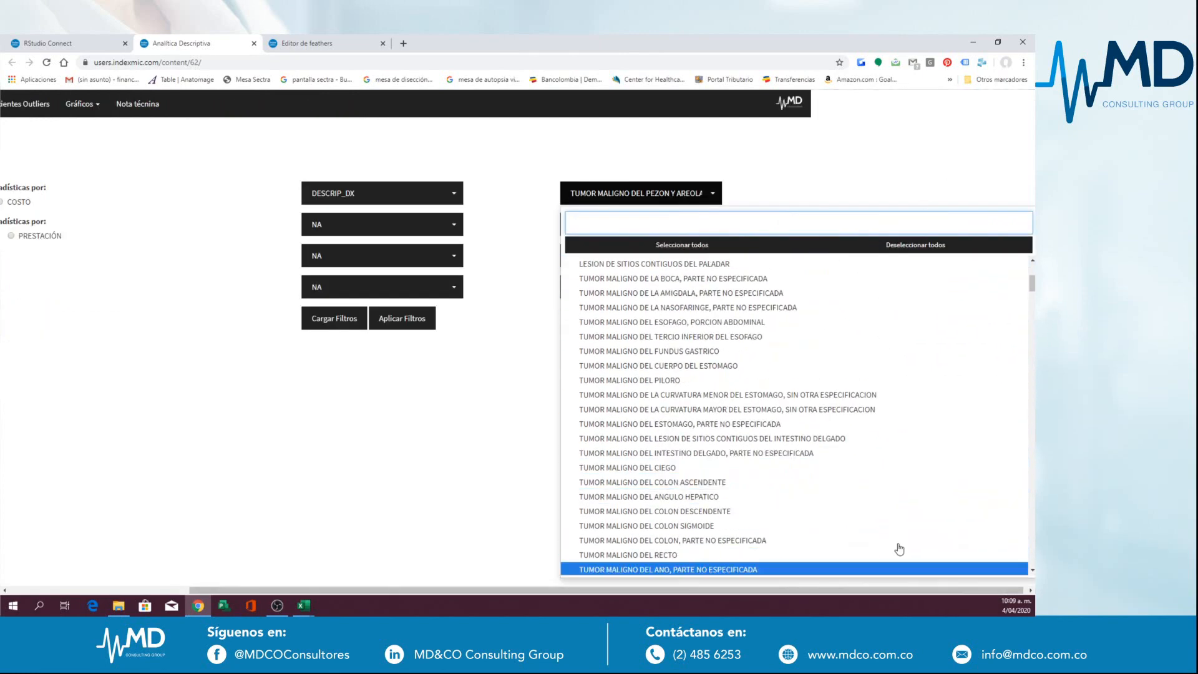
click(1023, 63)
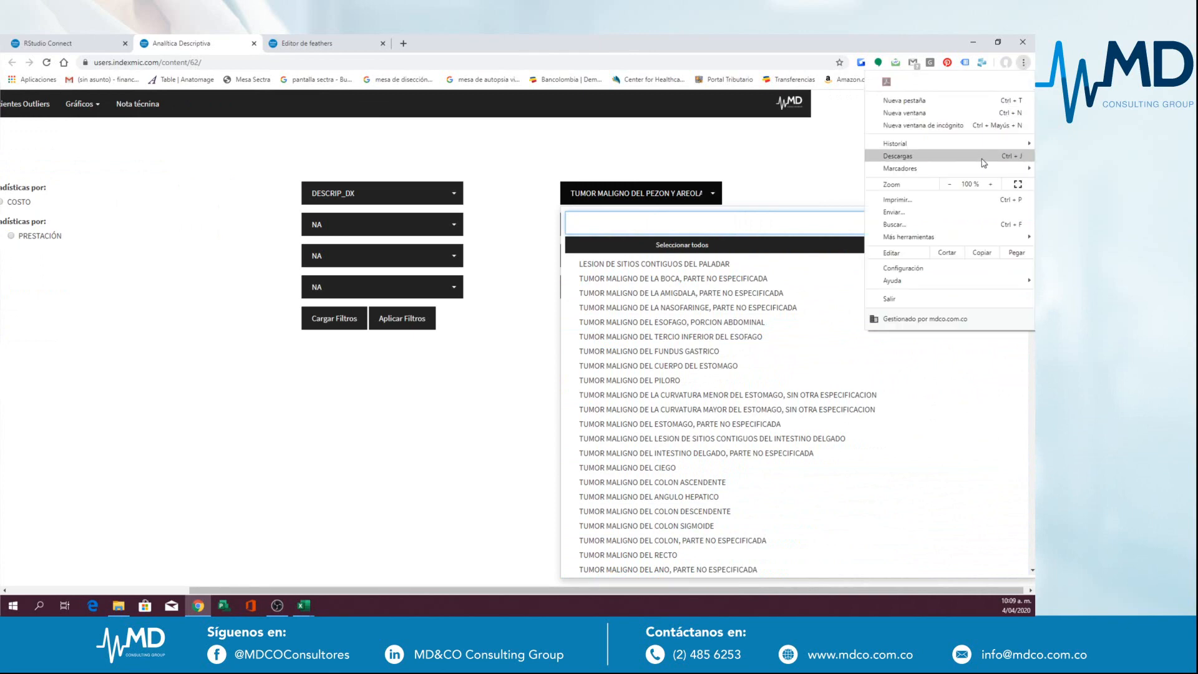
click(948, 185)
click(948, 184)
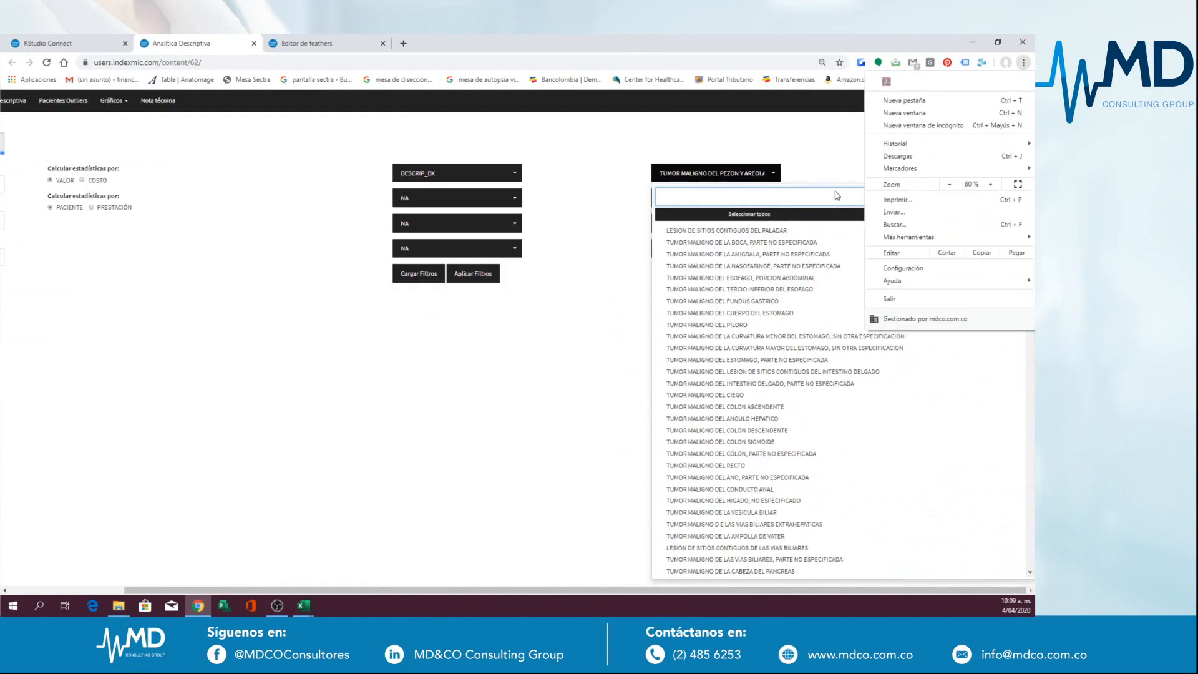
click(836, 190)
click(854, 174)
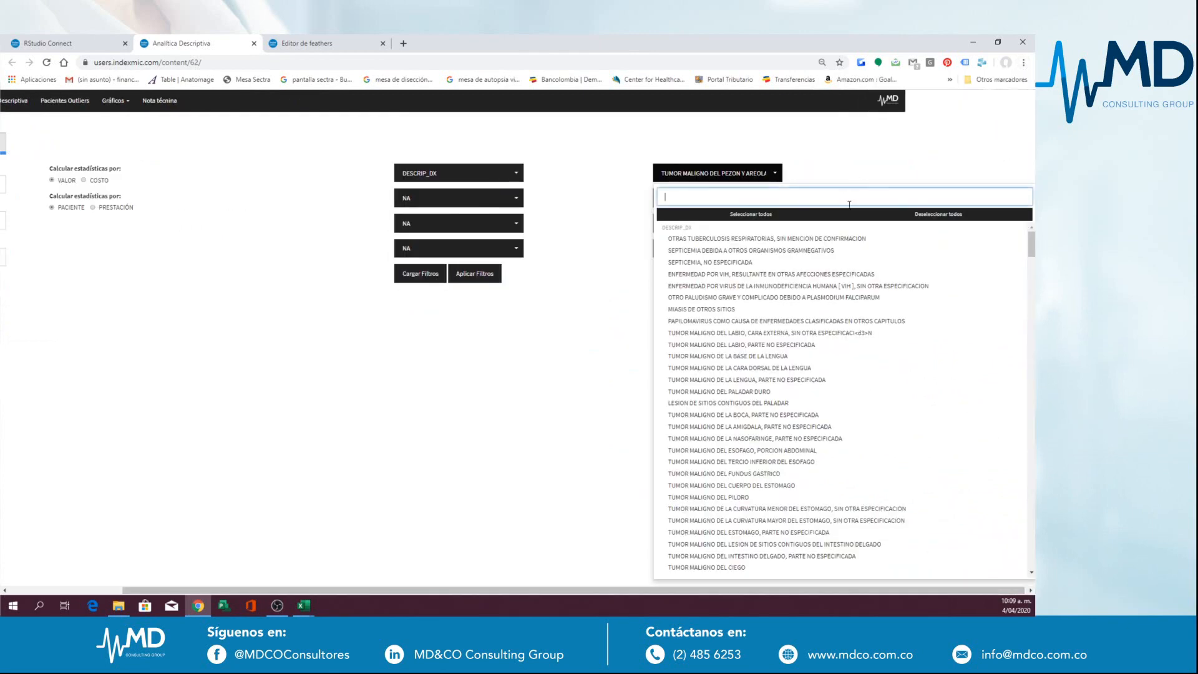
Step: Review the diagnoses checked in the DESCRIP_DX filter list to decide which breast-related entries belong in the analysis
scroll(842, 315, down, 10)
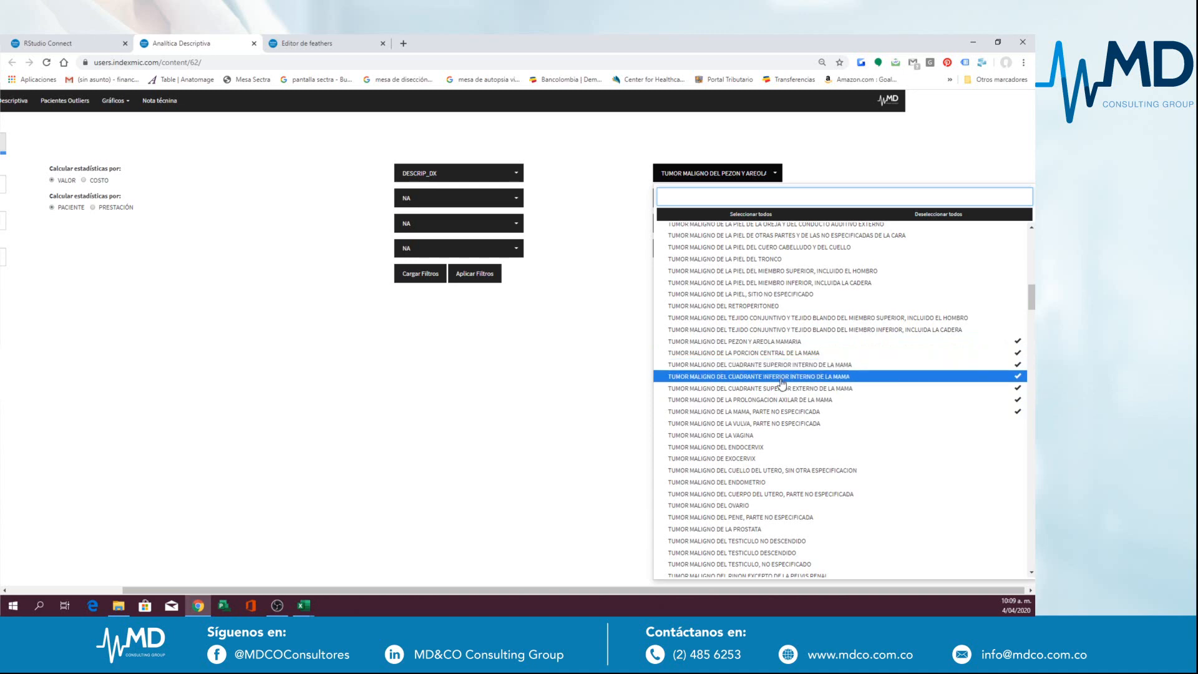
scroll(775, 415, up, 15)
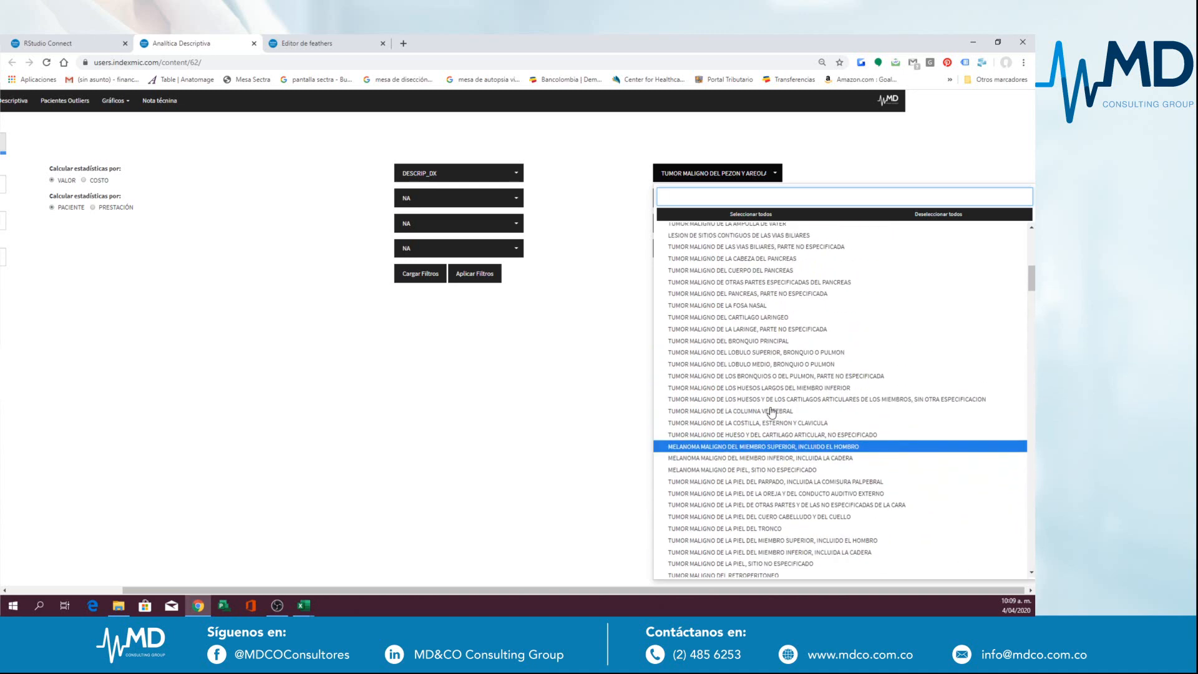
scroll(772, 412, up, 8)
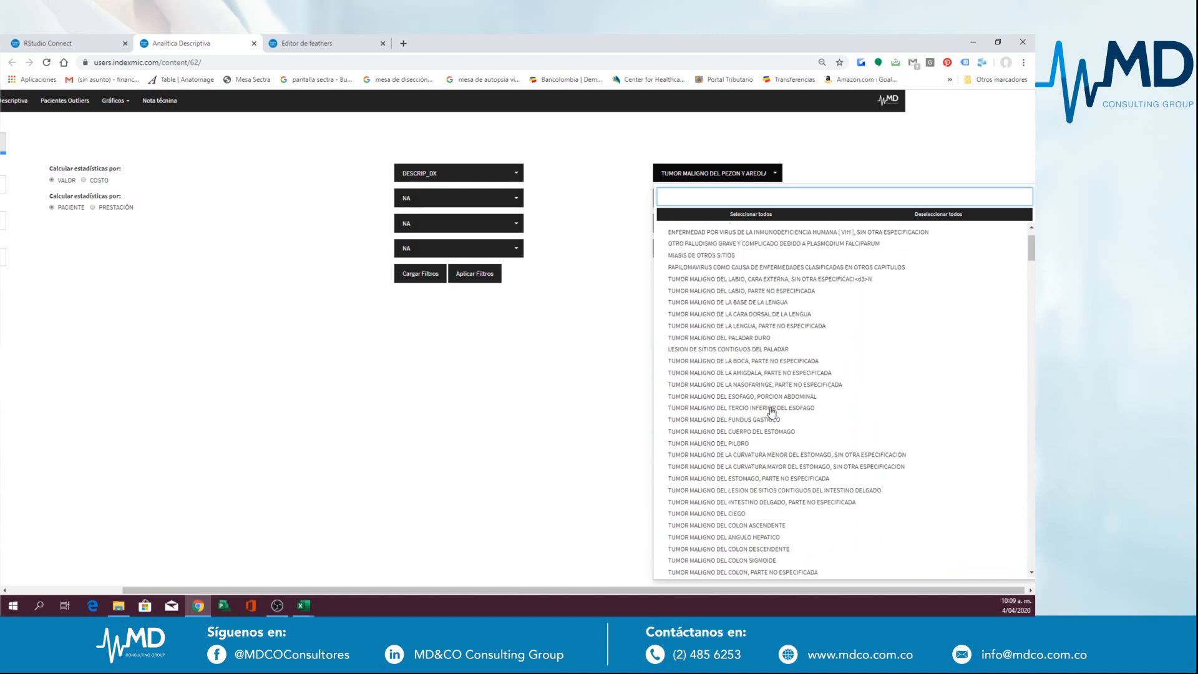
scroll(771, 412, down, 20)
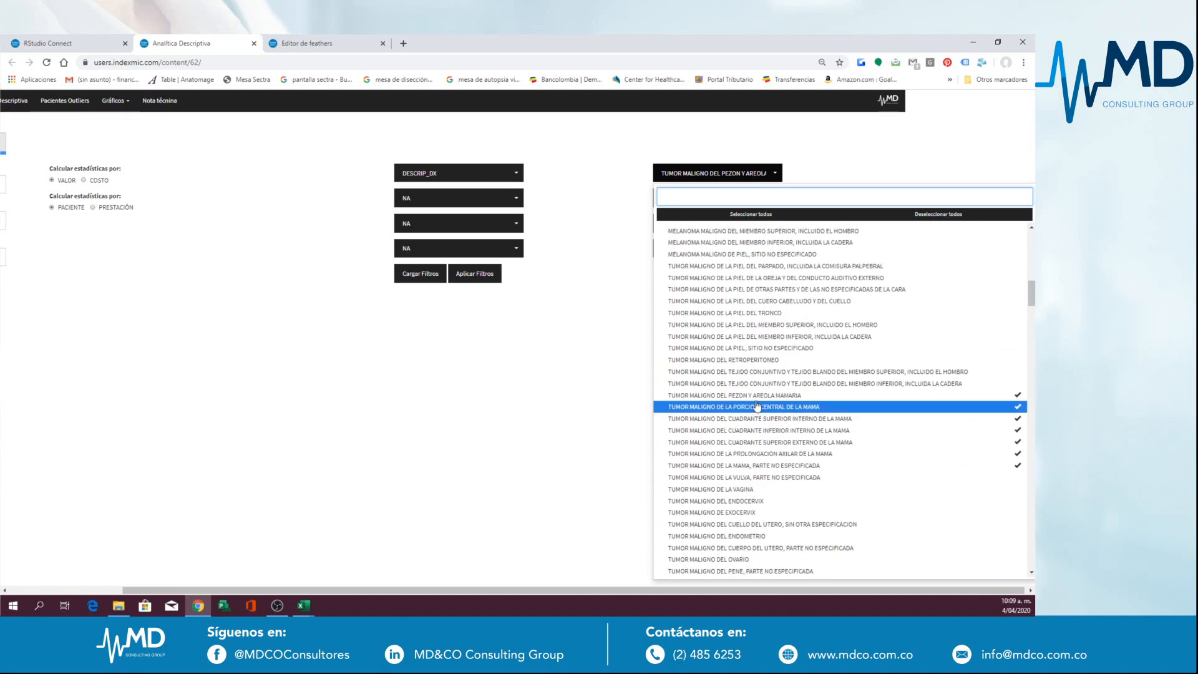
scroll(757, 406, down, 10)
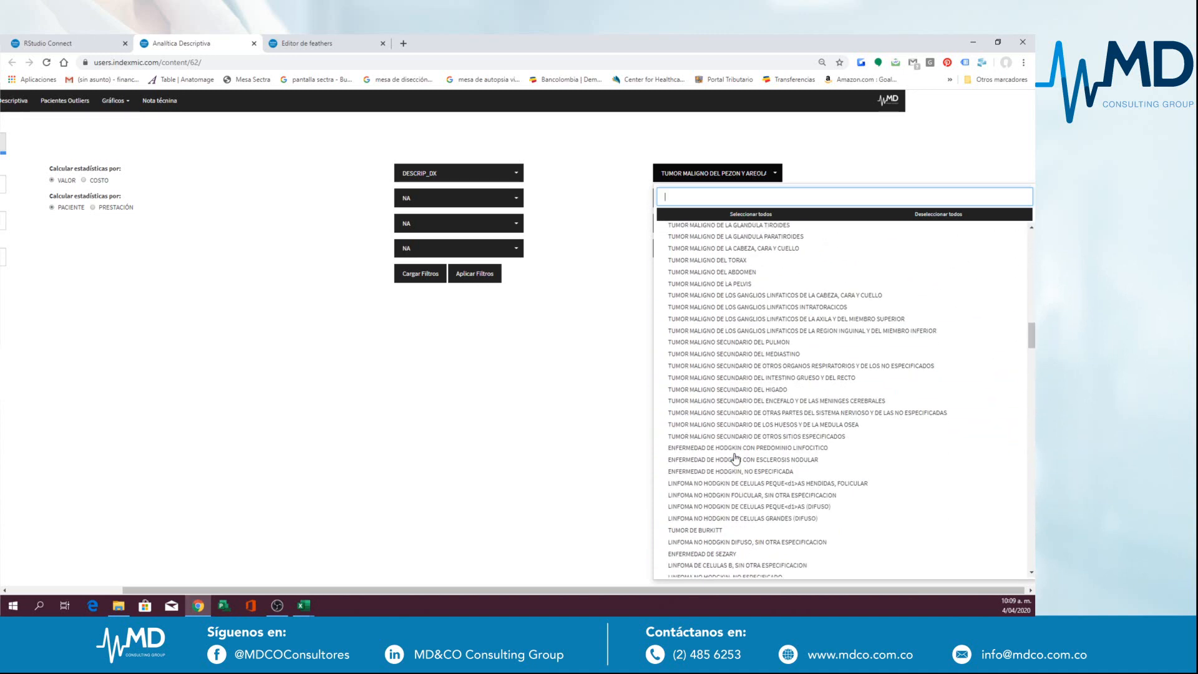
scroll(735, 459, down, 5)
click(715, 555)
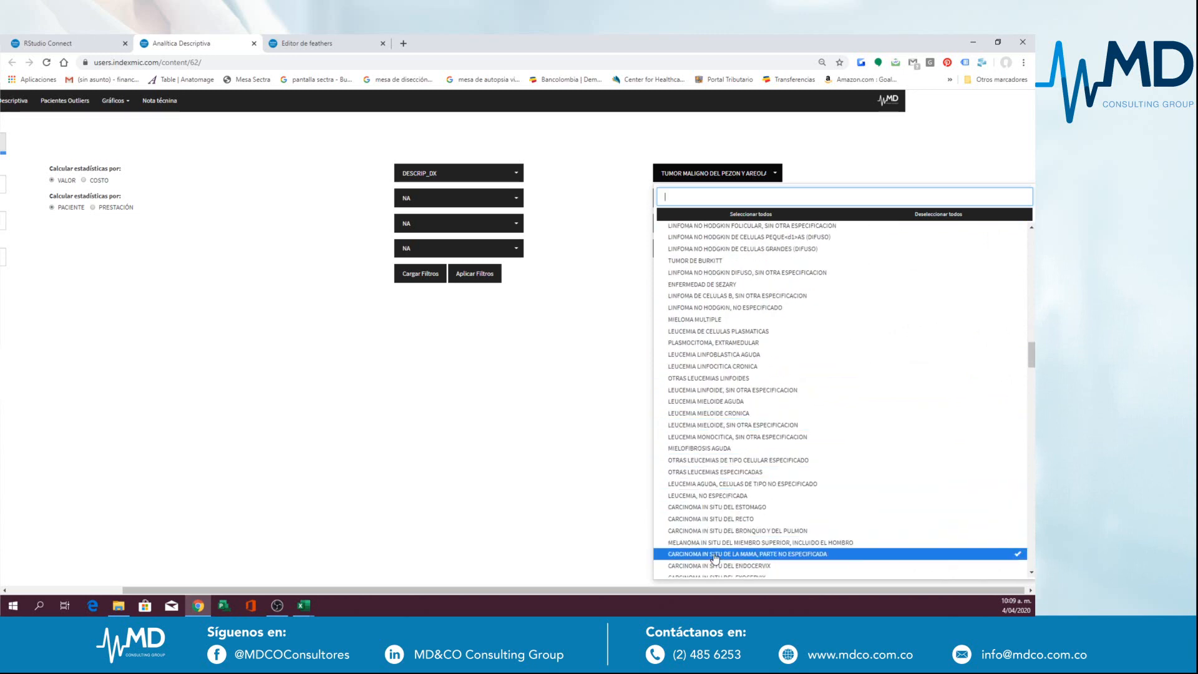
scroll(715, 555, down, 10)
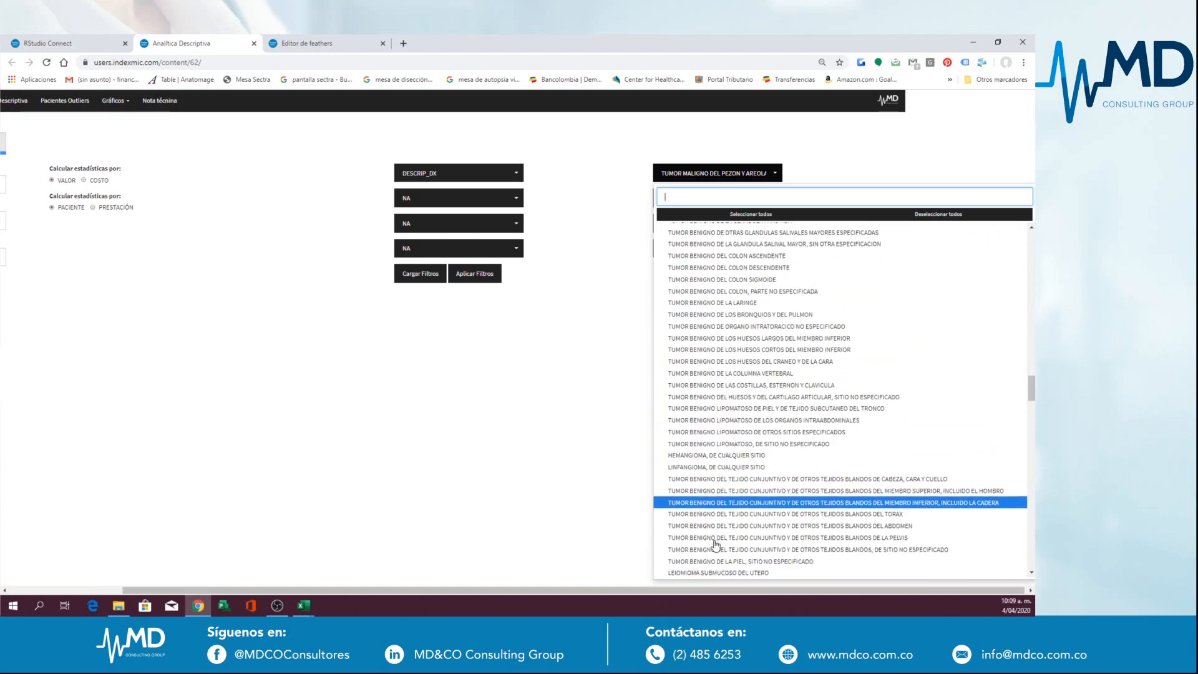
scroll(715, 546, down, 10)
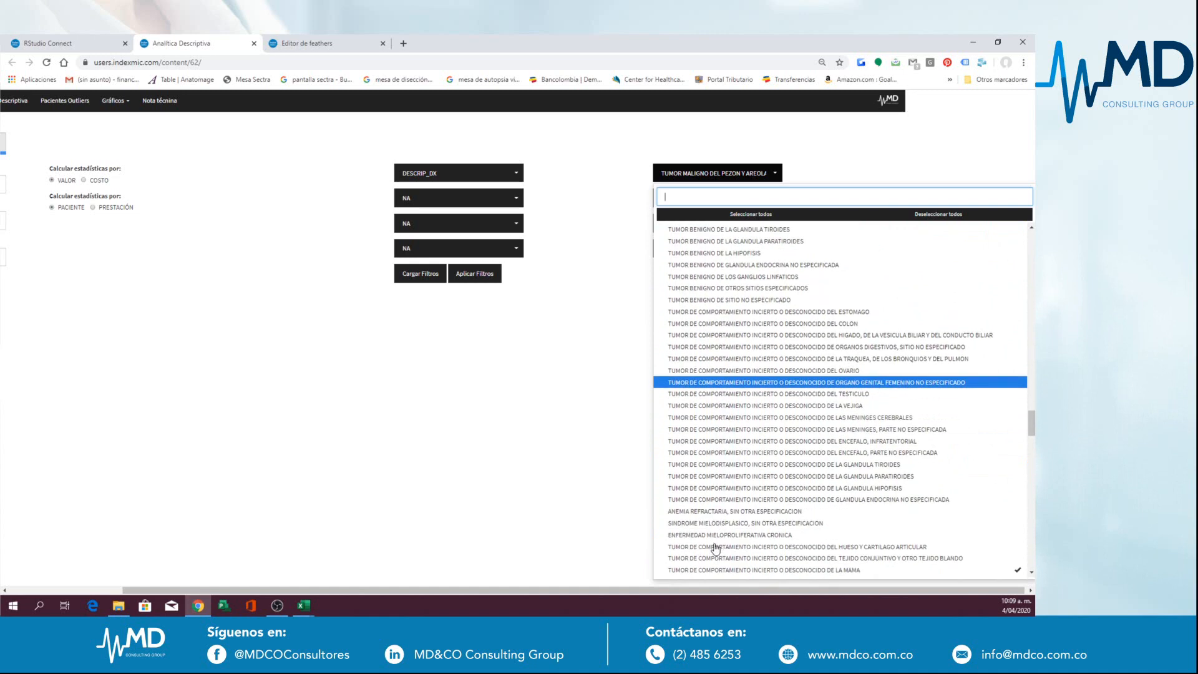
scroll(715, 549, down, 2)
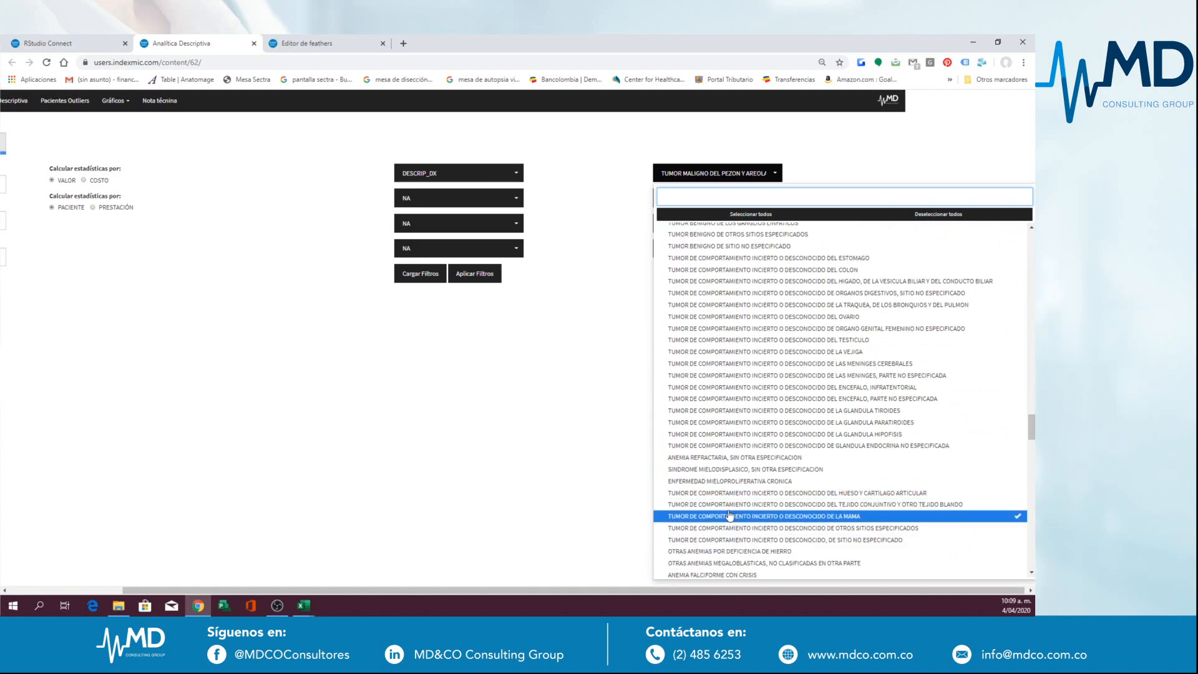
scroll(730, 521, down, 10)
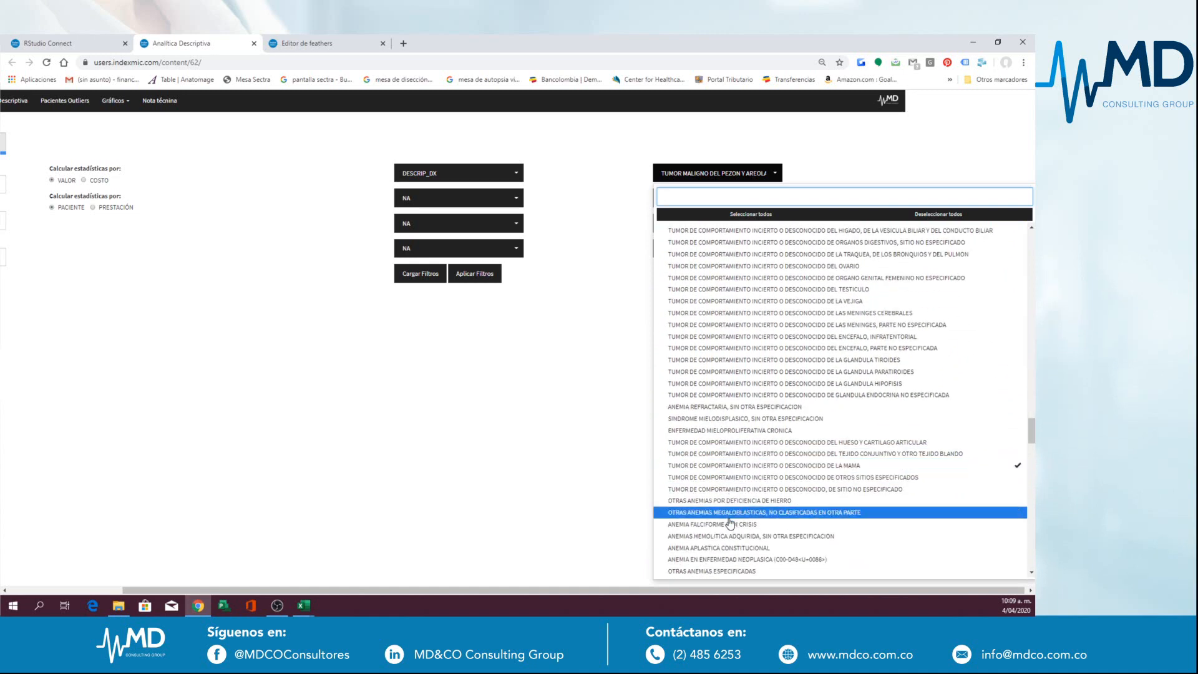
scroll(727, 527, down, 10)
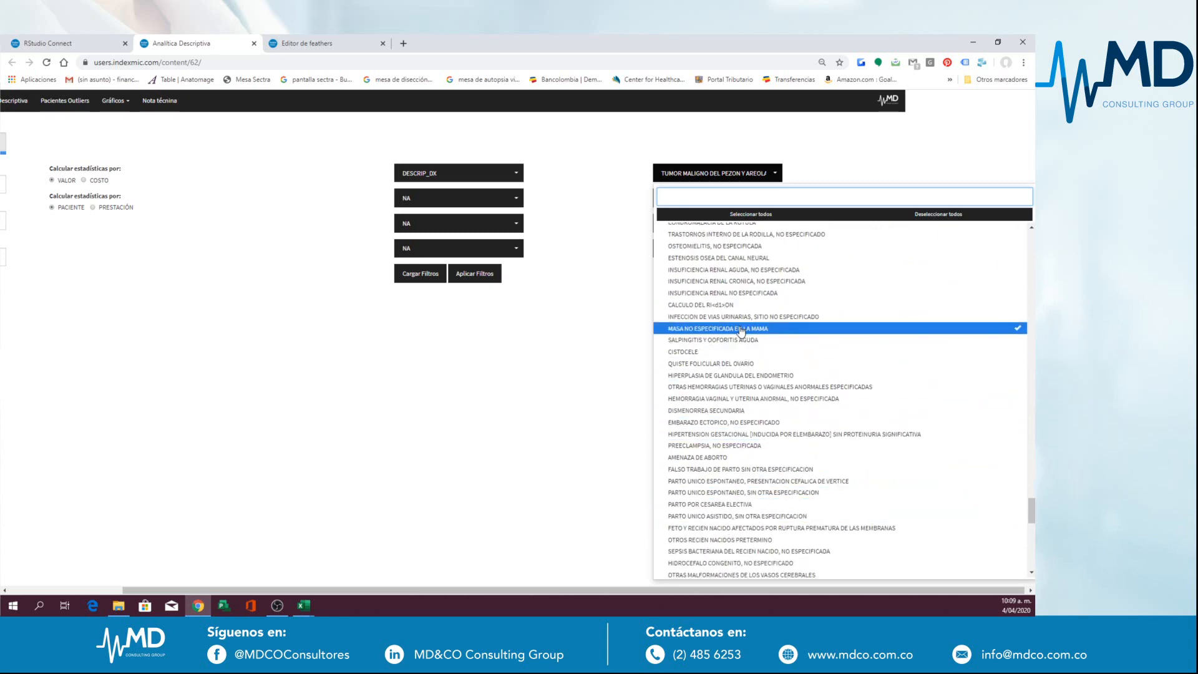
scroll(731, 399, down, 5)
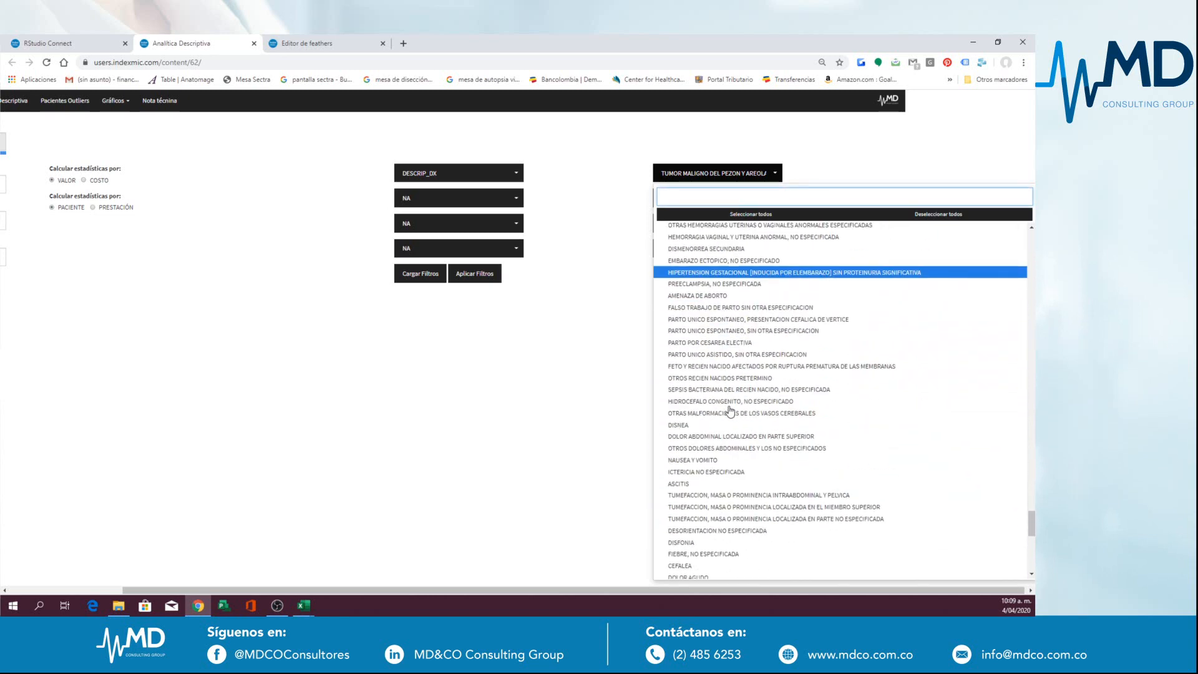
scroll(730, 418, down, 5)
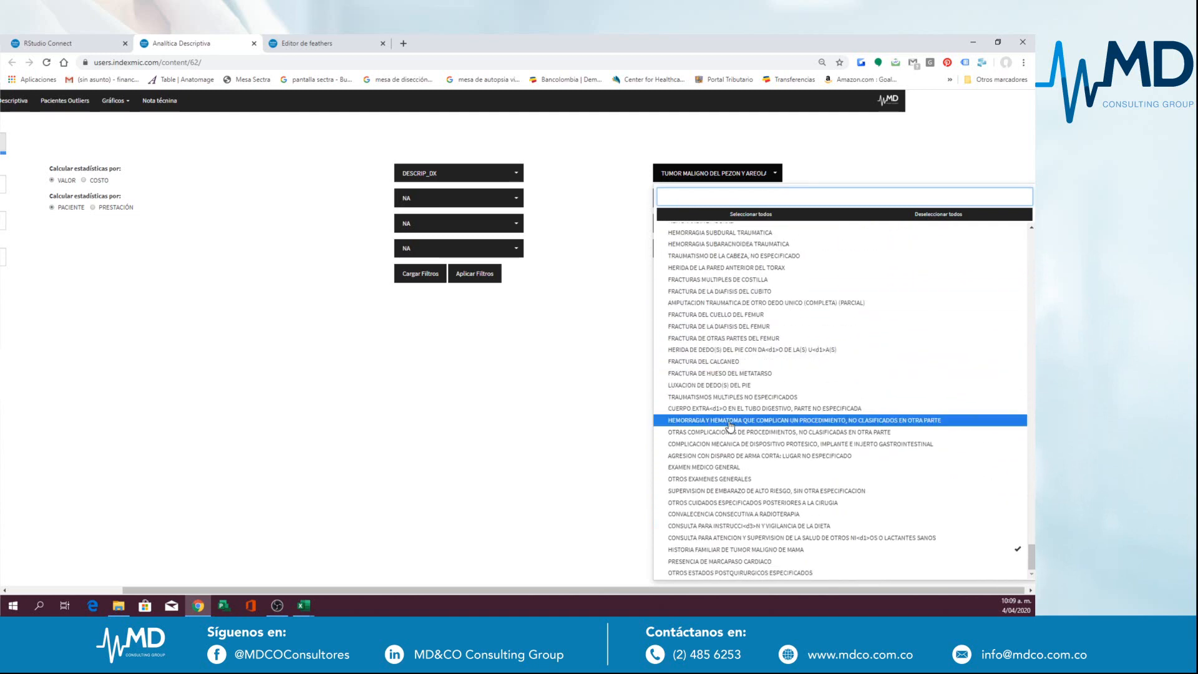
Step: Deselect HISTORIA FAMILIAR DE TUMOR MALIGNO DE MAMA from the diagnosis filter and apply the filters again
click(741, 551)
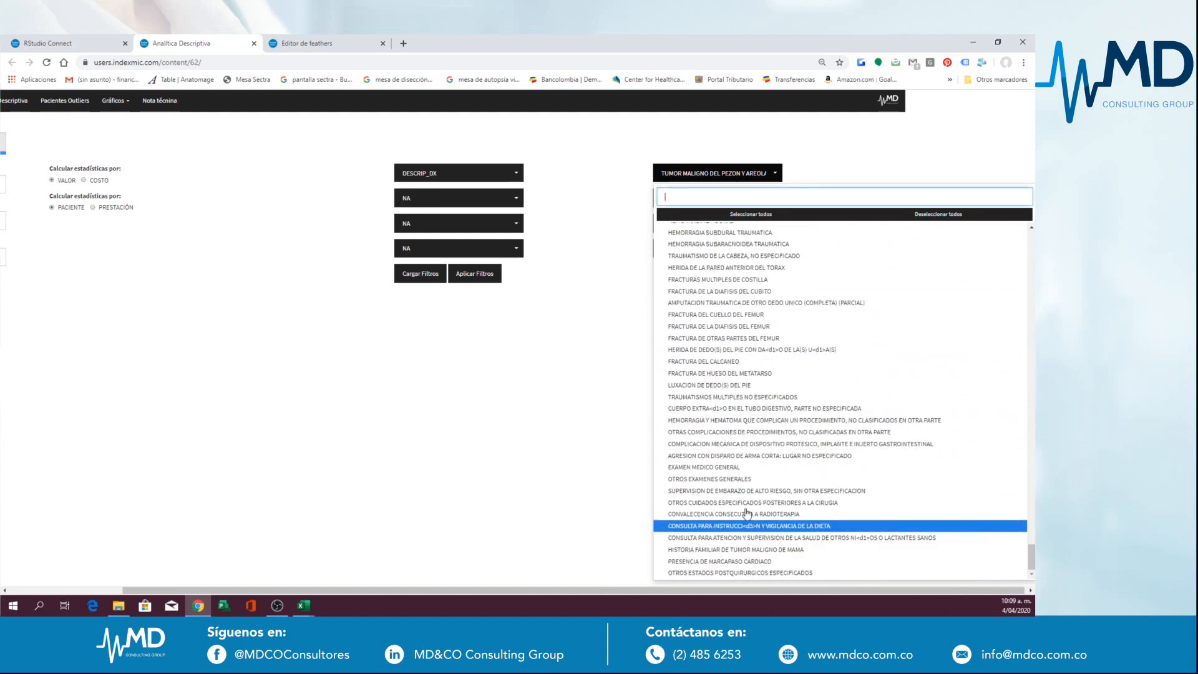
click(553, 436)
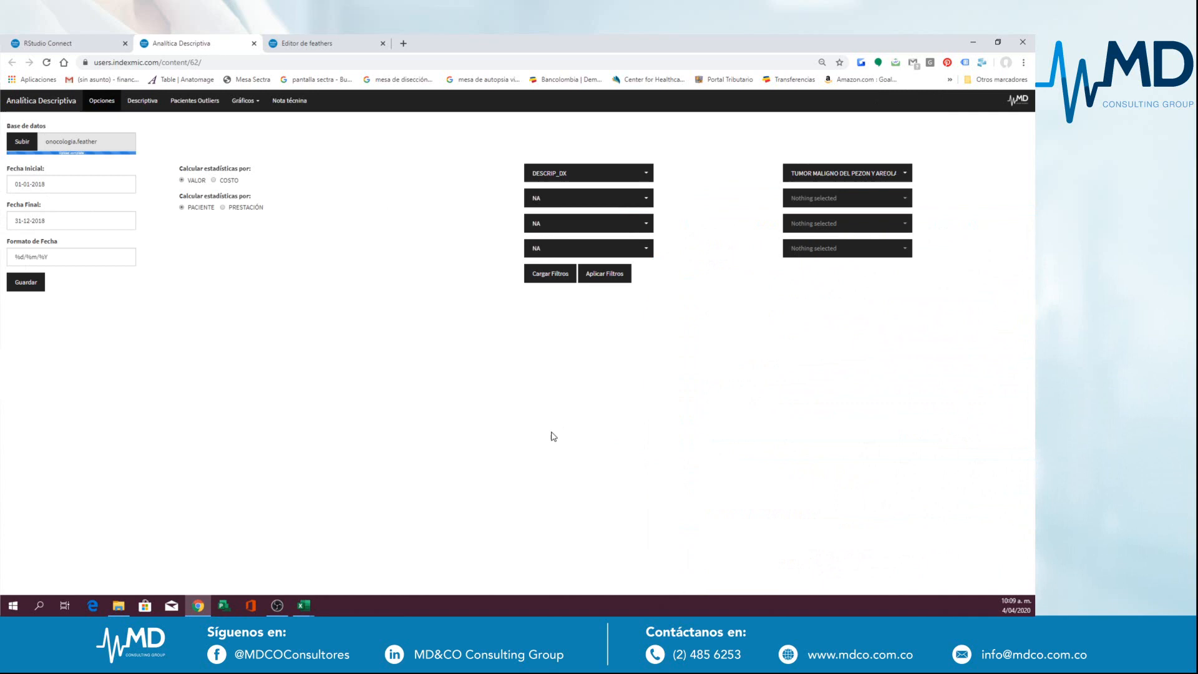
click(598, 278)
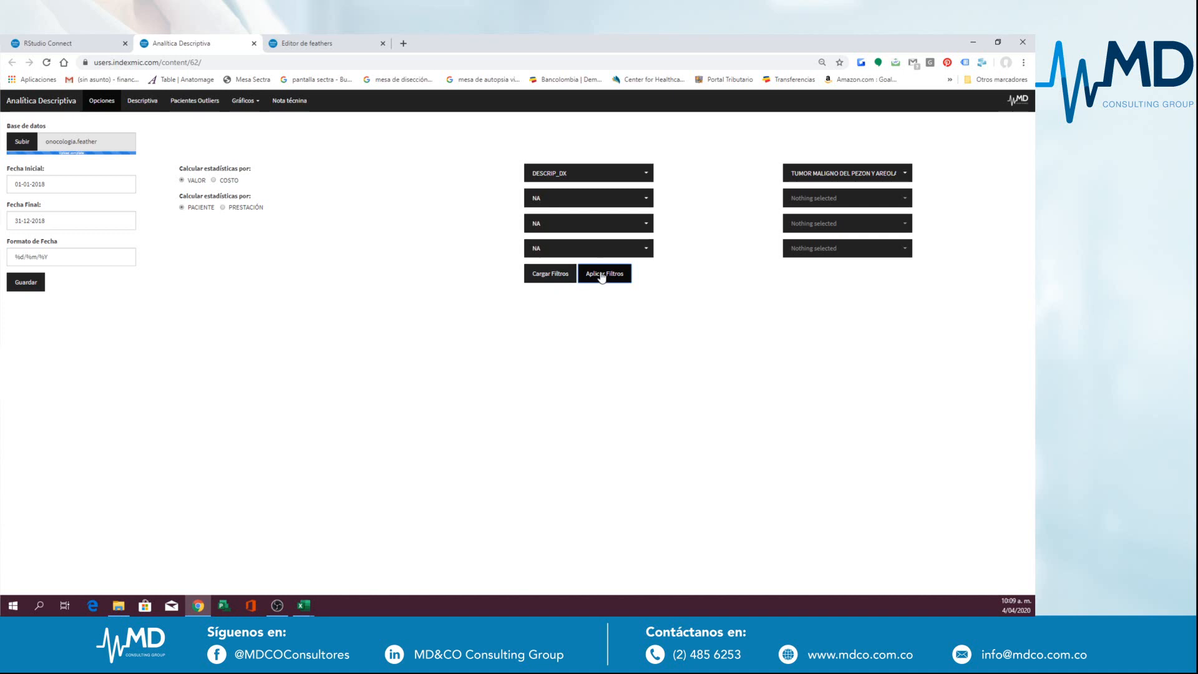
Step: Regenerate the descriptive statistics table grouped by TIPO_SERVICIO with the filtered diagnoses
click(146, 104)
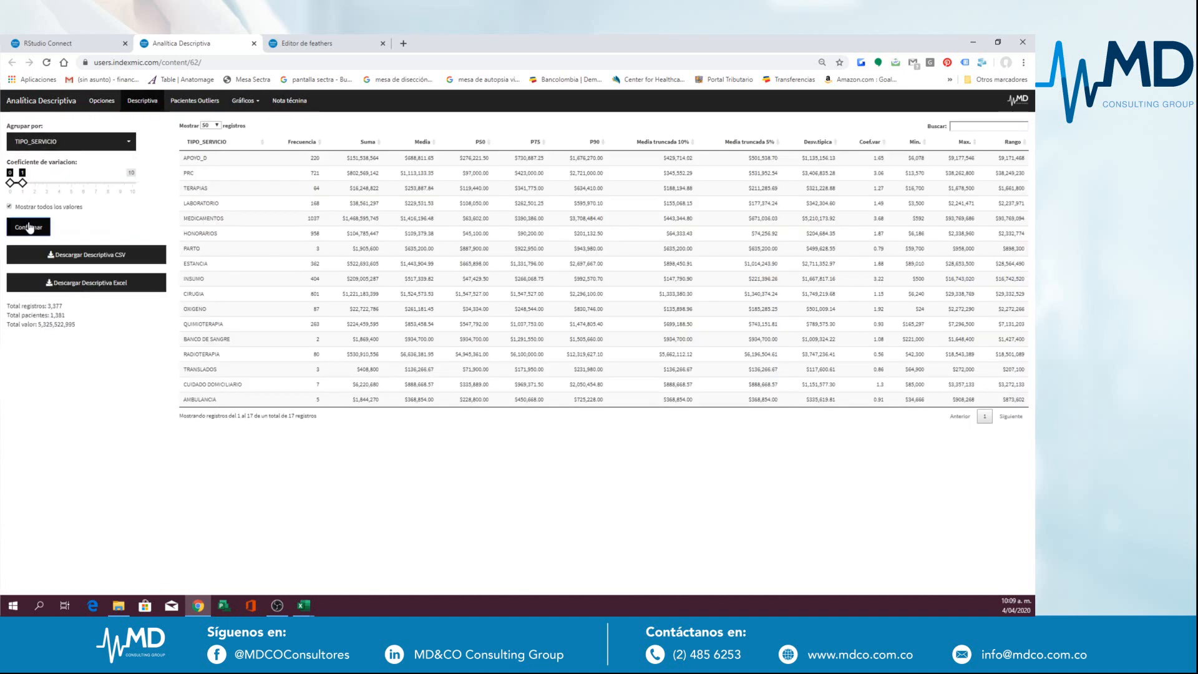
click(30, 227)
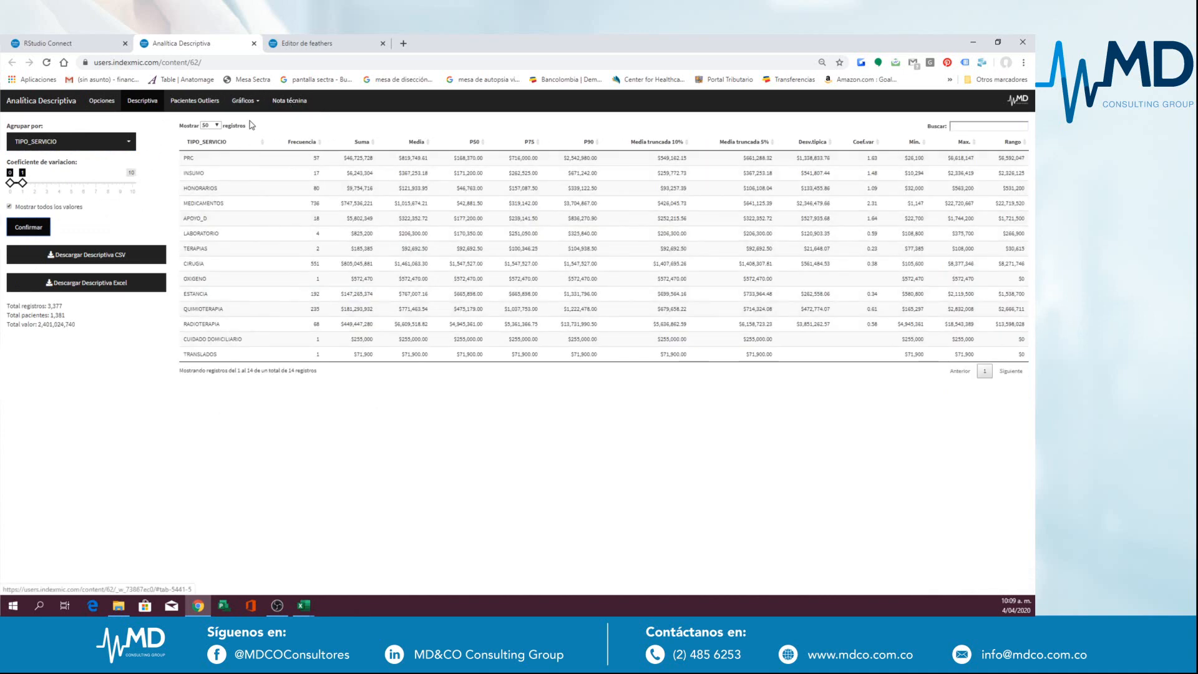
Step: Create the technical note for a population of 200000 and a period of 12 months
click(288, 101)
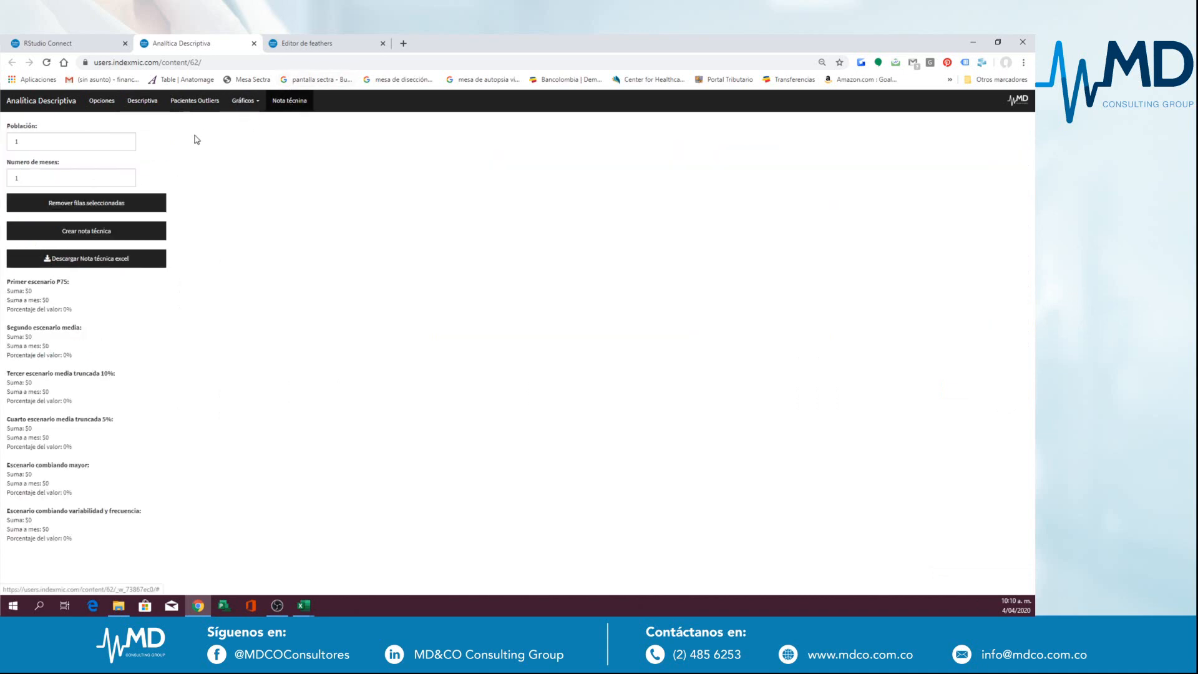
click(81, 139)
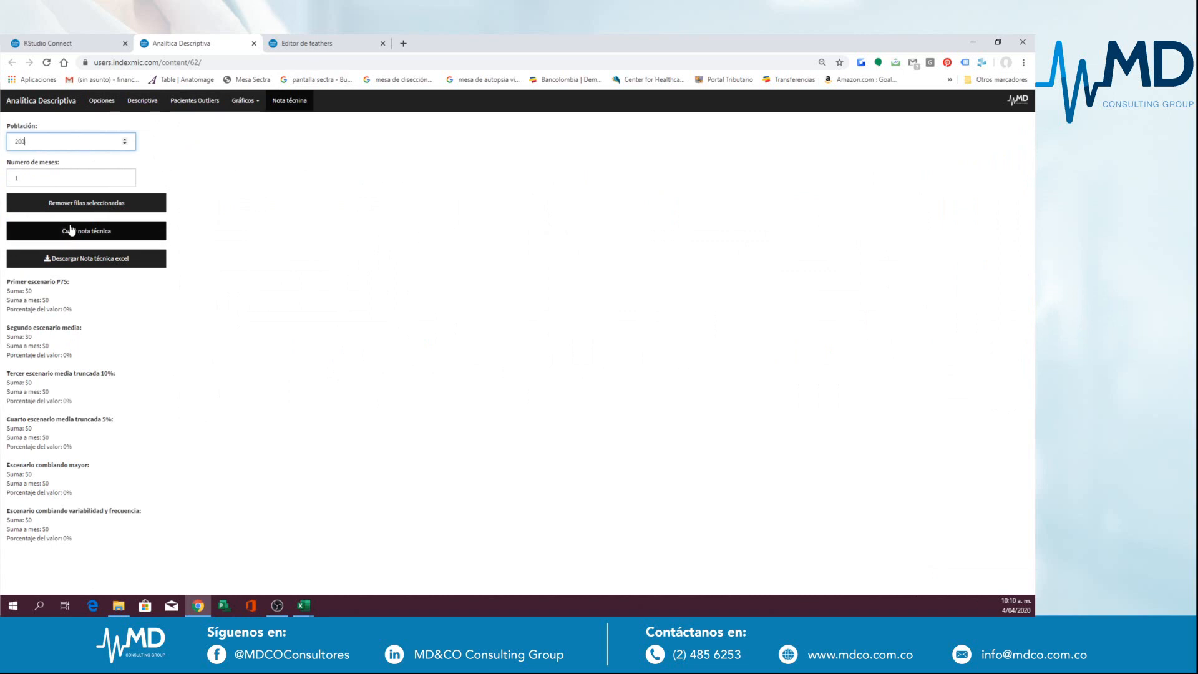
text(200000)
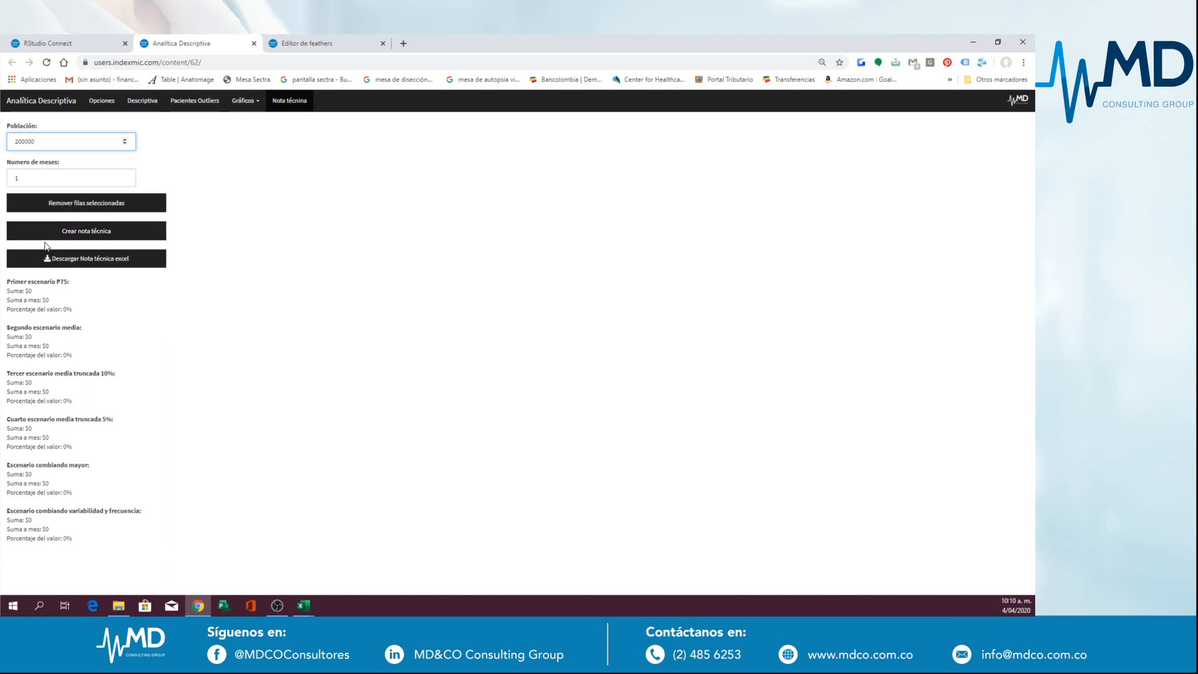
click(60, 180)
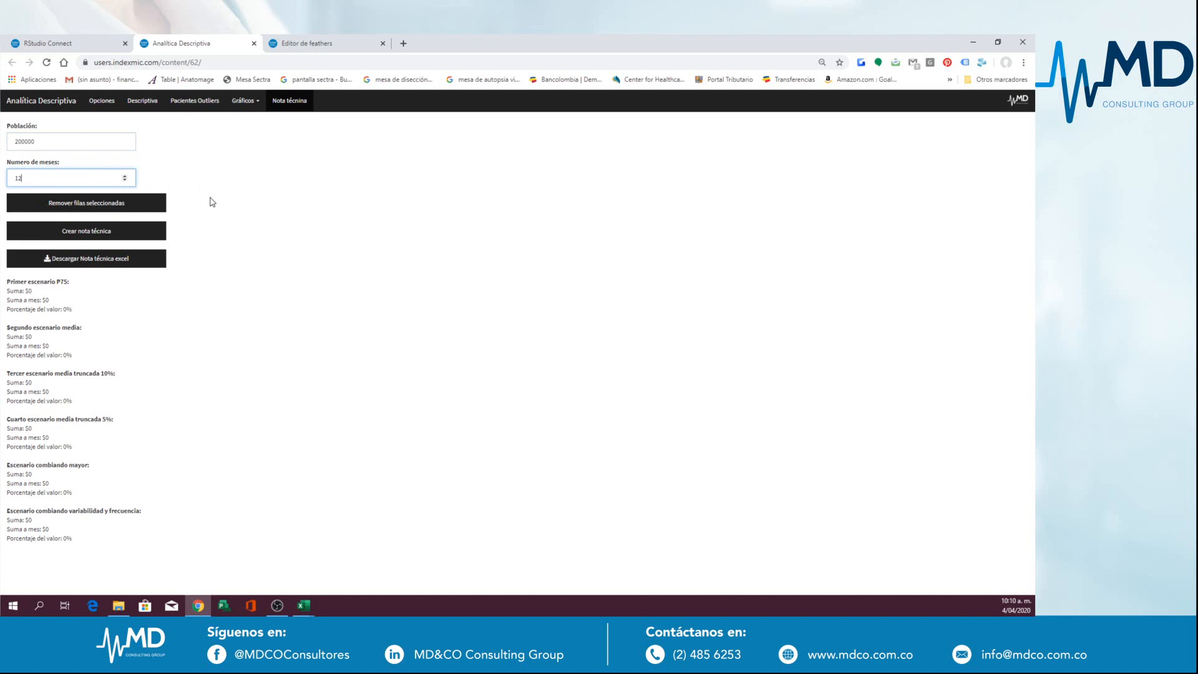
click(81, 239)
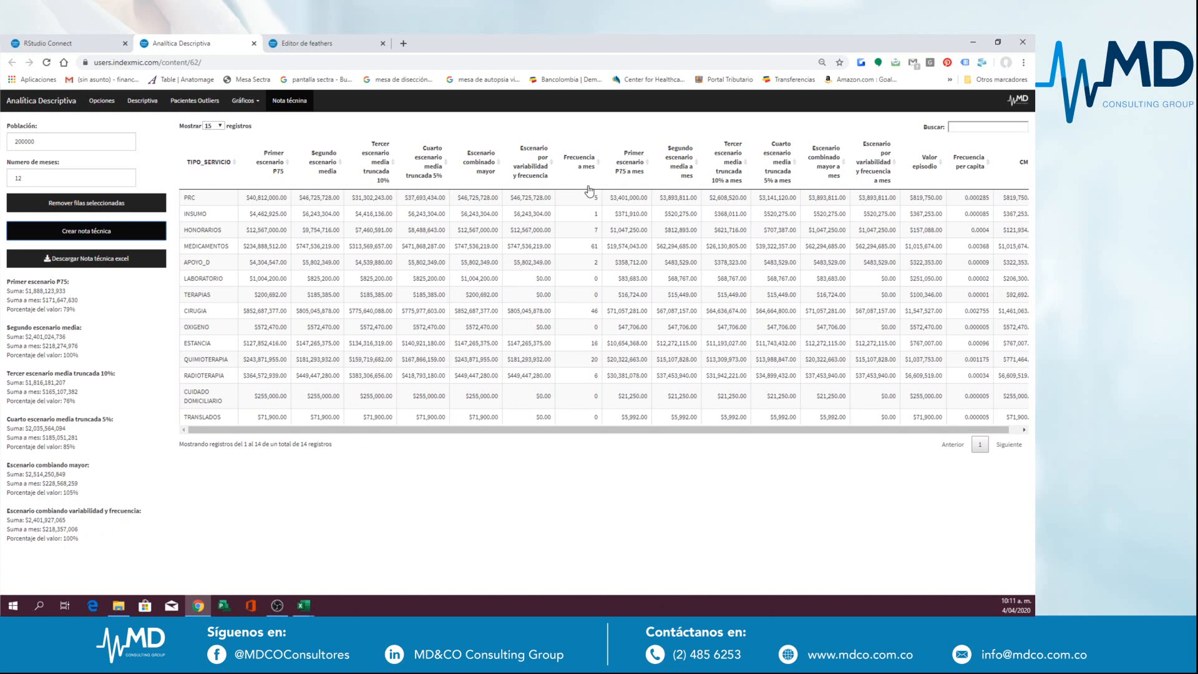
Step: With the PRC row selected, move Frecuencia a mes, Escenario combinado mayor and Escenario por variabilidad y frecuencia first and sort ascending by Escenario combinado mayor
click(252, 198)
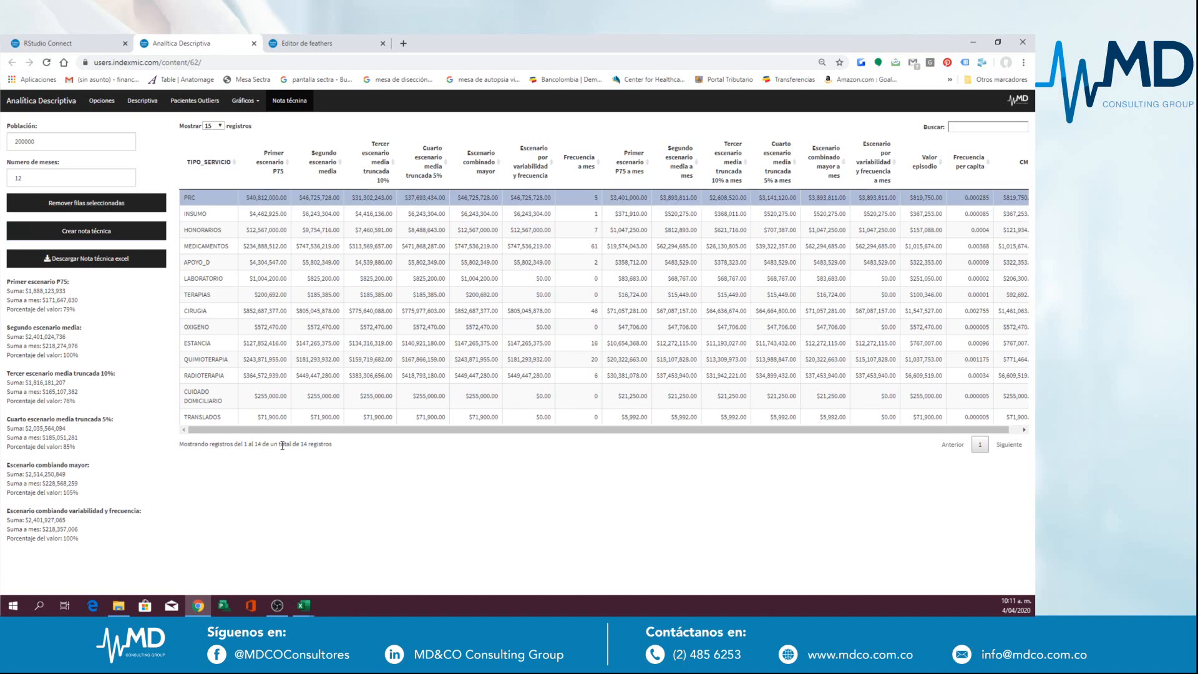
drag(270, 173, 245, 181)
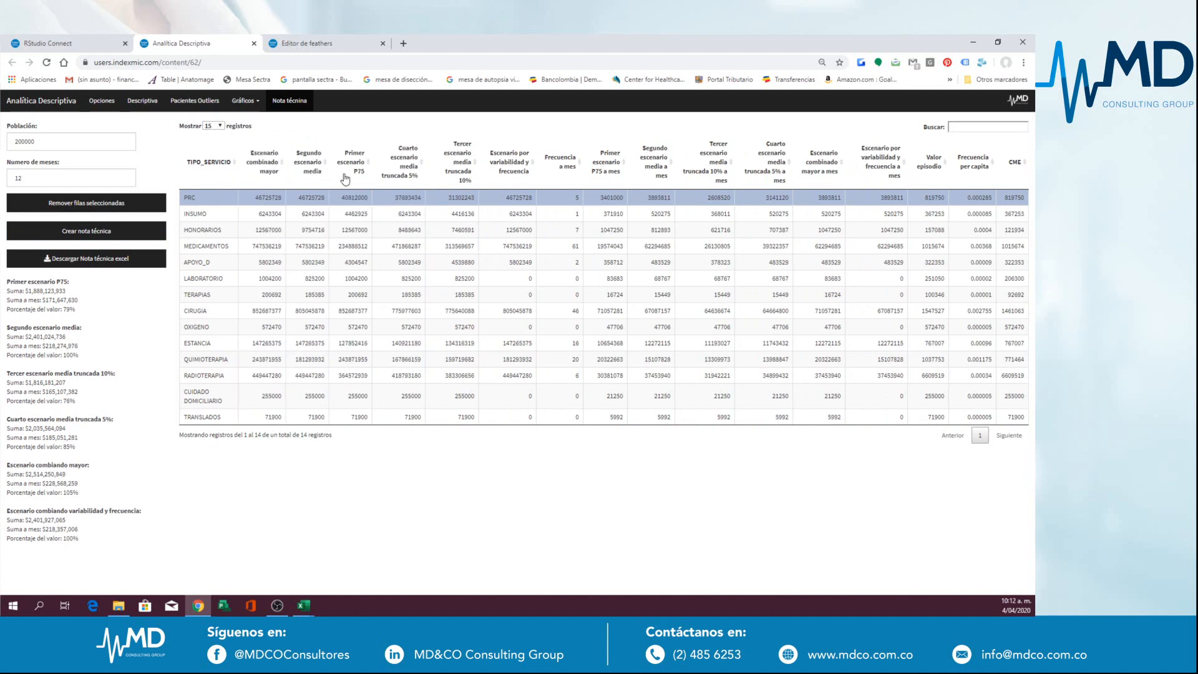
drag(512, 173, 292, 179)
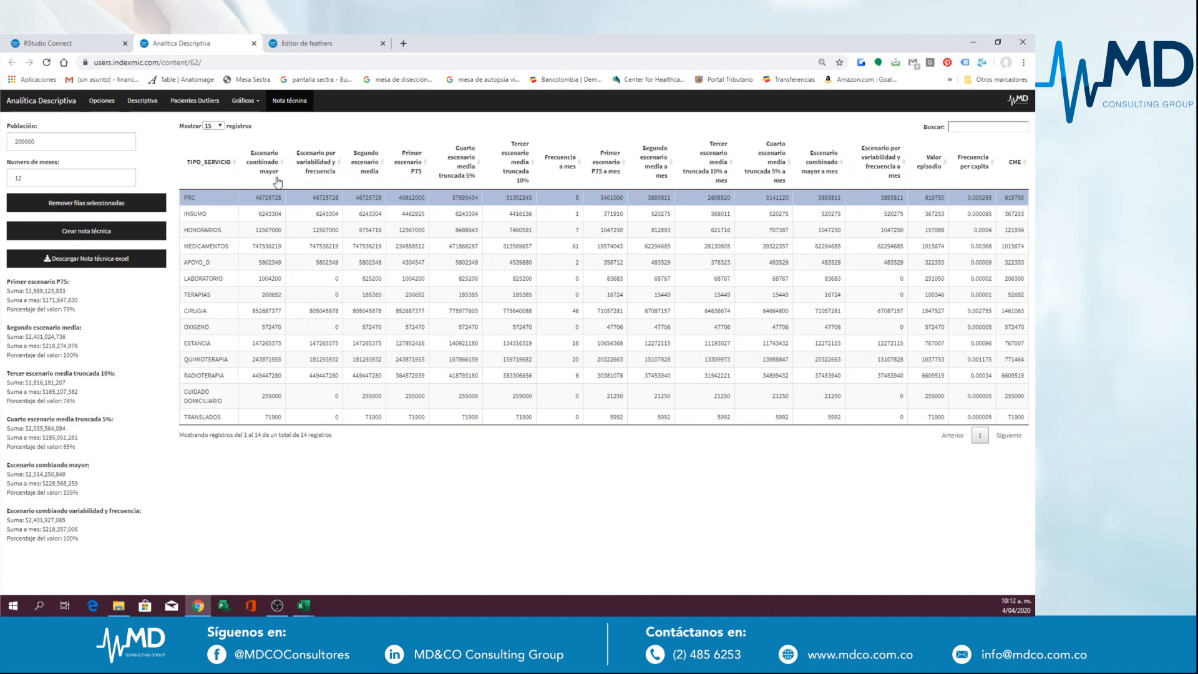
click(277, 182)
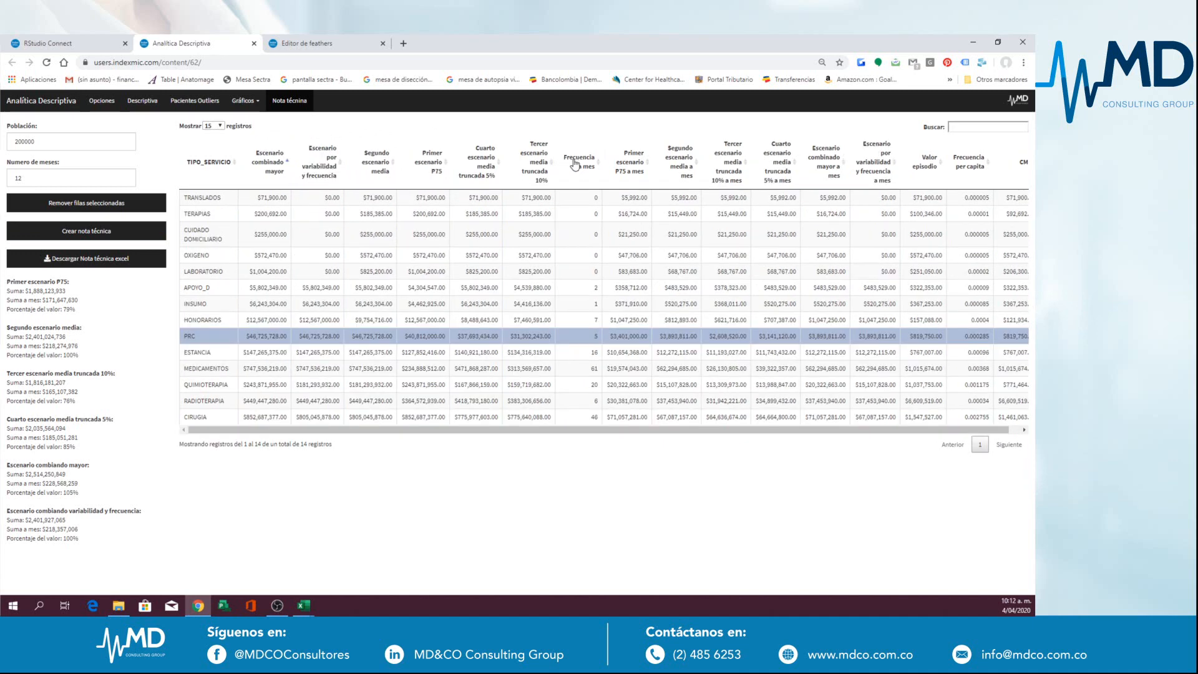
drag(574, 164, 272, 184)
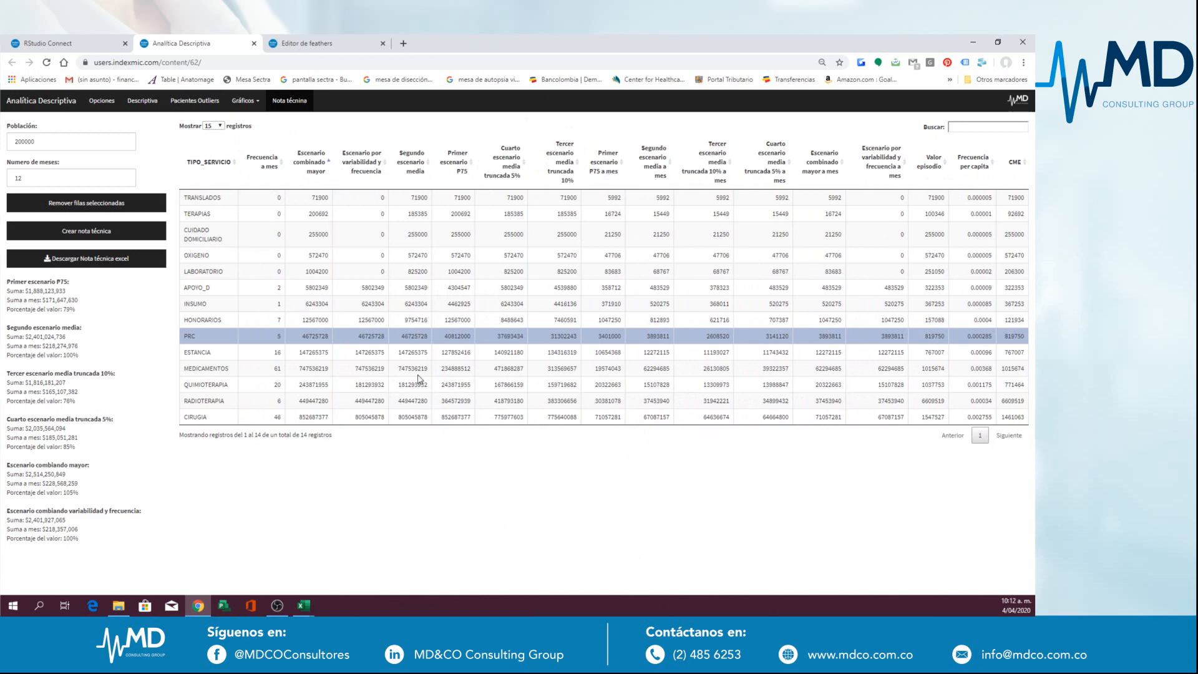
Step: Download the technical note as the Excel file notatécnica.xlsx into the A - literatura folder
click(84, 261)
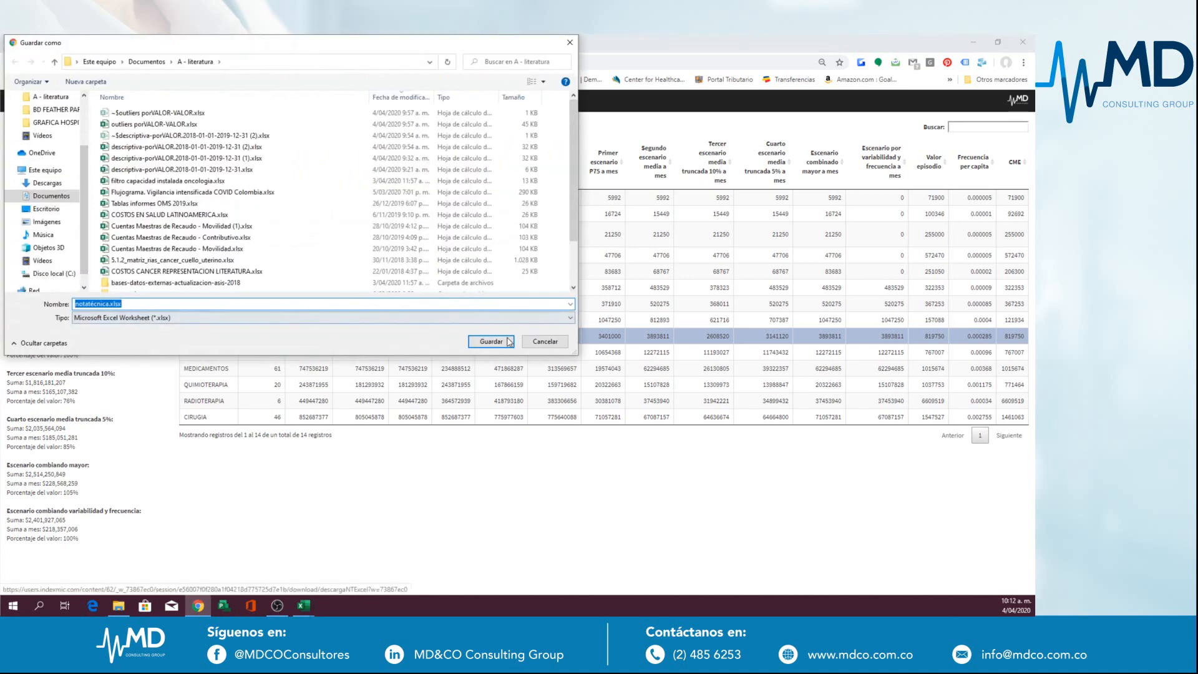
click(497, 341)
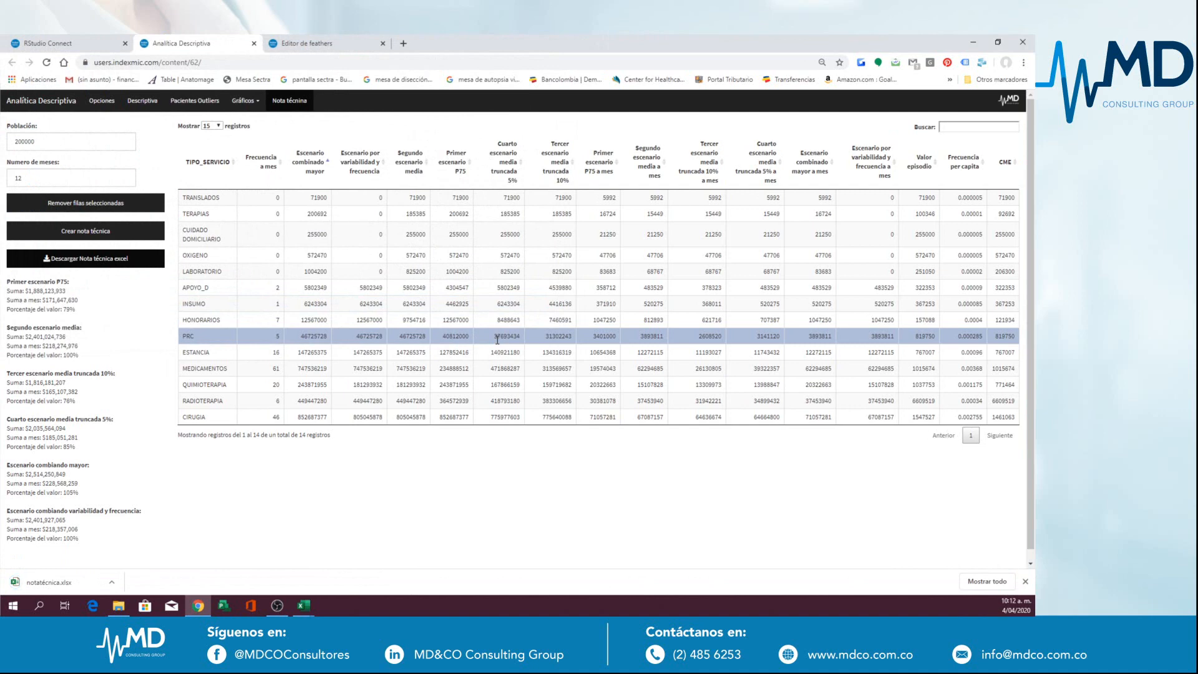
Step: Open the downloaded notatécnica.xlsx in Excel and enable editing
click(55, 584)
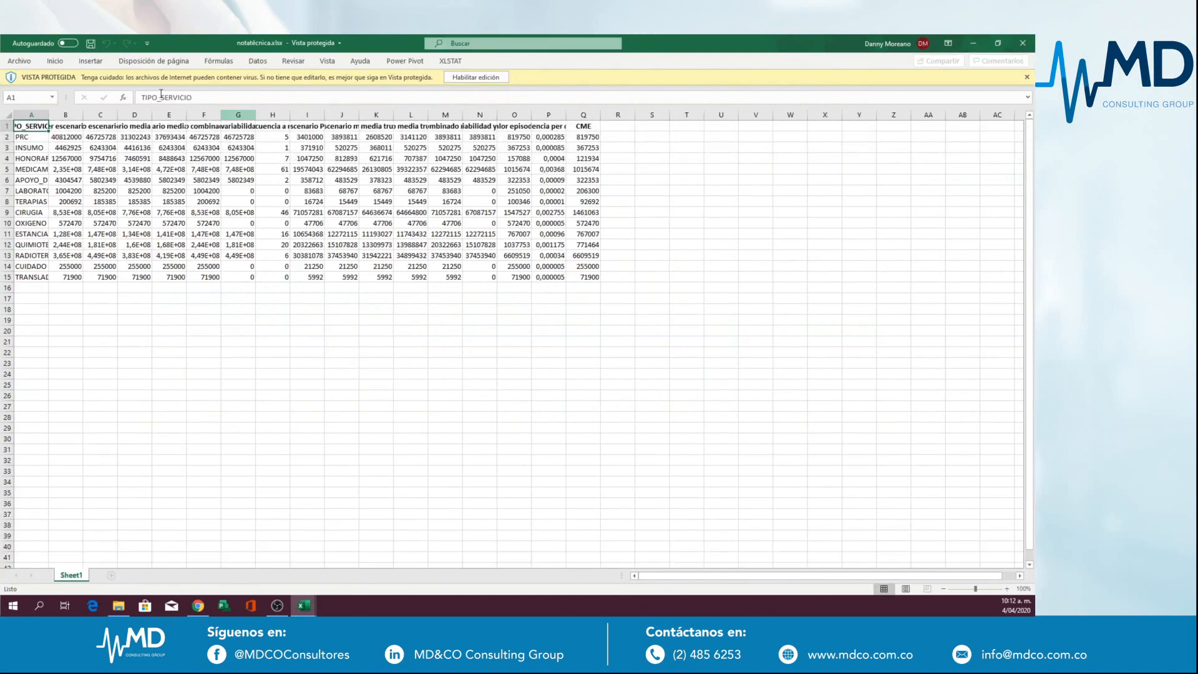
drag(66, 115, 583, 114)
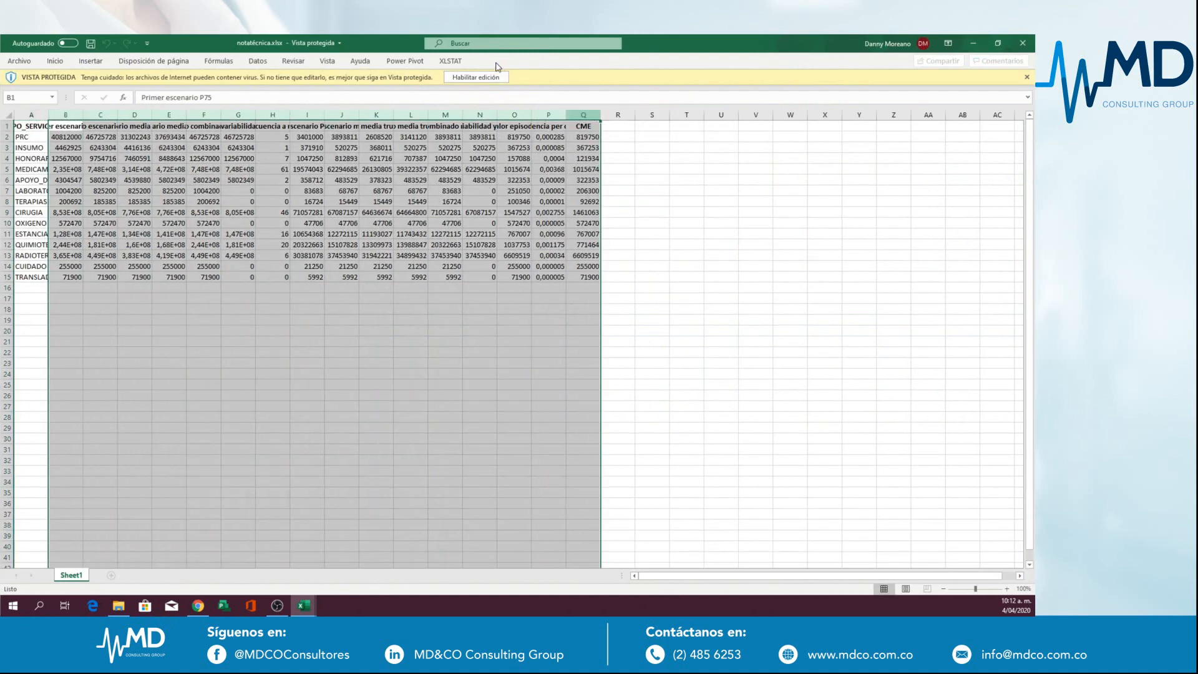
click(465, 77)
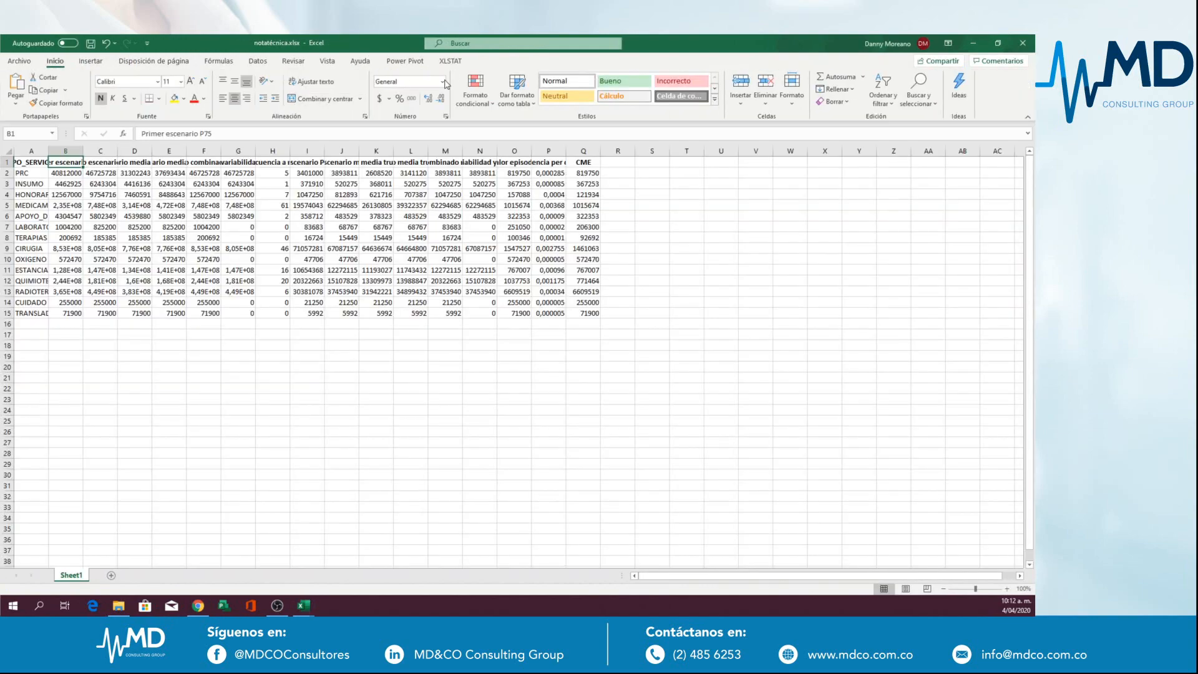
Step: Format columns B to Q as accounting numbers with thousands separators and no decimals
click(445, 83)
click(424, 123)
drag(66, 151, 595, 187)
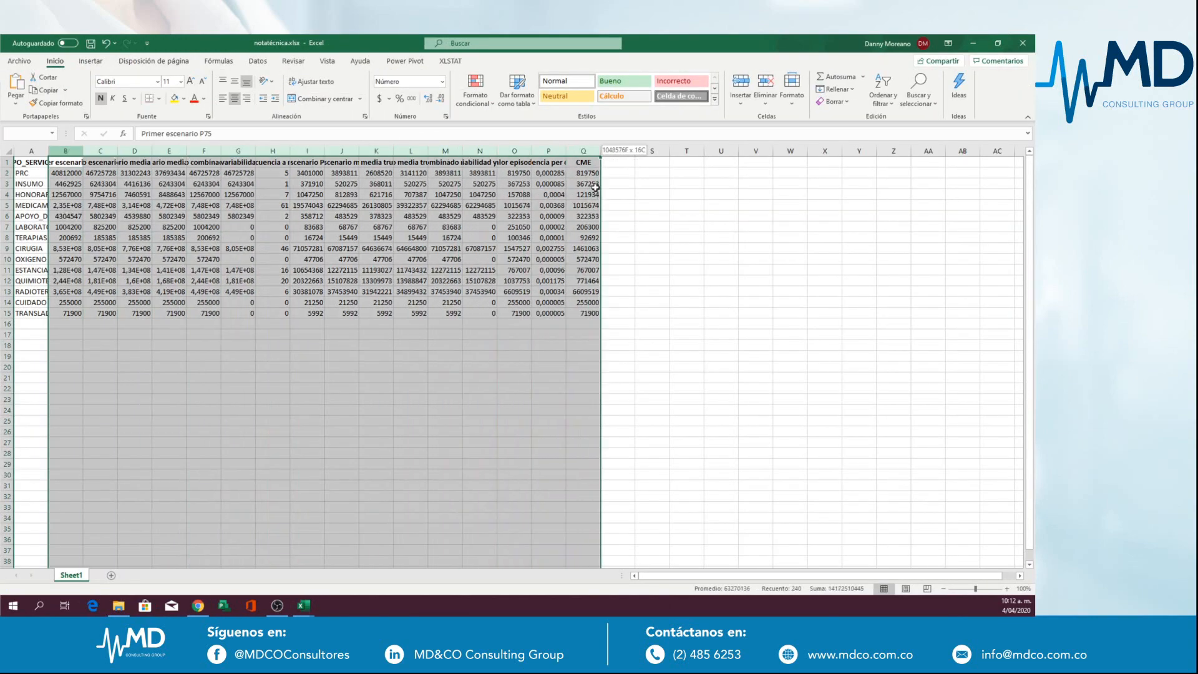
click(411, 99)
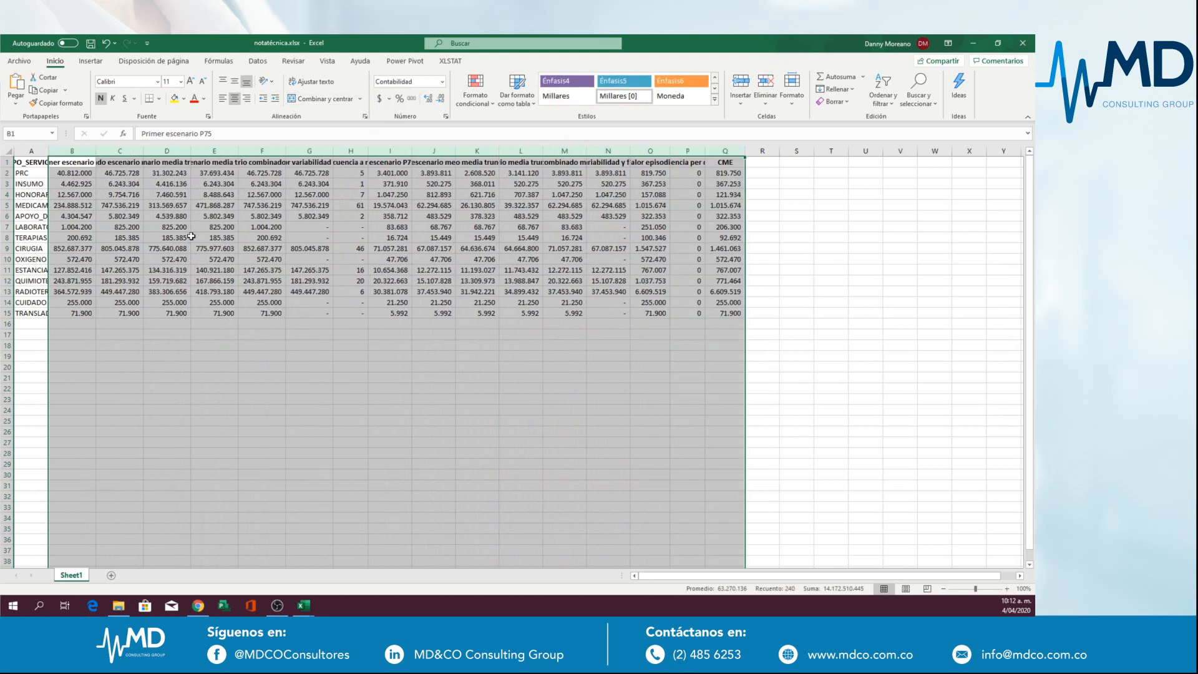
Step: Adjust the widths of columns A and B so the TIPO_SERVICIO and Primer escenario P75 contents fit
drag(48, 151, 161, 152)
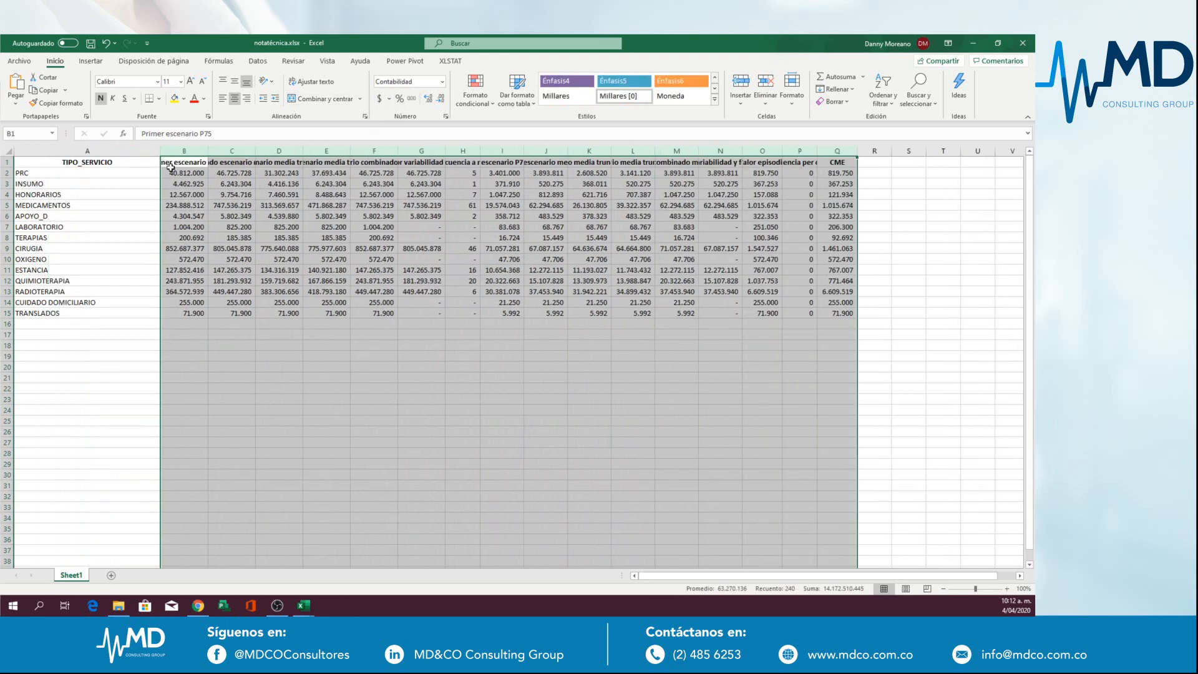
click(252, 216)
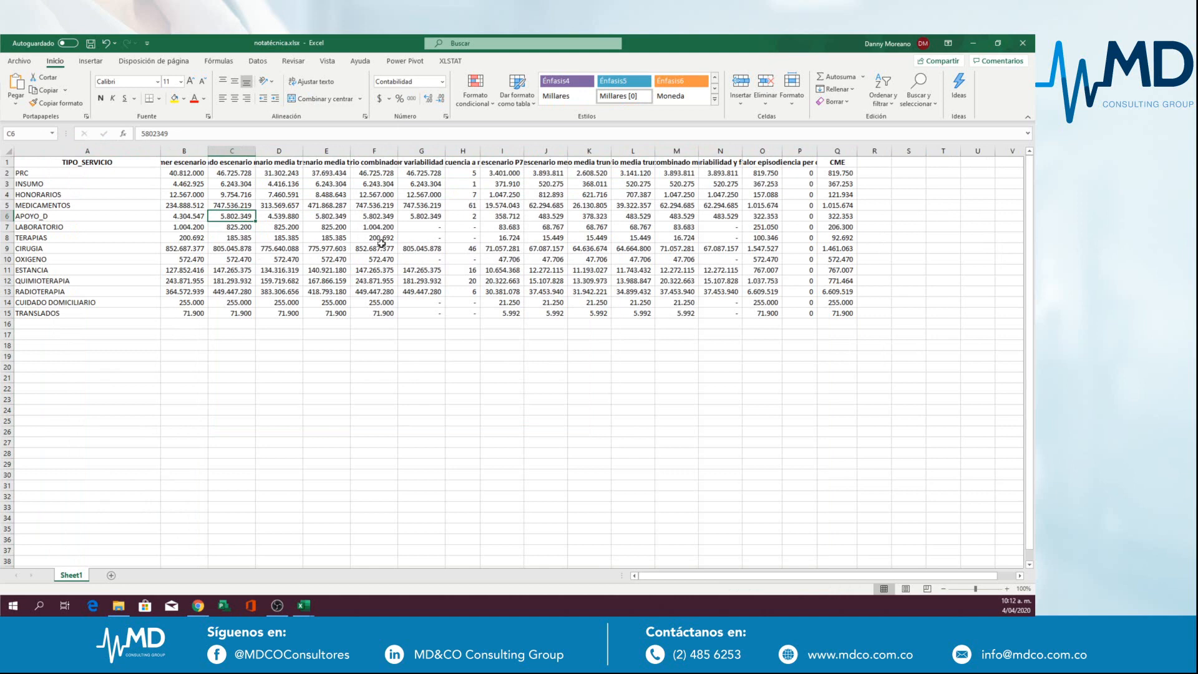
click(198, 173)
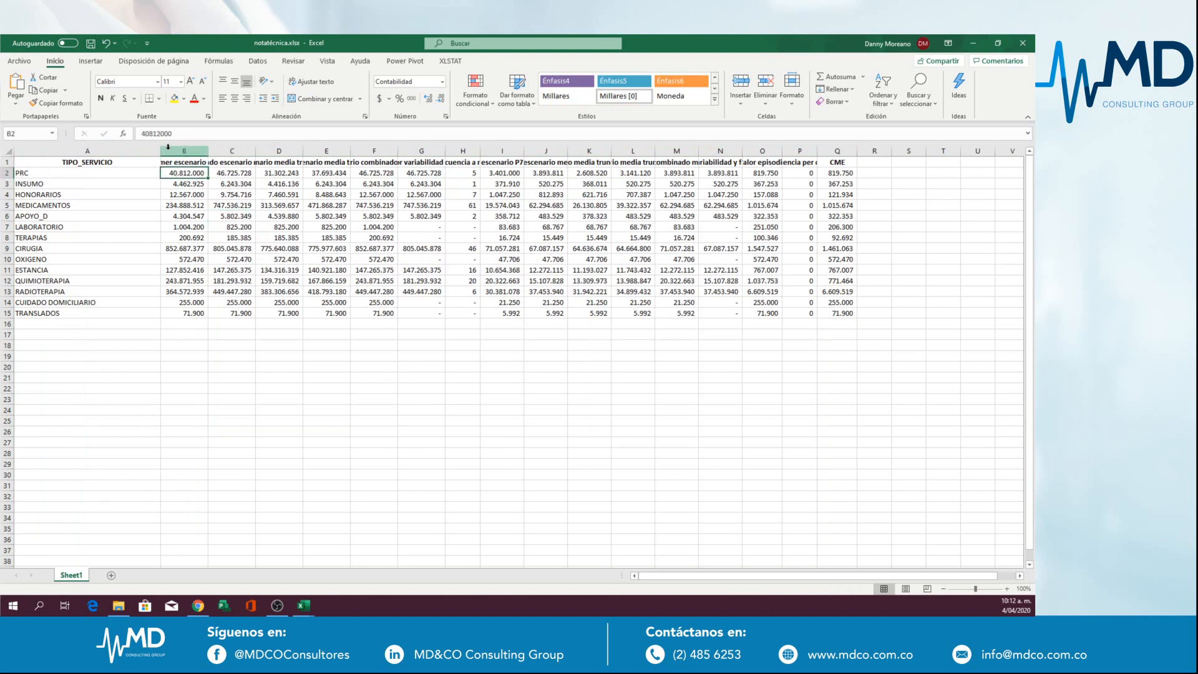
drag(160, 151, 212, 151)
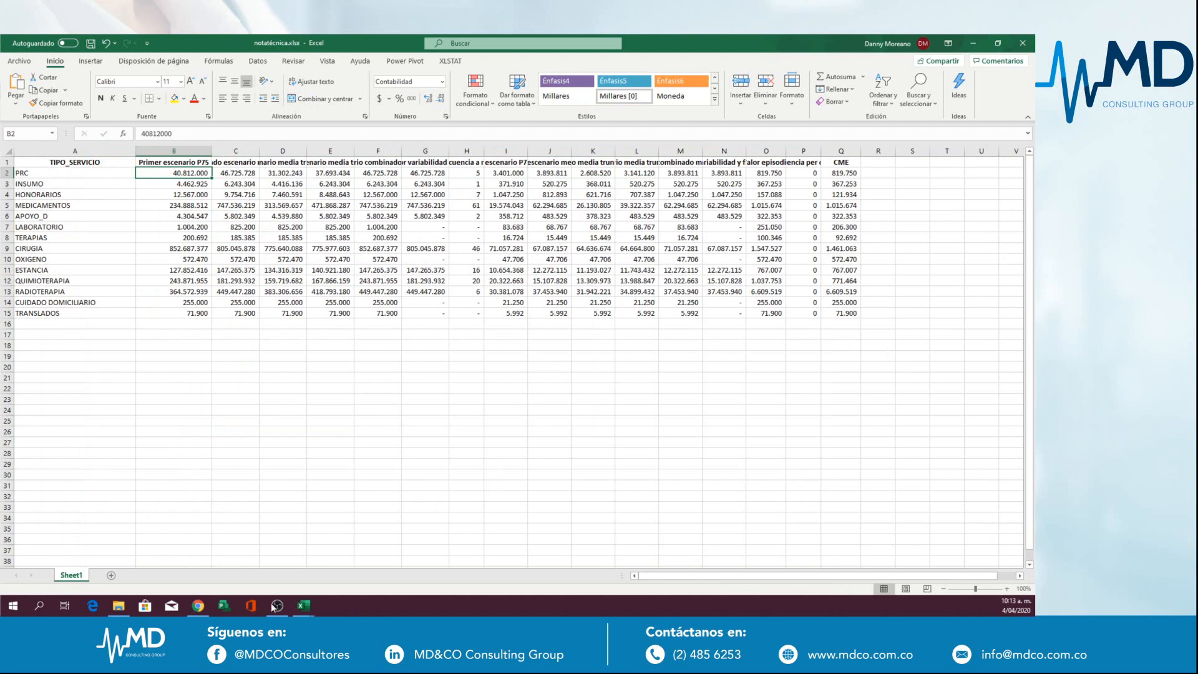
Step: Back in Analítica Descriptiva, deselect PRC and remove the TRANSLADOS, TERAPIAS, CUIDADO DOMICILIARIO, OXIGENO and LABORATORIO rows from the technical note
click(198, 605)
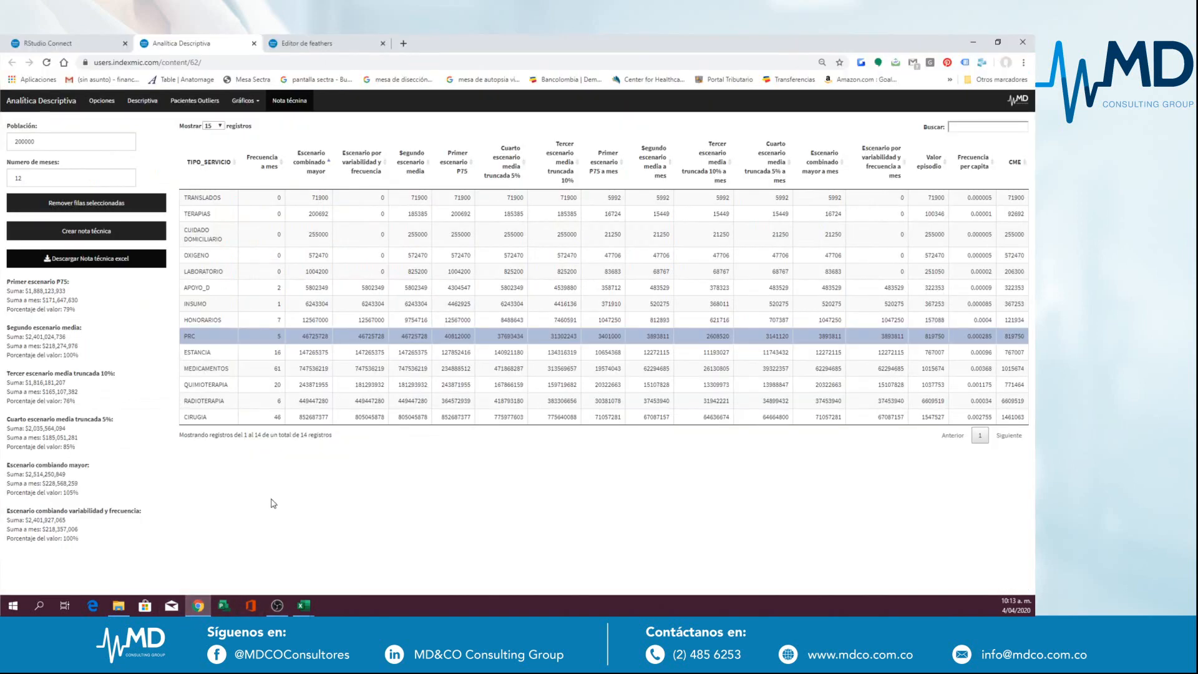
click(214, 206)
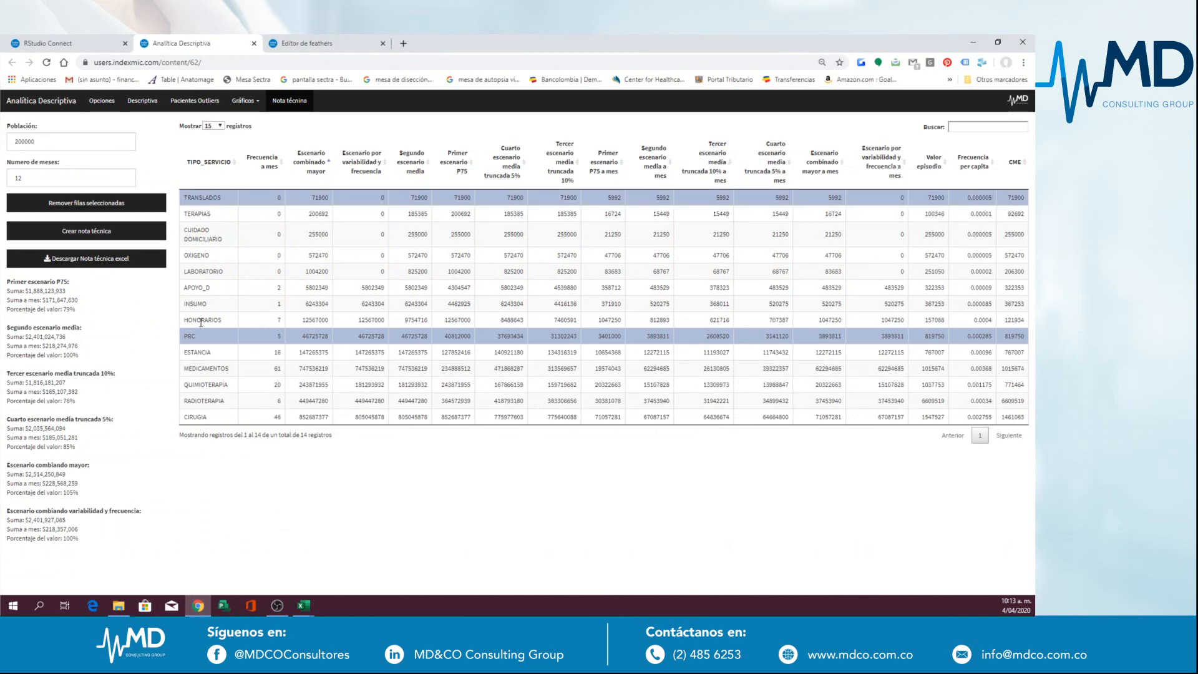
click(204, 341)
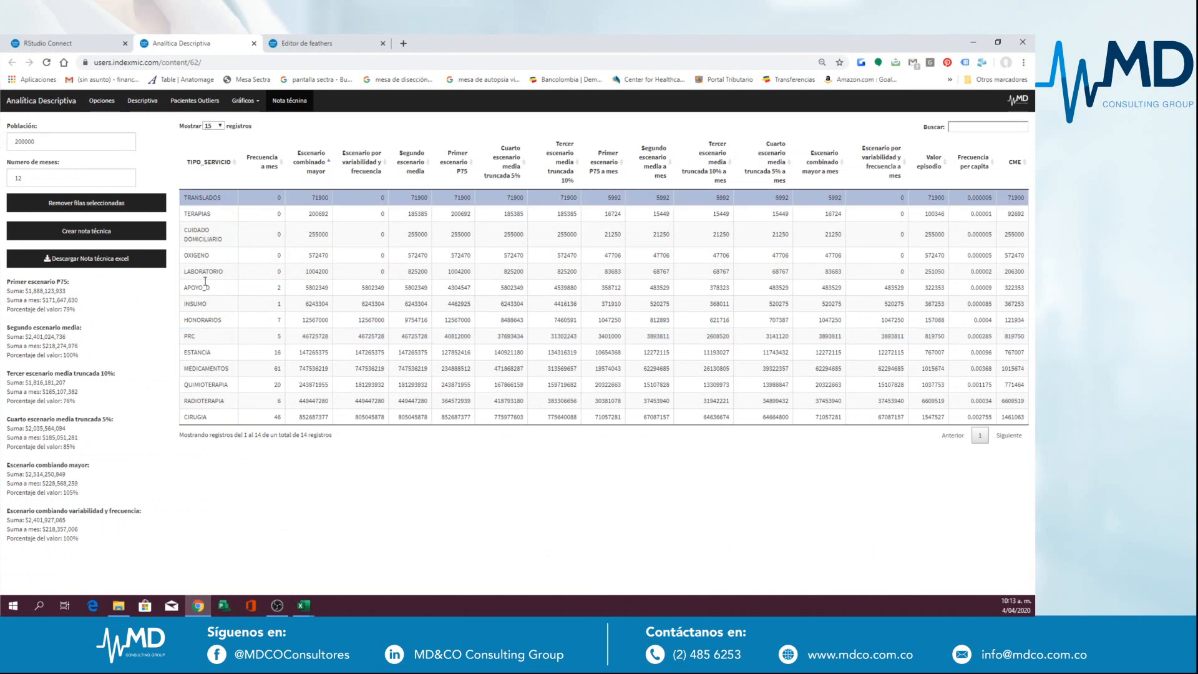
click(227, 219)
click(223, 233)
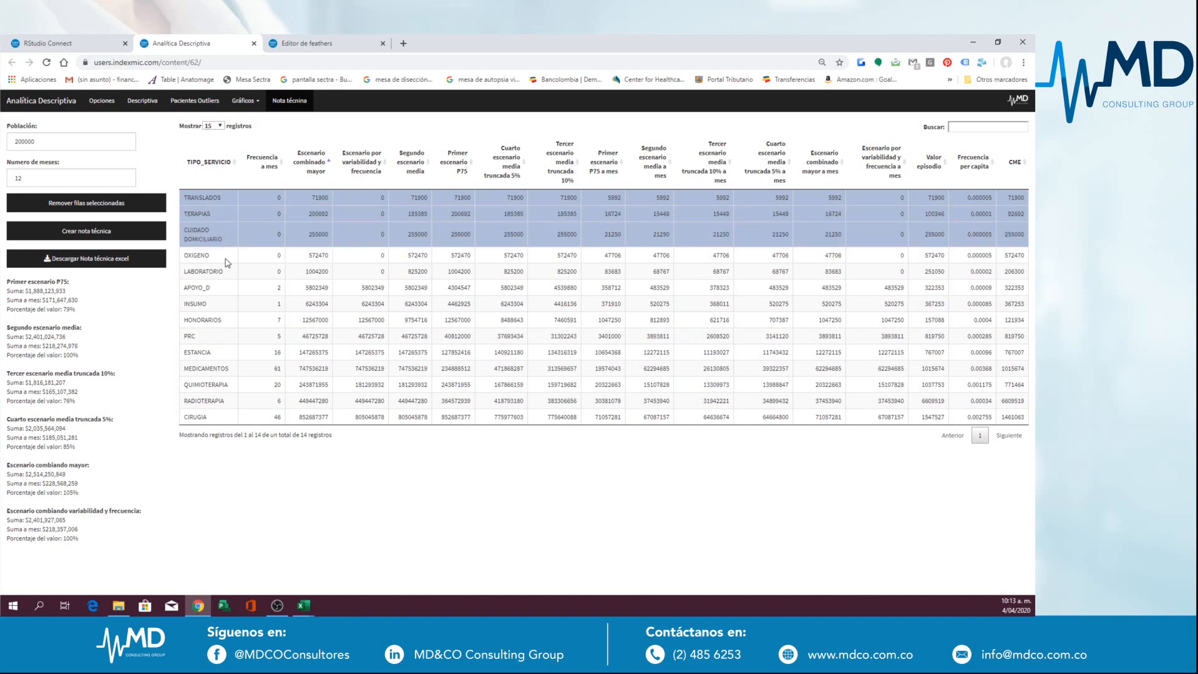
click(227, 261)
click(223, 273)
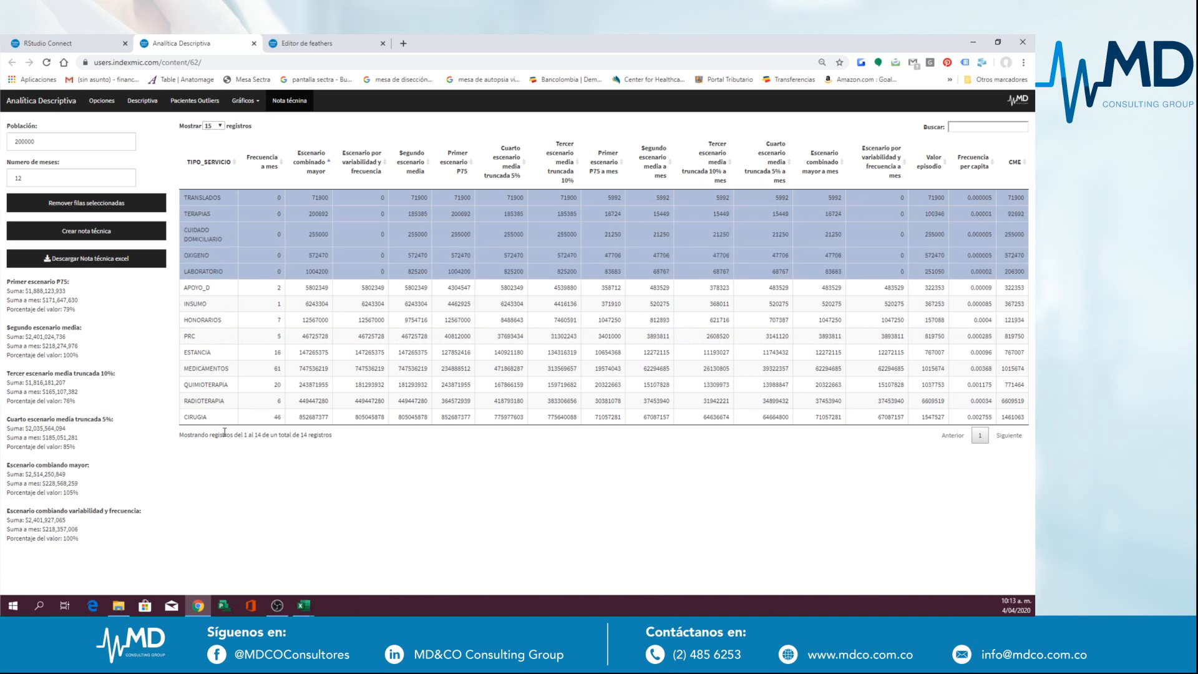
click(95, 209)
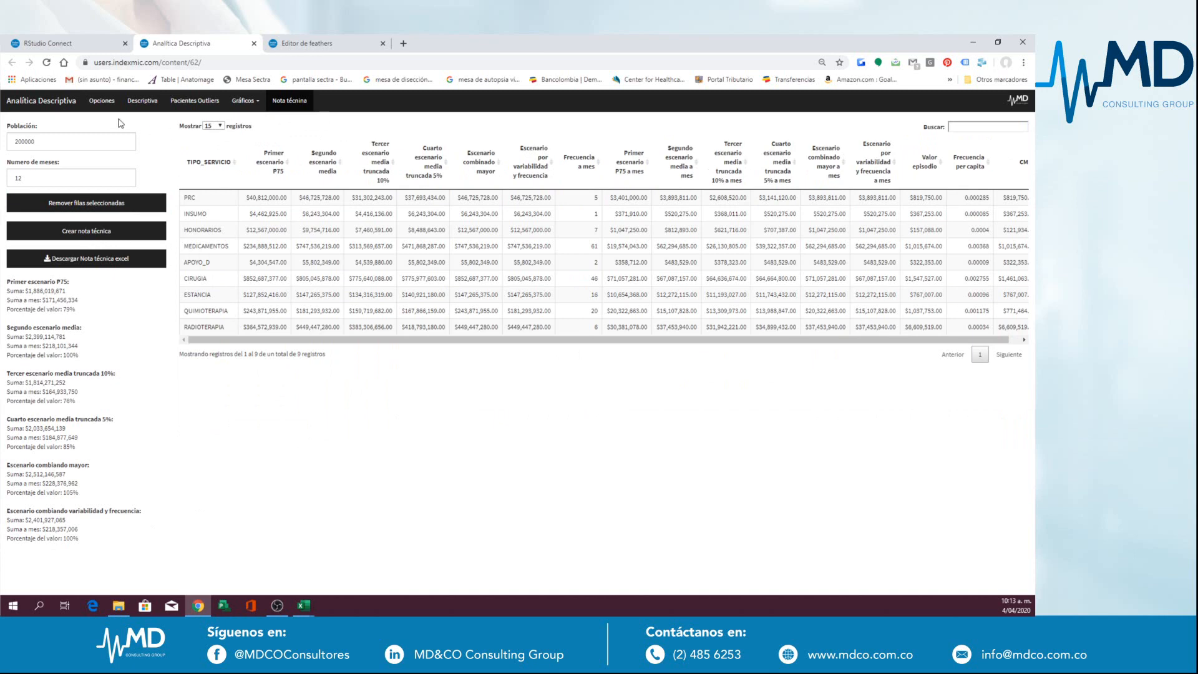
Step: Return to the database options and review the variables available for the first filter, keeping DESCRIP_DX
click(102, 101)
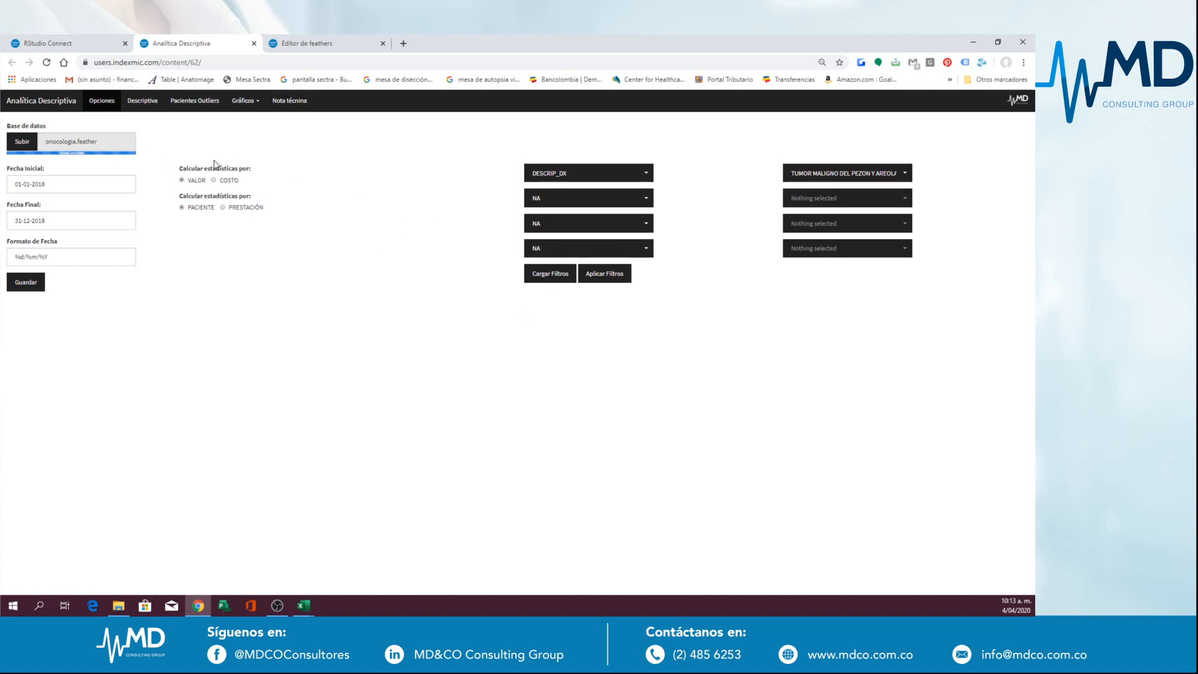
click(646, 171)
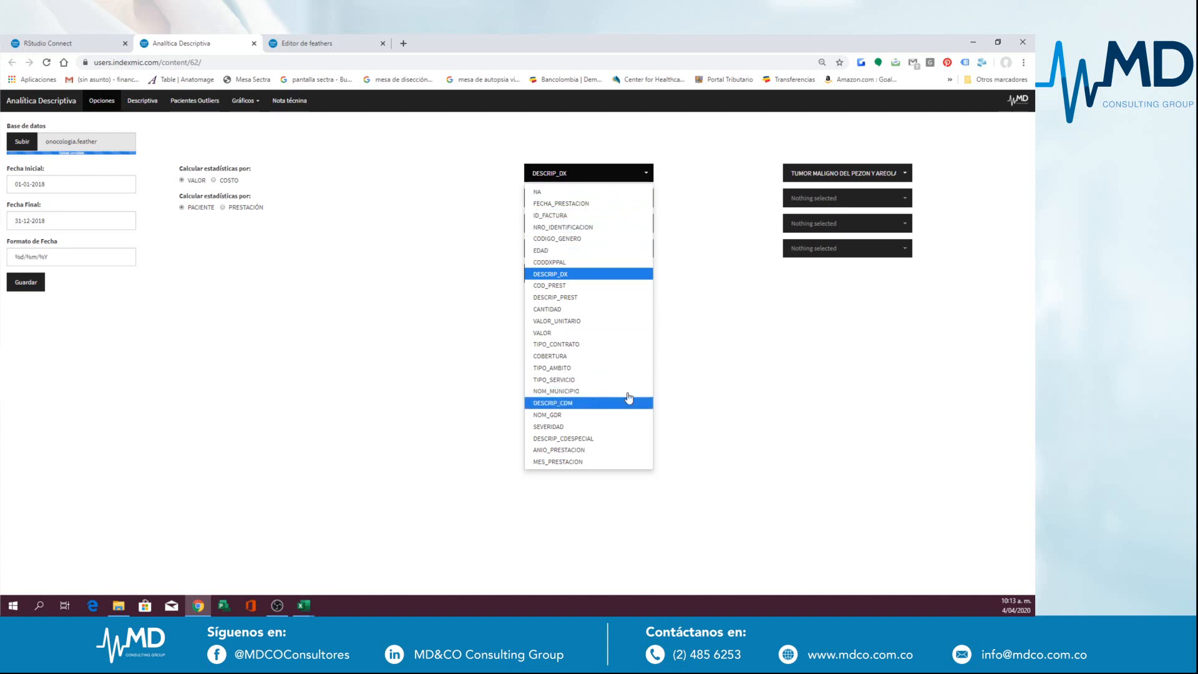
click(690, 369)
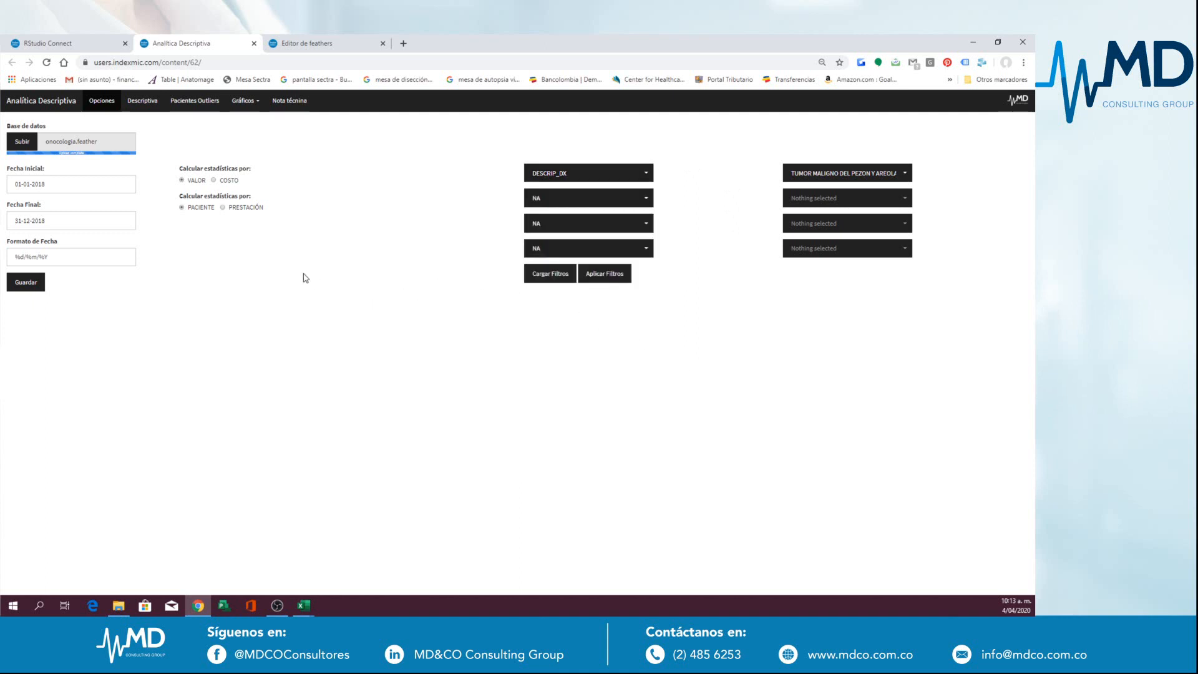